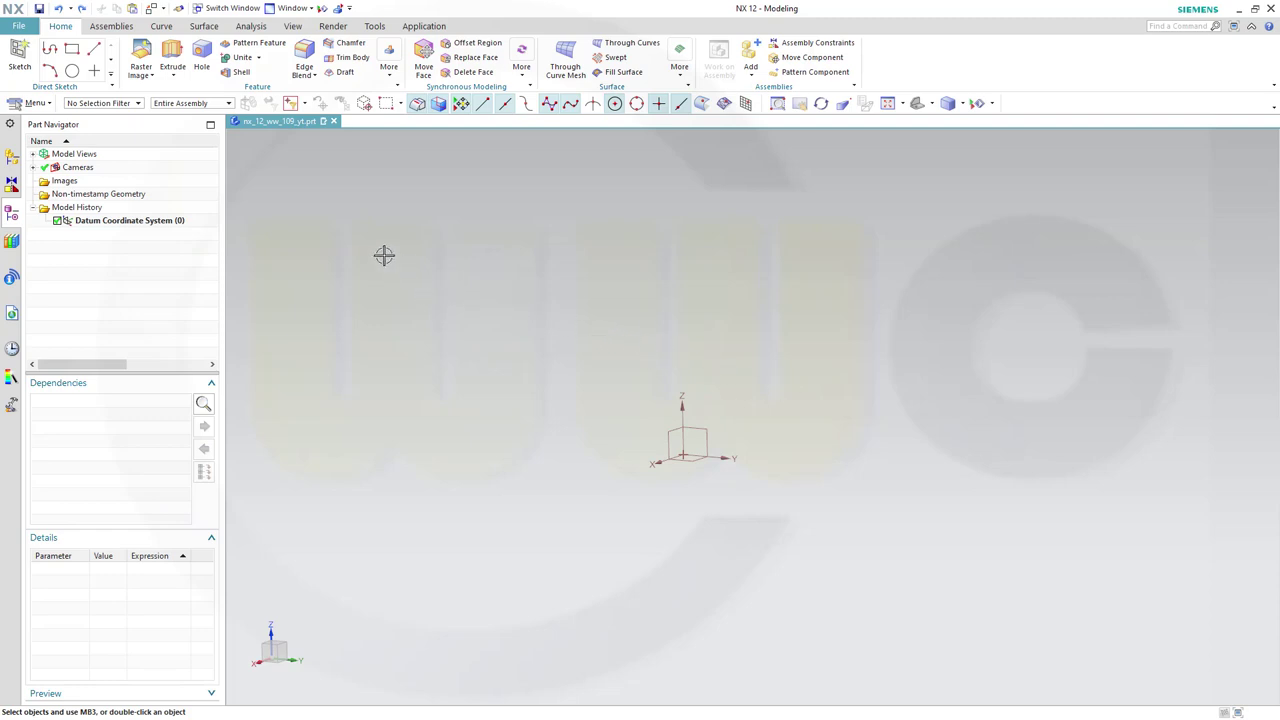
- Choose Raster Image from the datum and image options dropdown on the Home tab
left_click(153, 75)
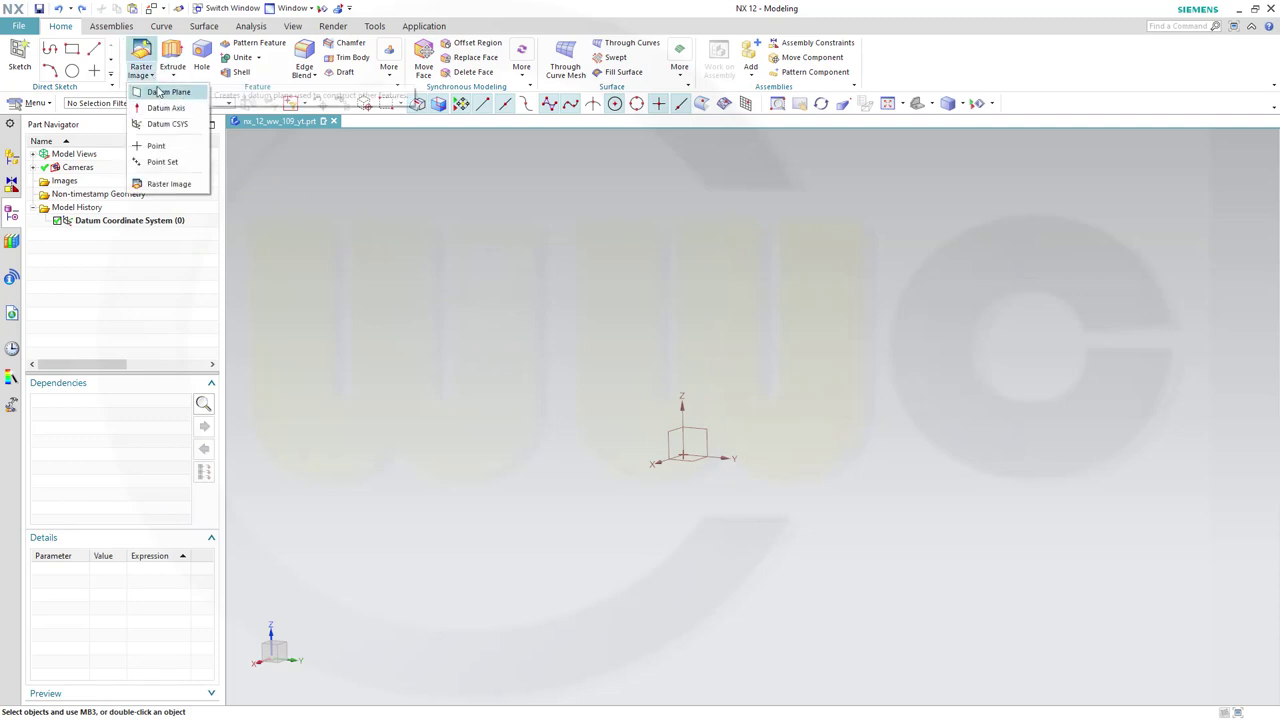
left_click(141, 72)
left_click(141, 72)
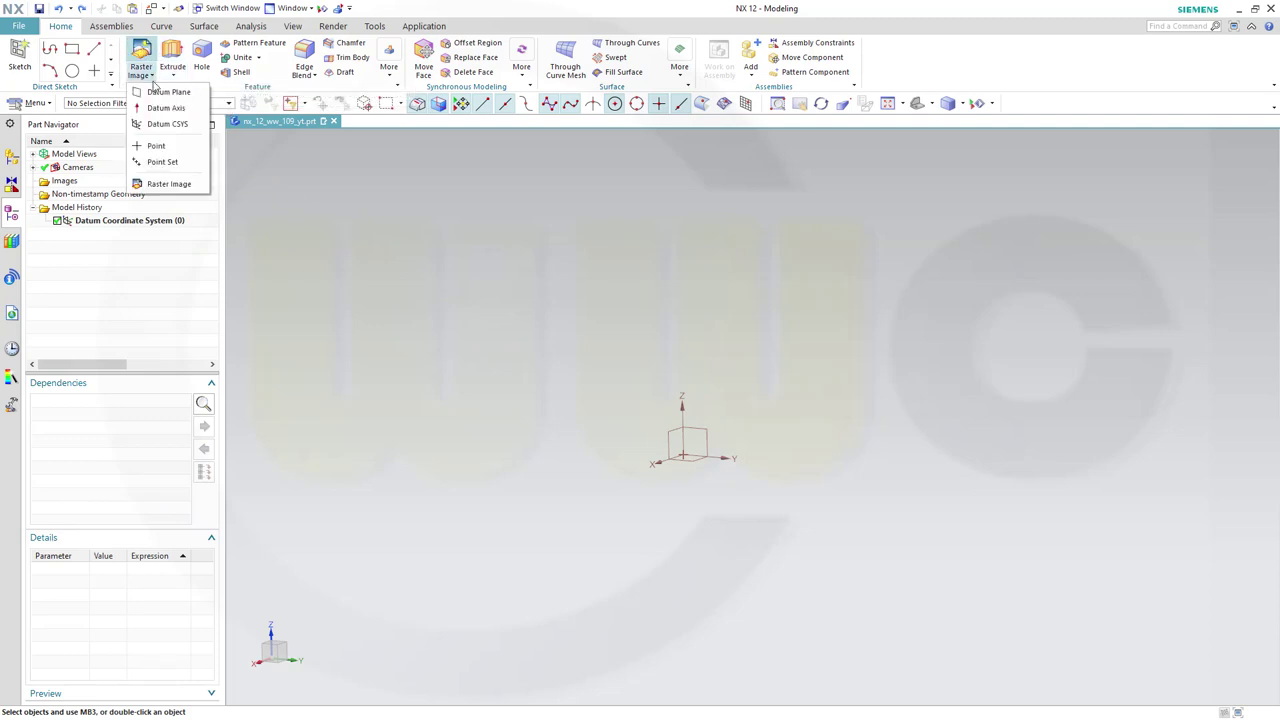
left_click(166, 186)
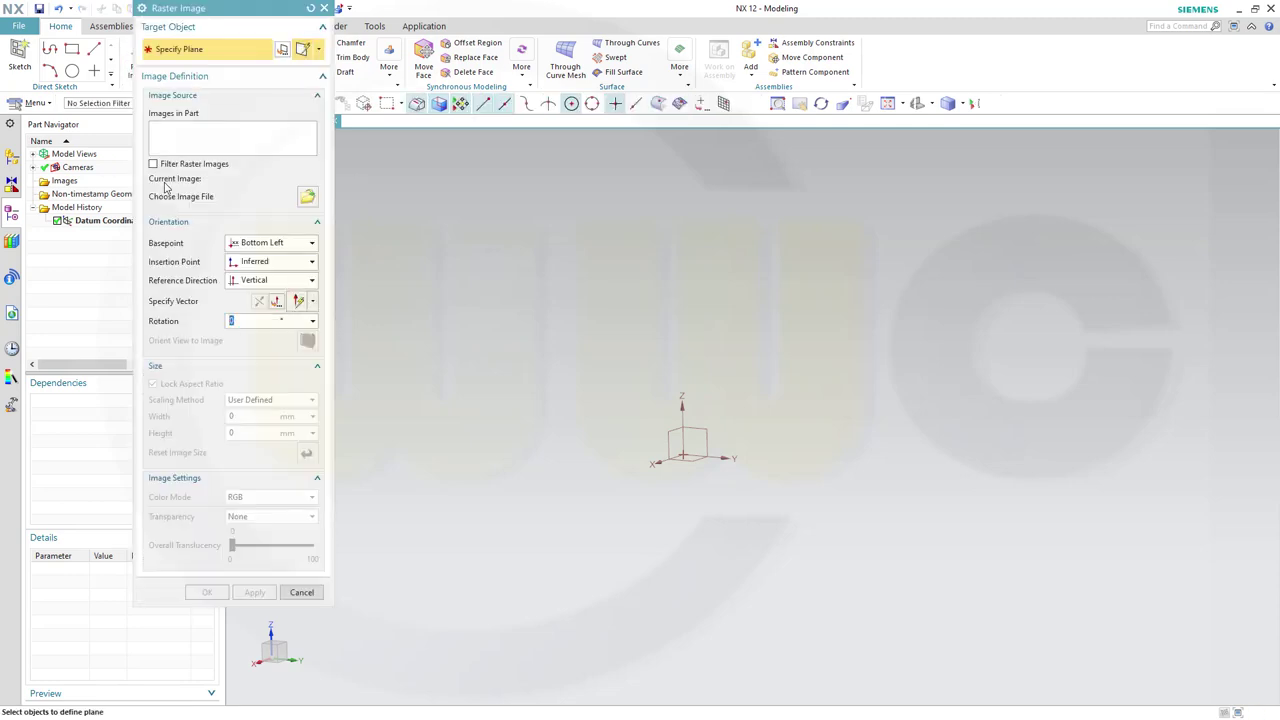
- Load the messerschmitt-bf-109g-gustav-4 image file onto the YZ datum plane
left_click(697, 432)
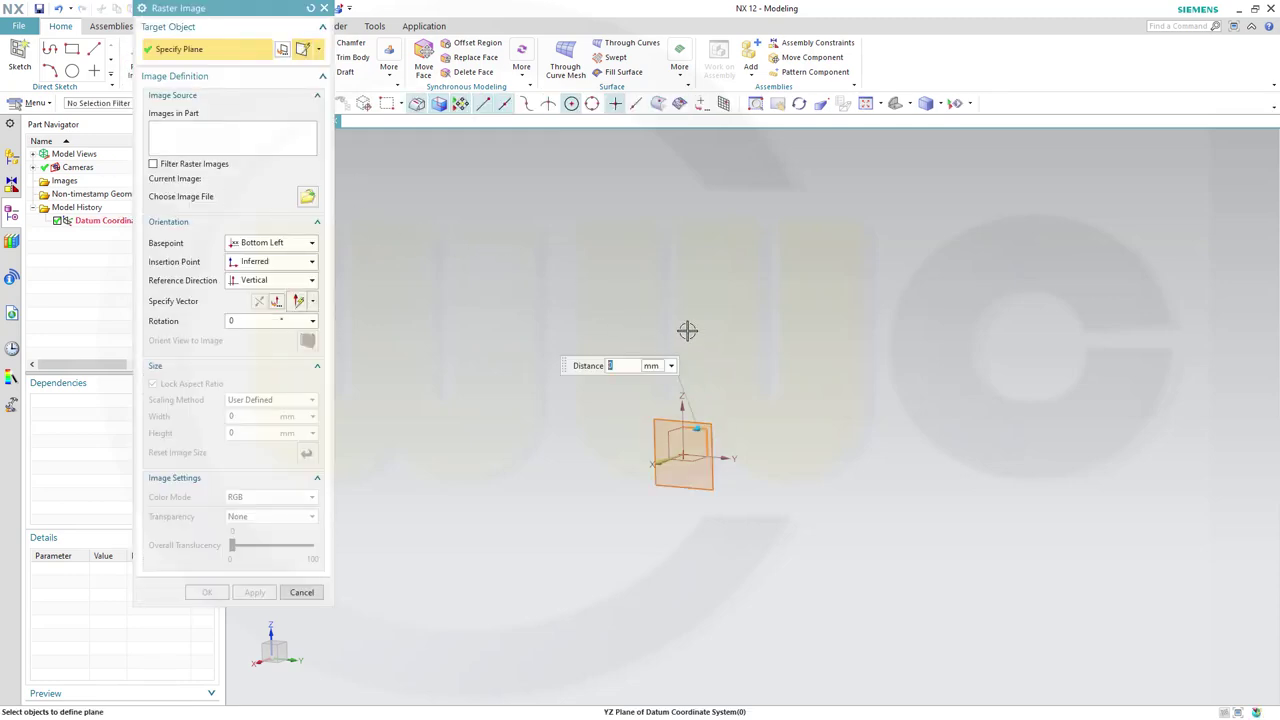
left_click(310, 196)
scroll(420, 265, "down", 2)
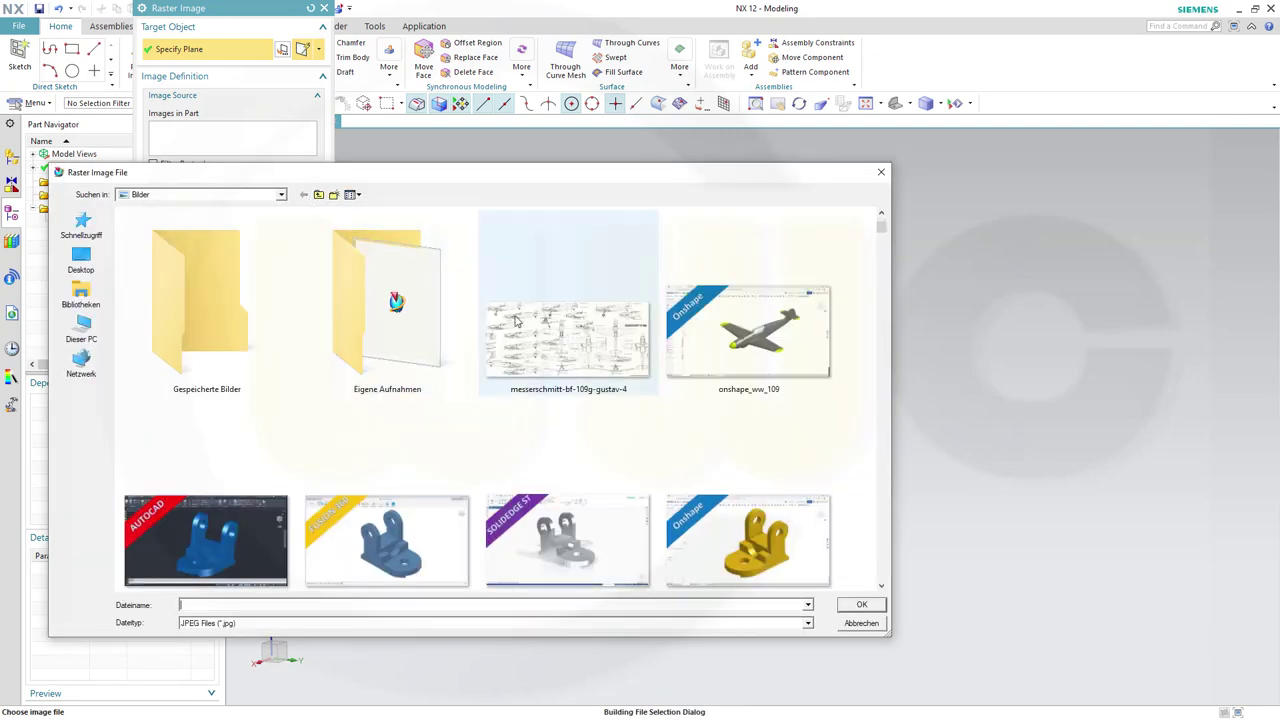
left_click(565, 338)
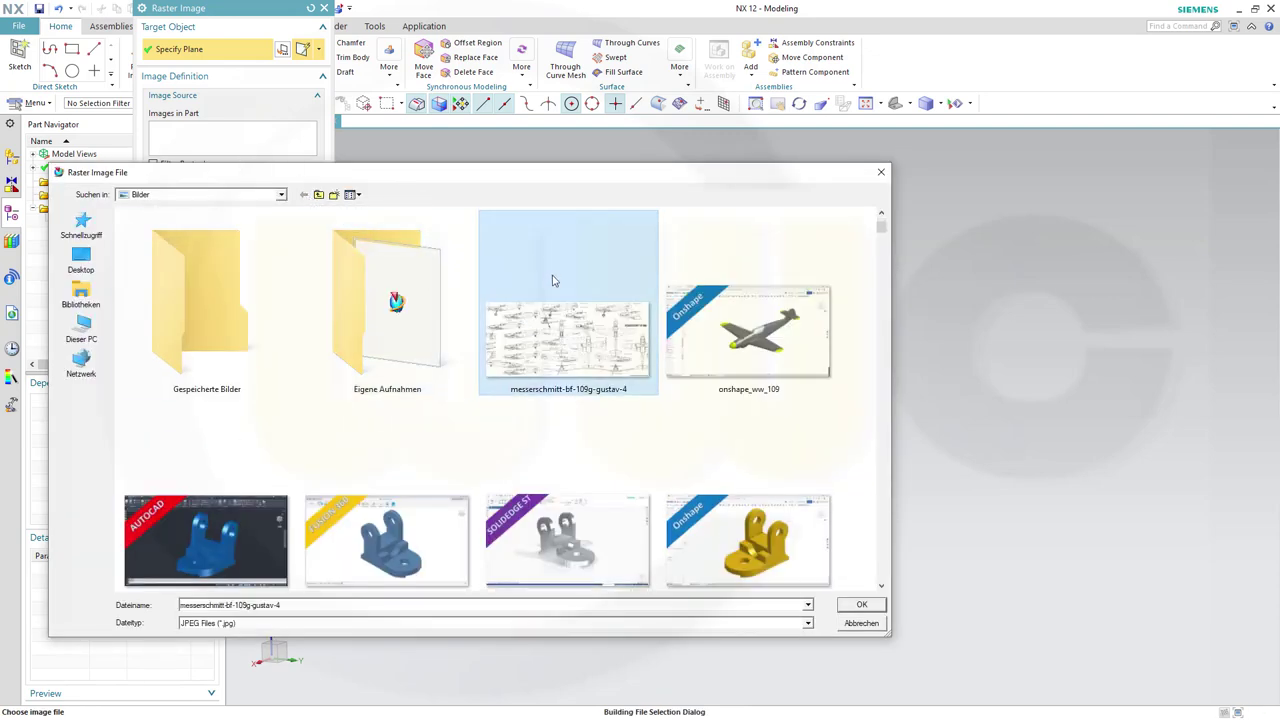
left_click(859, 605)
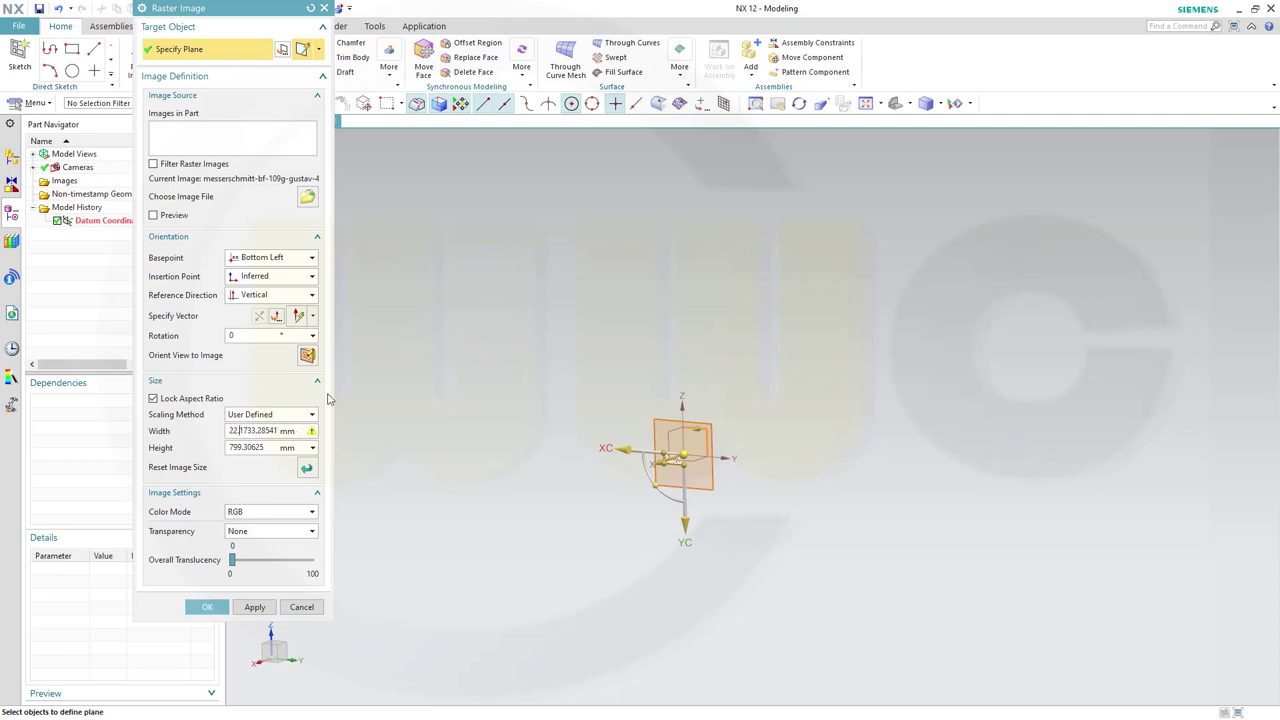
- Evaluate the width to about 38999 mm, rotate the blueprint 180°, and set translucency to 40
key("Return")
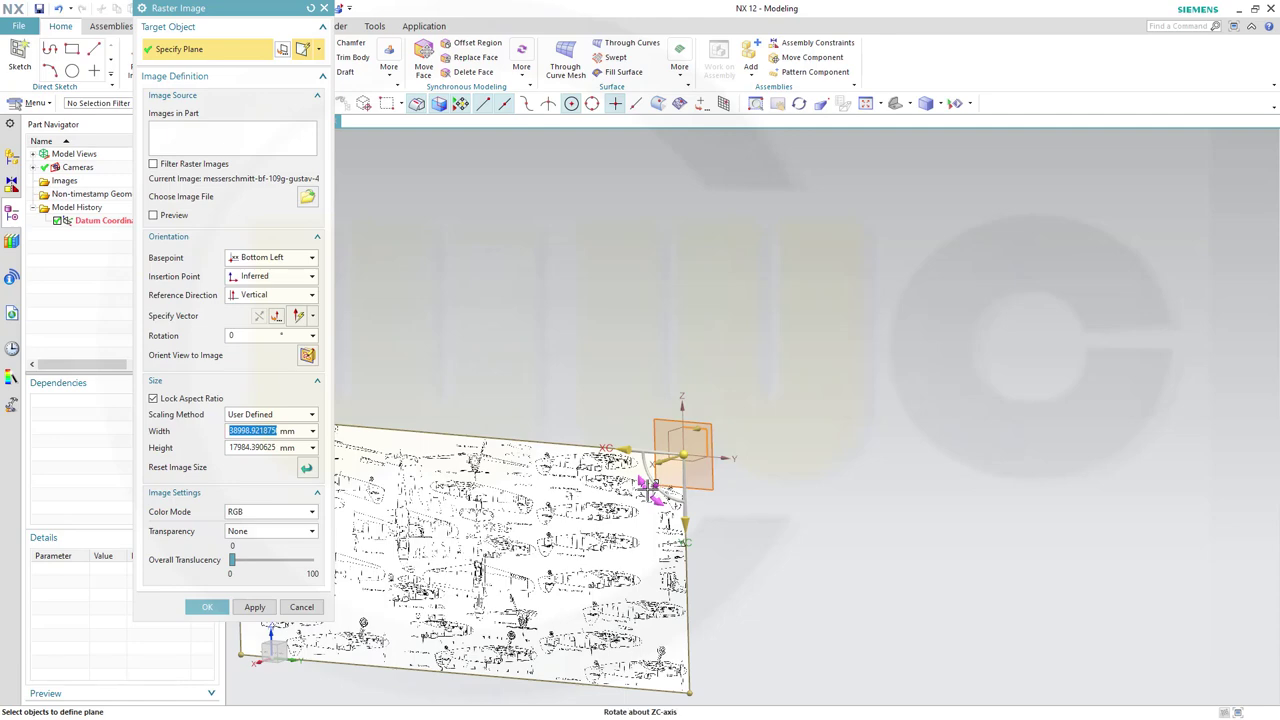
left_click_drag(650, 487, 768, 370)
left_click(683, 455)
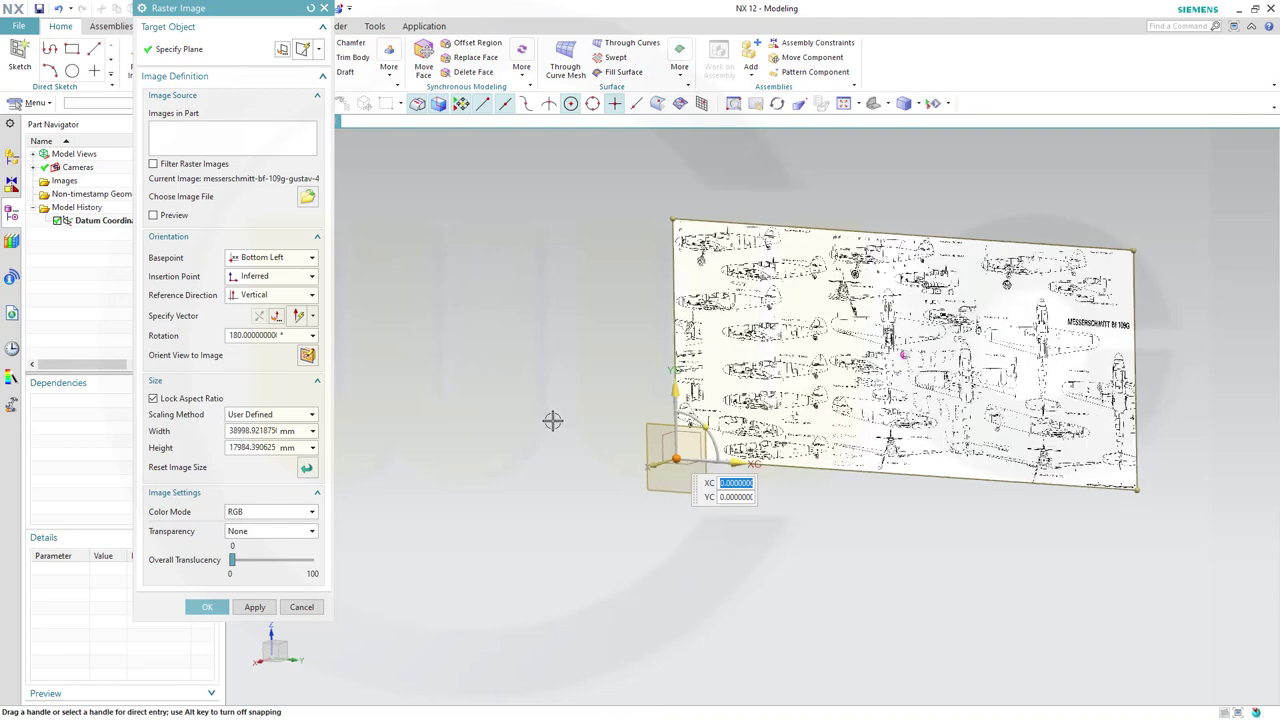
key("F8")
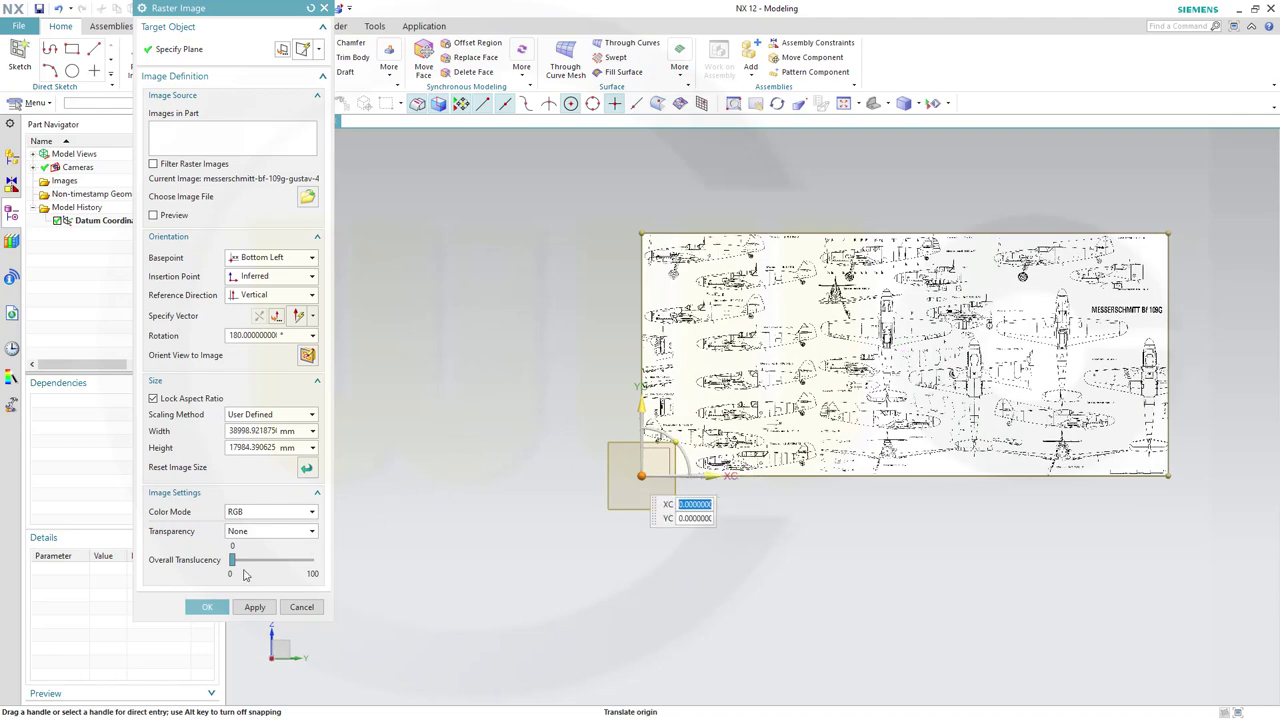
left_click_drag(231, 564, 261, 565)
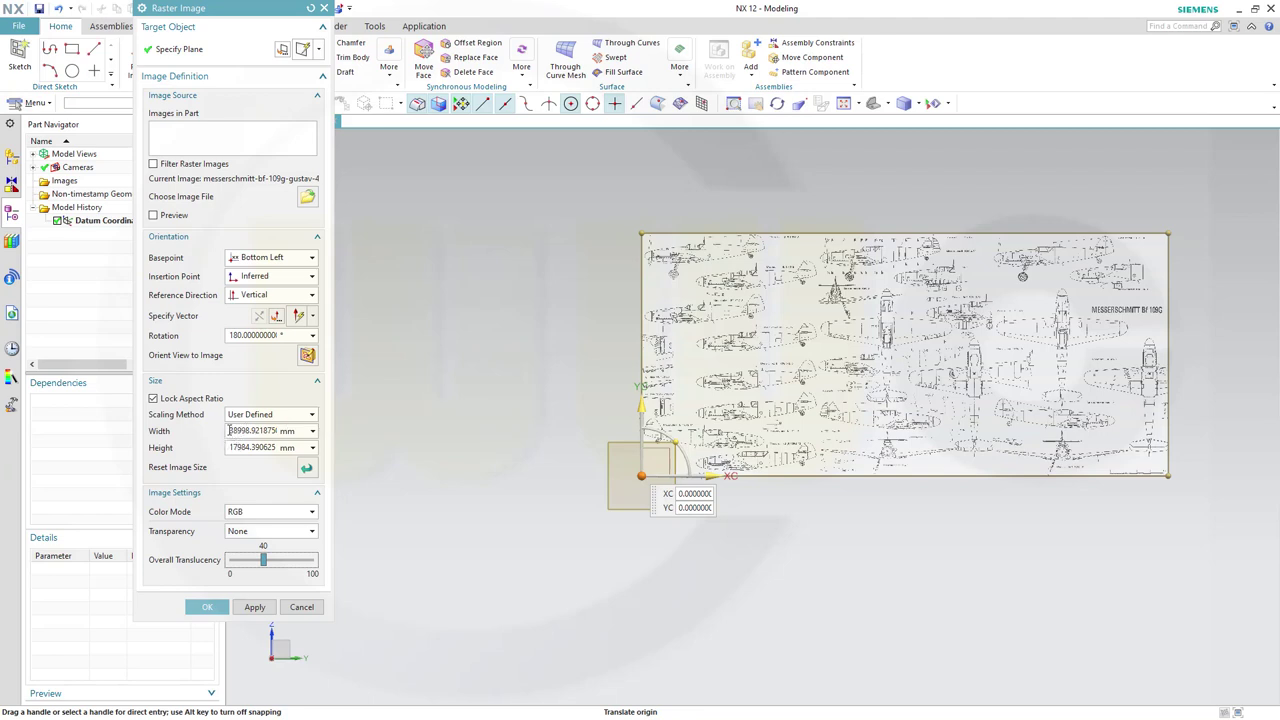
- Set the blueprint width to 39000 mm and its basepoint to Middle Center
left_click_drag(229, 430, 312, 430)
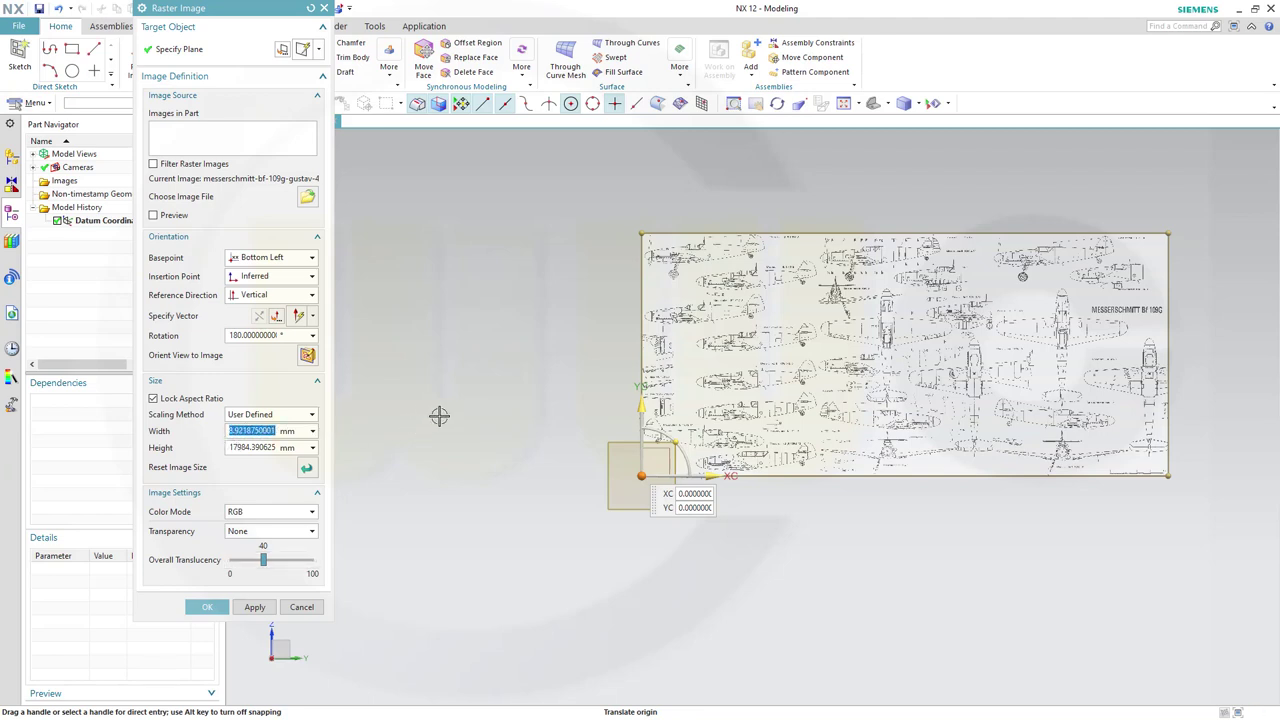
type("39")
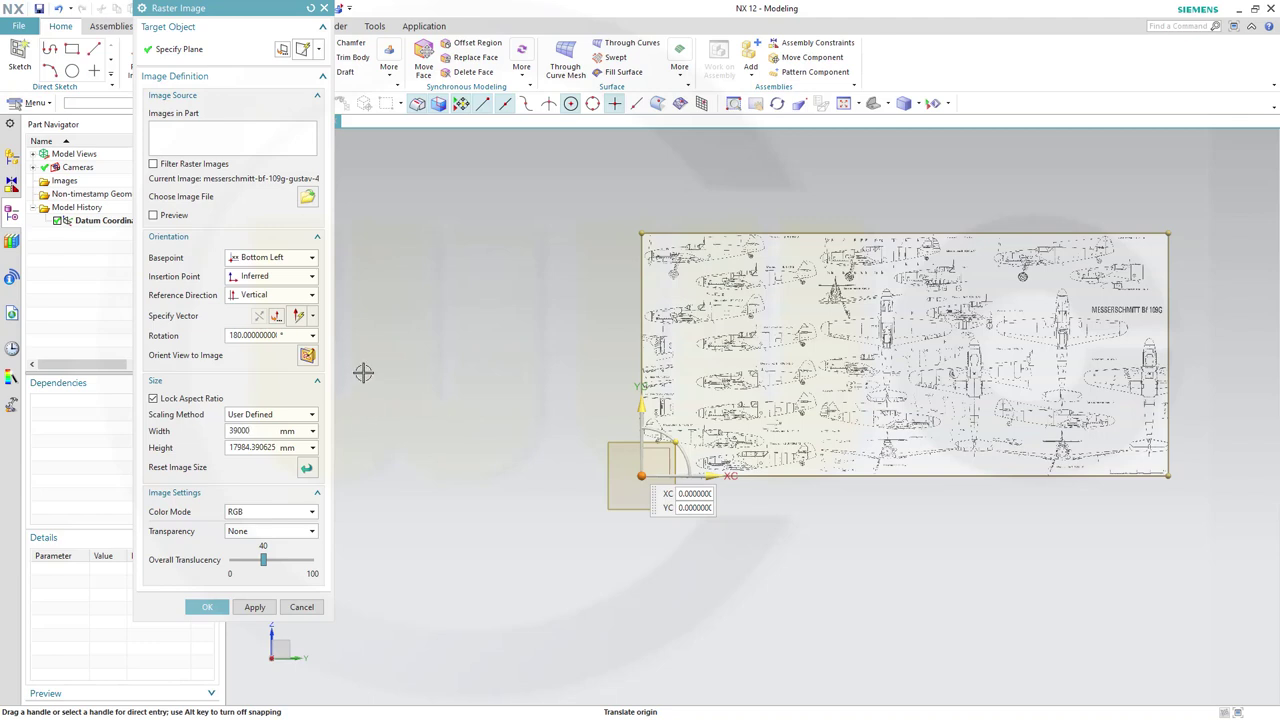
left_click(311, 260)
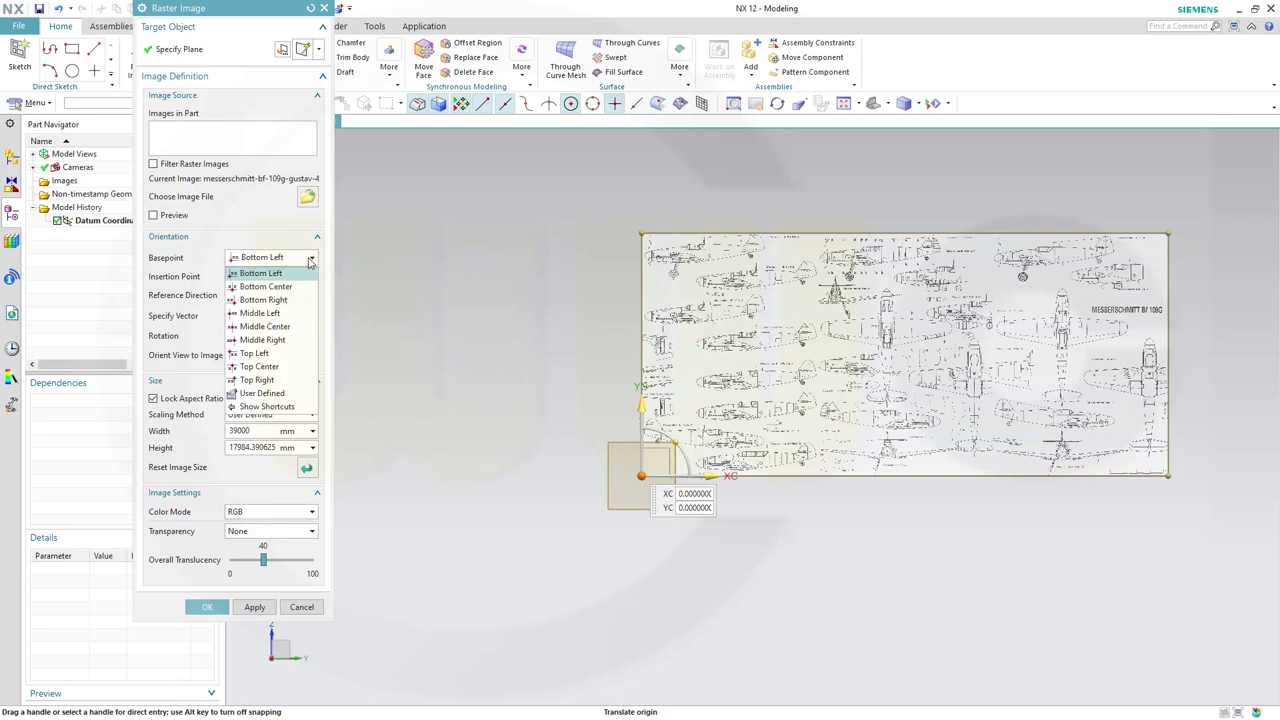
left_click(265, 327)
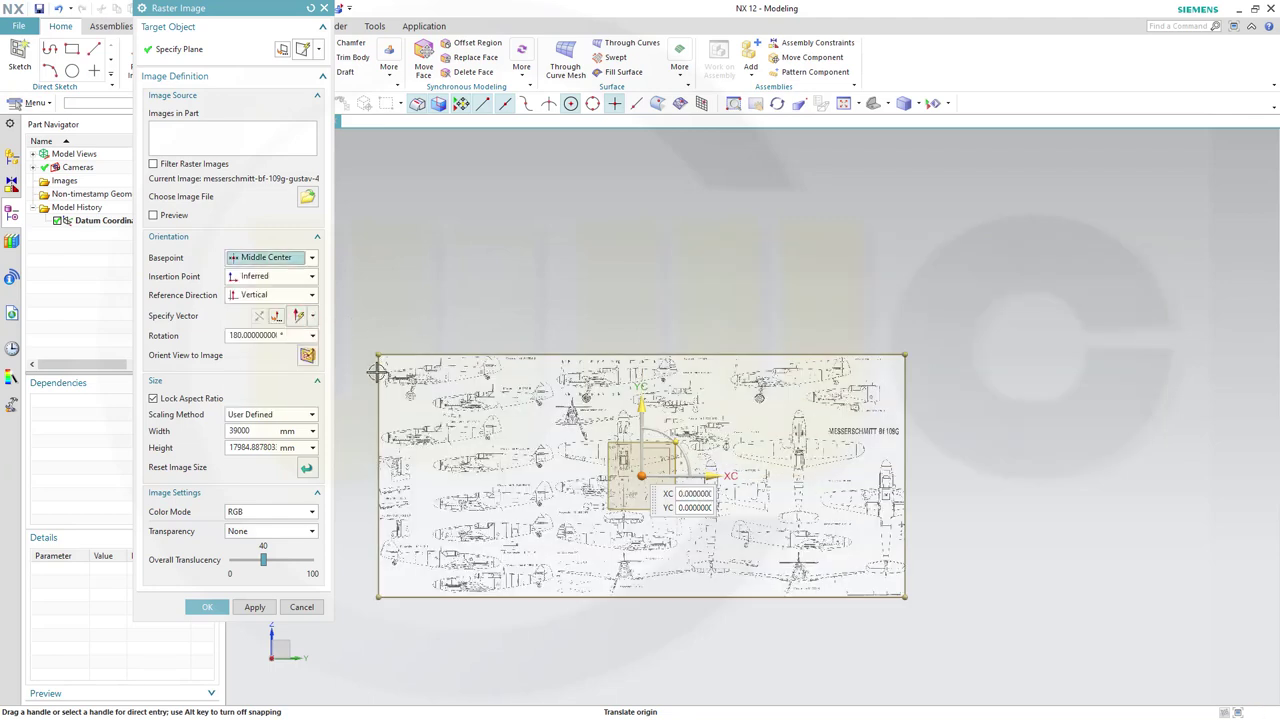
- Drag the XC and YC handles to slide the blueprint along X and down along Y
scroll(565, 487, "up", 6)
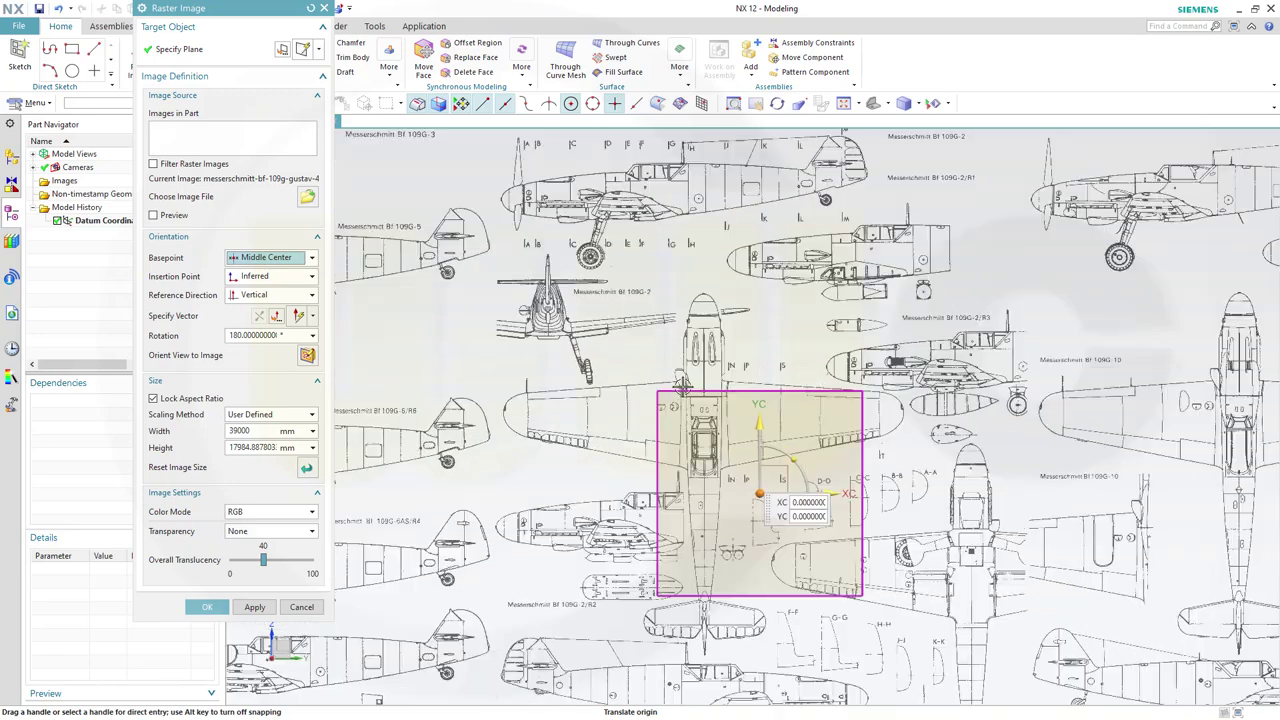
scroll(815, 422, "up", 1)
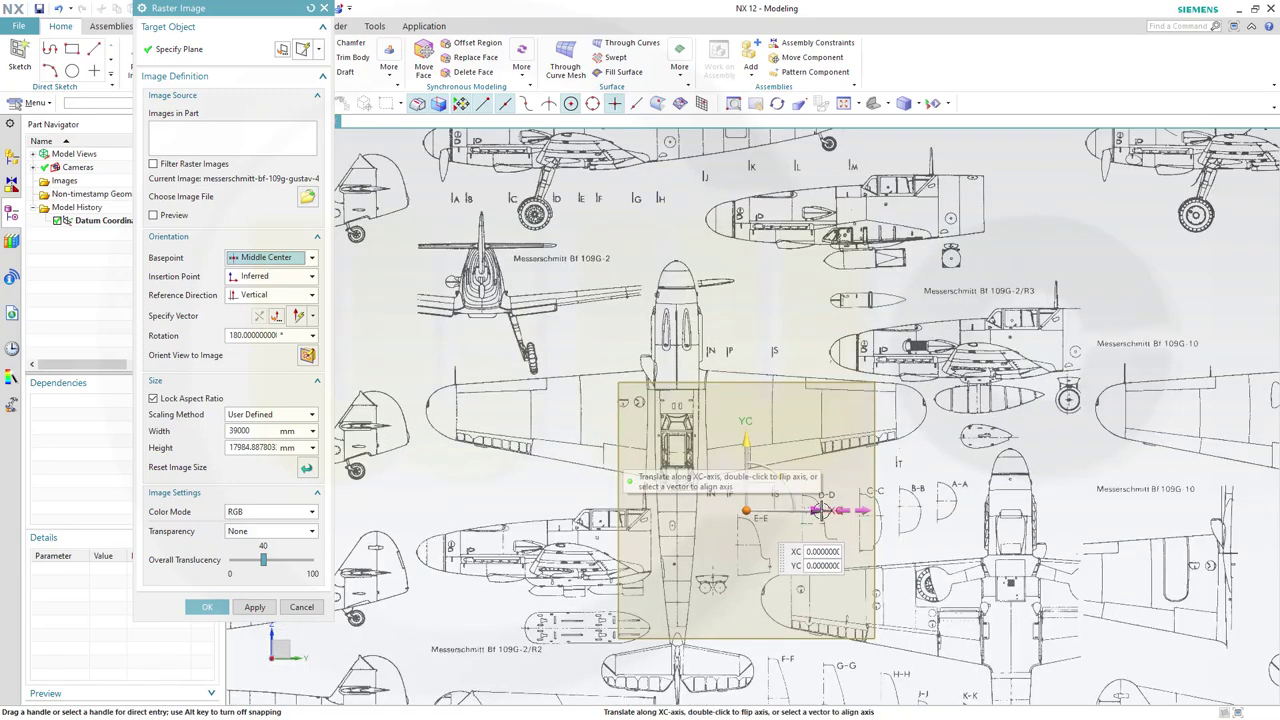
mouse_move(815, 511)
left_mouse_down()
mouse_move(798, 507)
mouse_move(885, 510)
left_mouse_up()
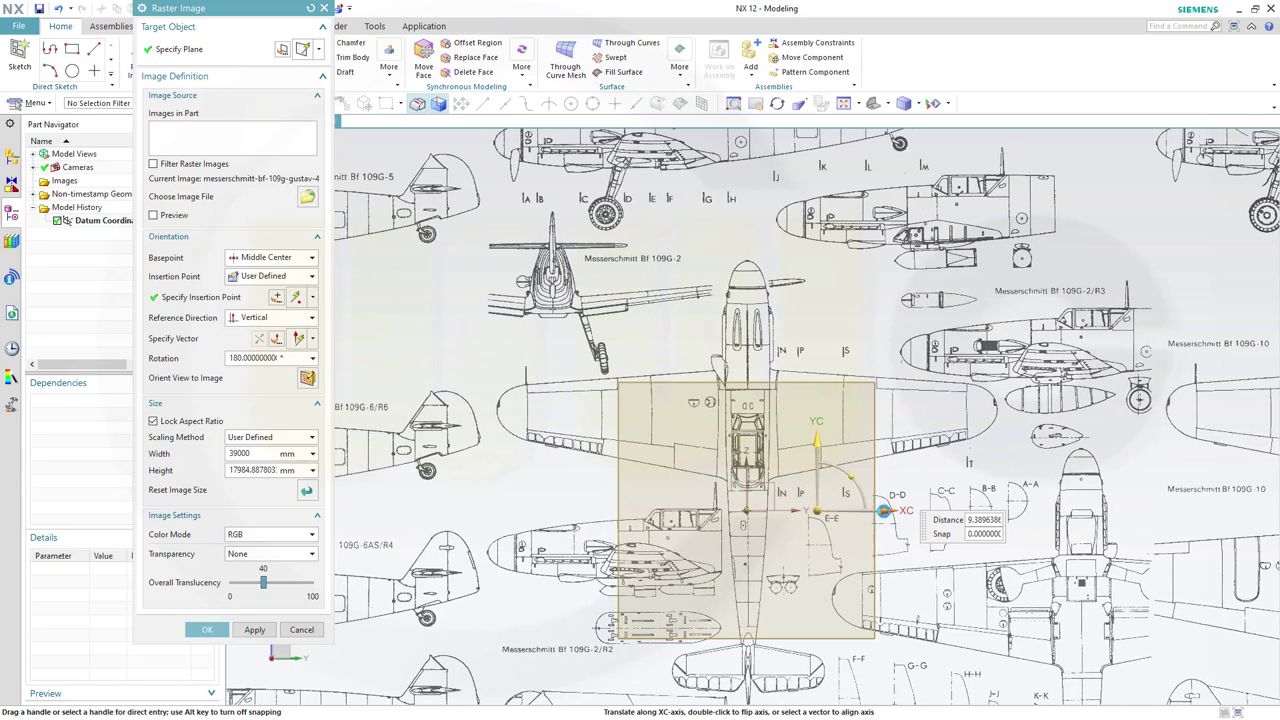
scroll(842, 495, "up", 2)
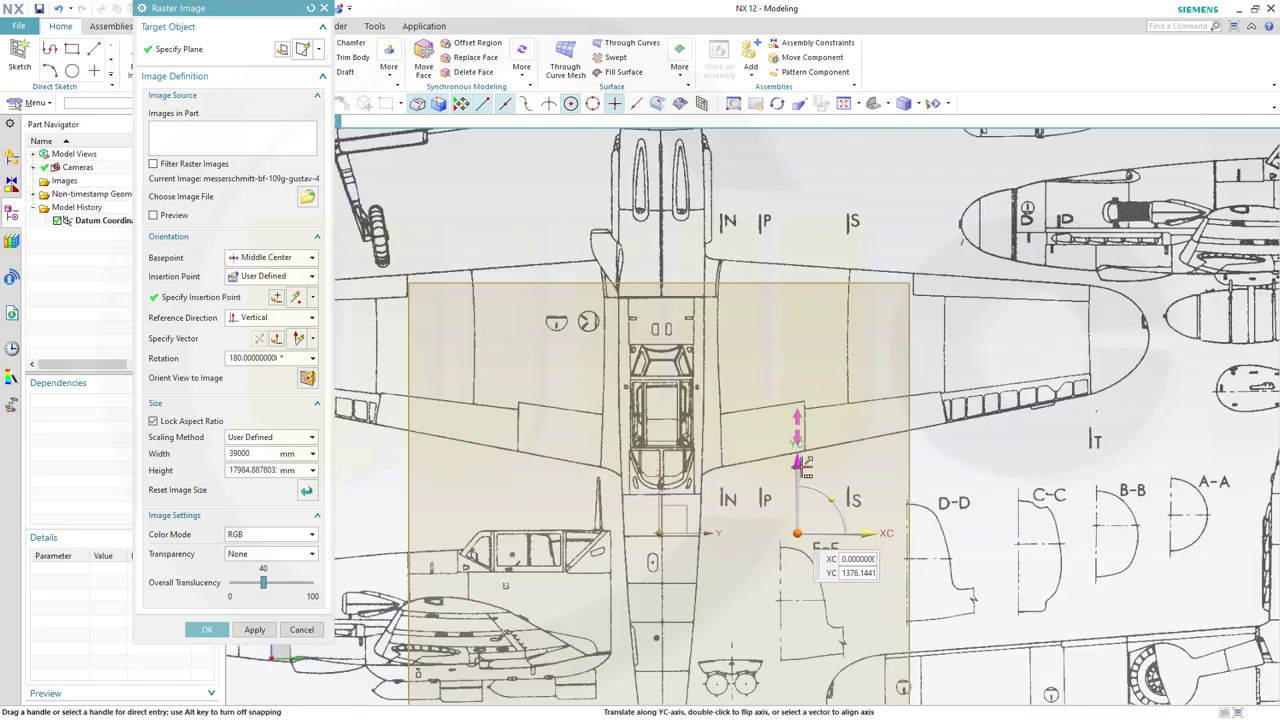
left_click_drag(803, 466, 816, 714)
middle_click_drag(789, 533, 784, 406, "shift")
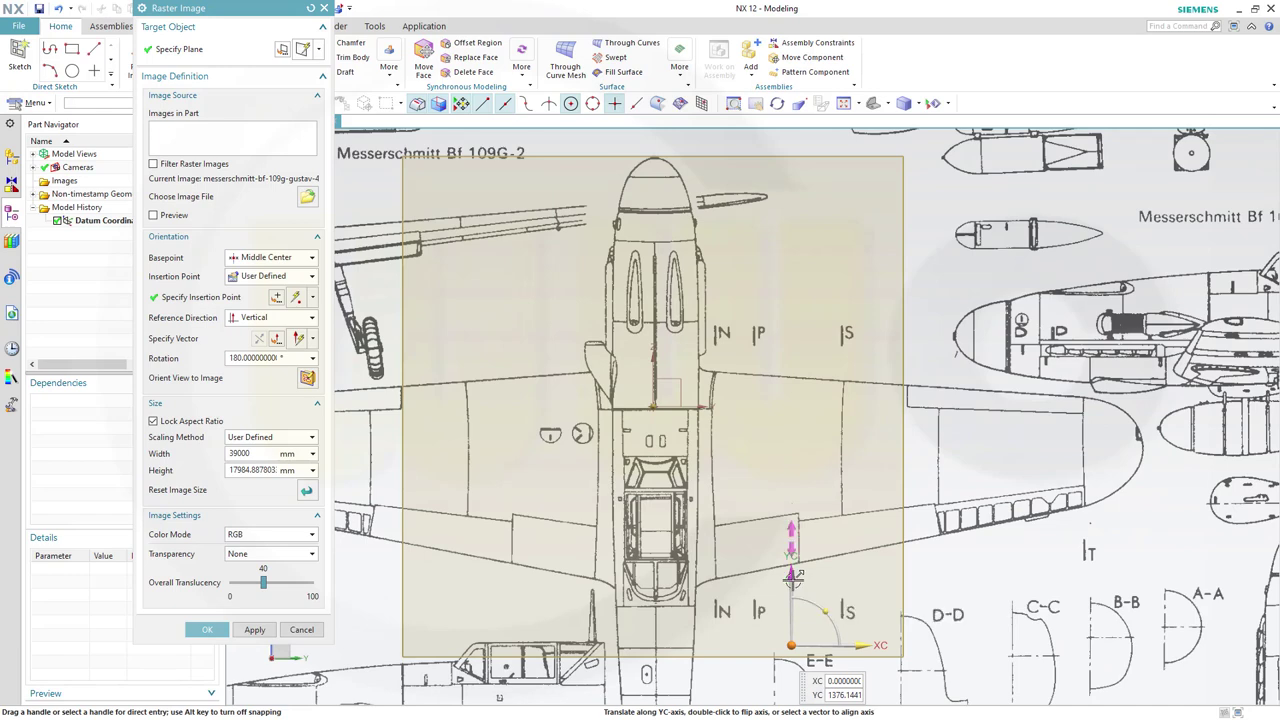
left_click_drag(793, 577, 790, 662)
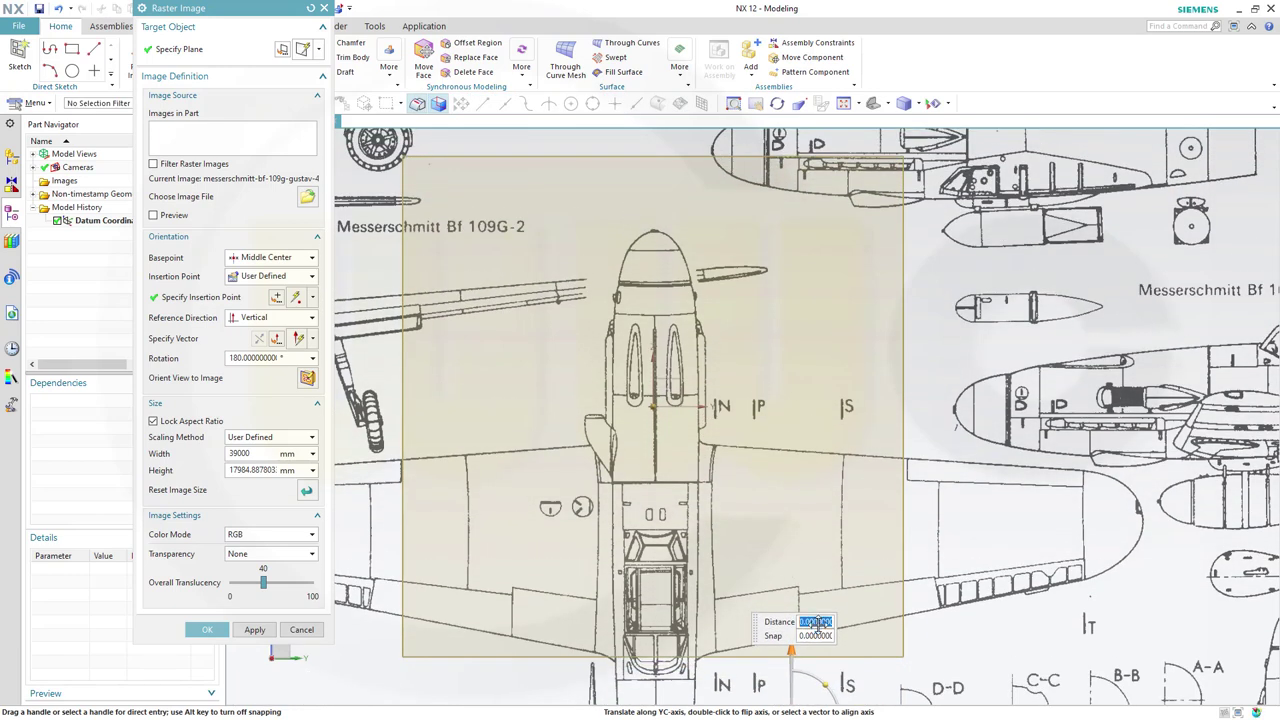
scroll(820, 610, "up", 2)
scroll(848, 604, "down", 3)
scroll(848, 604, "down", 2)
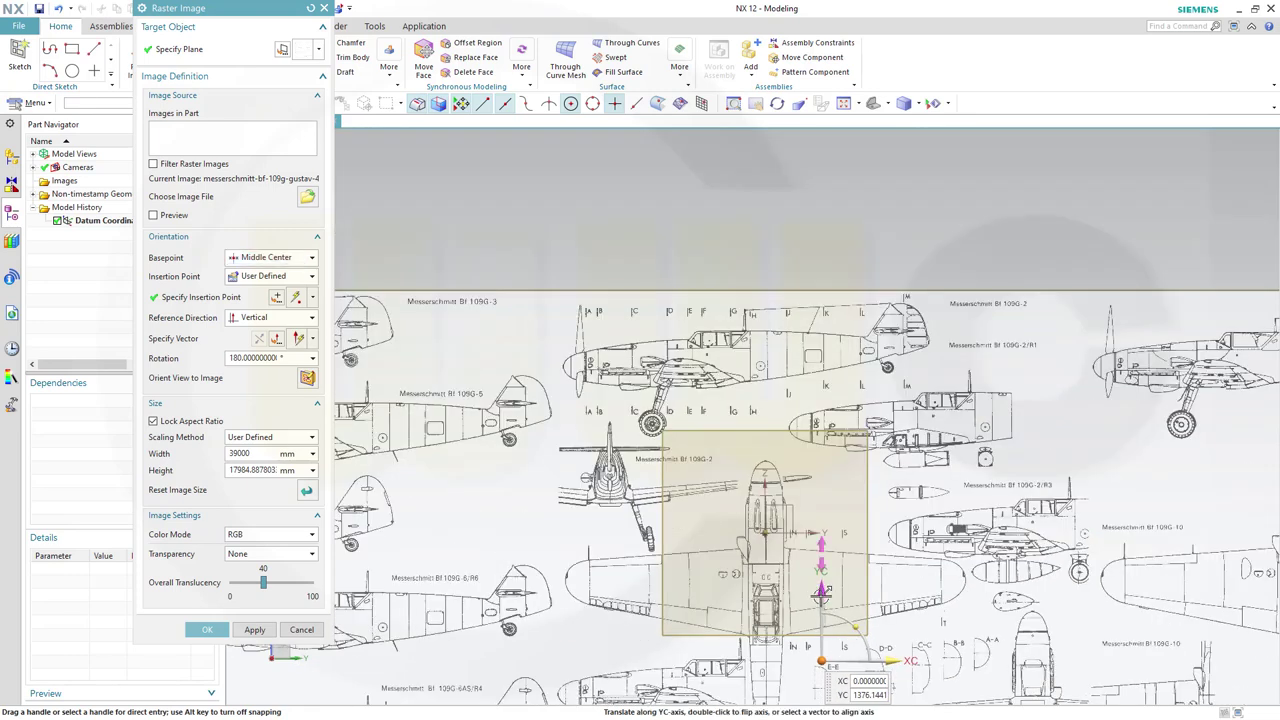
- Nudge the blueprint along X and Y to put the nose at XC 0, YC 1358.3017
left_click_drag(818, 600, 823, 673)
scroll(799, 575, "up", 4)
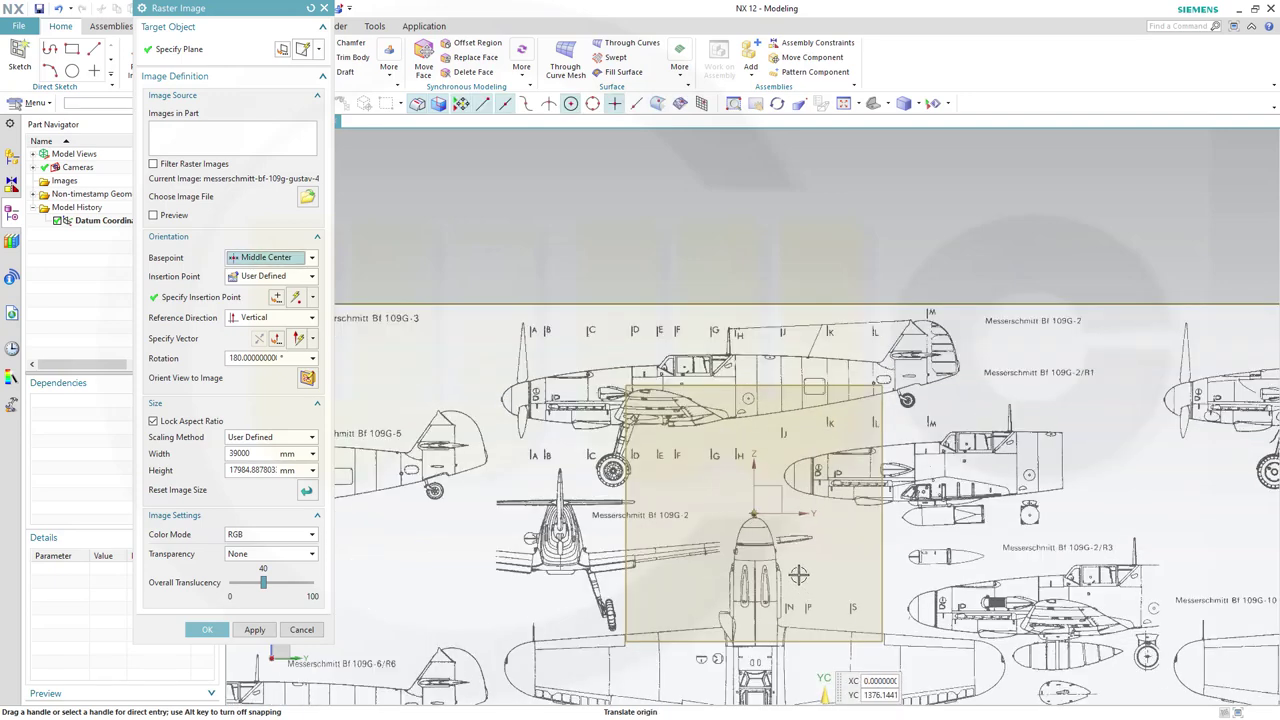
scroll(797, 570, "up", 2)
scroll(790, 560, "down", 5)
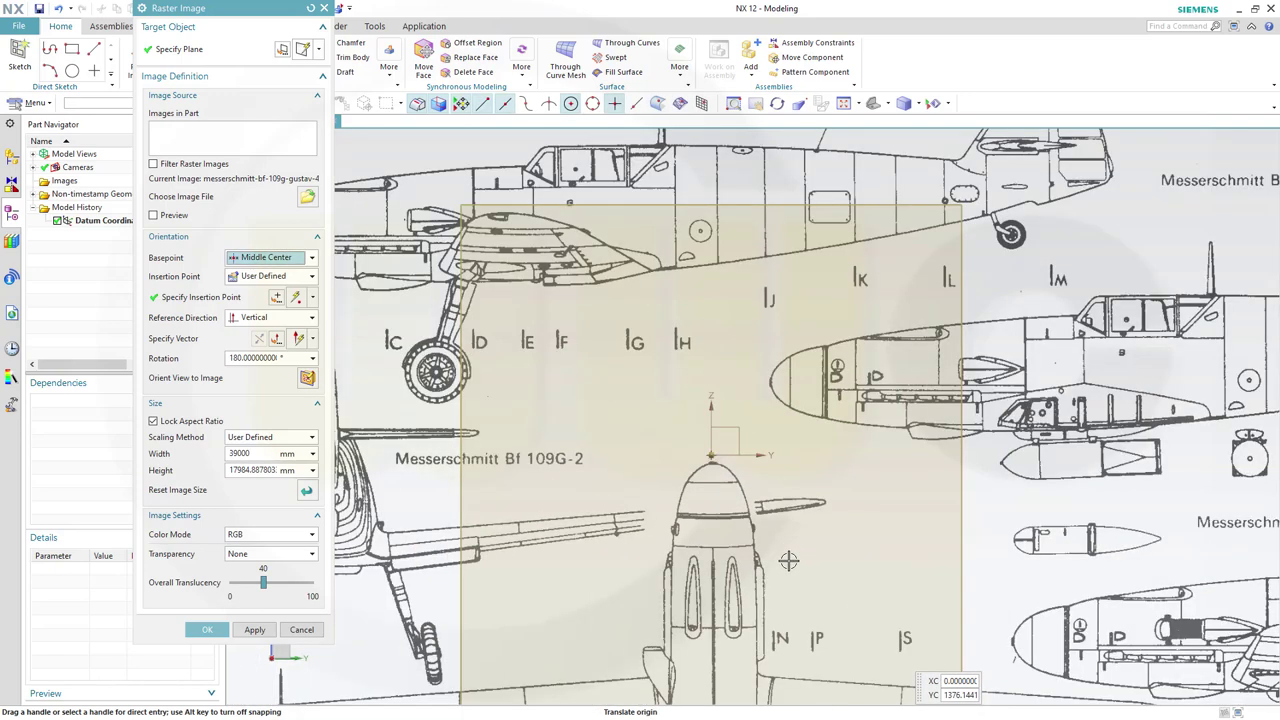
middle_click_drag(789, 557, 817, 470, "shift")
scroll(816, 462, "up", 1)
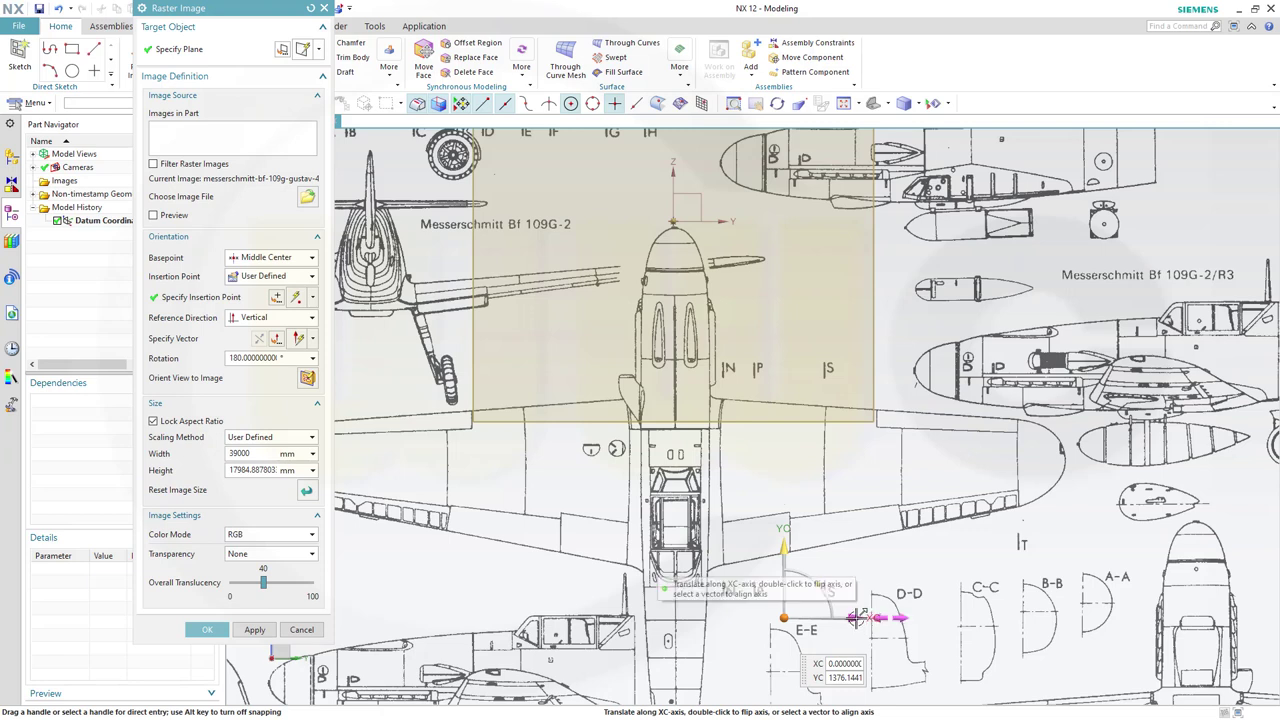
mouse_move(855, 617)
left_mouse_down()
mouse_move(830, 613)
mouse_move(846, 614)
left_mouse_up()
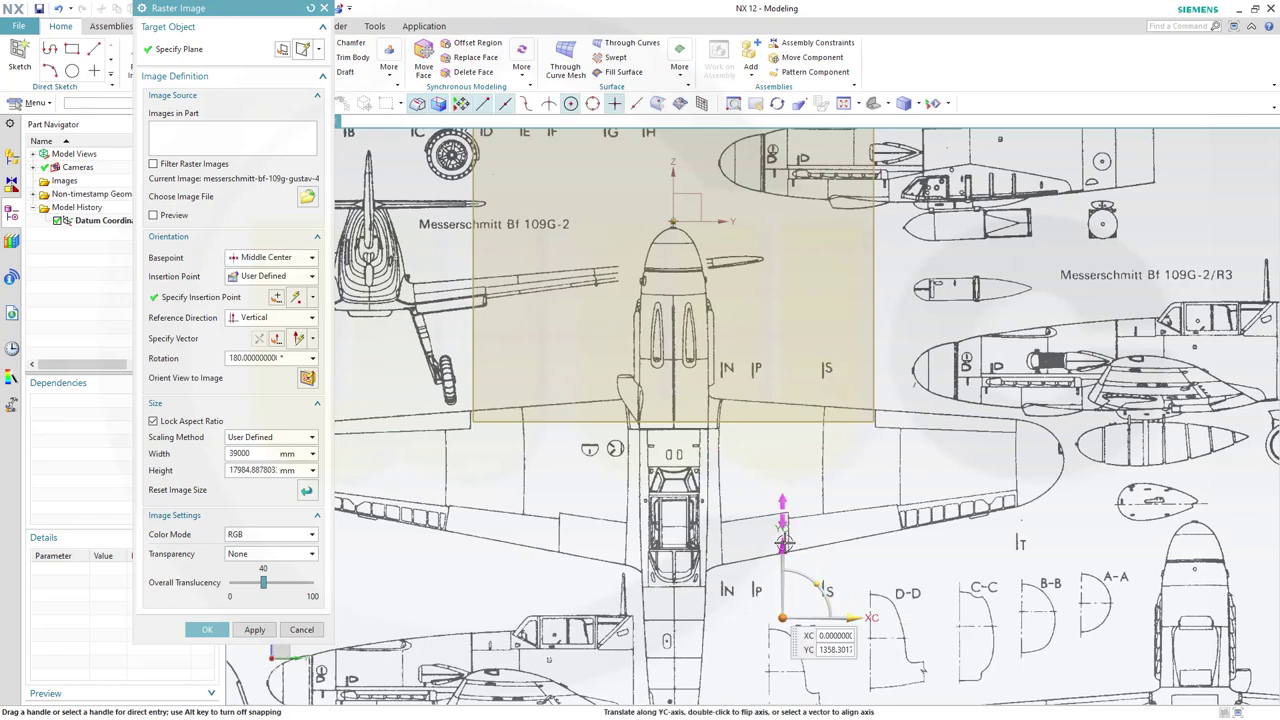
left_click_drag(784, 530, 780, 549)
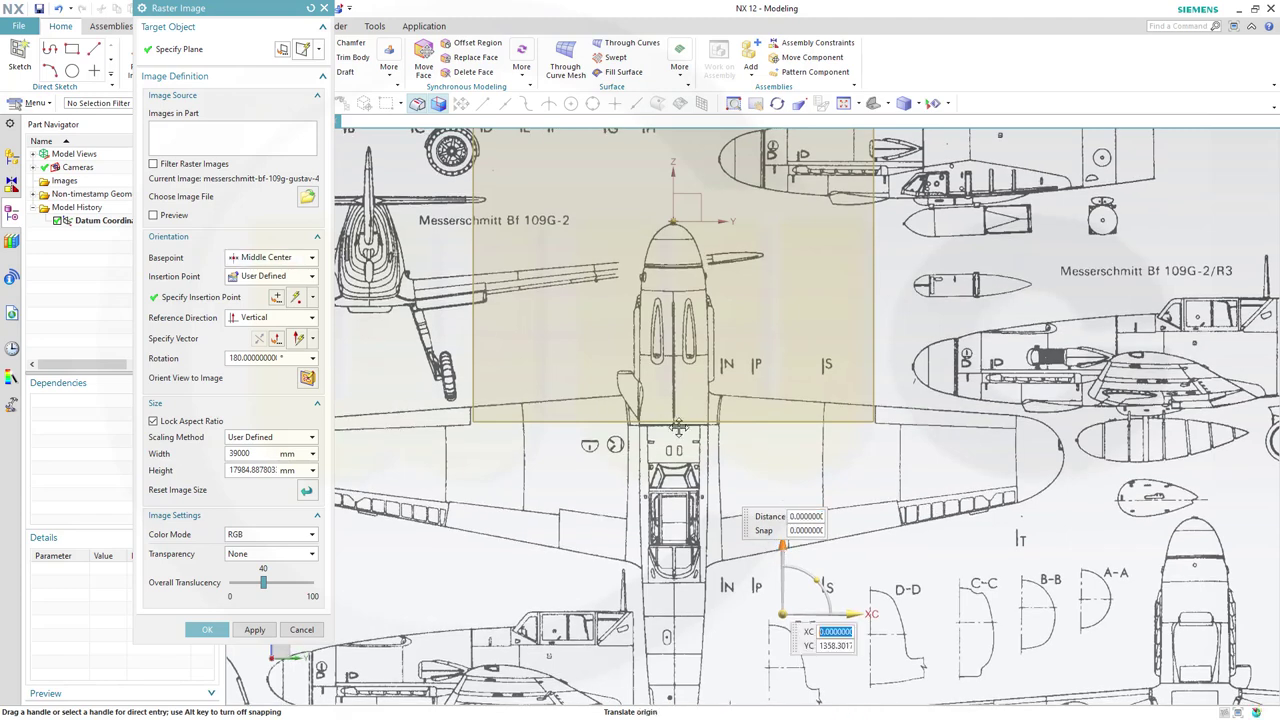
- Apply the positioned raster image and centre the blueprint sheet in view
left_click(207, 632)
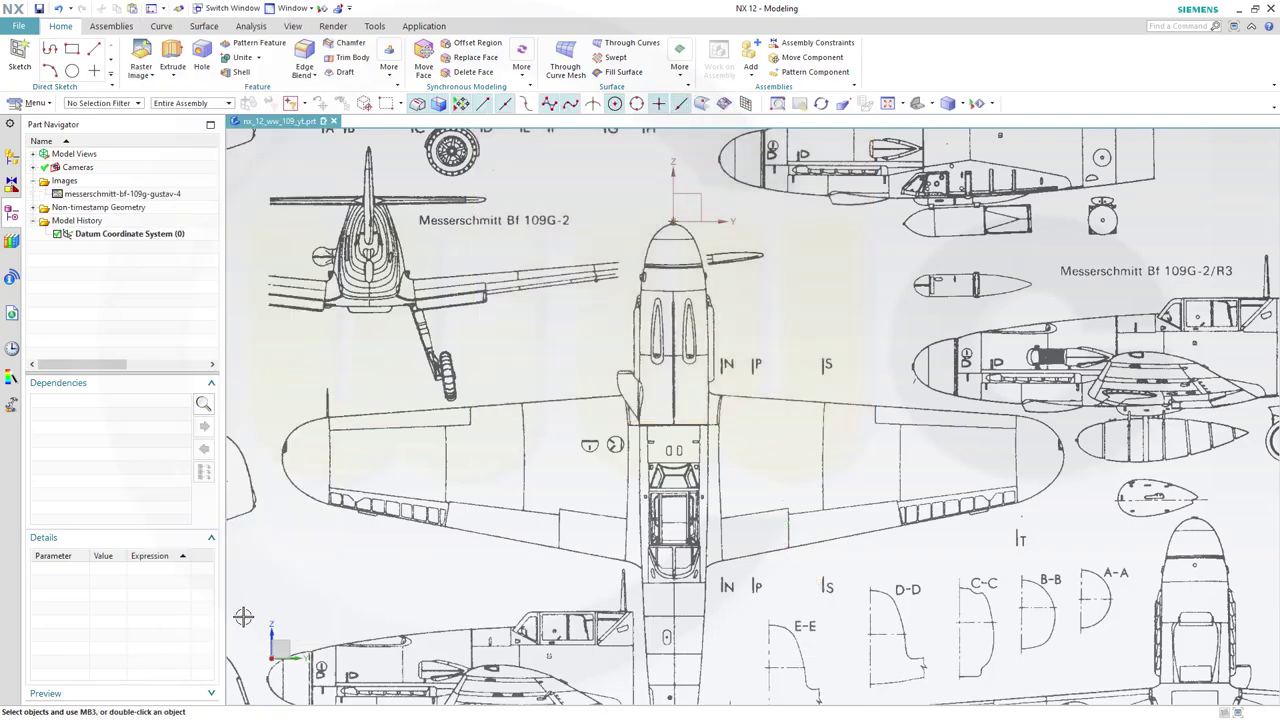
scroll(555, 480, "up", 2)
scroll(555, 480, "down", 5)
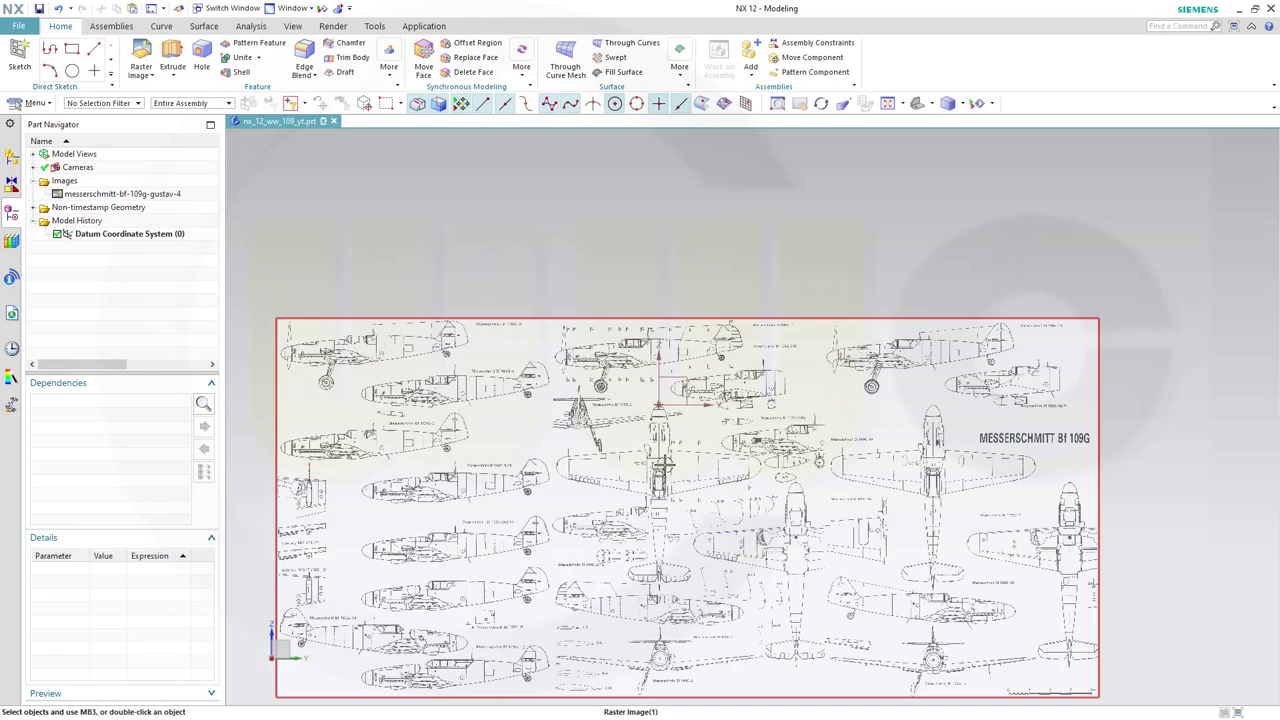
middle_click_drag(697, 472, 775, 418, "shift")
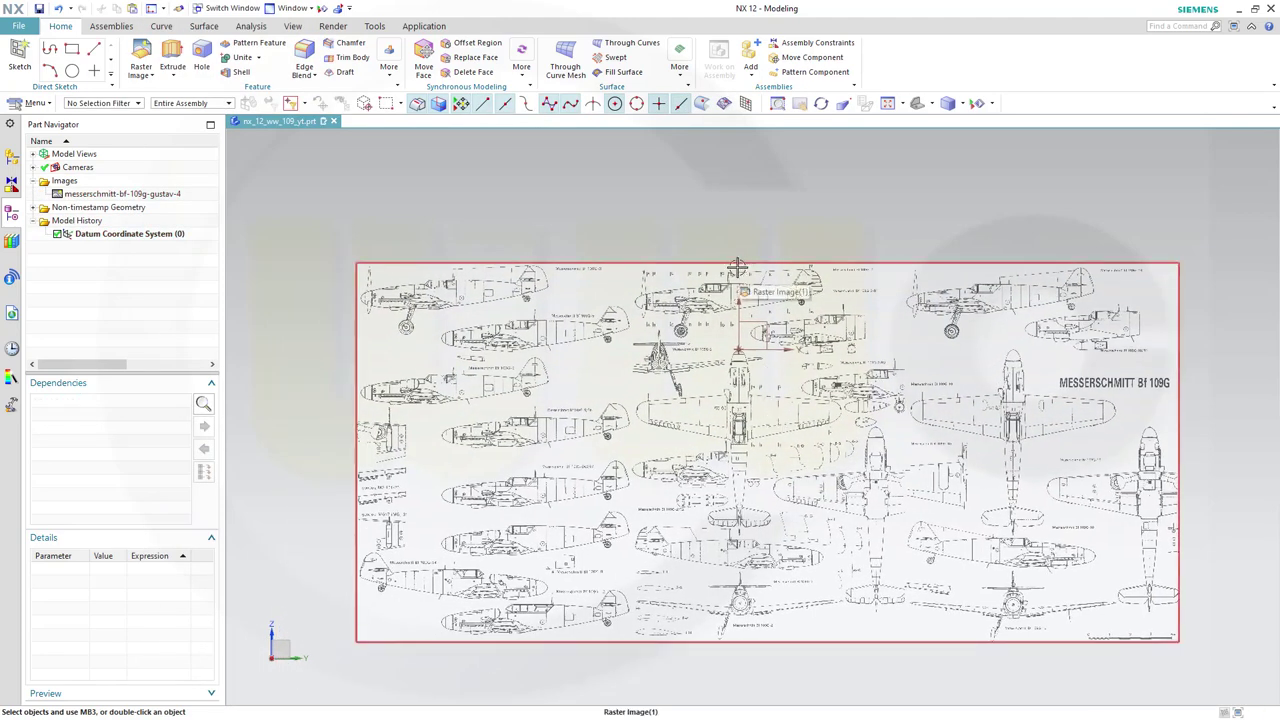
scroll(737, 266, "up", 2)
scroll(588, 327, "down", 1)
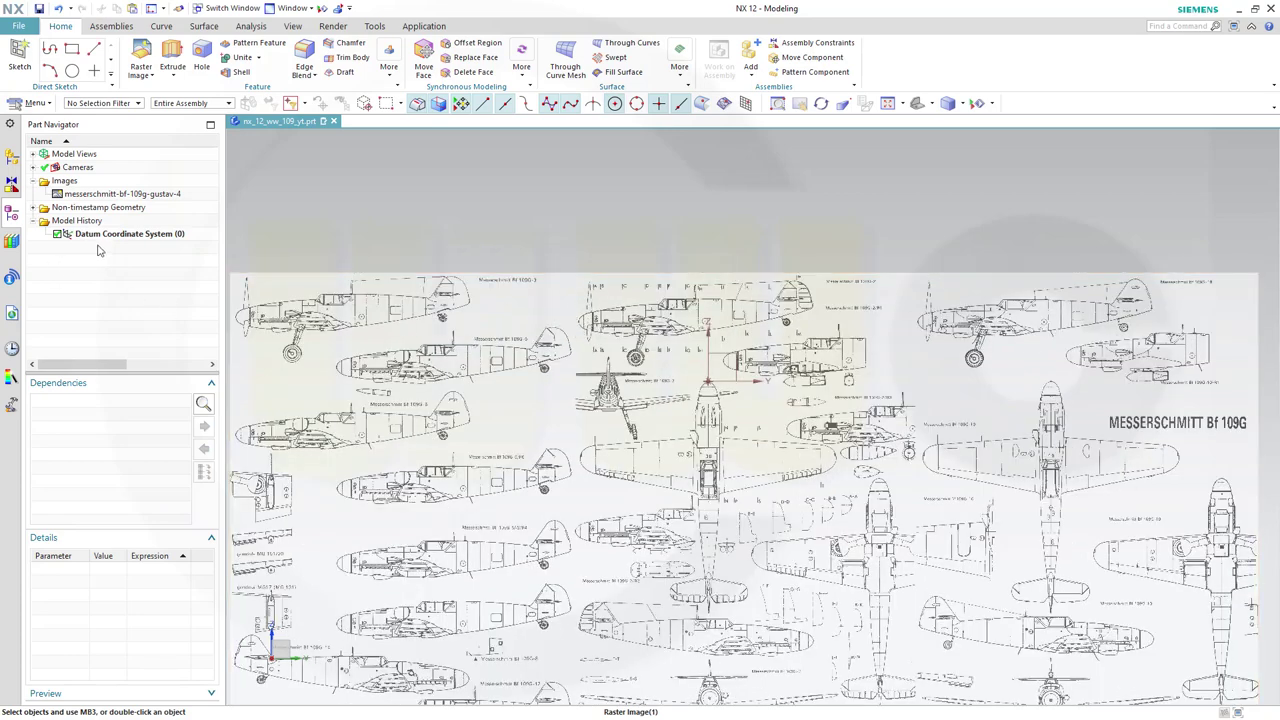
- Add a datum plane 2 mm from the YZ plane and name it main_sketch_plane
left_click(152, 76)
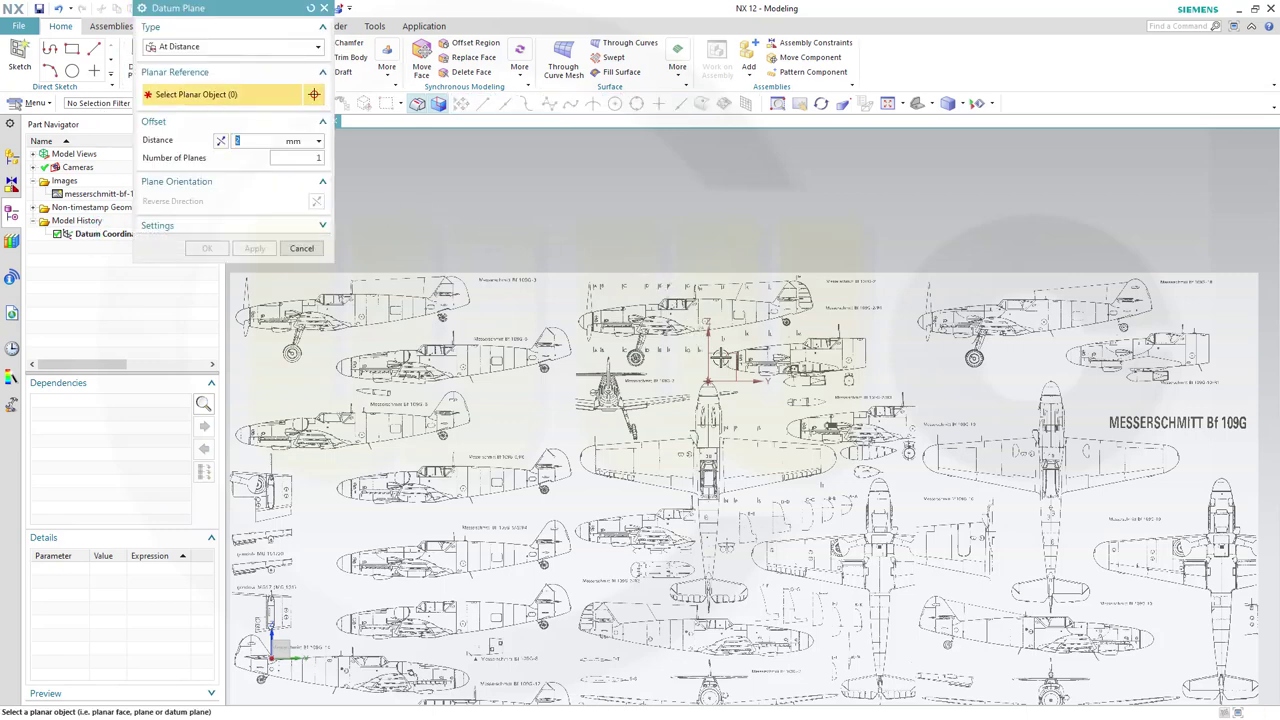
left_click(736, 366)
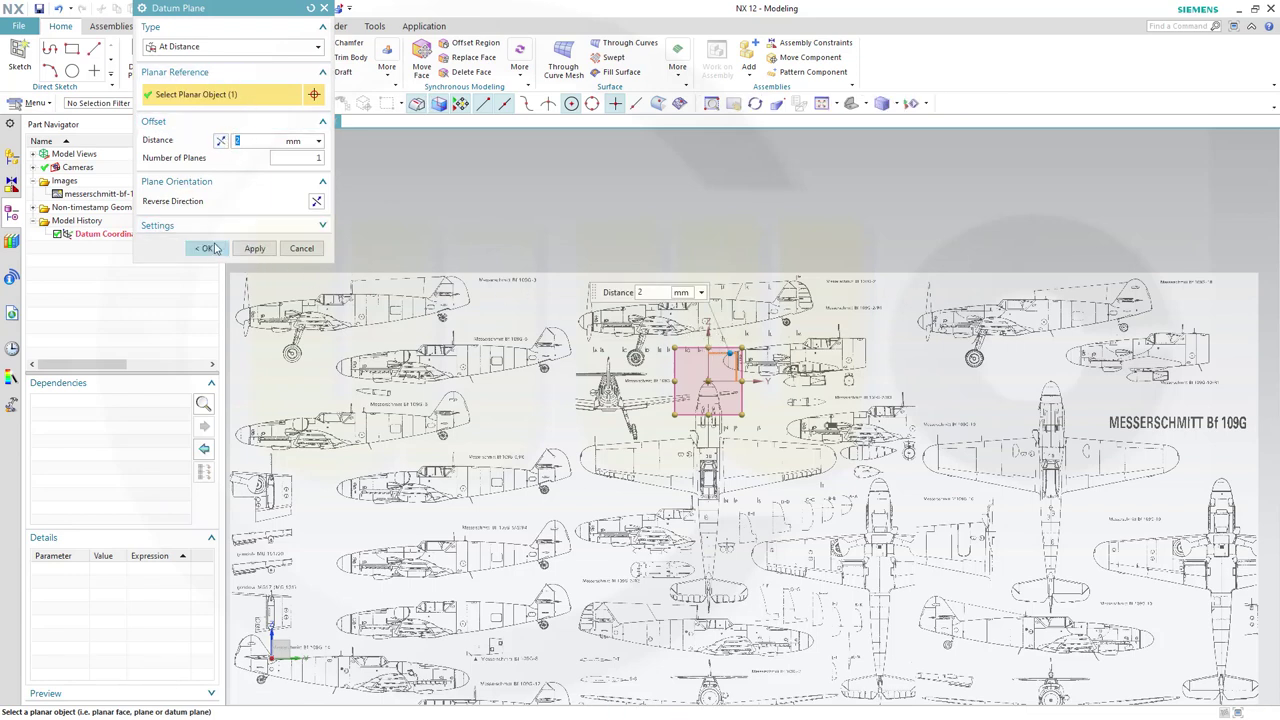
left_click(207, 249)
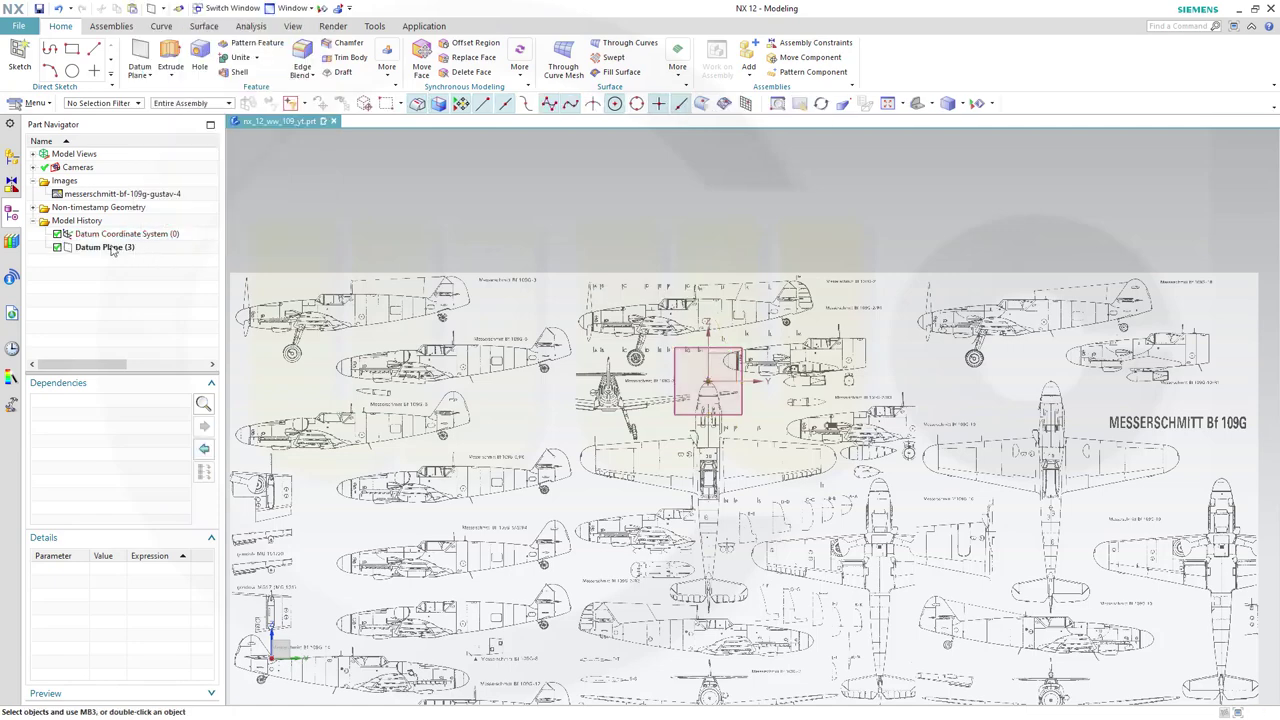
left_click(113, 248)
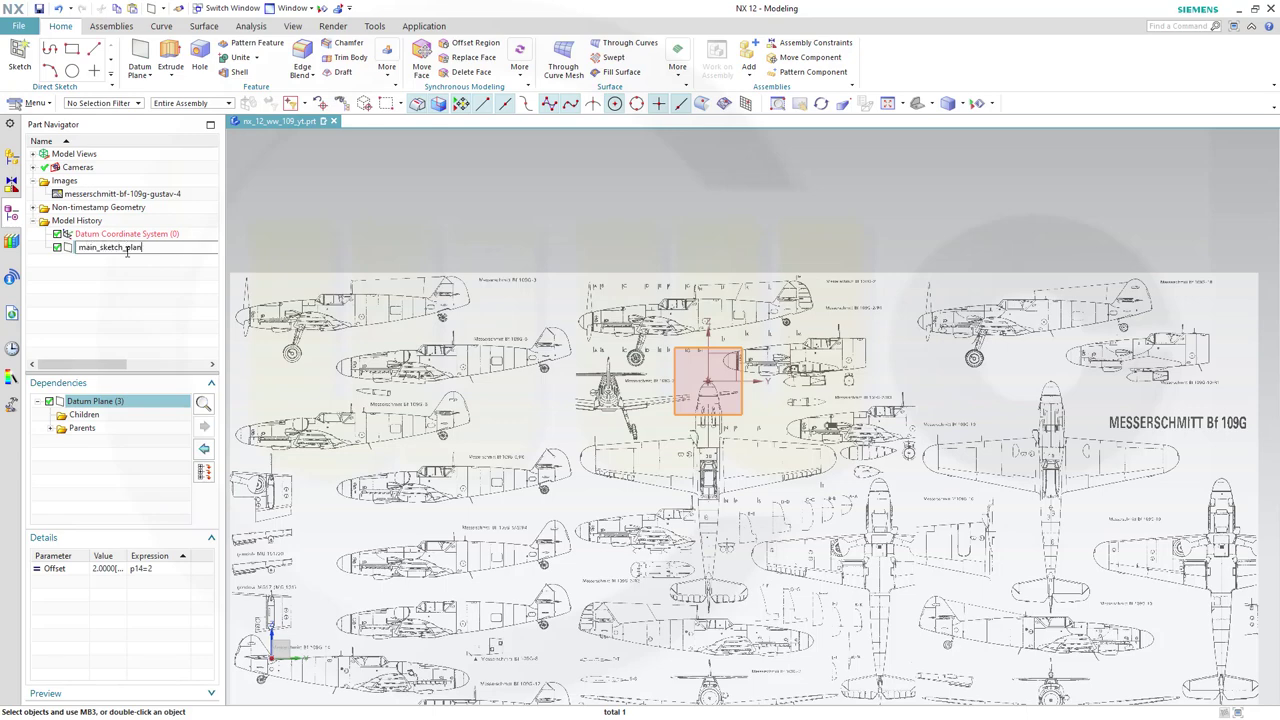
key("Return")
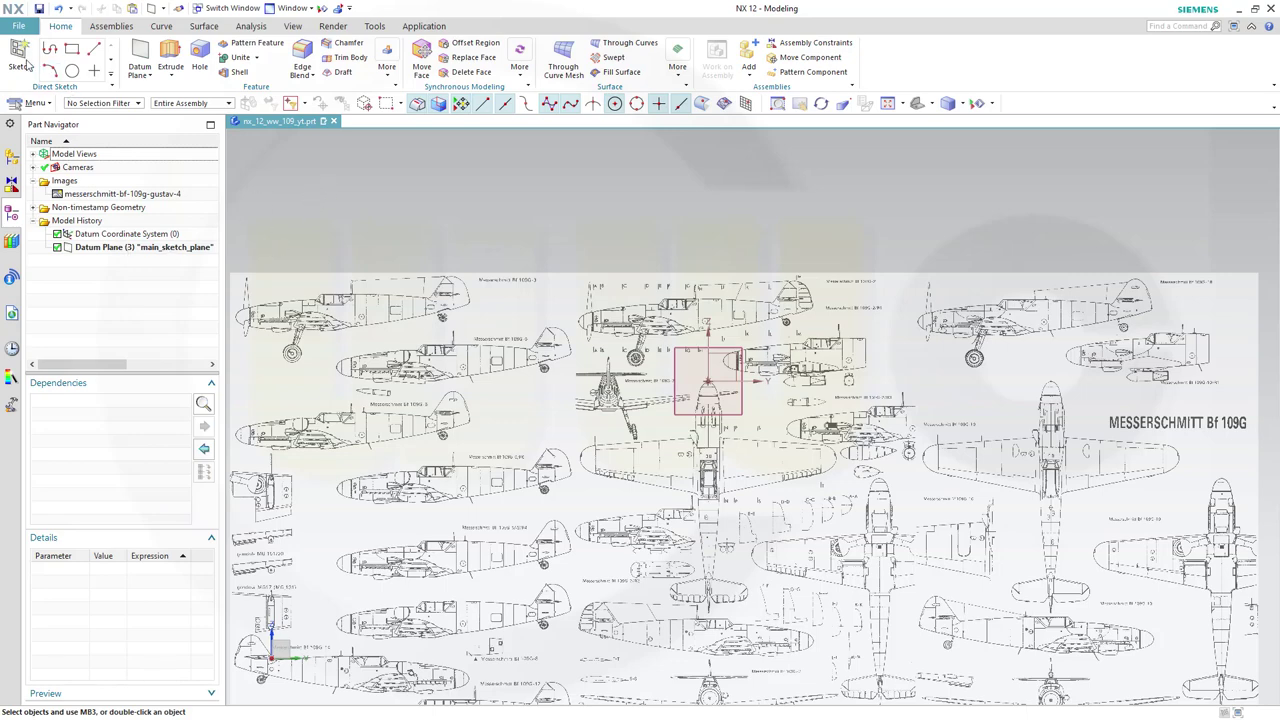
- Create SKETCH_000 on the main_sketch_plane datum plane and zoom into the blueprint
left_click(105, 250)
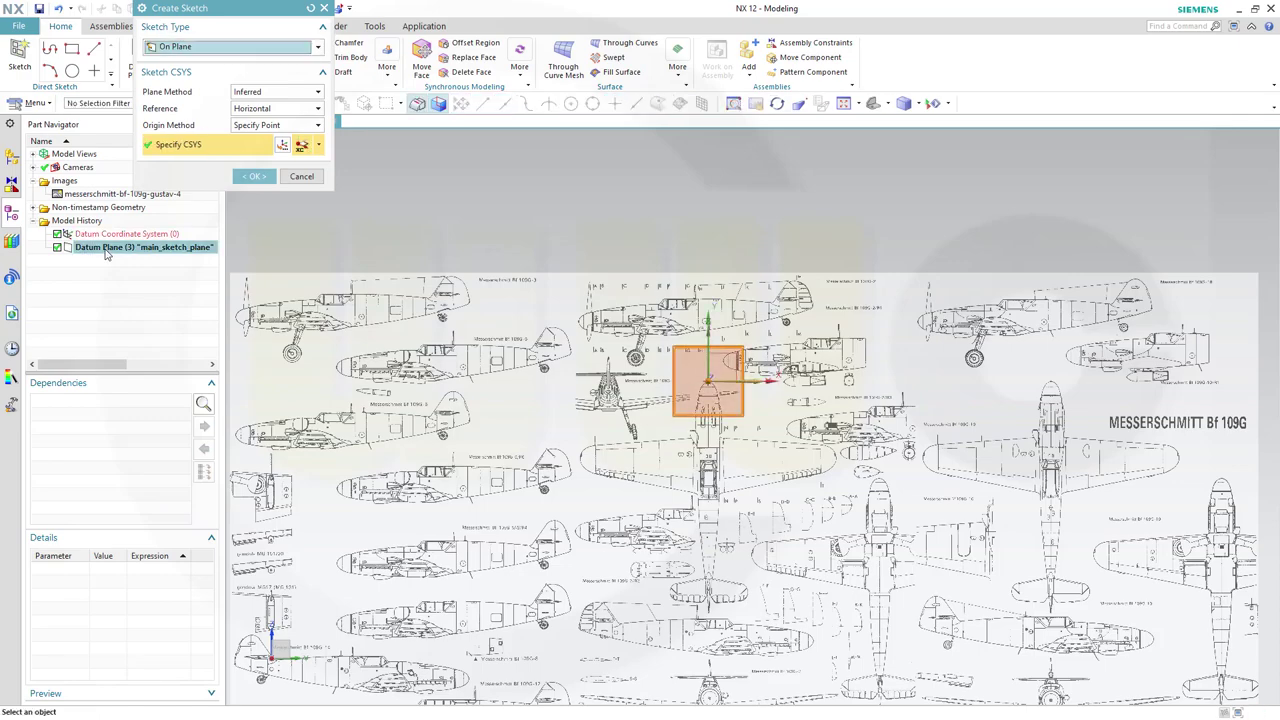
left_click(252, 177)
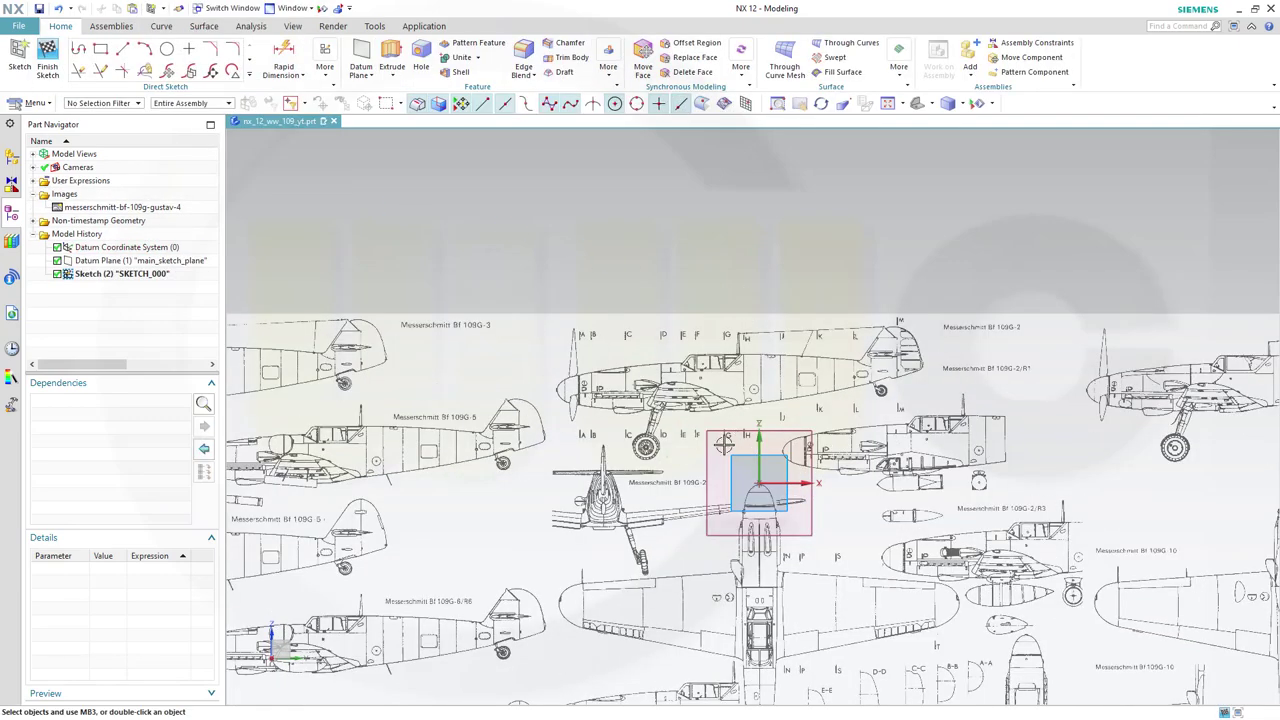
scroll(724, 444, "up", 3)
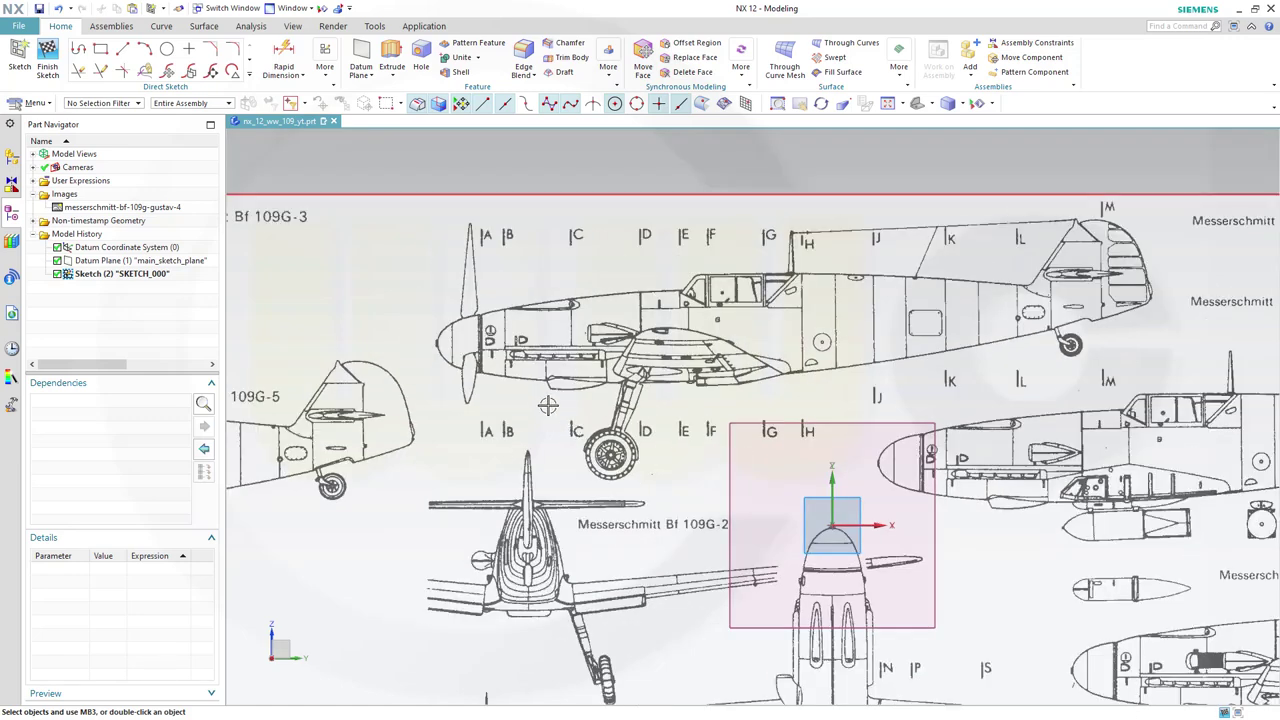
- Draw a 7700 × 1900 rectangle around the side-view fuselage from station A to station M
left_click(100, 49)
scroll(440, 285, "up", 2)
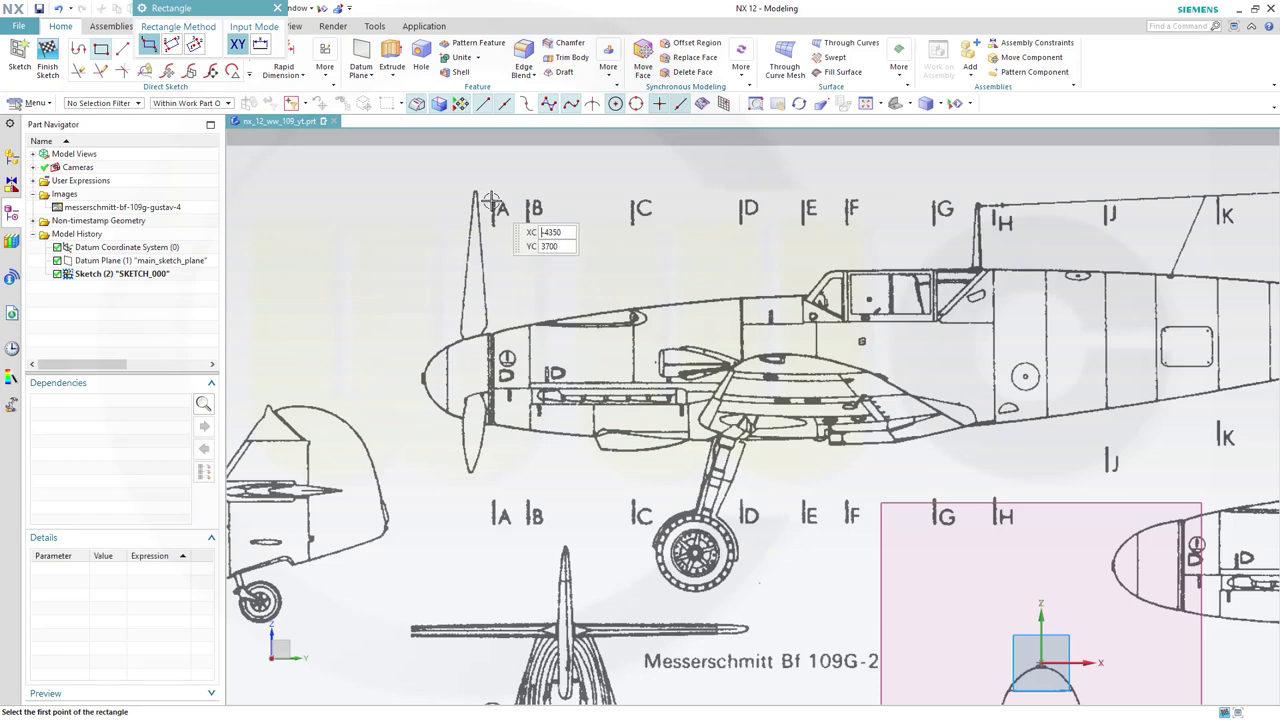
left_click(493, 200)
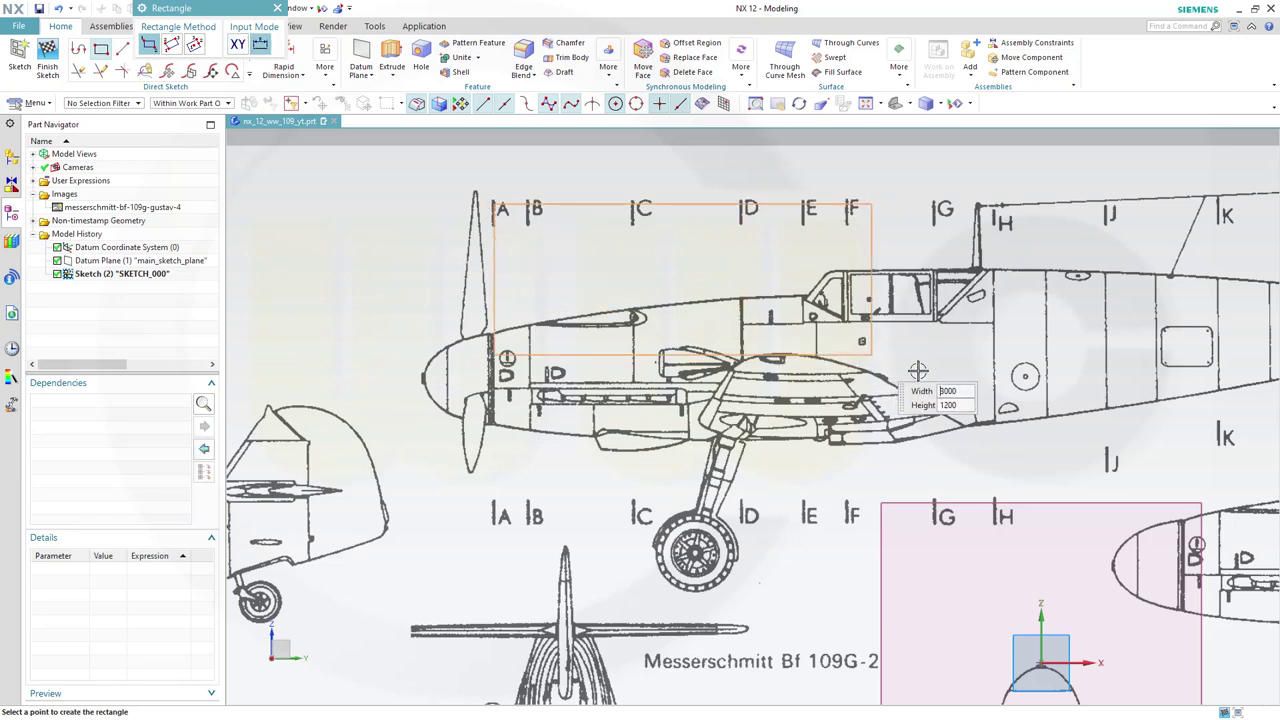
mouse_move(1123, 438)
middle_mouse_down("shift")
mouse_move(795, 373)
mouse_move(635, 367)
middle_mouse_up("shift")
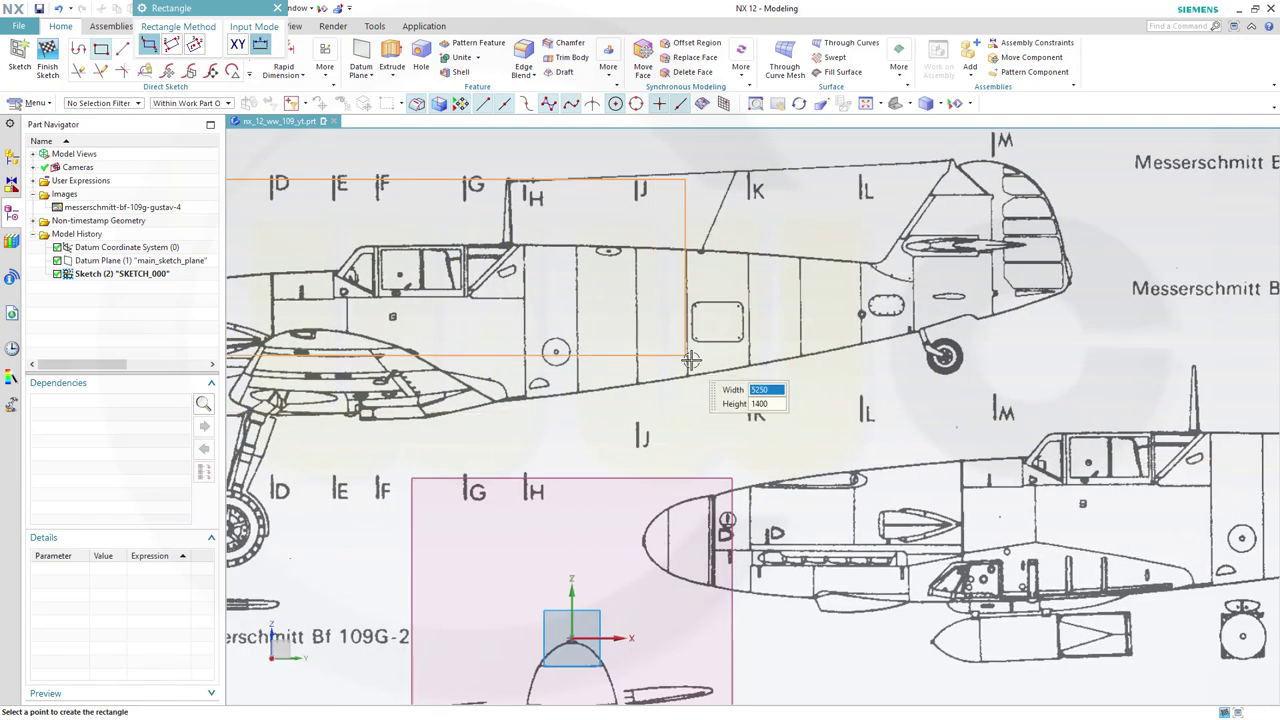
left_click(994, 418)
scroll(757, 443, "down", 2)
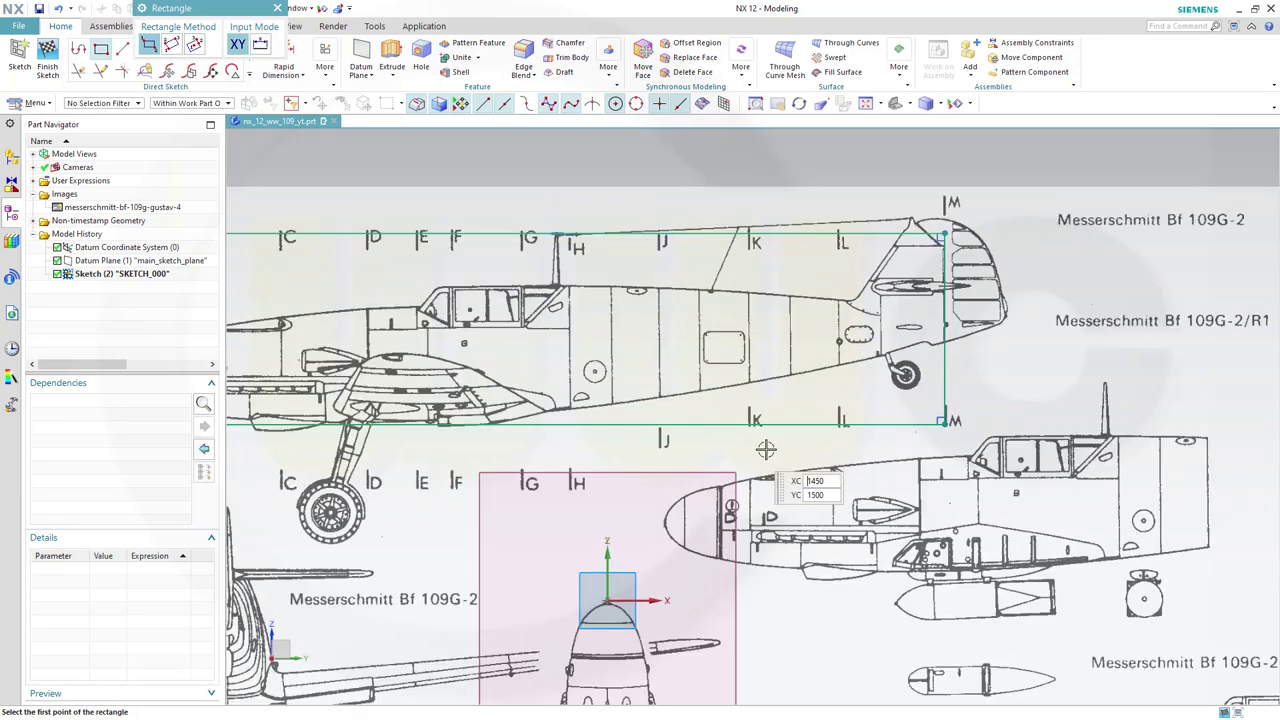
- Draw vertical station lines at B and C from the rectangle's top edge downward
left_click(123, 52)
scroll(317, 297, "up", 4)
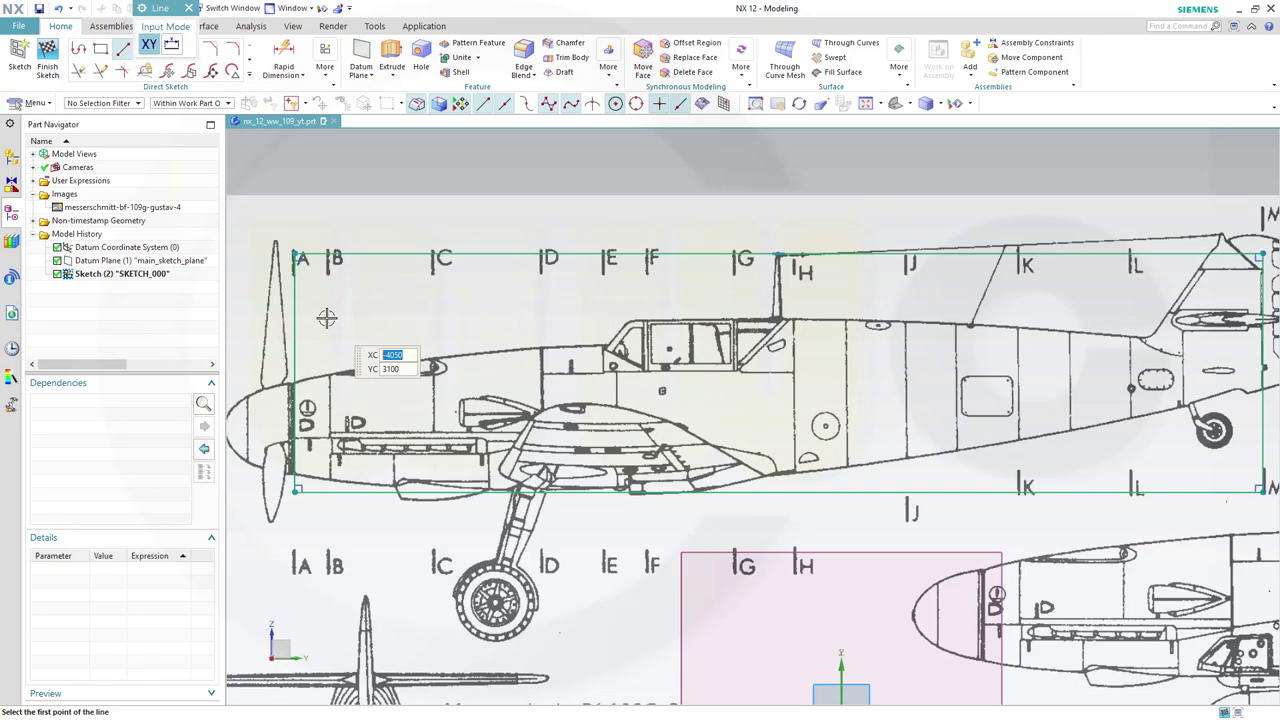
scroll(317, 297, "up", 2)
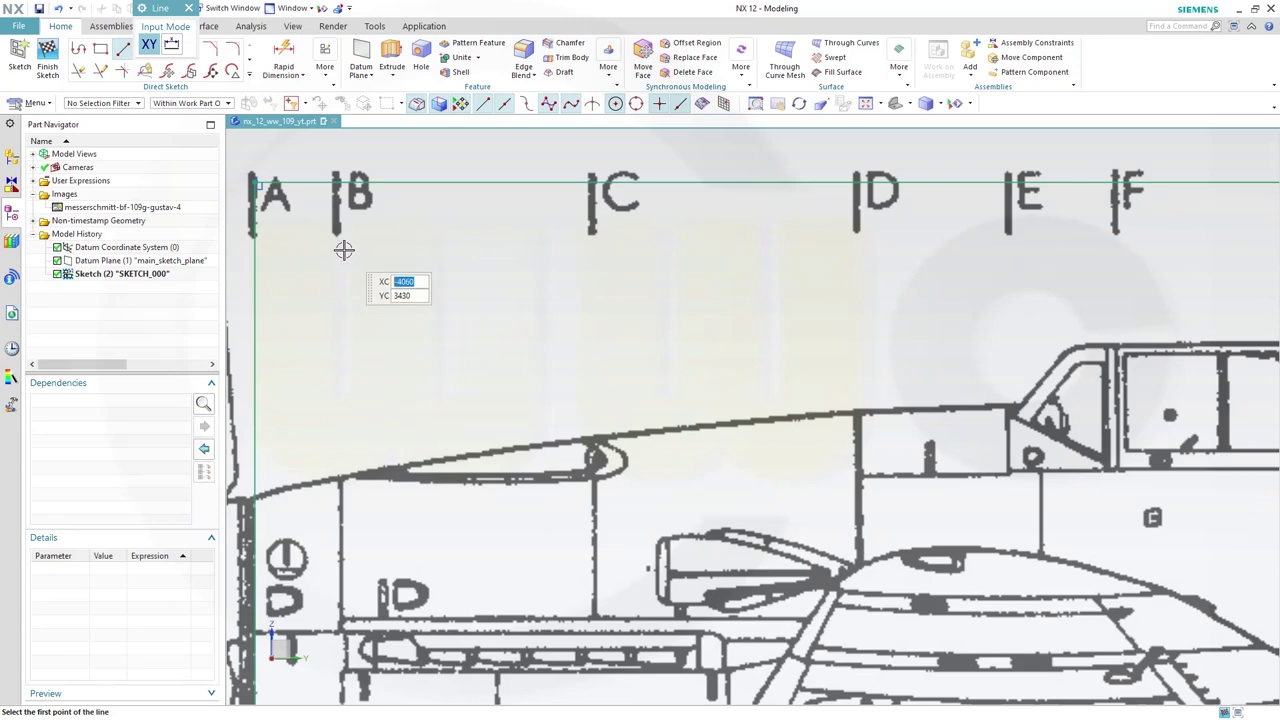
left_click(334, 185)
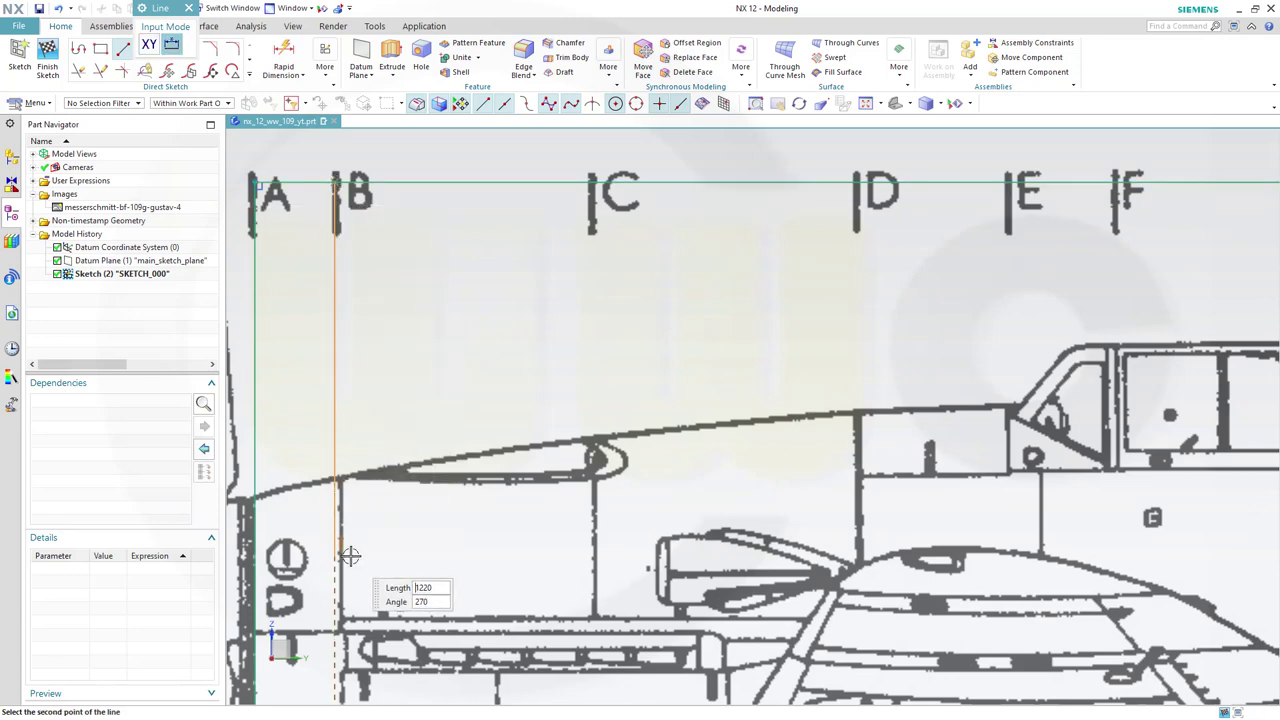
mouse_move(349, 551)
middle_mouse_down("shift")
mouse_move(362, 545)
mouse_move(340, 125)
middle_mouse_up("shift")
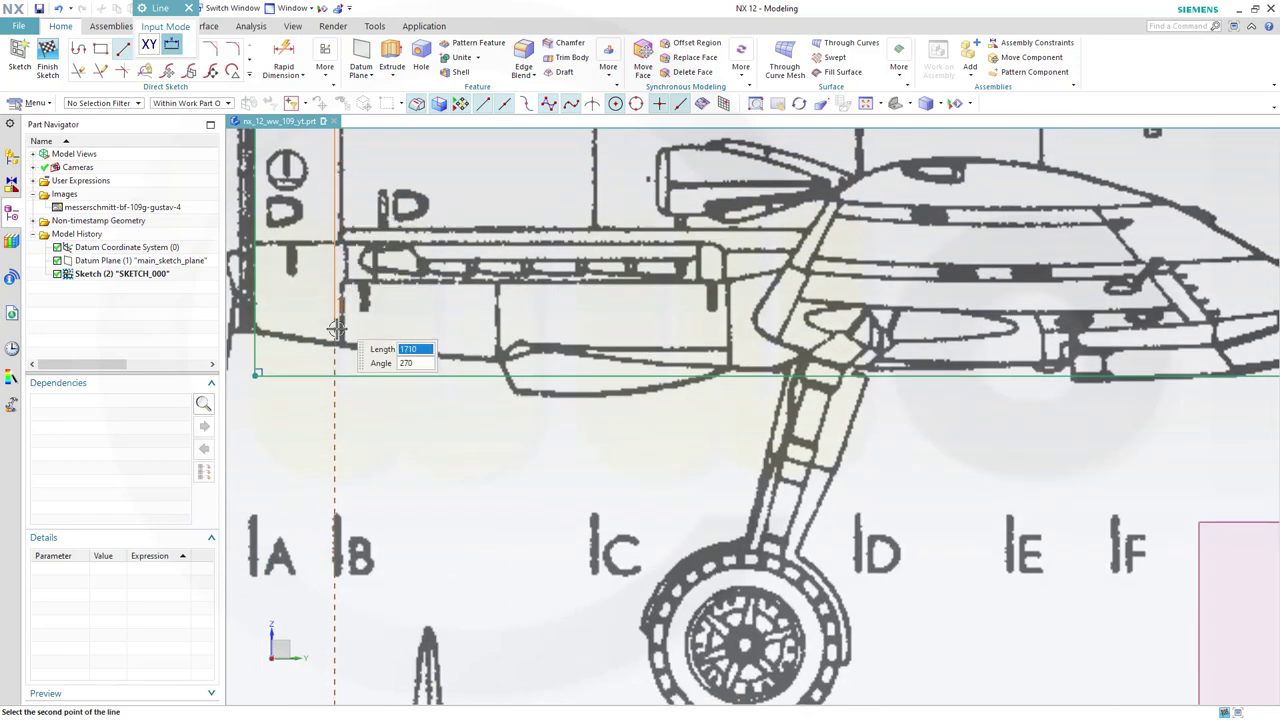
left_click(330, 395)
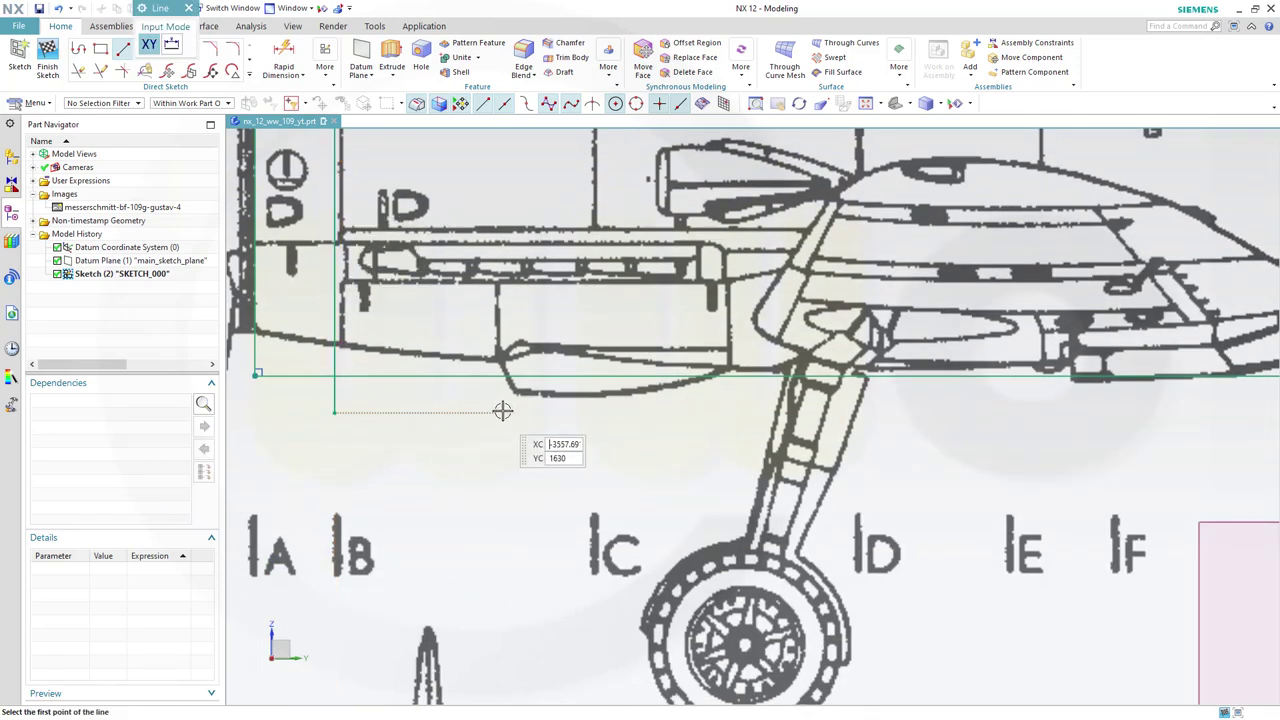
scroll(509, 430, "up", 3)
scroll(560, 235, "down", 3)
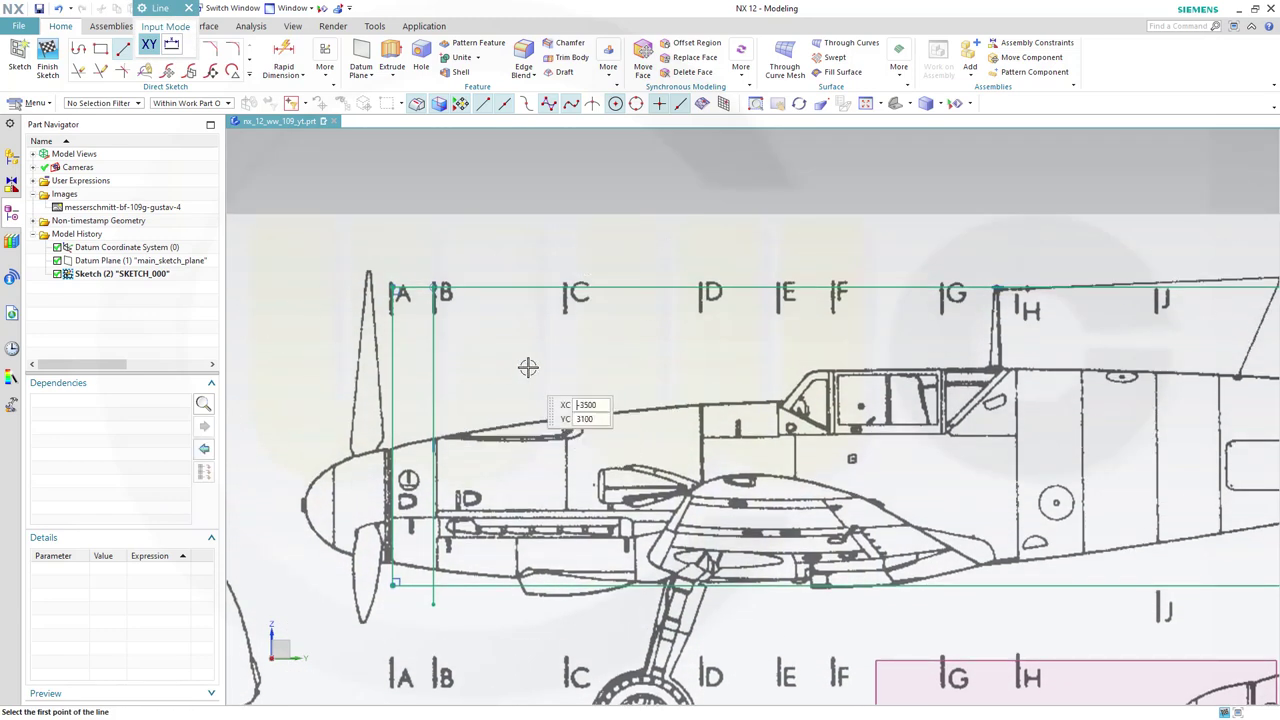
scroll(560, 345, "down", 3)
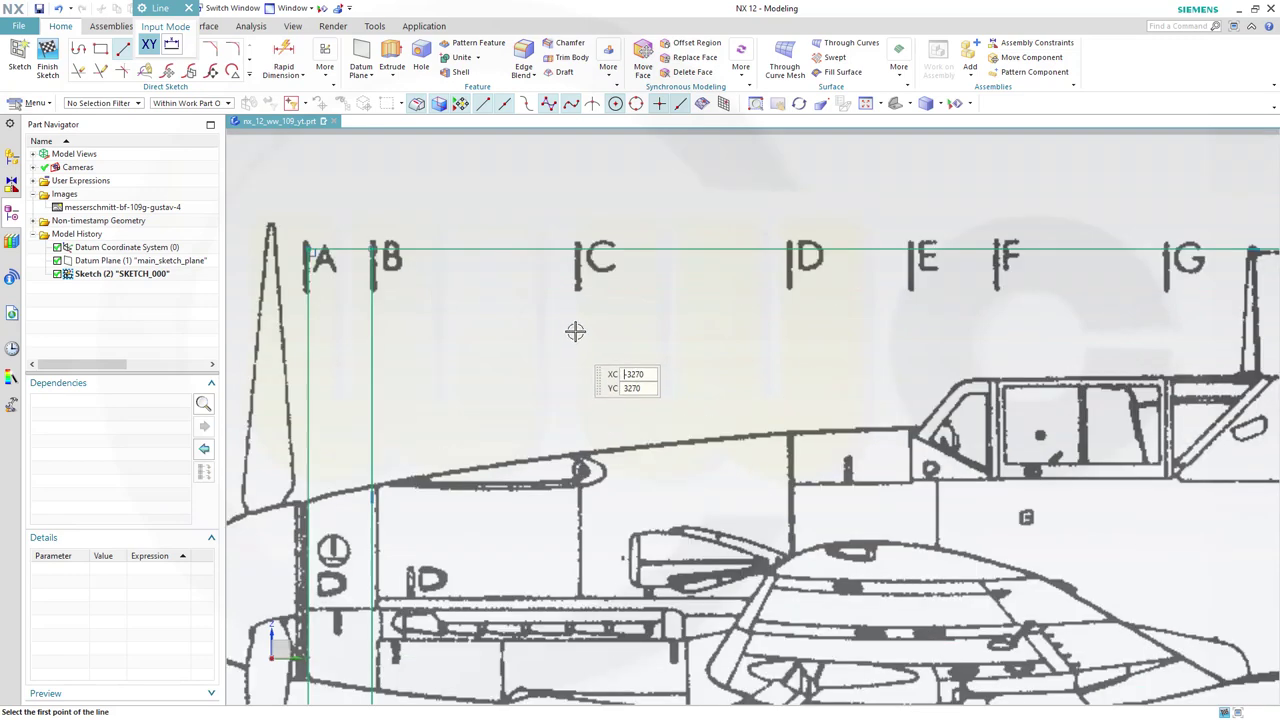
left_click(578, 248)
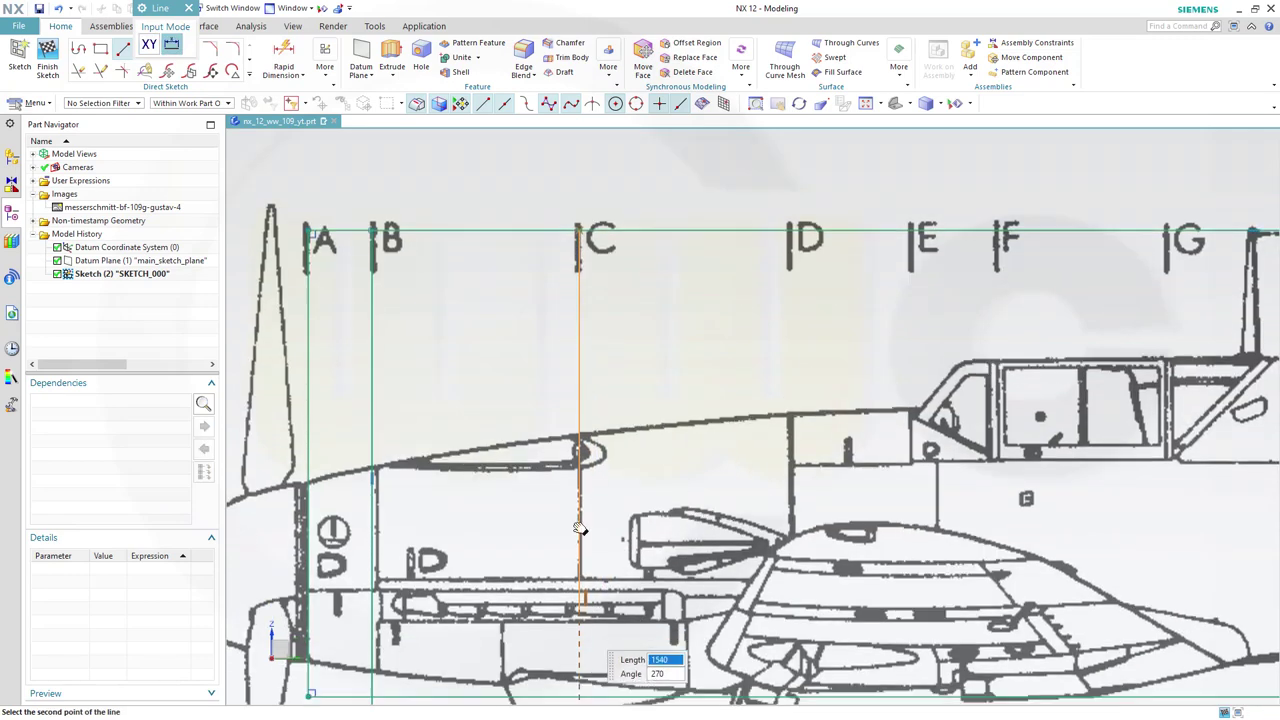
middle_click_drag(606, 700, 540, 340, "shift")
left_click(578, 386)
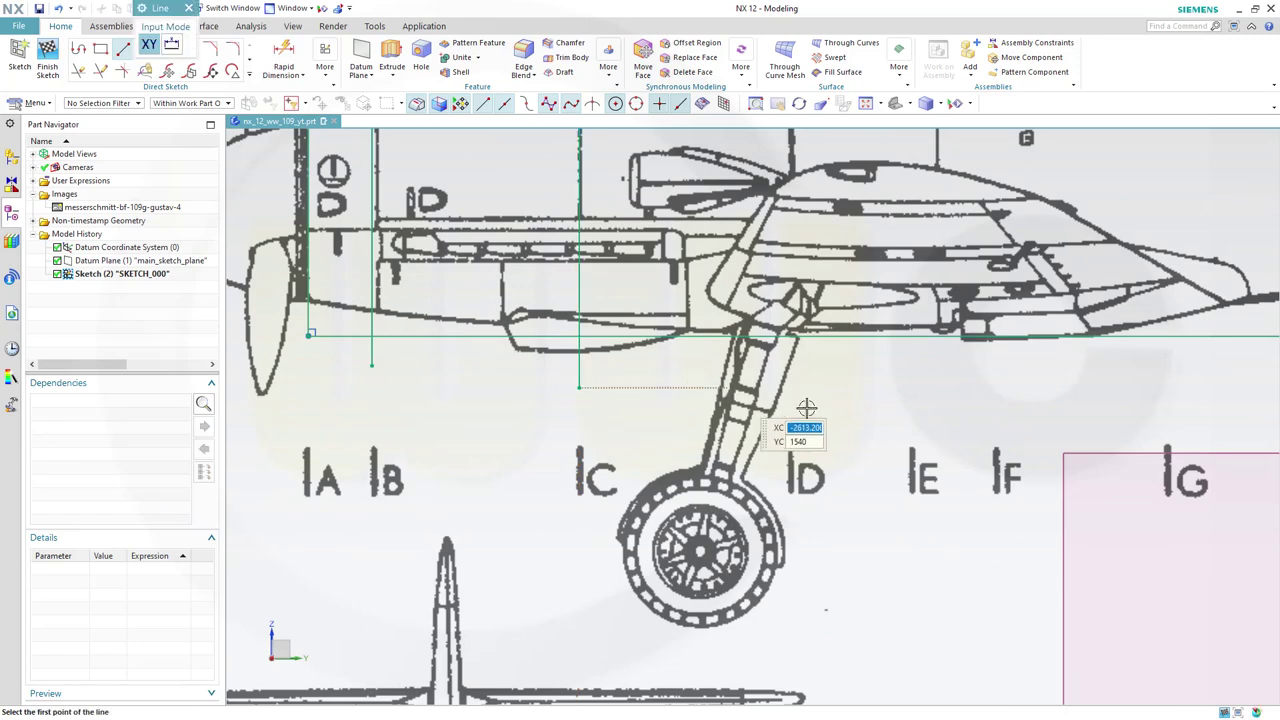
- Add vertical station lines at D, E and F, continuing to station G
middle_click_drag(828, 493, 778, 570, "shift")
middle_click_drag(712, 294, 657, 514, "shift")
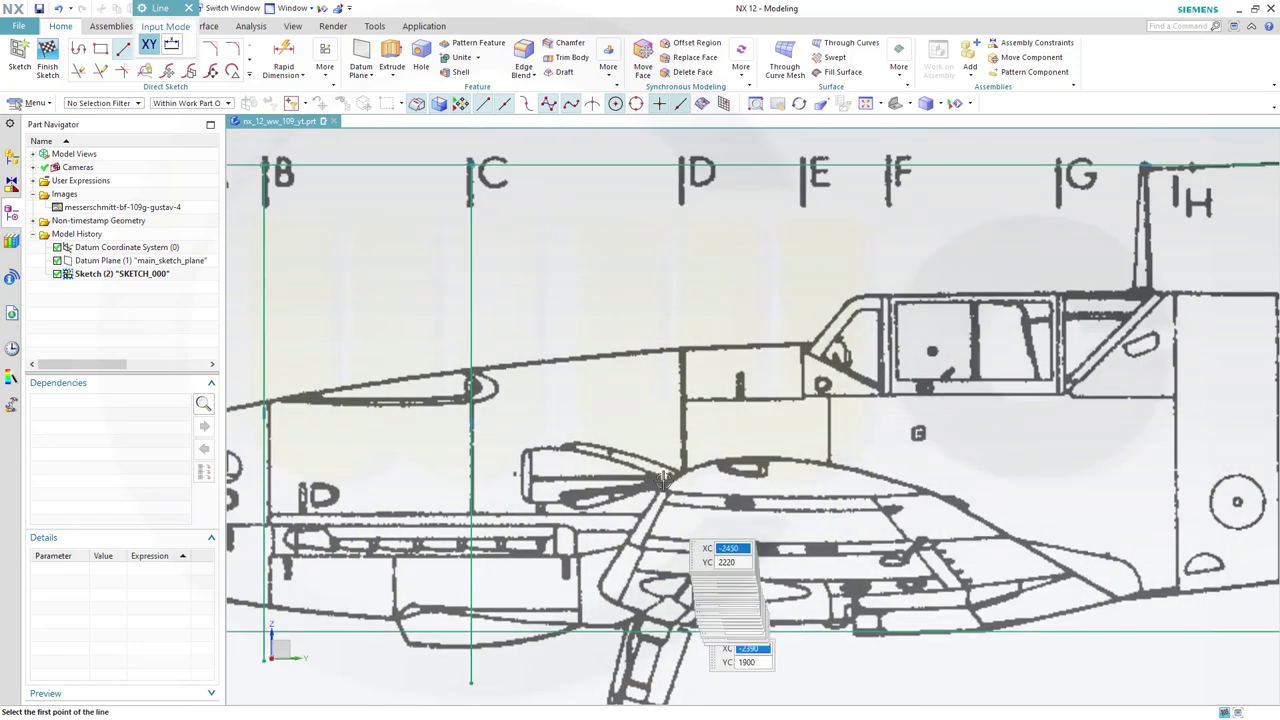
left_click(679, 166)
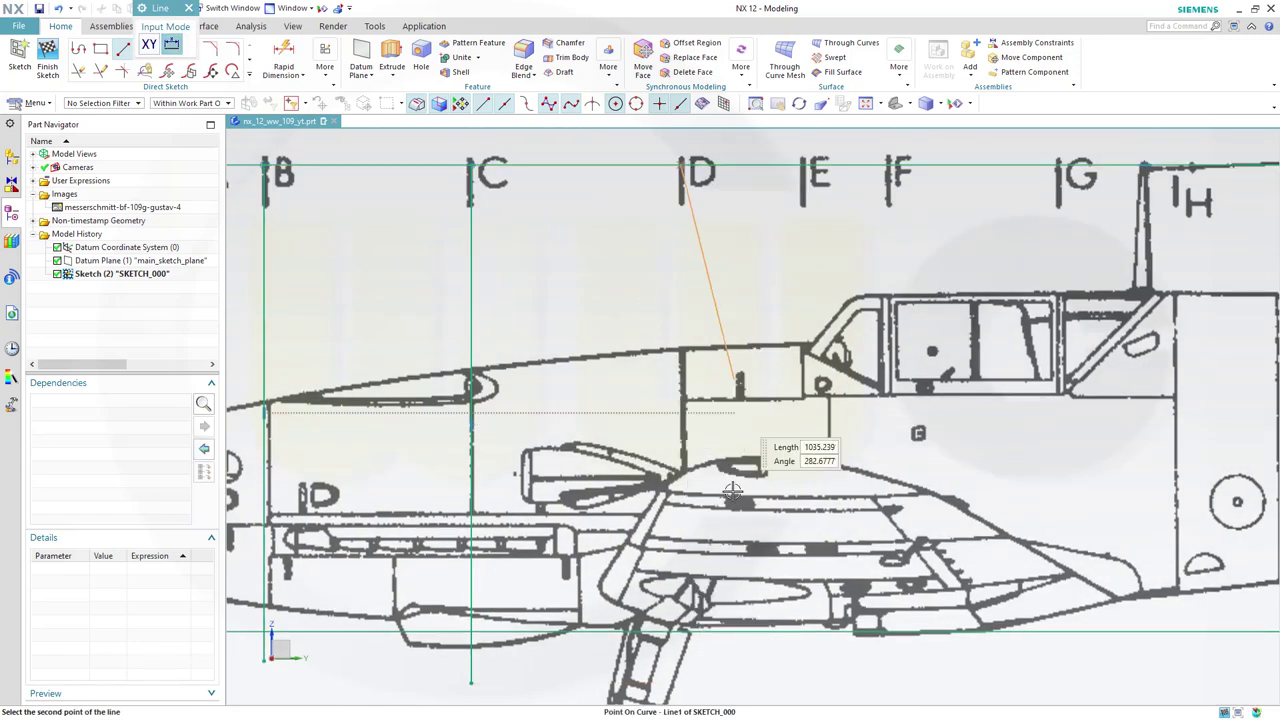
left_click(680, 672)
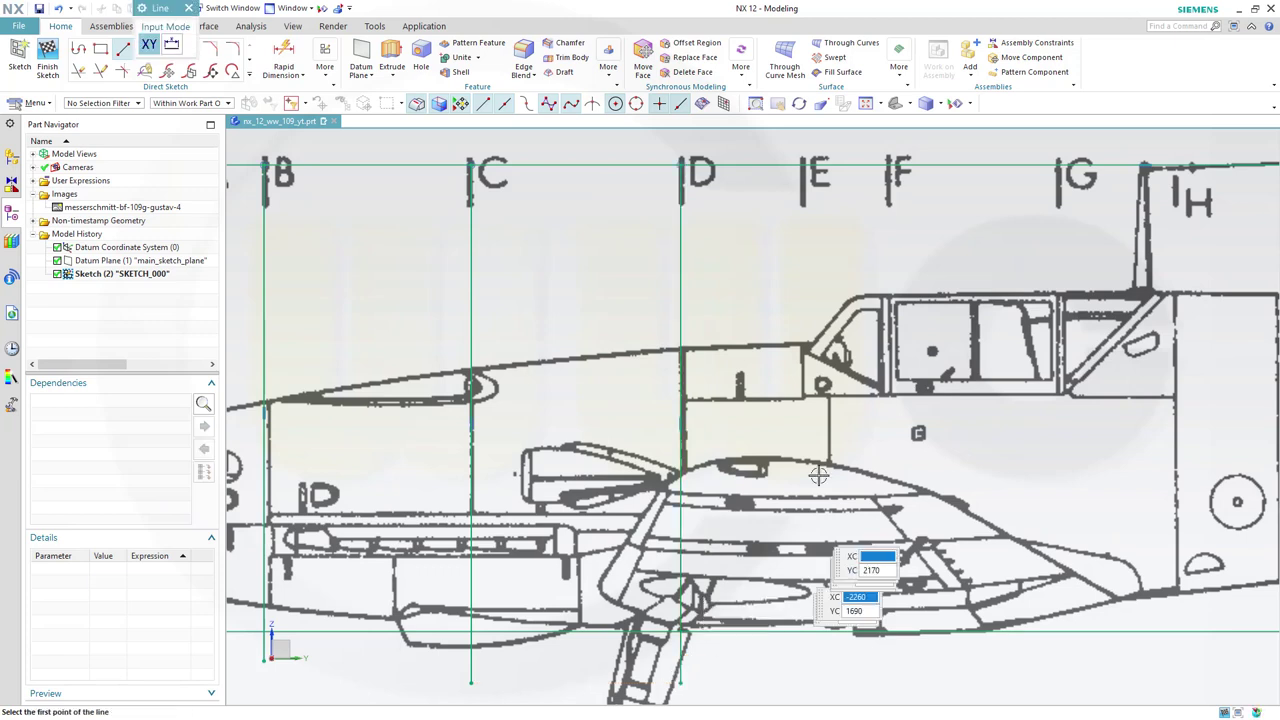
left_click(800, 163)
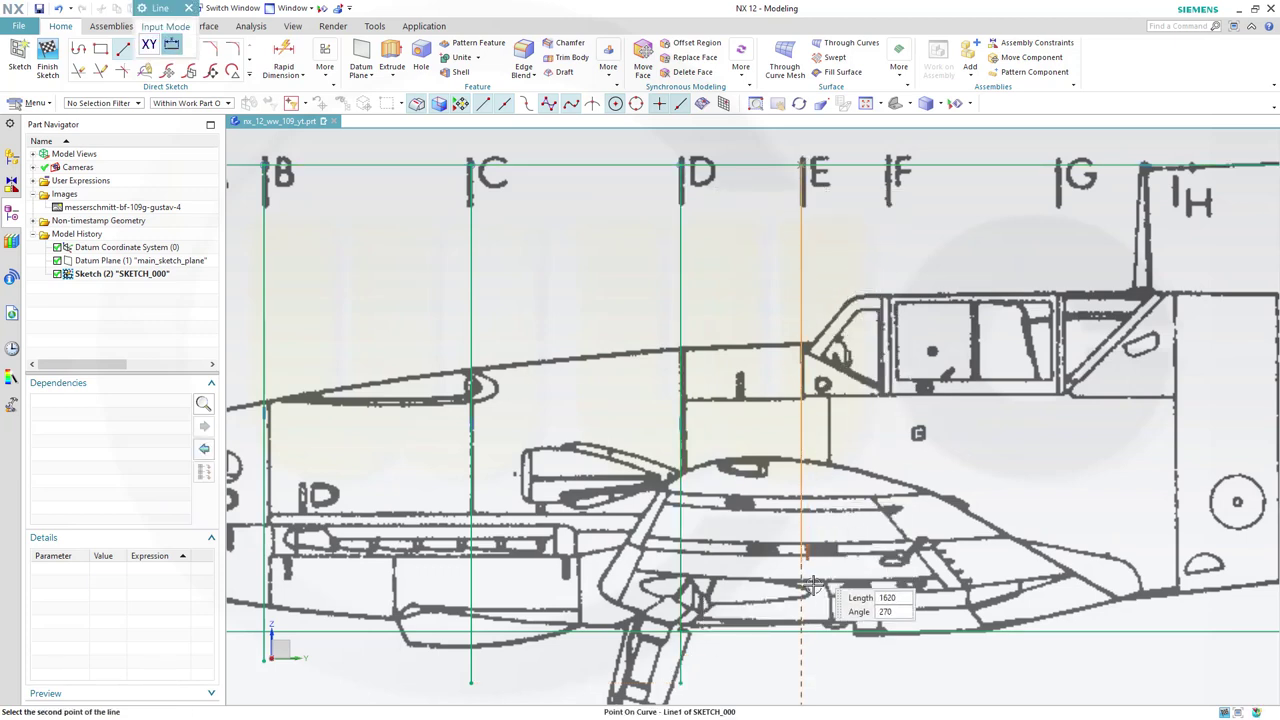
left_click(809, 679)
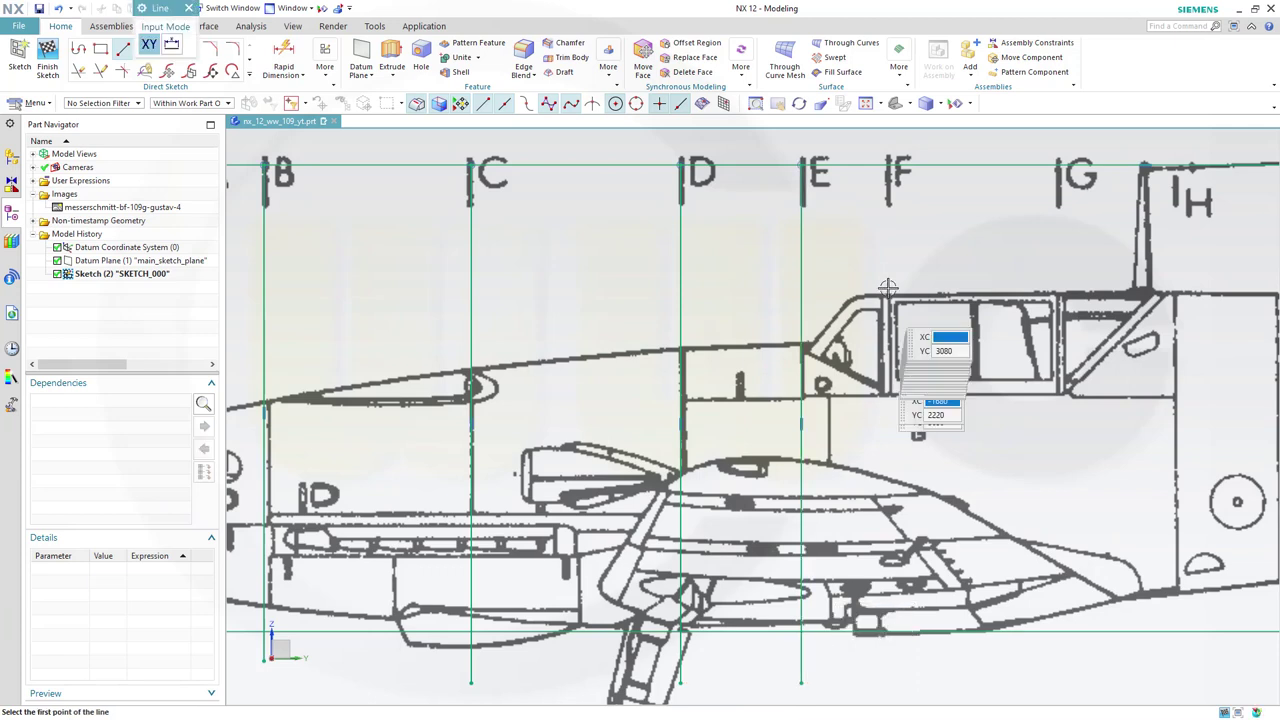
left_click(889, 163)
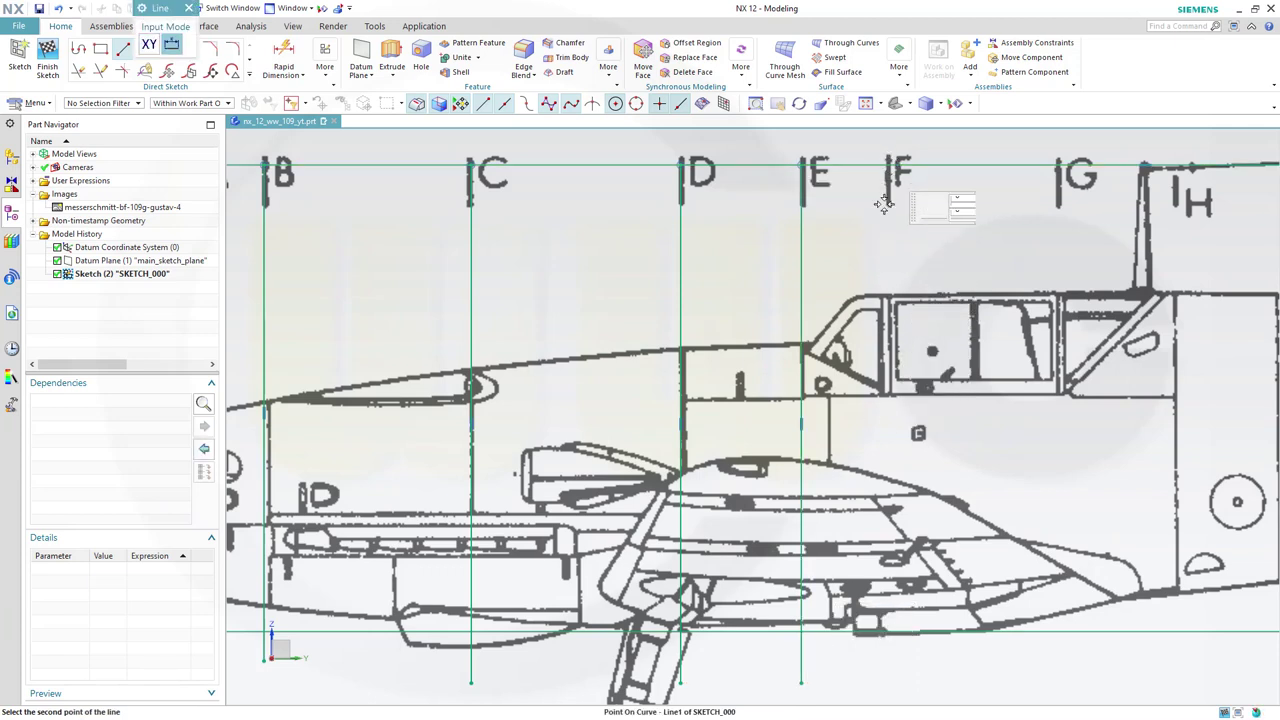
left_click(889, 682)
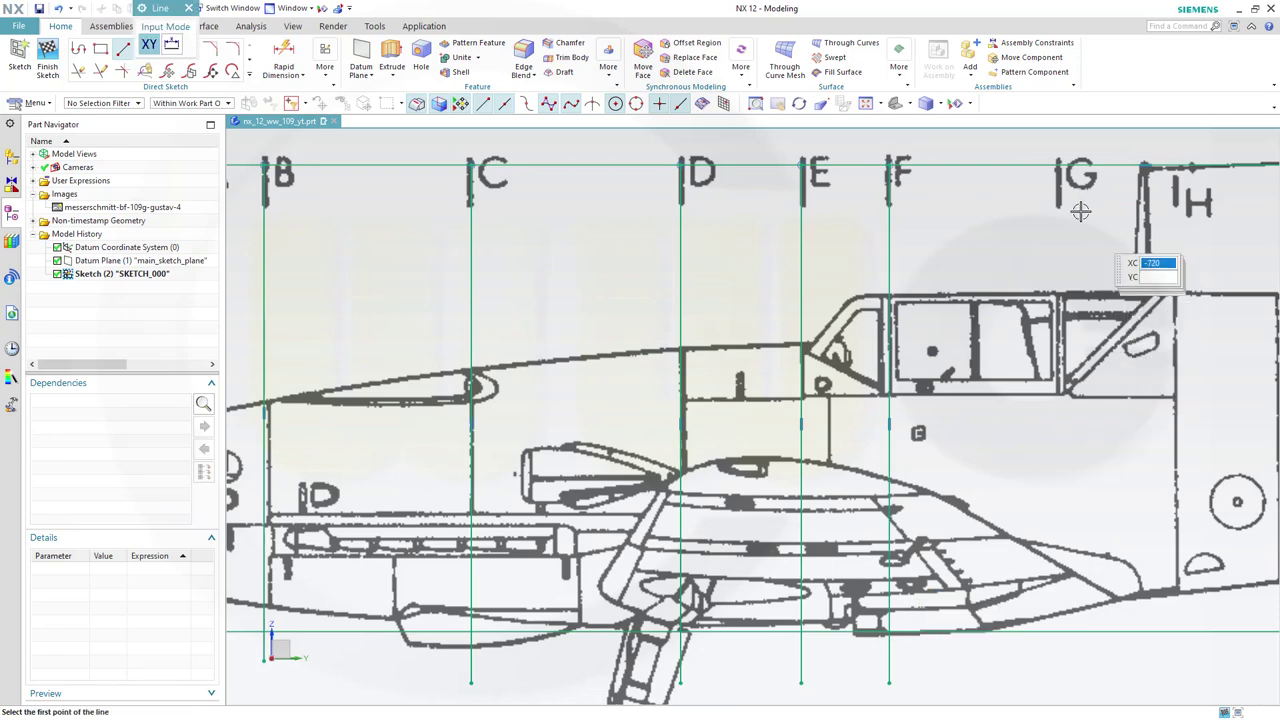
left_click(1057, 164)
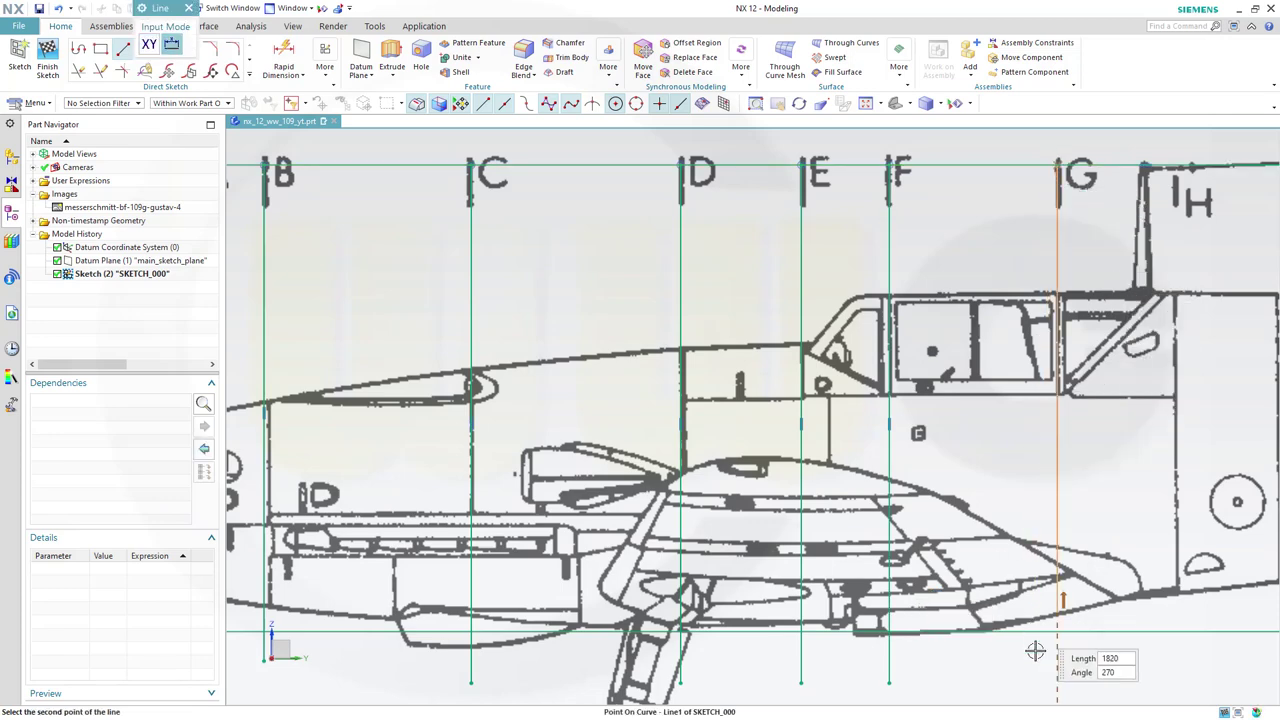
- Complete the G station line, then draw vertical lines at stations H, J and K
left_click(1057, 682)
key("Escape")
middle_click_drag(1120, 620, 660, 620, "shift")
key("l")
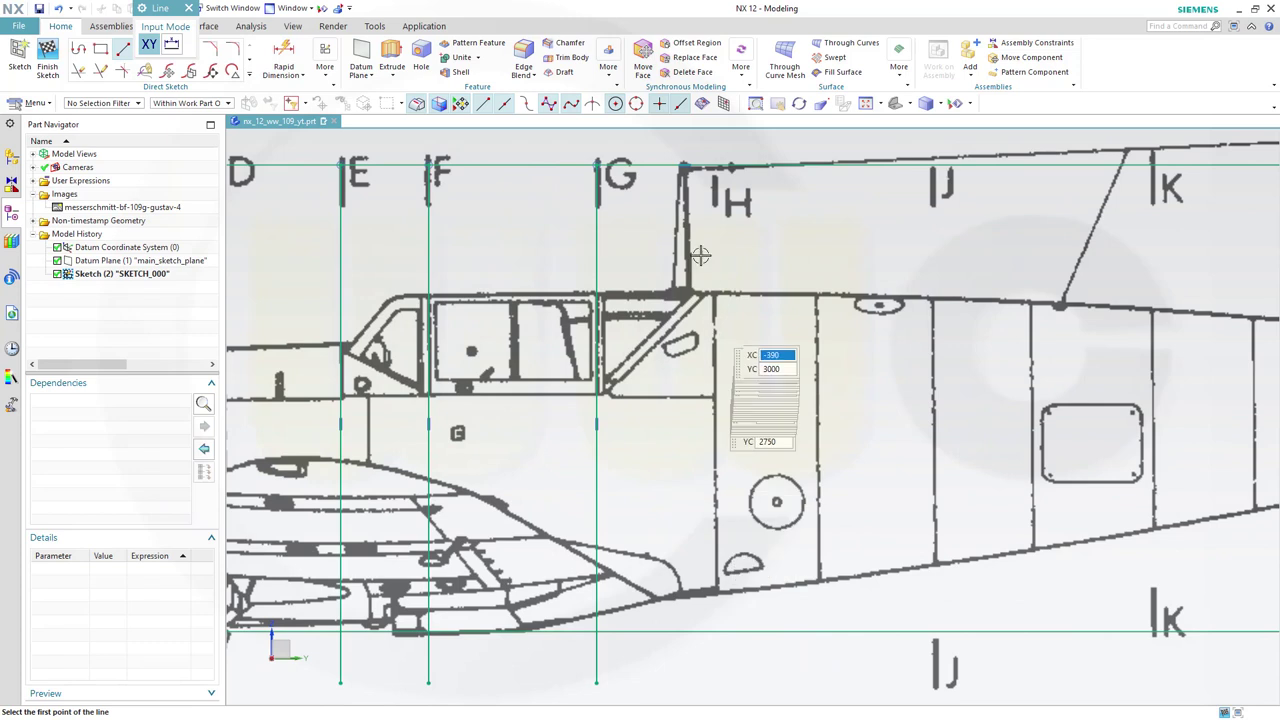
left_click(714, 168)
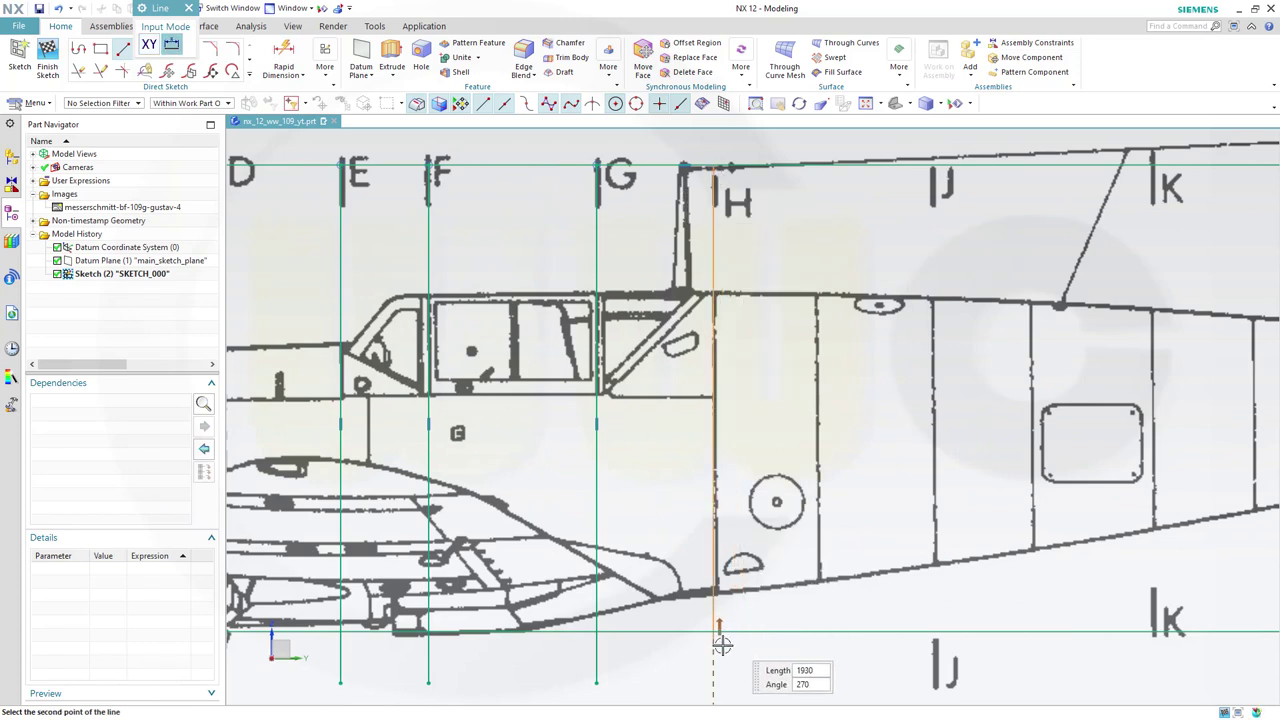
left_click(714, 683)
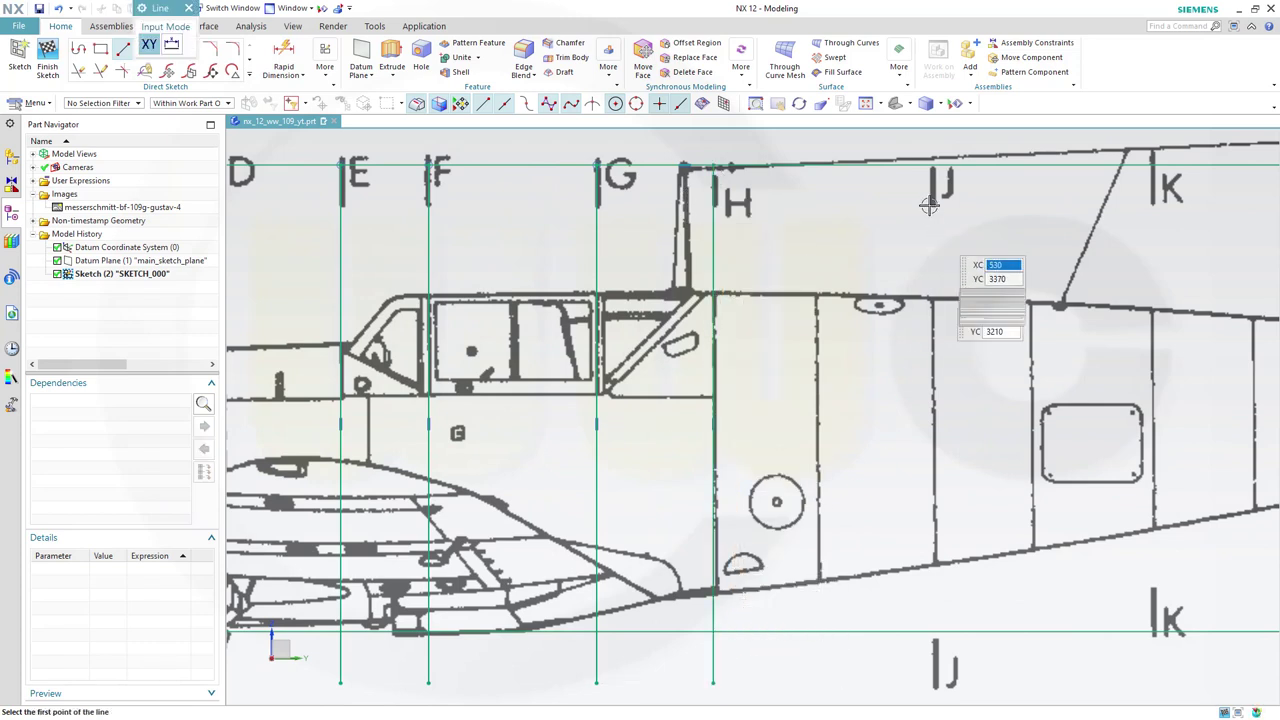
left_click(934, 166)
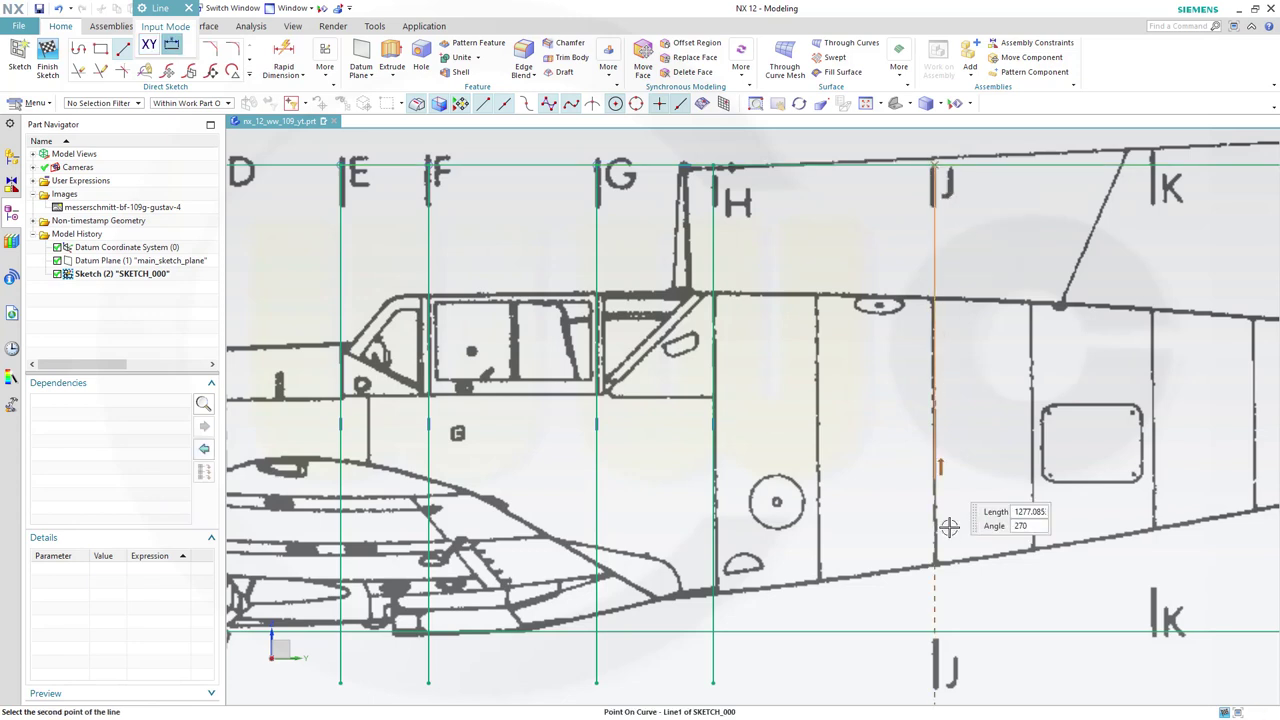
left_click(963, 675)
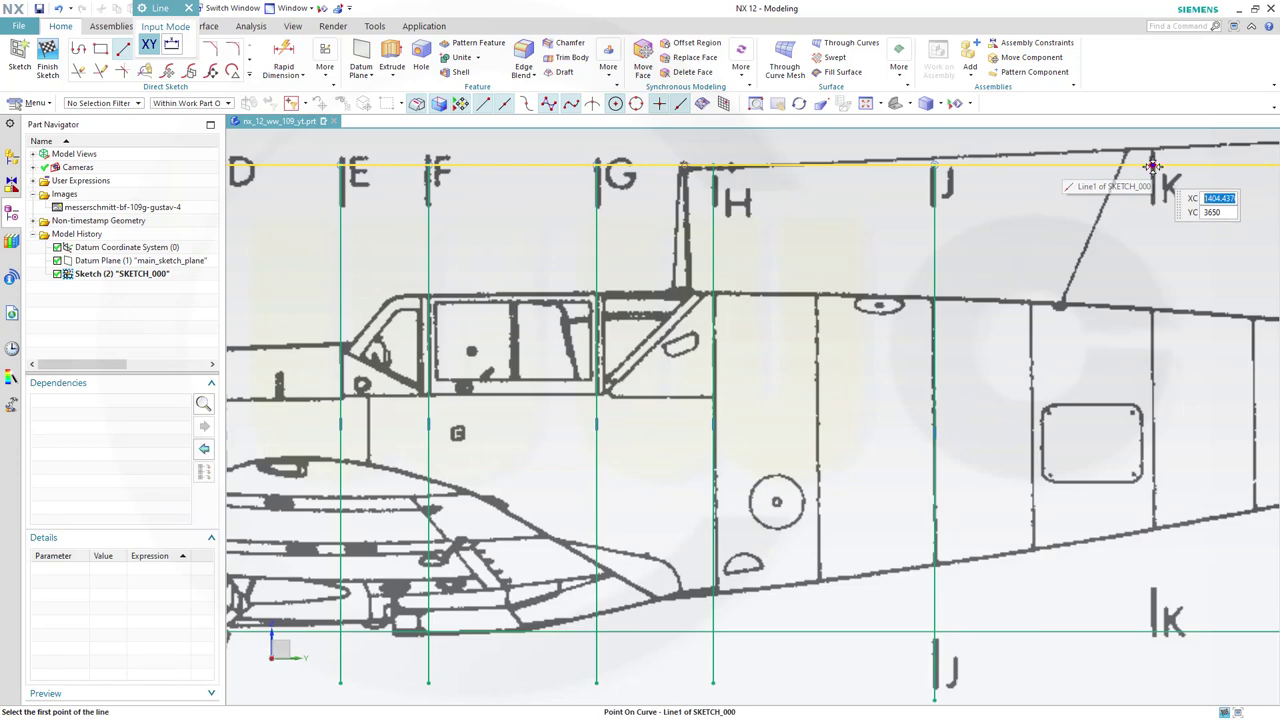
left_click(1152, 166)
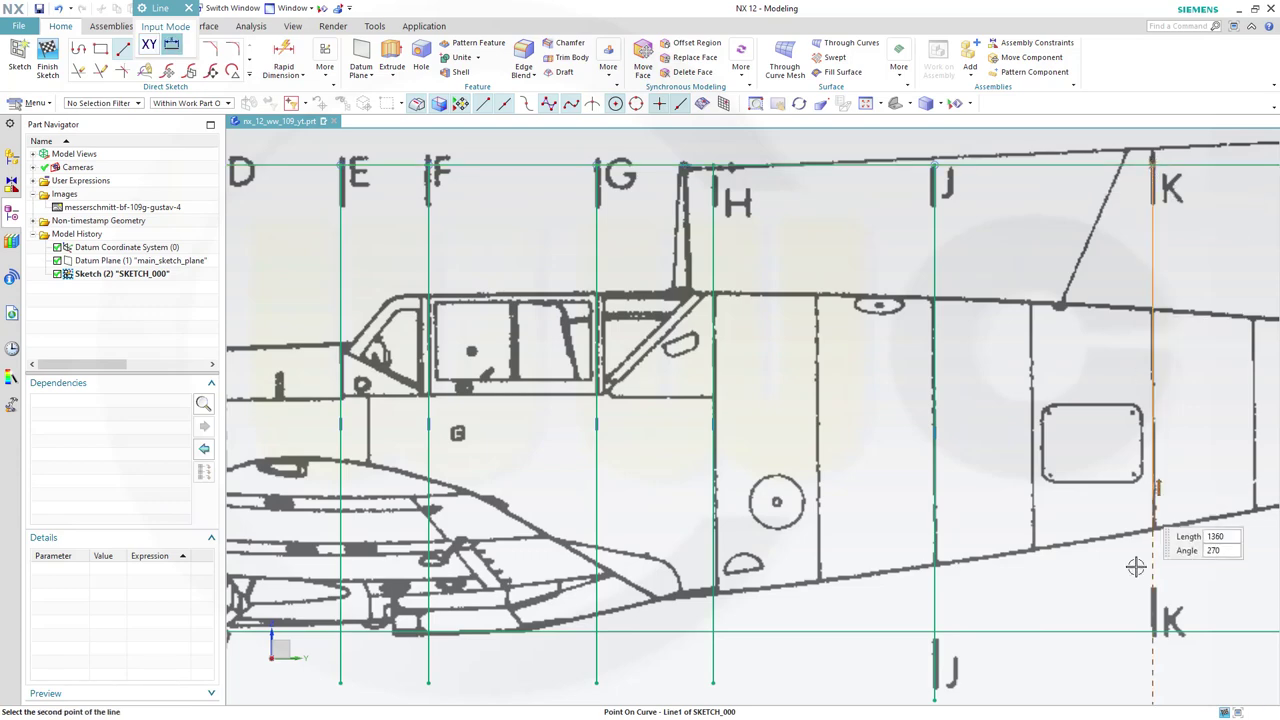
left_click(1128, 678)
- Draw the station L line top to bottom, then zoom out to show the whole fuselage
middle_click_drag(1030, 540, 451, 509, "shift")
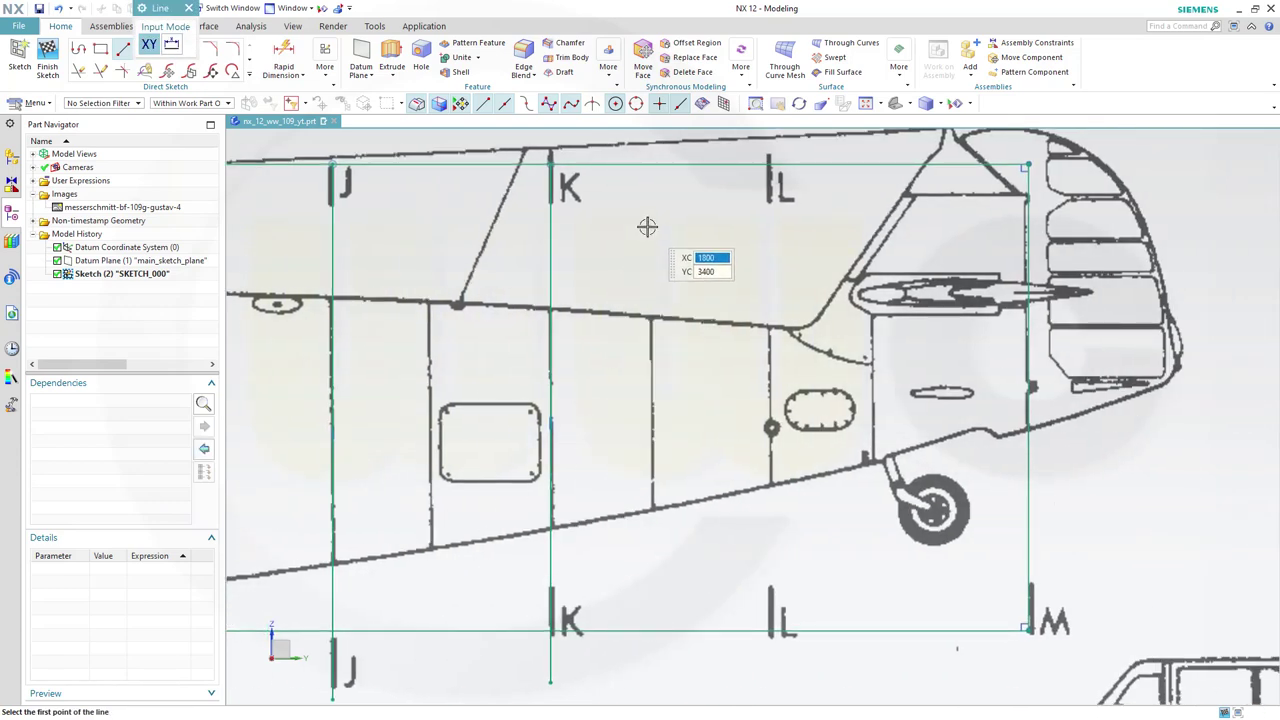
middle_click_drag(647, 227, 650, 392, "shift")
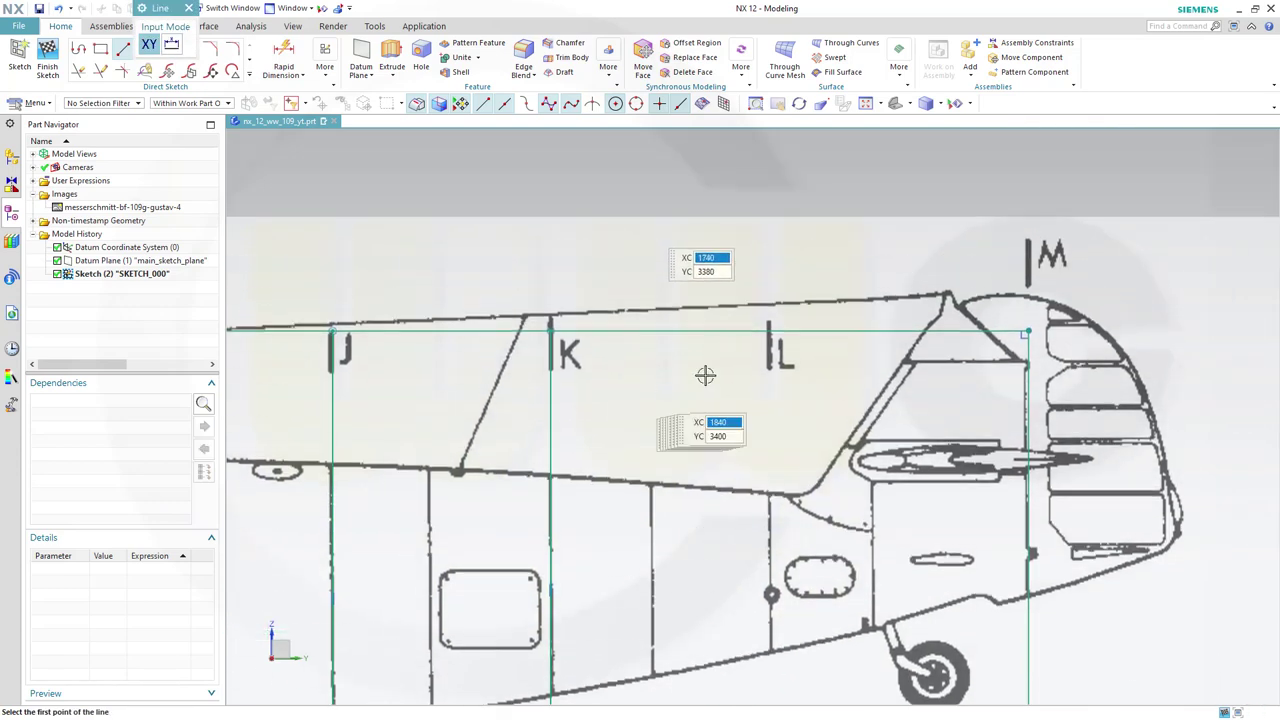
left_click(769, 330)
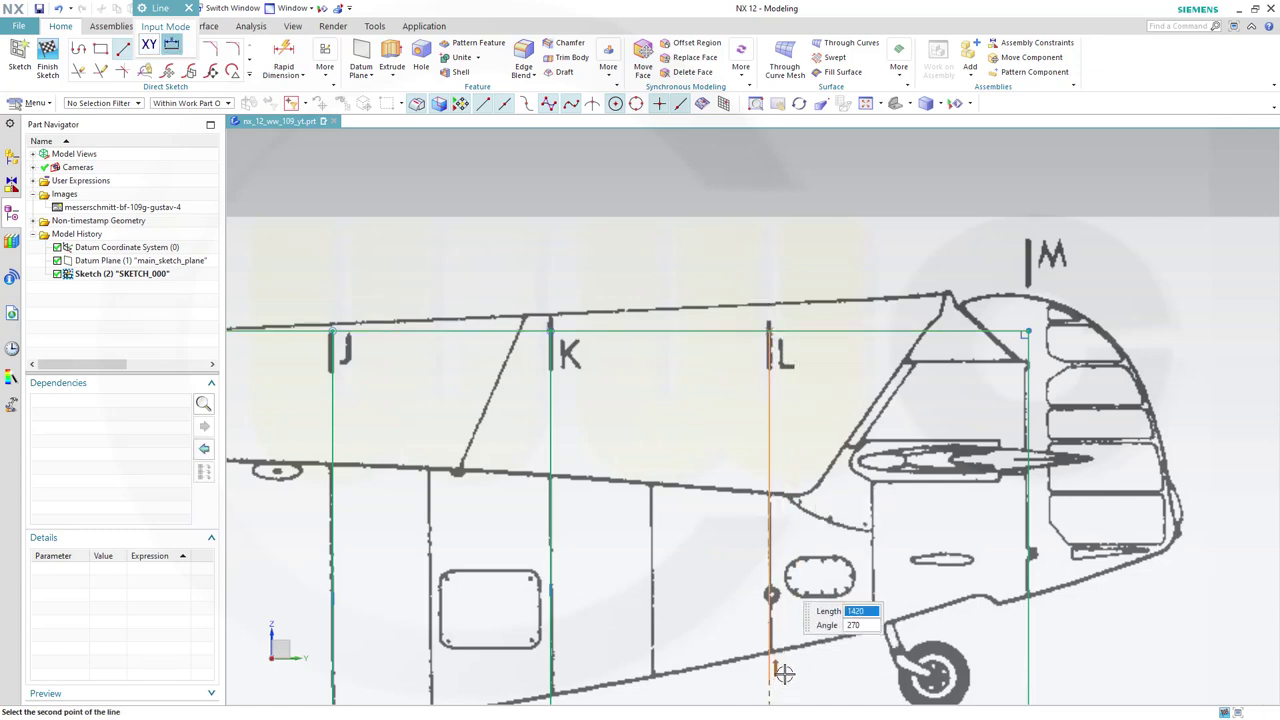
middle_click_drag(783, 675, 777, 329, "shift")
left_click(780, 487)
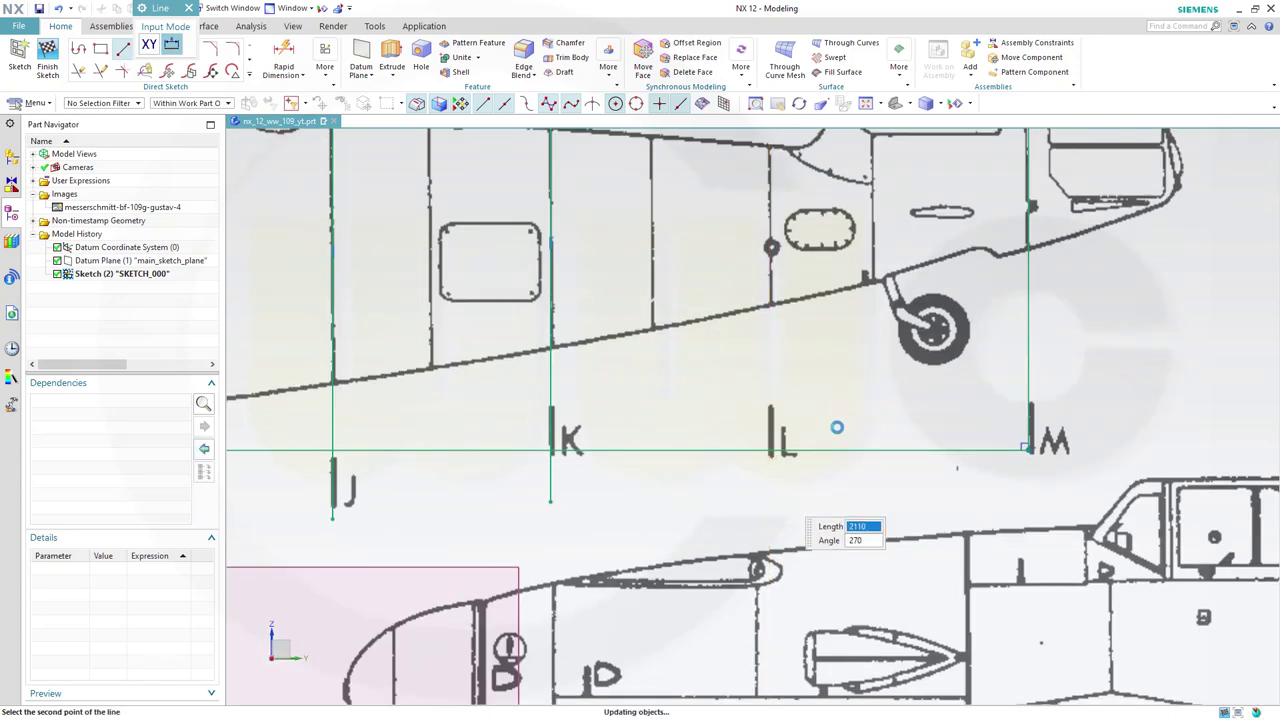
middle_click_drag(1021, 92, 888, 325, "shift")
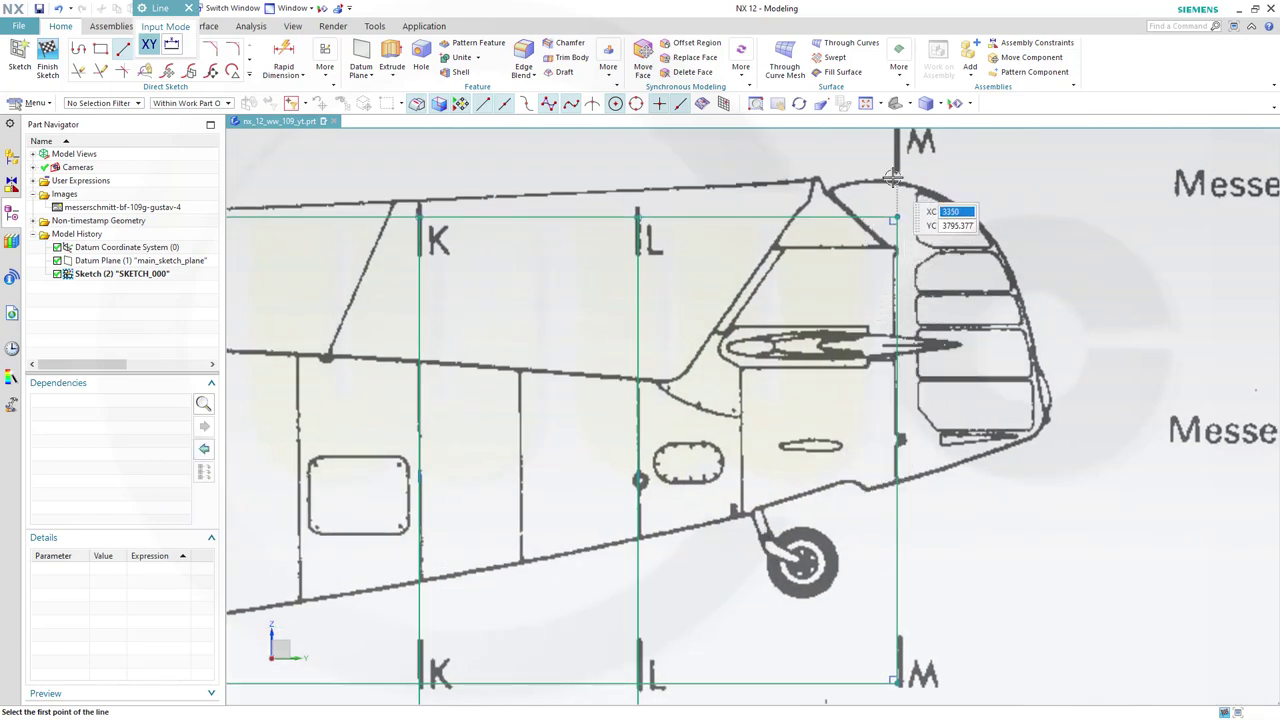
scroll(780, 470, "down", 5)
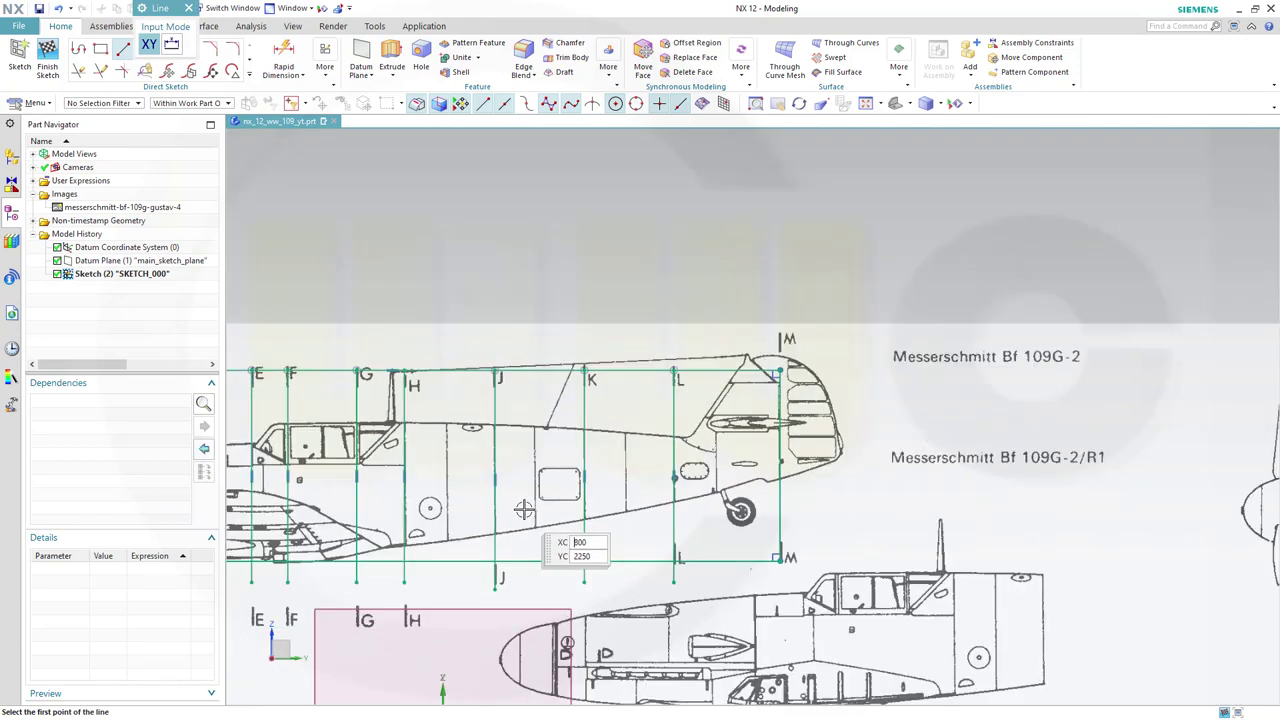
scroll(524, 510, "down", 2)
mouse_move(524, 510)
middle_mouse_down("shift")
mouse_move(558, 504)
mouse_move(810, 360)
middle_mouse_up("shift")
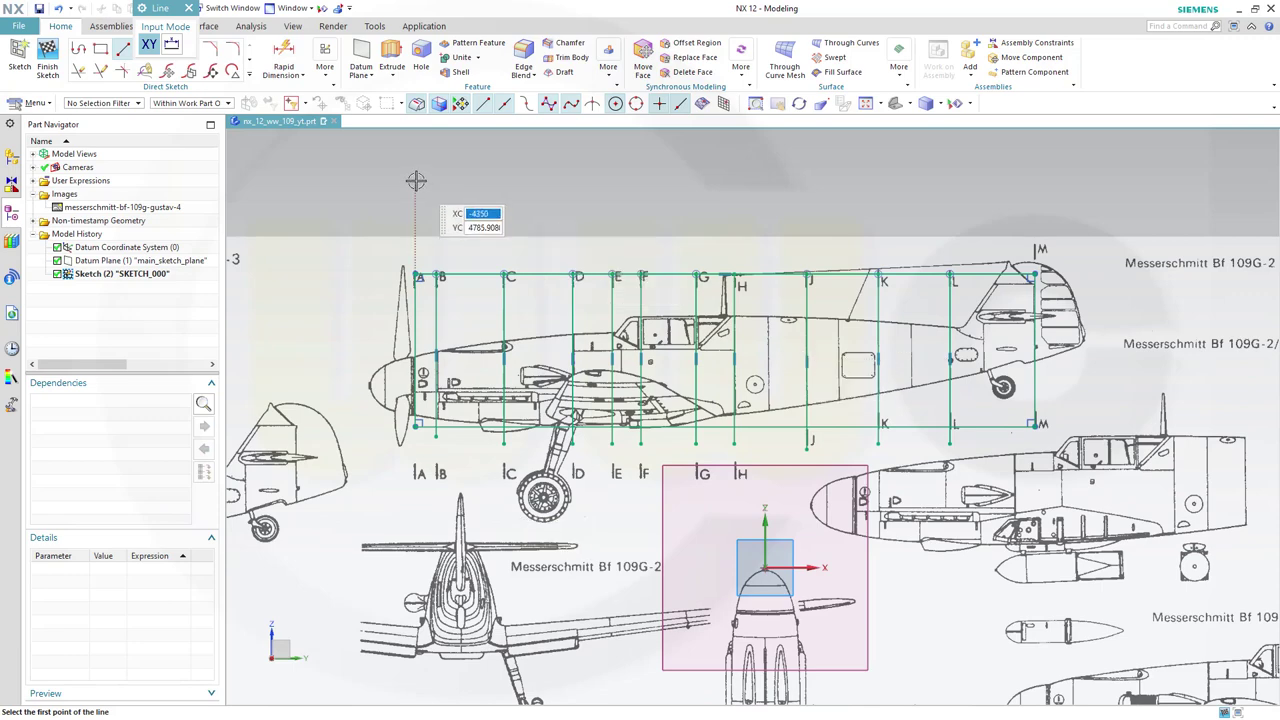
- Quick Trim both stray curve segments below the fuselage box so SKETCH_000 becomes fully constrained
left_click(78, 71)
scroll(475, 441, "up", 4)
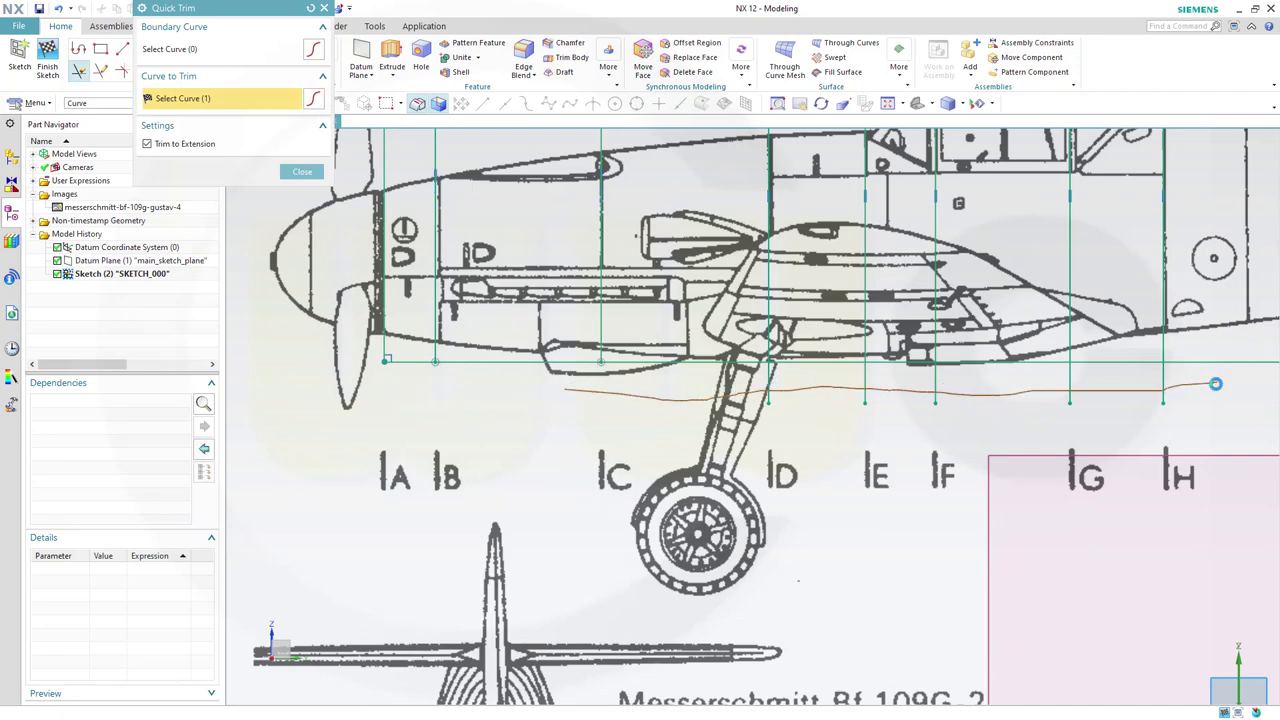
middle_click_drag(1191, 421, 690, 430, "shift")
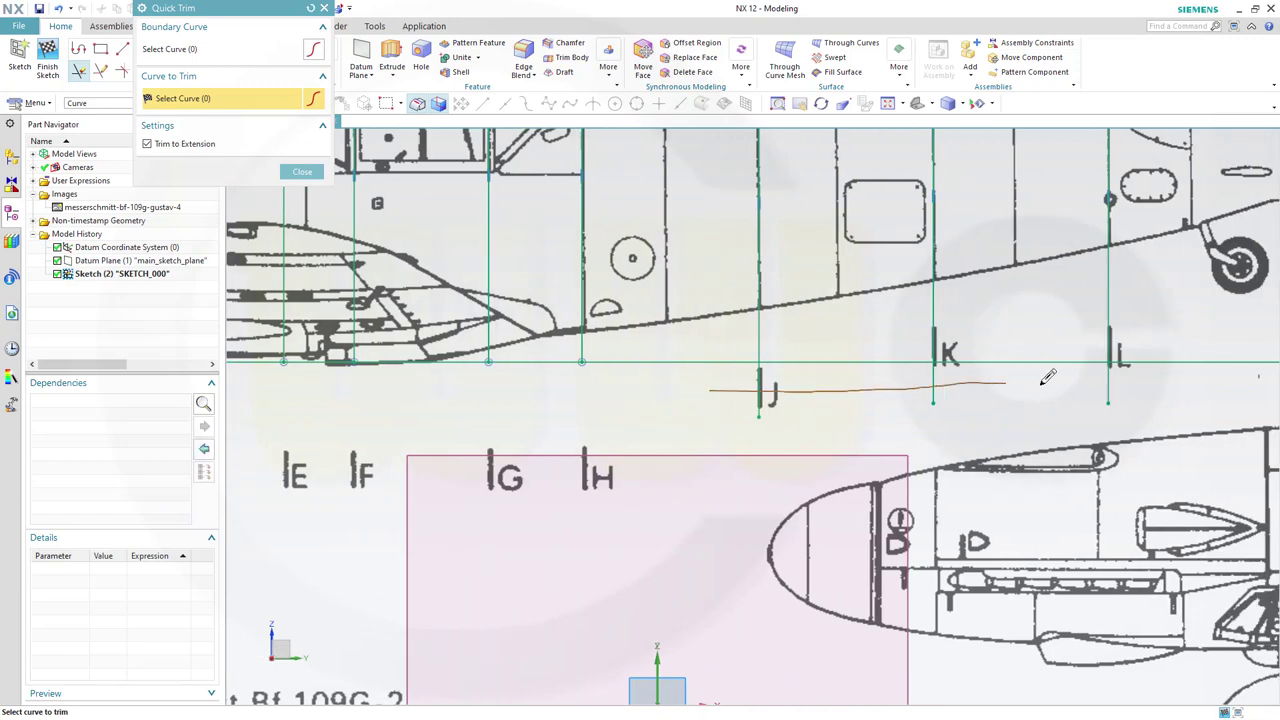
mouse_move(1166, 400)
middle_mouse_down("shift")
mouse_move(510, 438)
mouse_move(860, 450)
middle_mouse_up("shift")
scroll(766, 436, "down", 3)
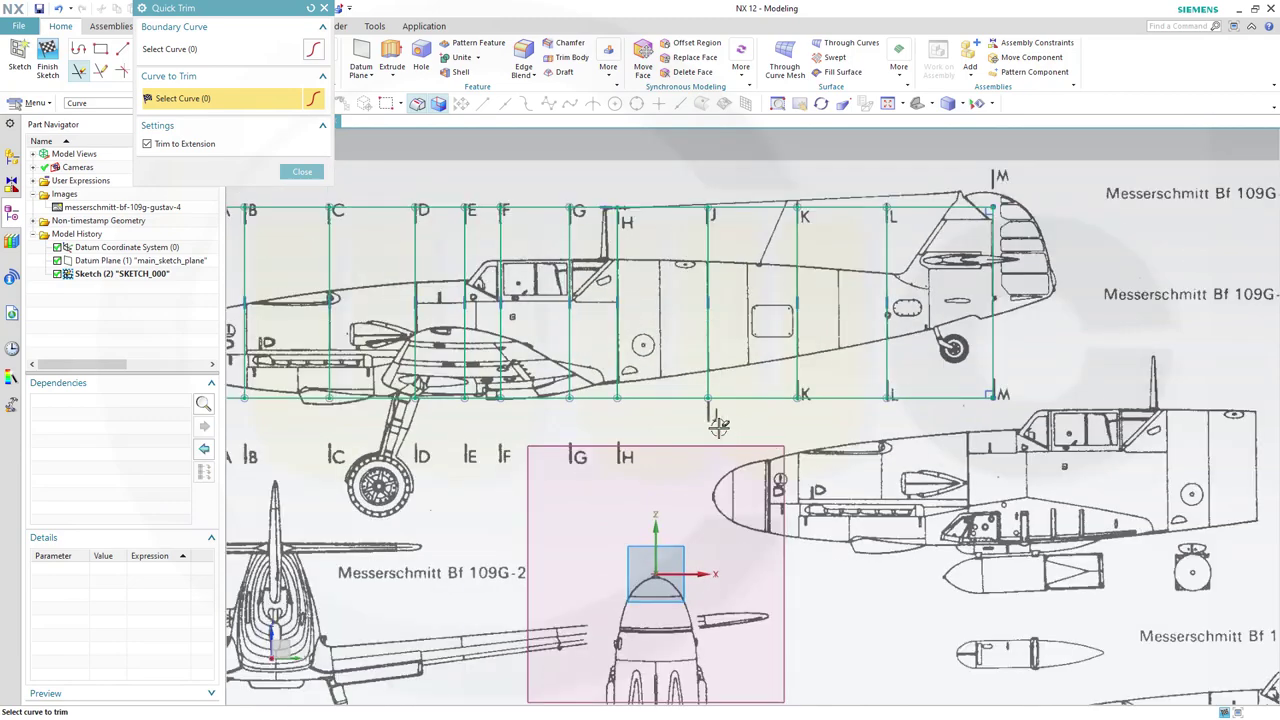
scroll(763, 445, "up", 2)
scroll(735, 295, "down", 2)
scroll(710, 288, "up", 2)
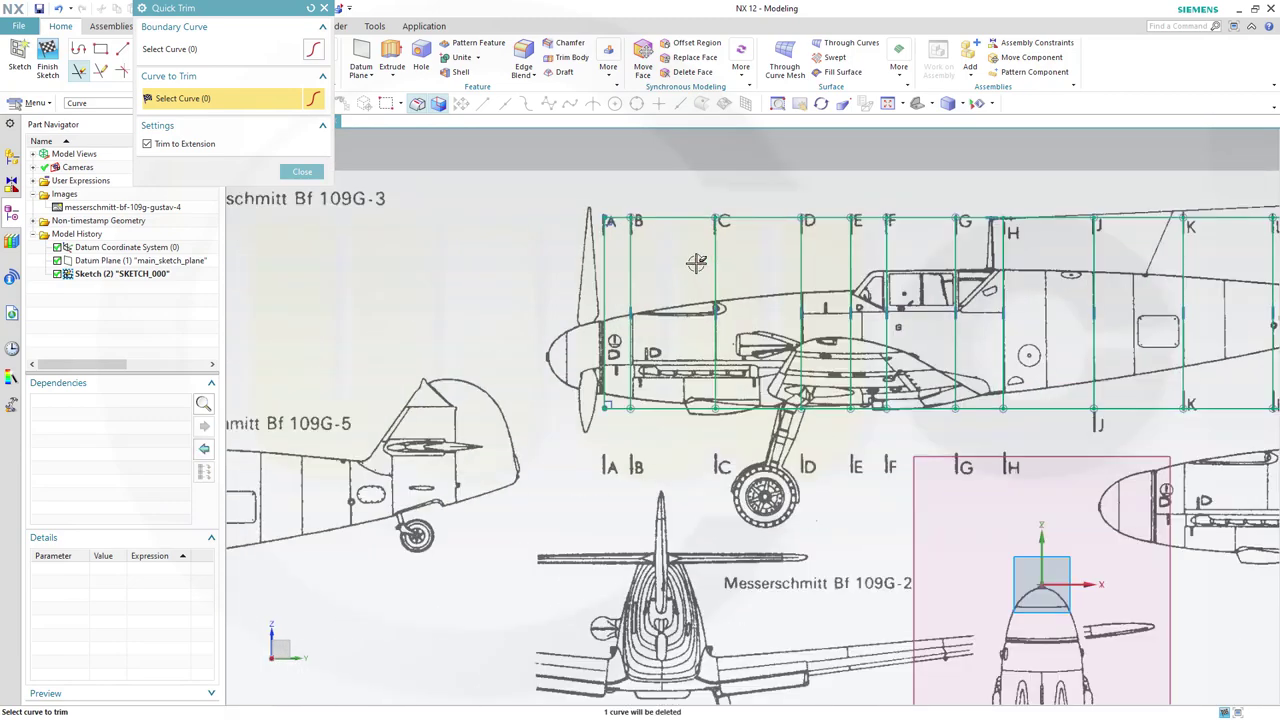
scroll(648, 235, "up", 2)
scroll(640, 236, "up", 3)
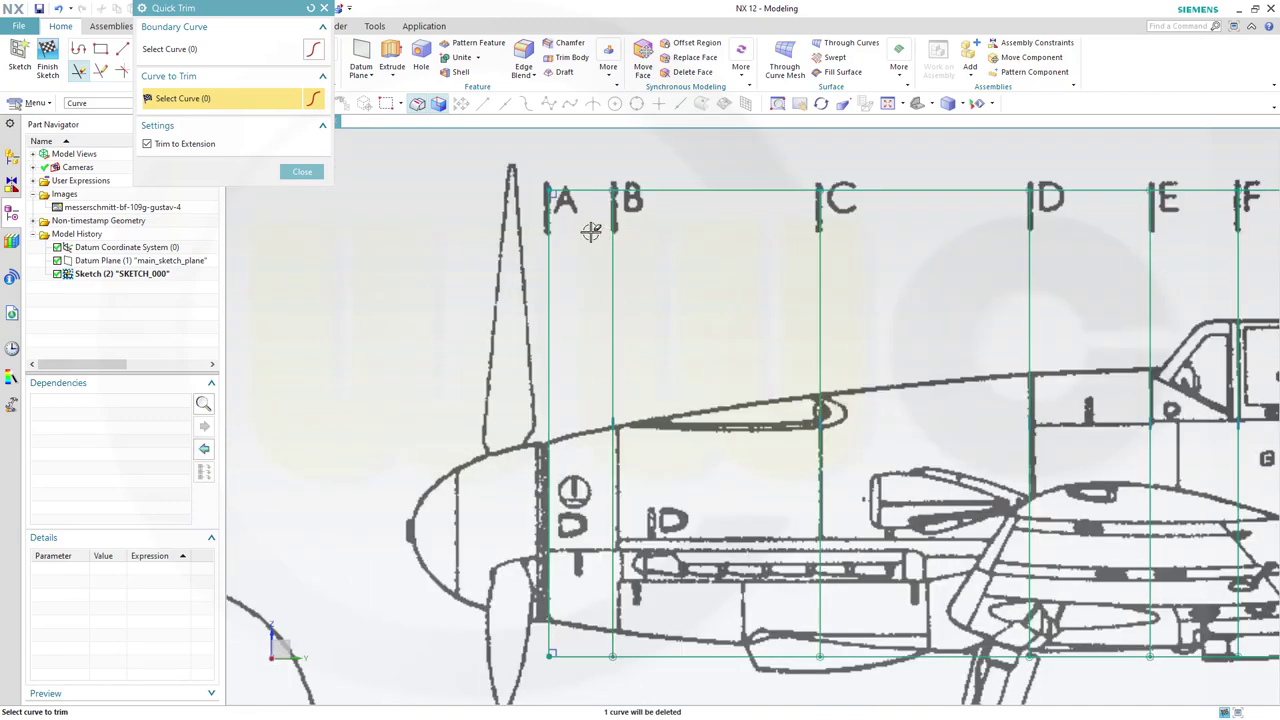
key("Escape")
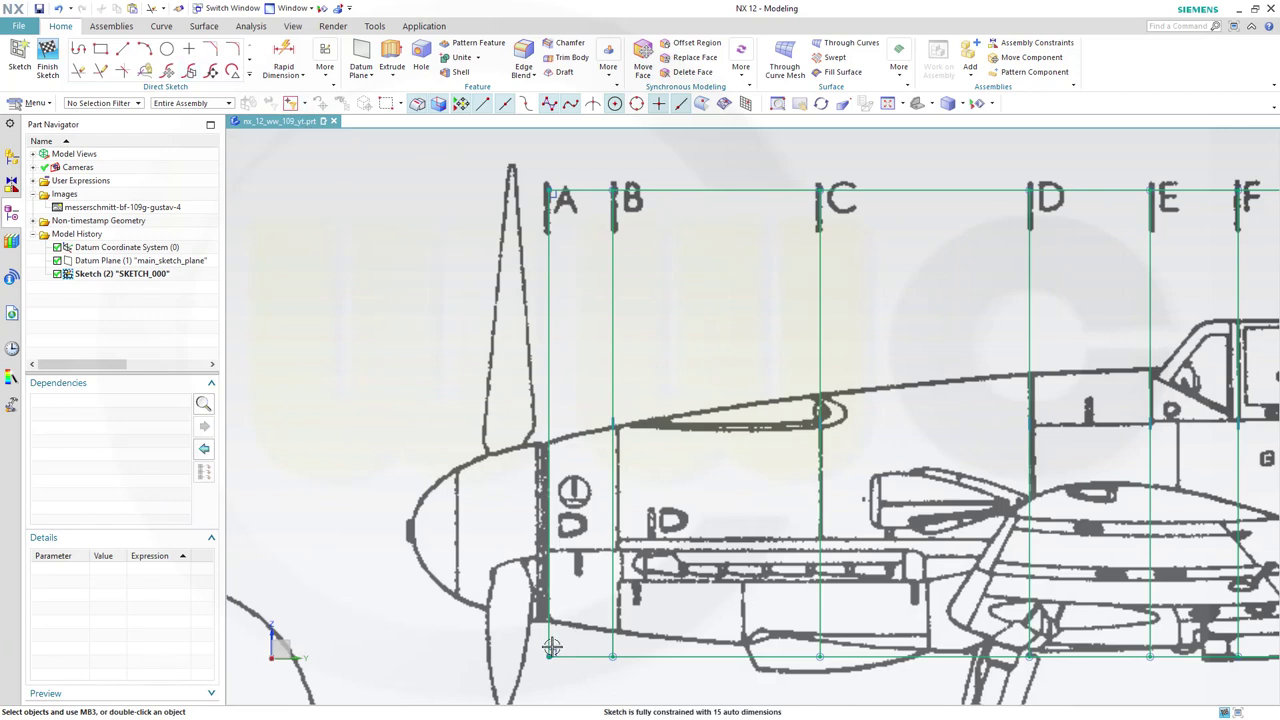
- Nudge the station A line and Line7 onto their blueprint station marks
left_click(249, 77)
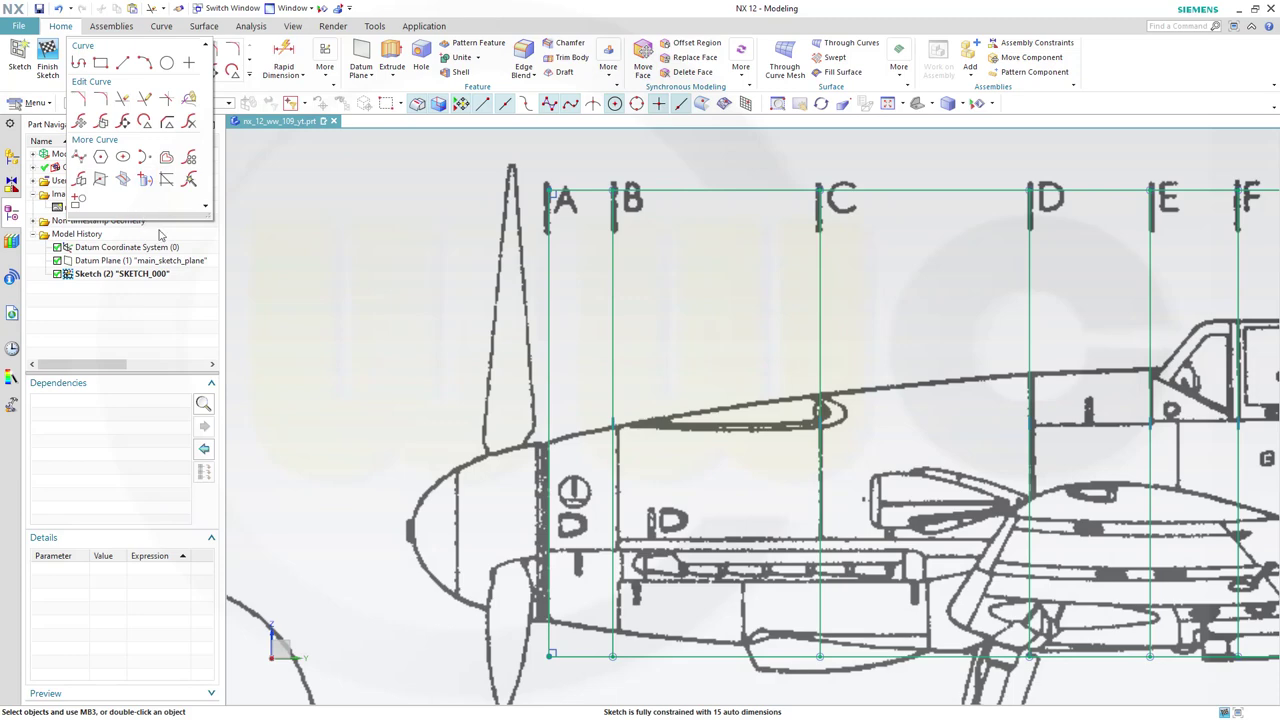
scroll(680, 460, "up", 1)
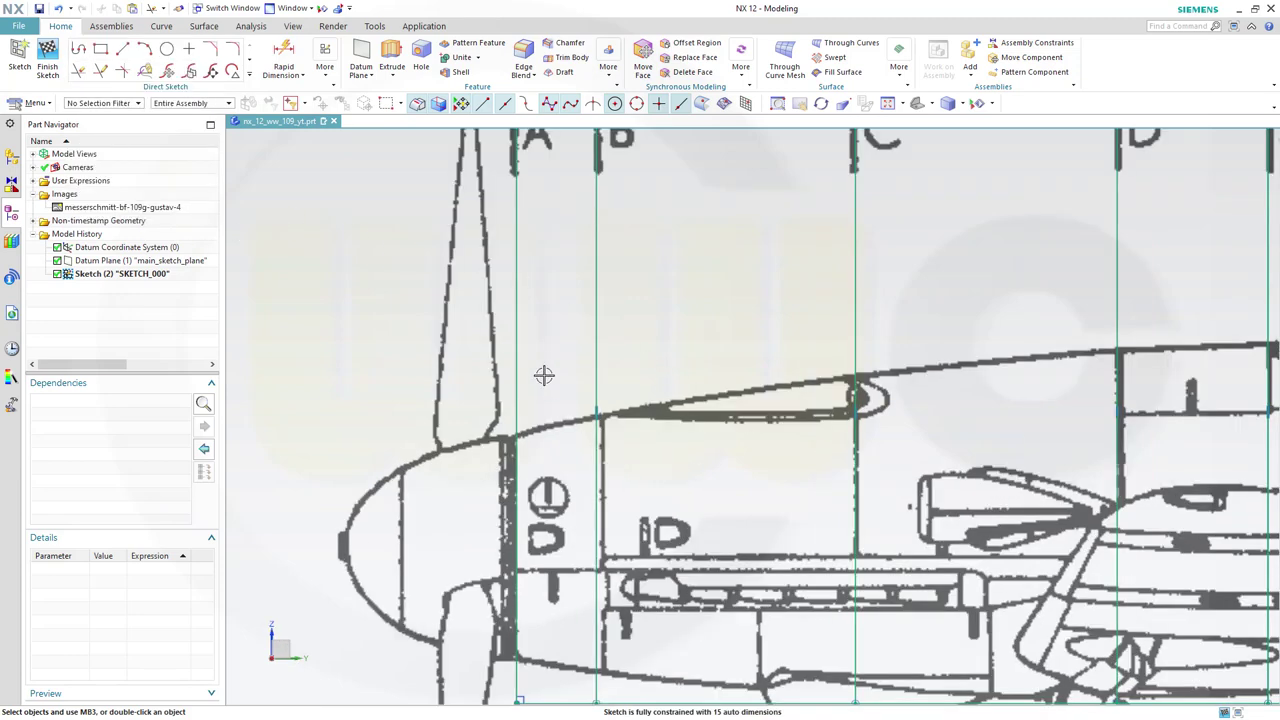
scroll(543, 380, "down", 1)
scroll(580, 337, "up", 2)
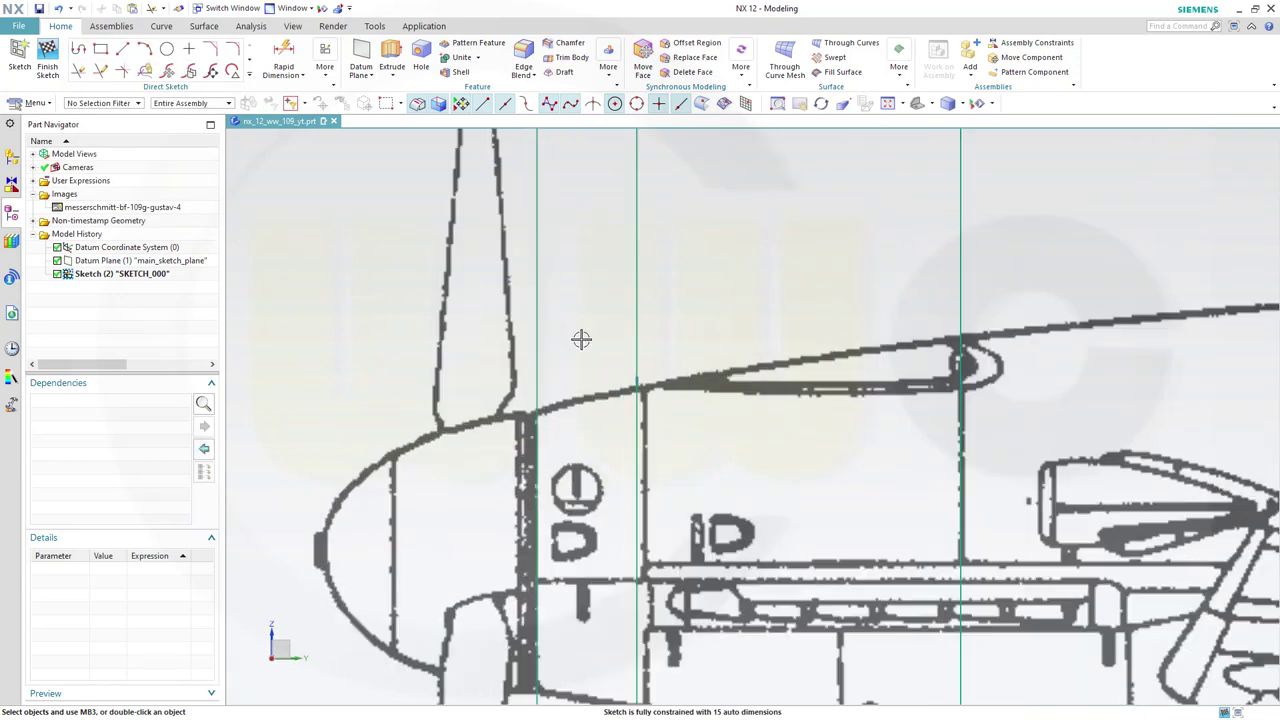
scroll(540, 340, "up", 1)
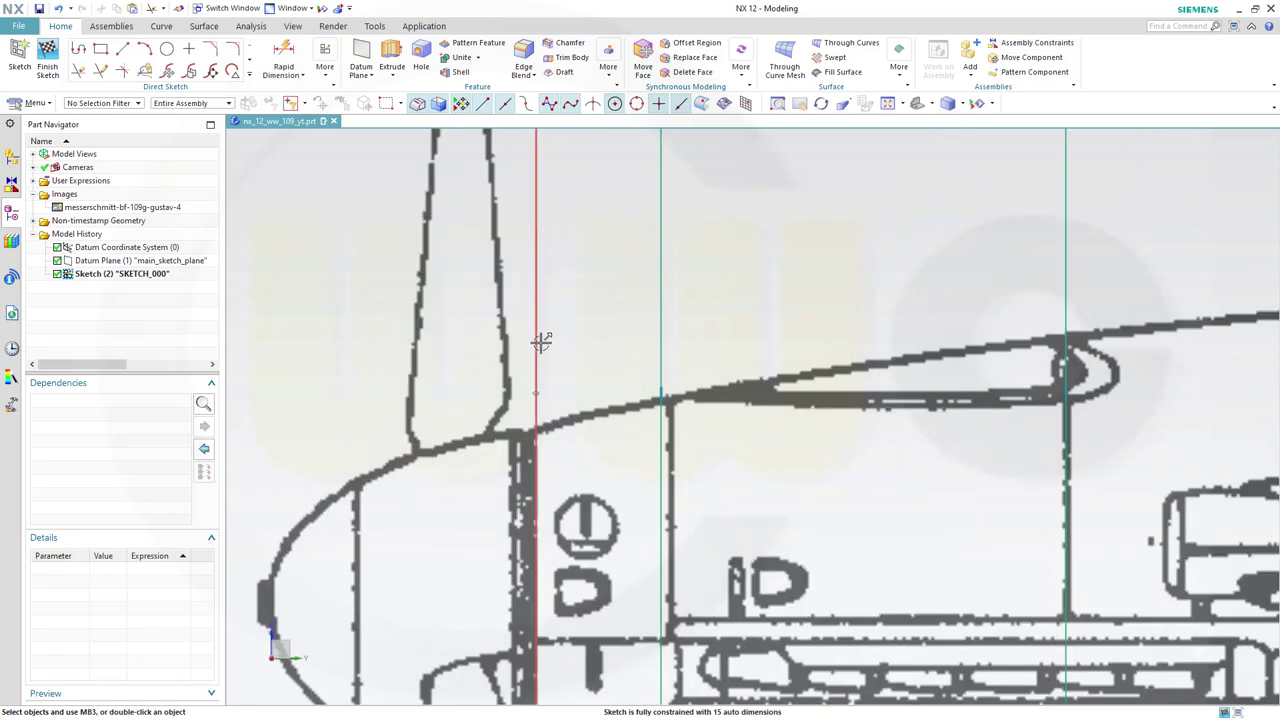
left_click_drag(534, 357, 529, 357)
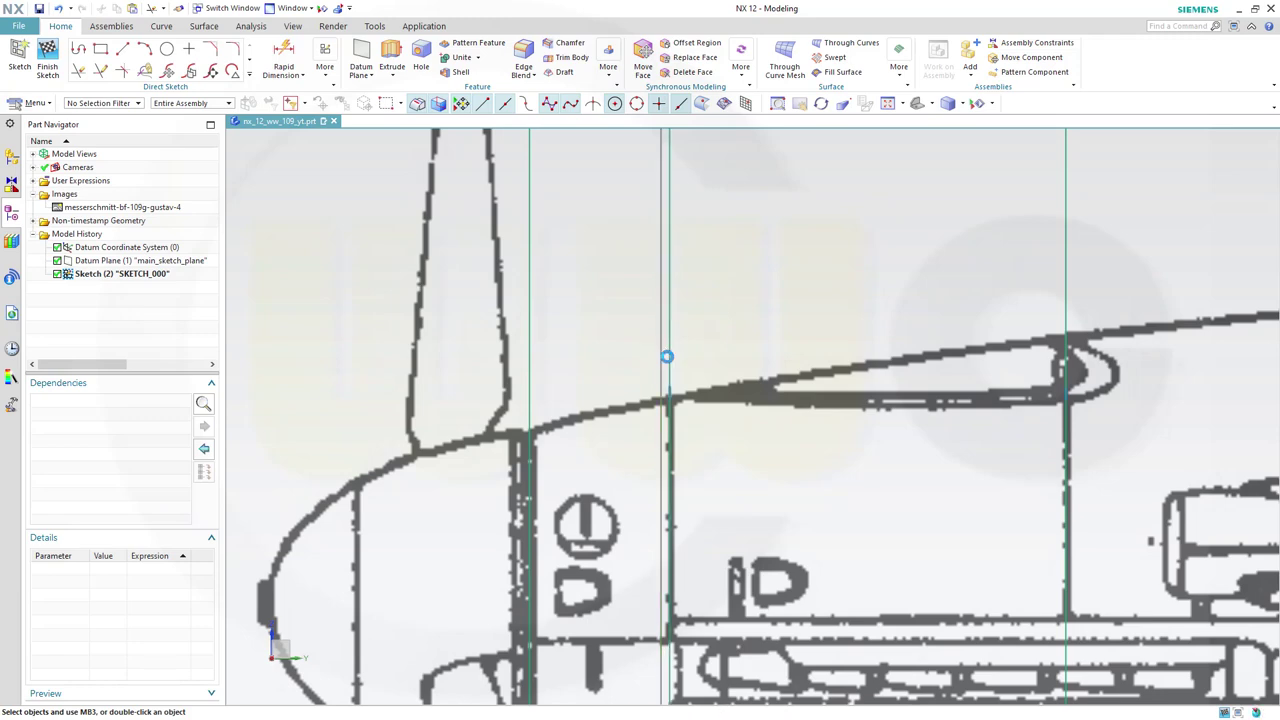
mouse_move(874, 474)
middle_mouse_down("shift")
mouse_move(651, 480)
mouse_move(543, 443)
mouse_move(275, 442)
middle_mouse_up("shift")
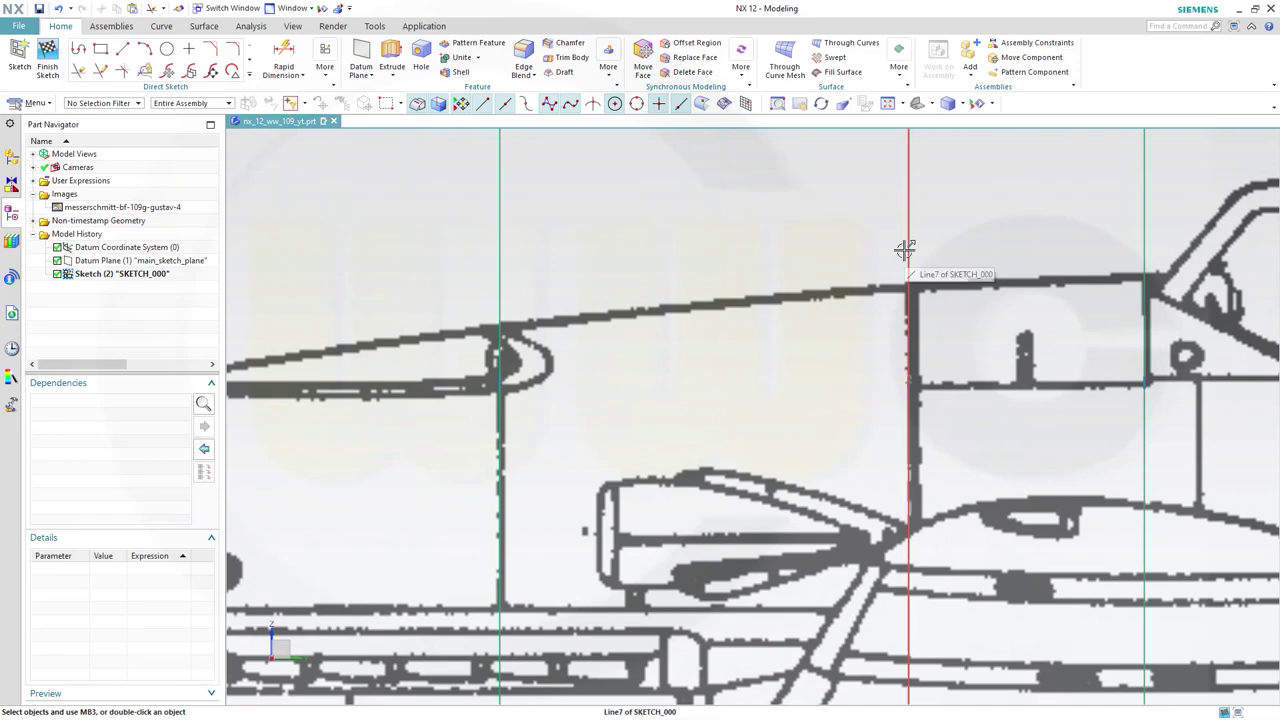
left_click_drag(909, 251, 910, 258)
- Drag Line8 onto the blueprint's E station mark
mouse_move(1060, 440)
middle_mouse_down("shift")
mouse_move(680, 320)
mouse_move(646, 289)
mouse_move(556, 290)
middle_mouse_up("shift")
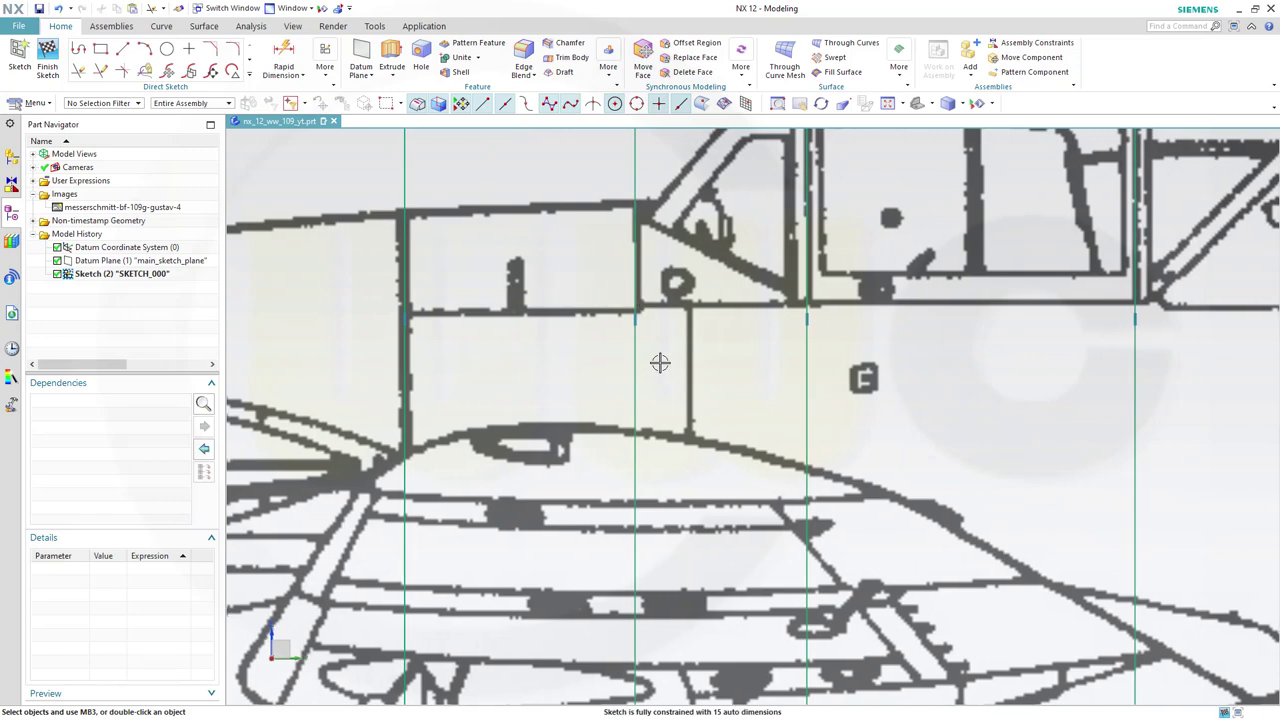
scroll(704, 341, "down", 4)
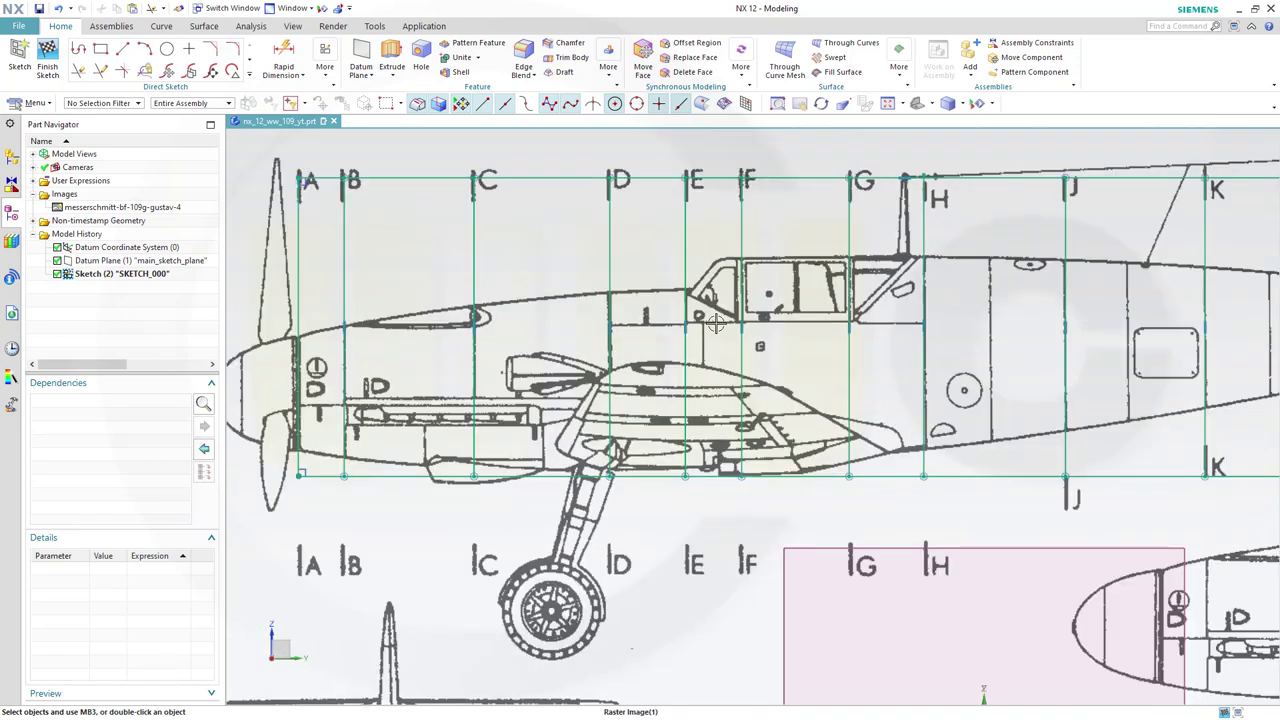
scroll(715, 323, "up", 3)
scroll(803, 336, "down", 3)
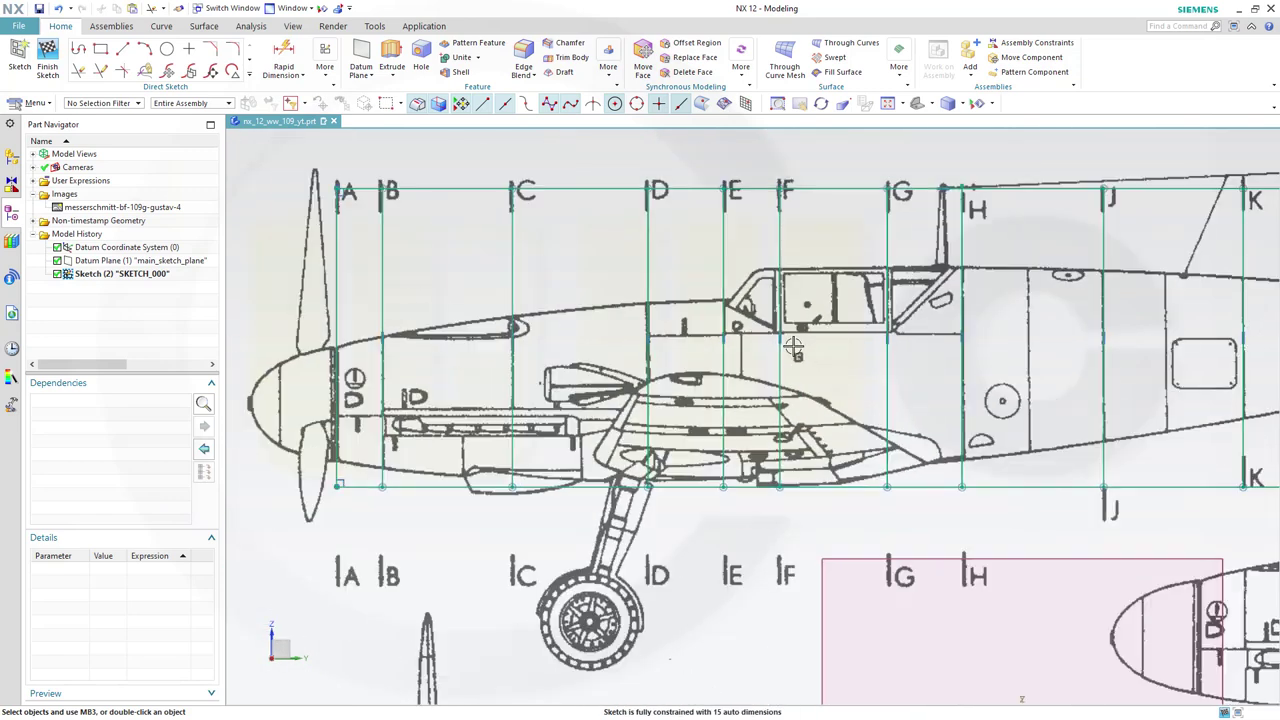
scroll(795, 345, "up", 4)
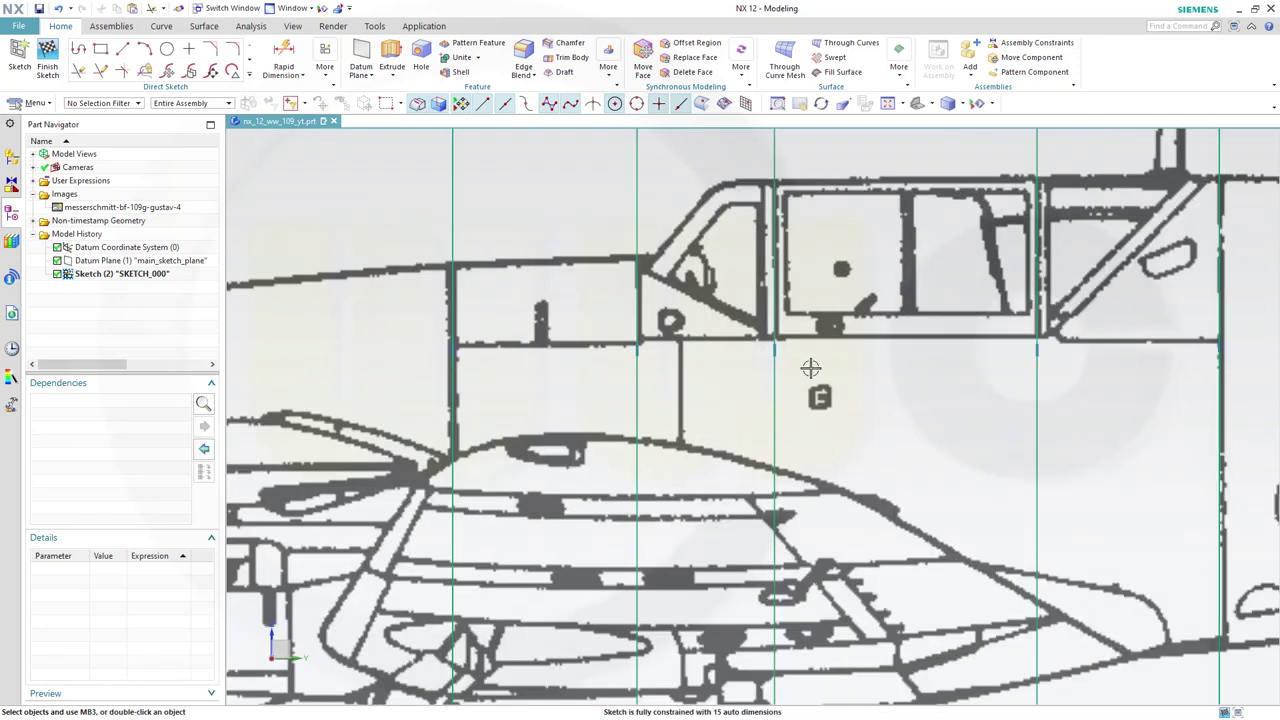
mouse_move(889, 373)
middle_mouse_down("shift")
mouse_move(534, 560)
mouse_move(546, 537)
mouse_move(541, 557)
middle_mouse_up("shift")
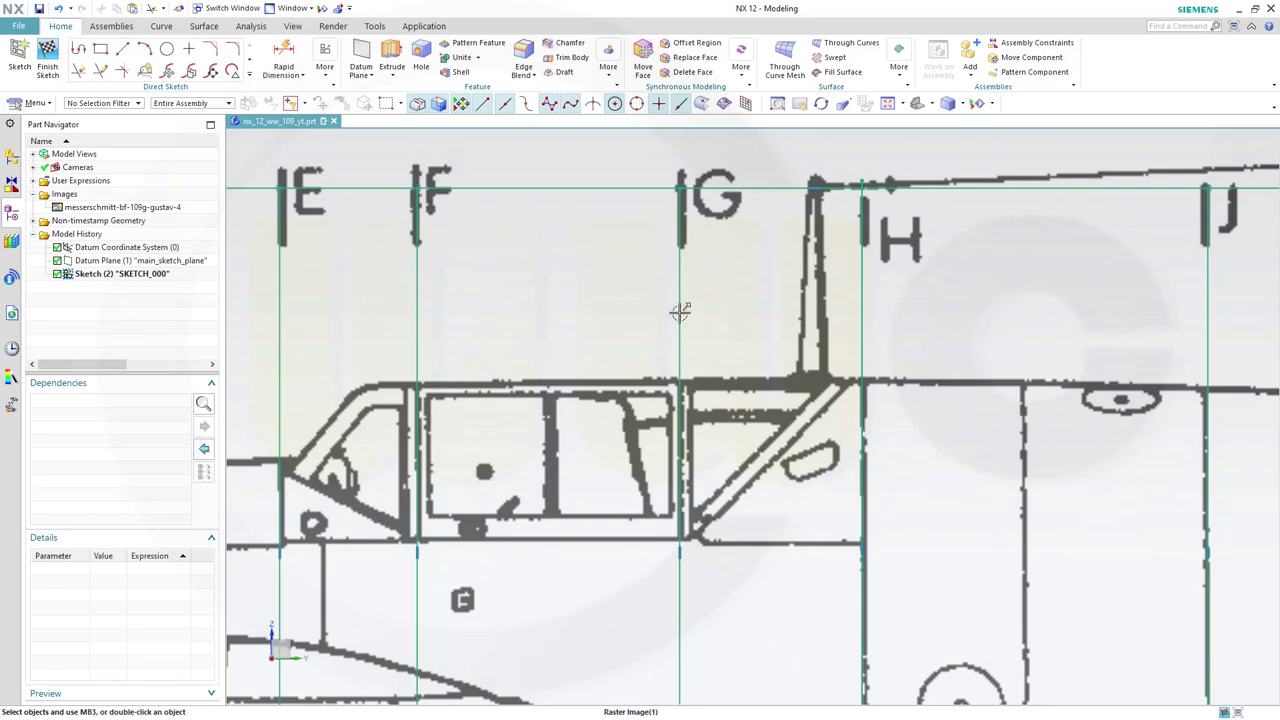
scroll(680, 312, "up", 1)
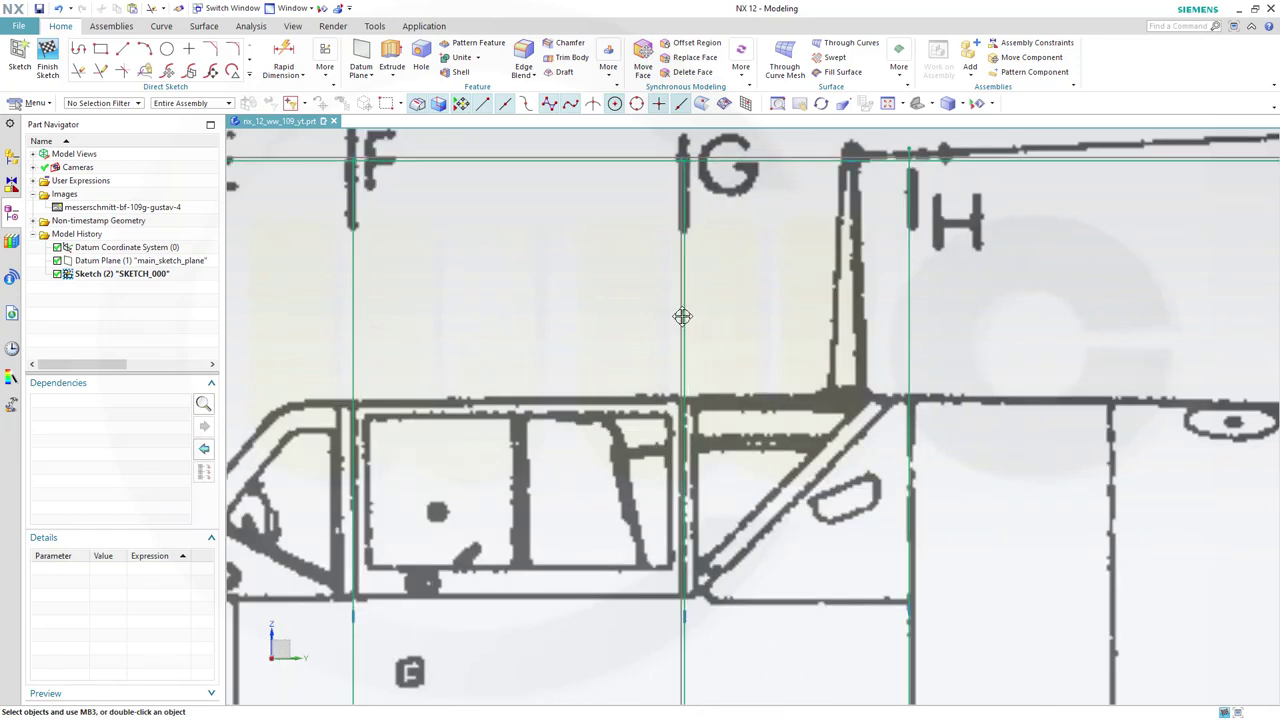
middle_click_drag(526, 363, 856, 363, "shift")
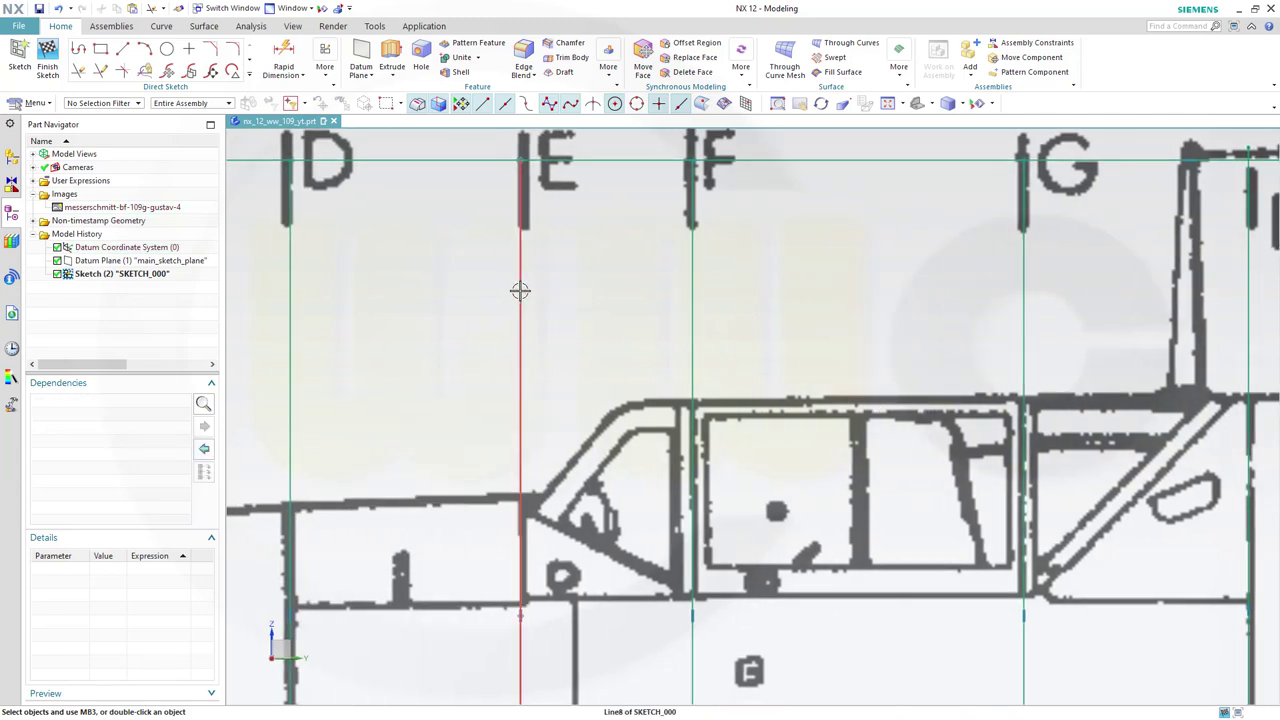
left_click_drag(520, 290, 521, 293)
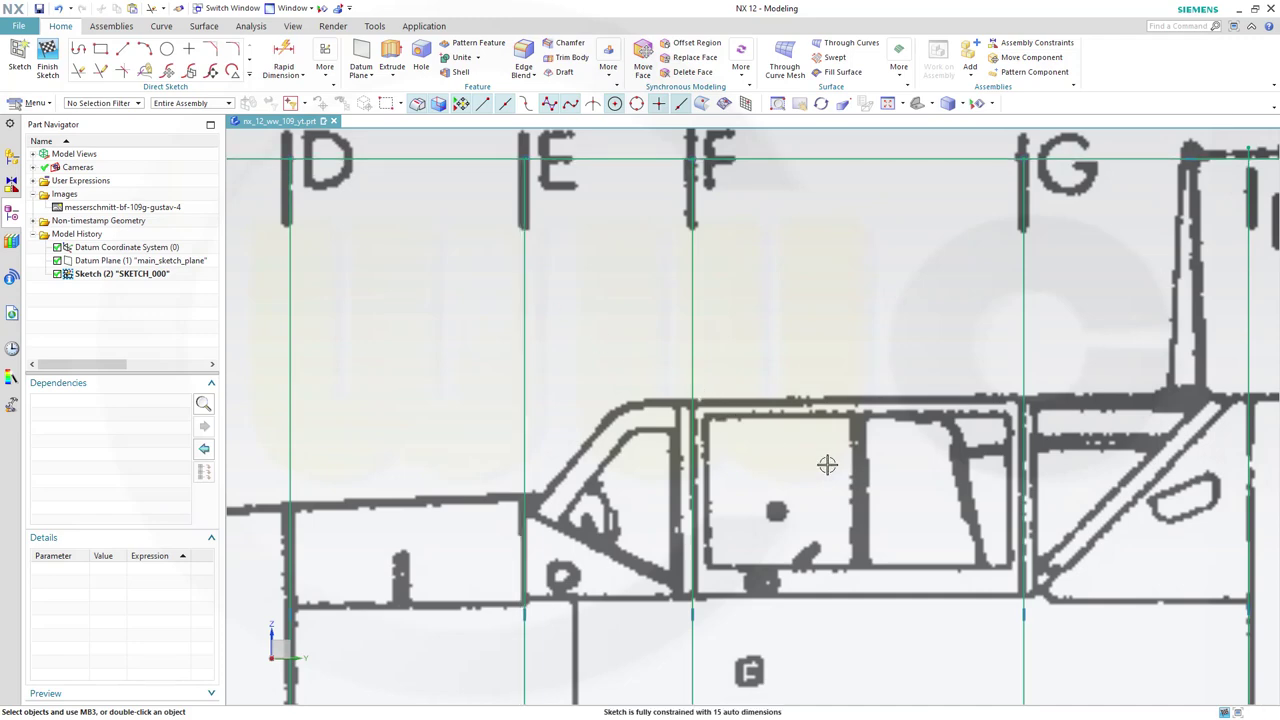
- Drag Line12 onto the blueprint's J station mark
middle_click_drag(826, 460, 326, 343, "shift")
scroll(857, 450, "down", 1)
scroll(857, 450, "down", 1)
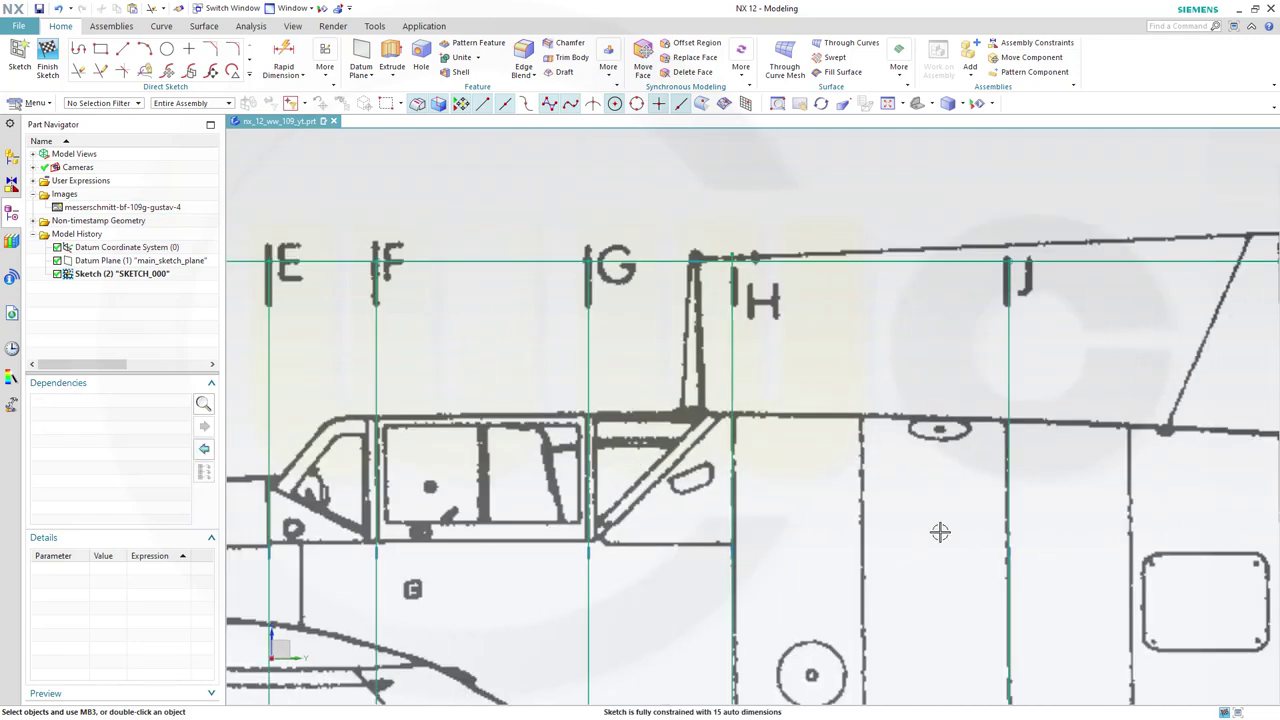
middle_click_drag(998, 543, 791, 334, "shift")
scroll(805, 313, "up", 2)
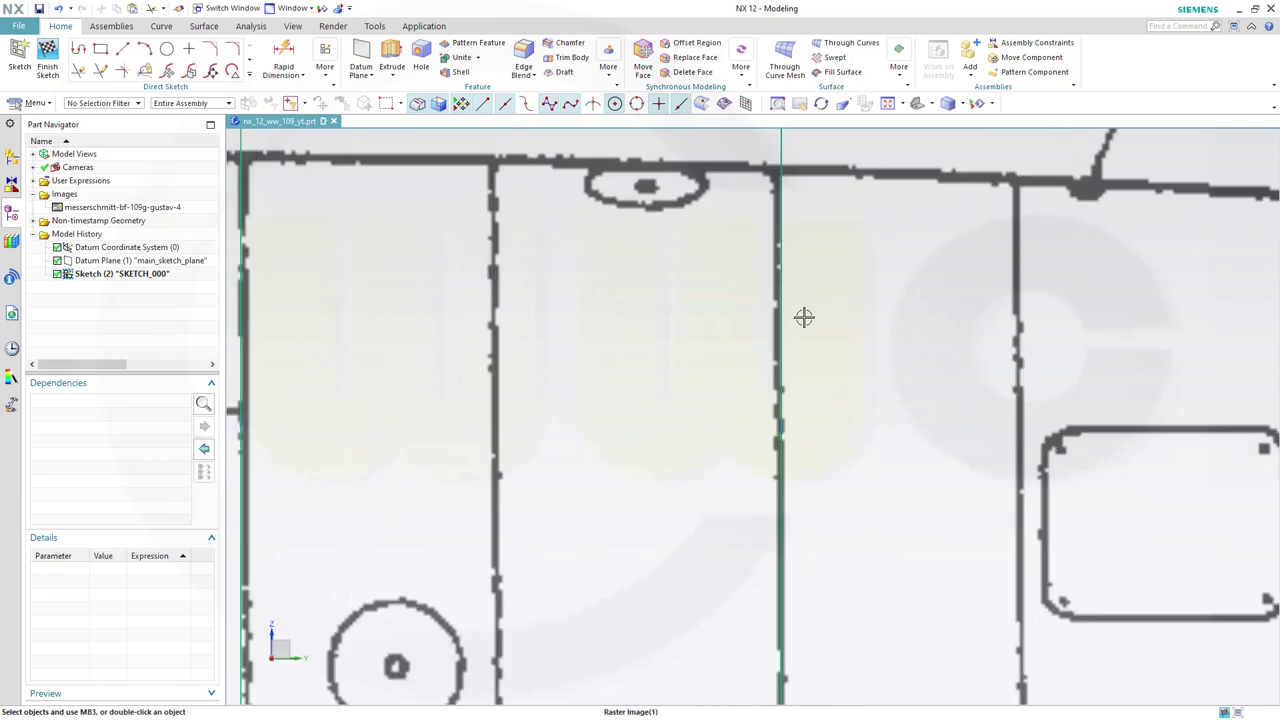
scroll(814, 326, "down", 2)
middle_click_drag(838, 279, 817, 594, "shift")
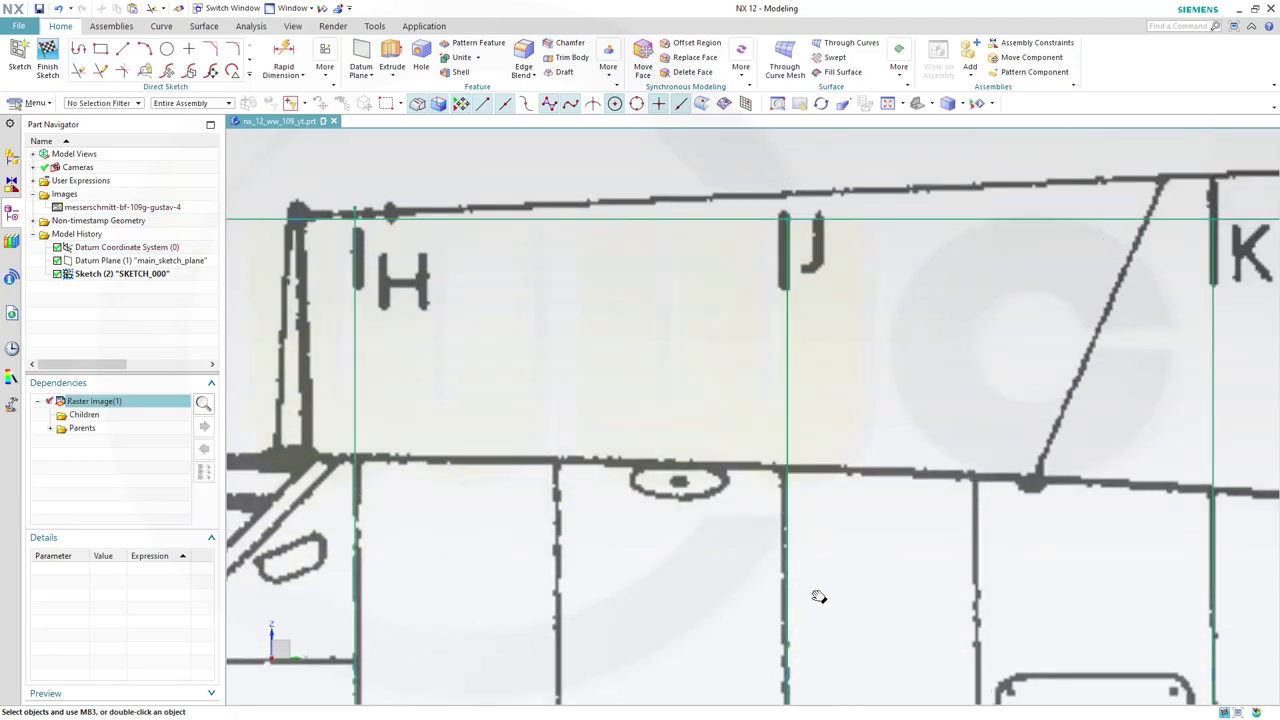
scroll(817, 443, "up", 1)
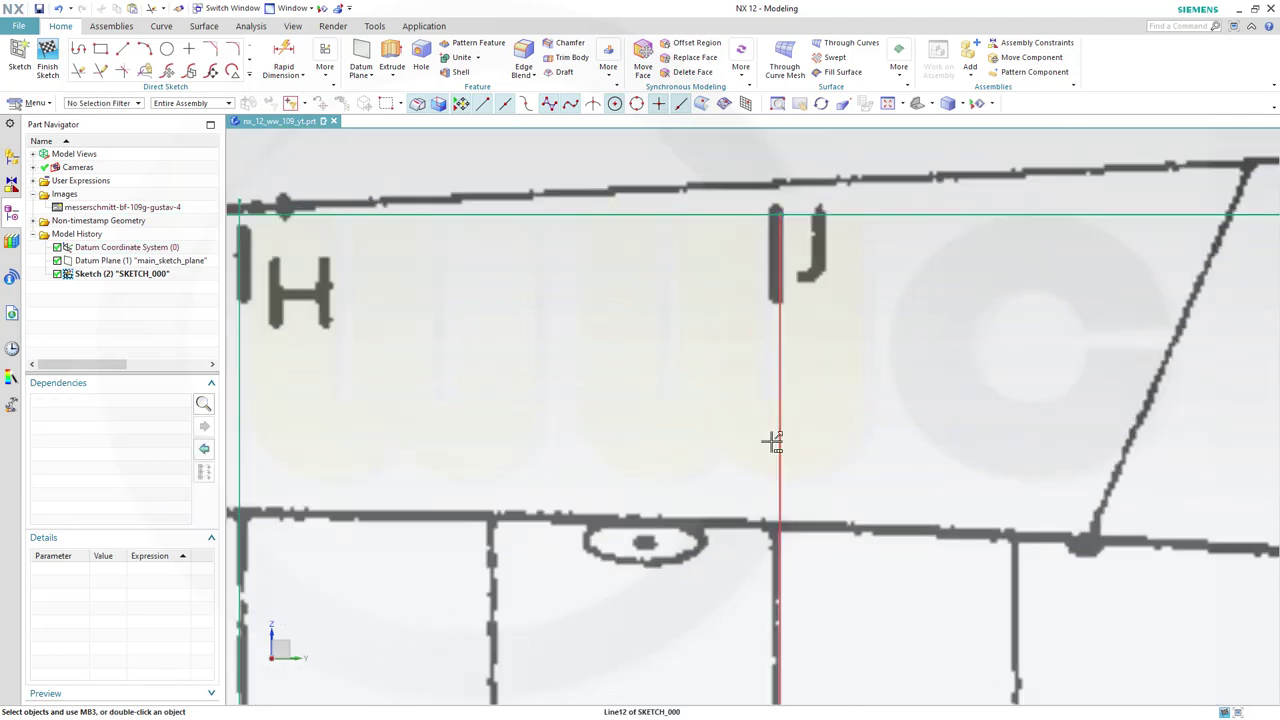
left_click_drag(777, 440, 772, 441)
scroll(711, 454, "down", 2)
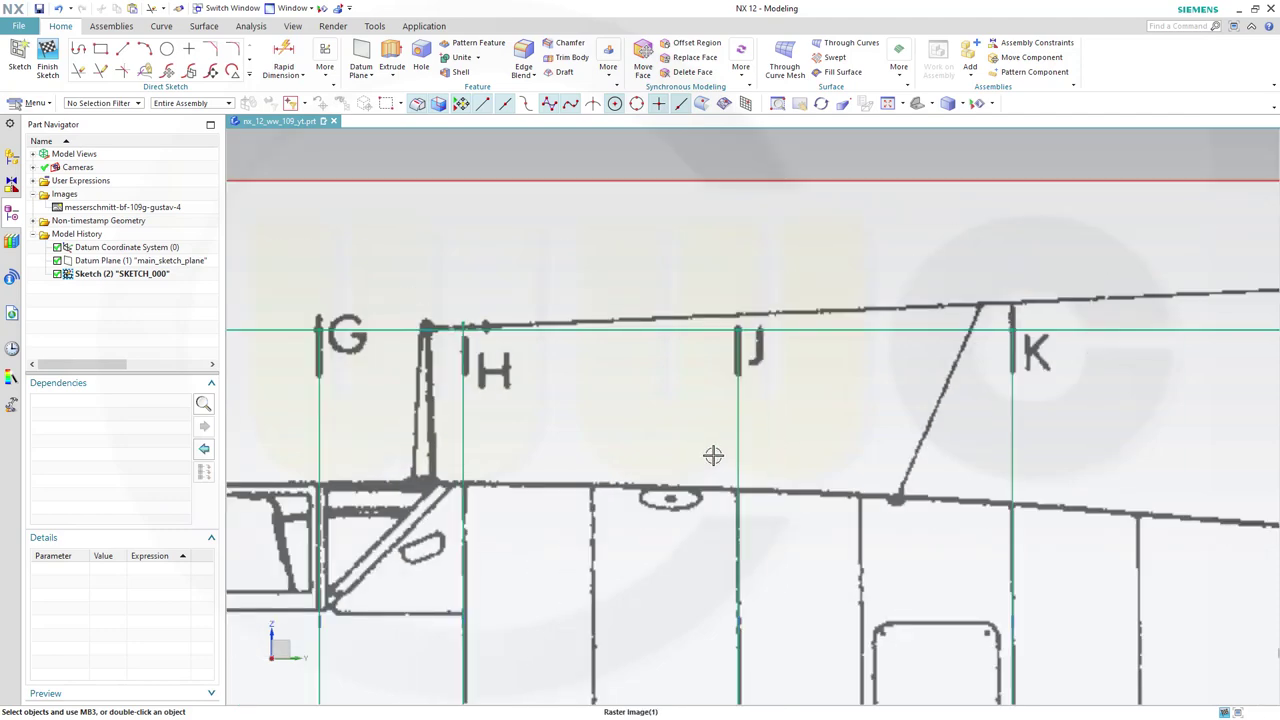
left_click(875, 500)
- Zoom to the tail and drag Line2 left onto the fuselage's rear edge at station M
middle_click_drag(875, 500, 649, 214, "shift")
scroll(634, 197, "up", 3)
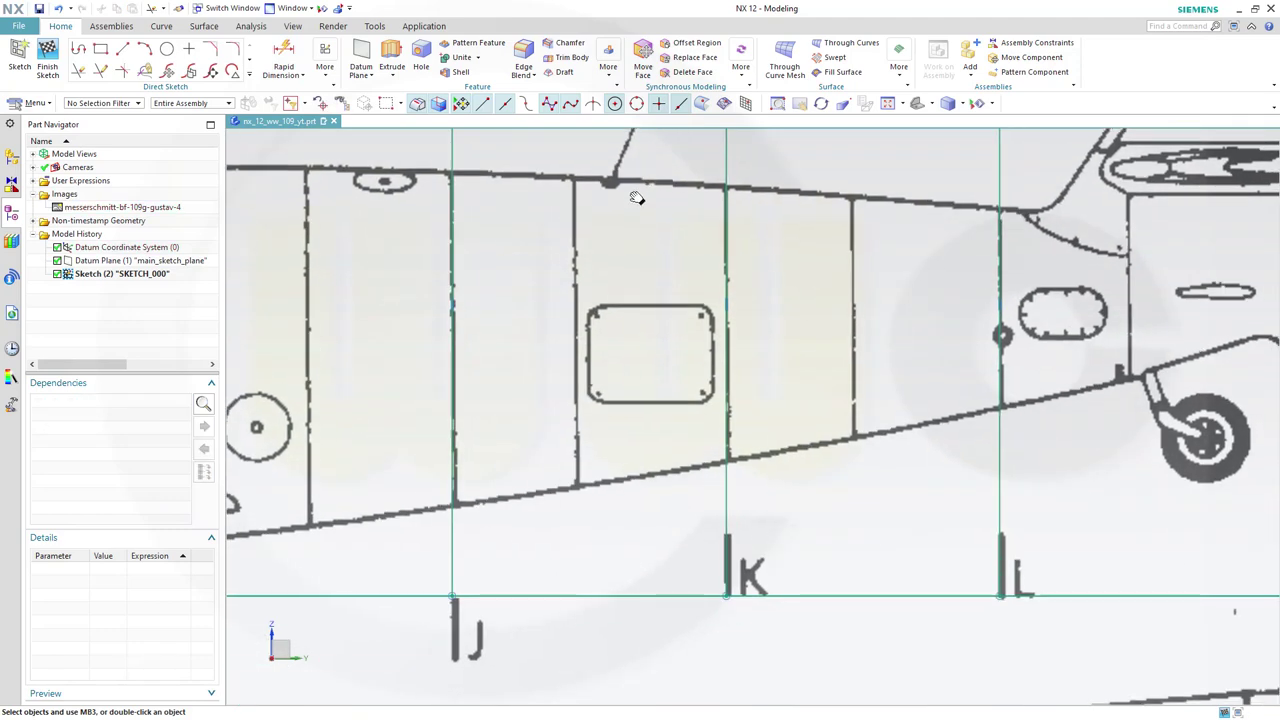
scroll(706, 308, "up", 2)
scroll(730, 340, "down", 4)
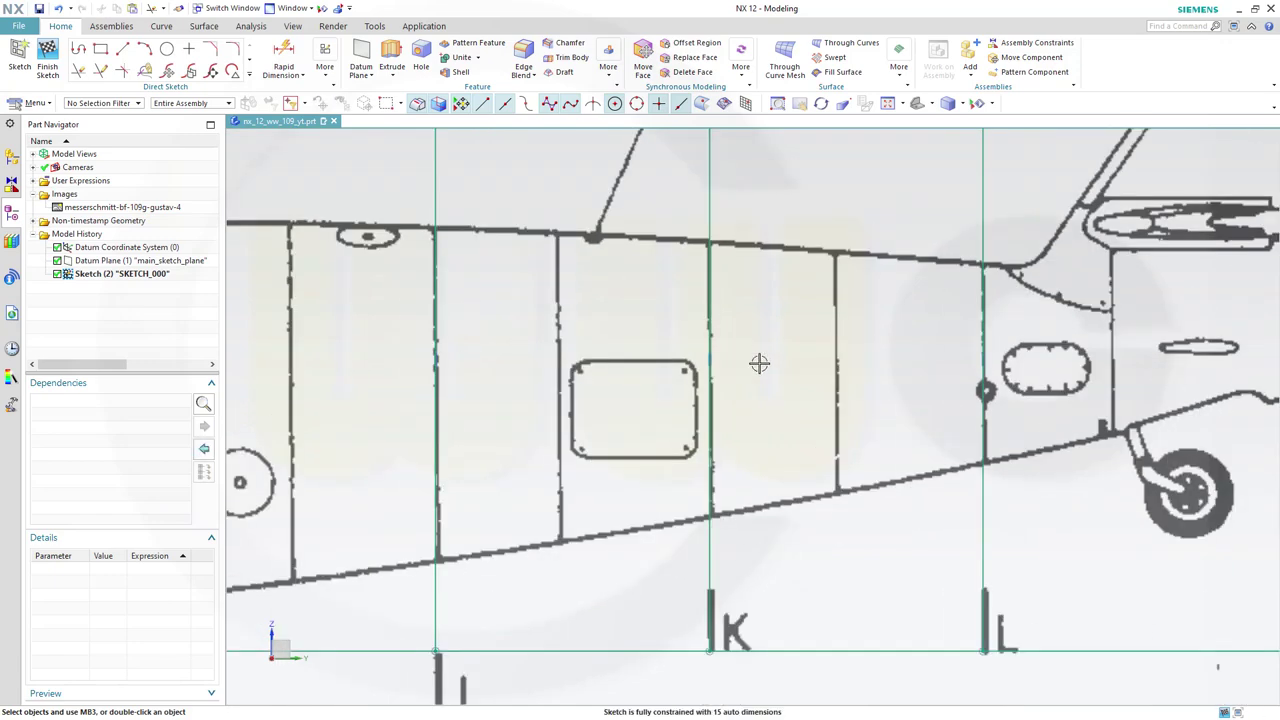
scroll(1026, 323, "up", 2)
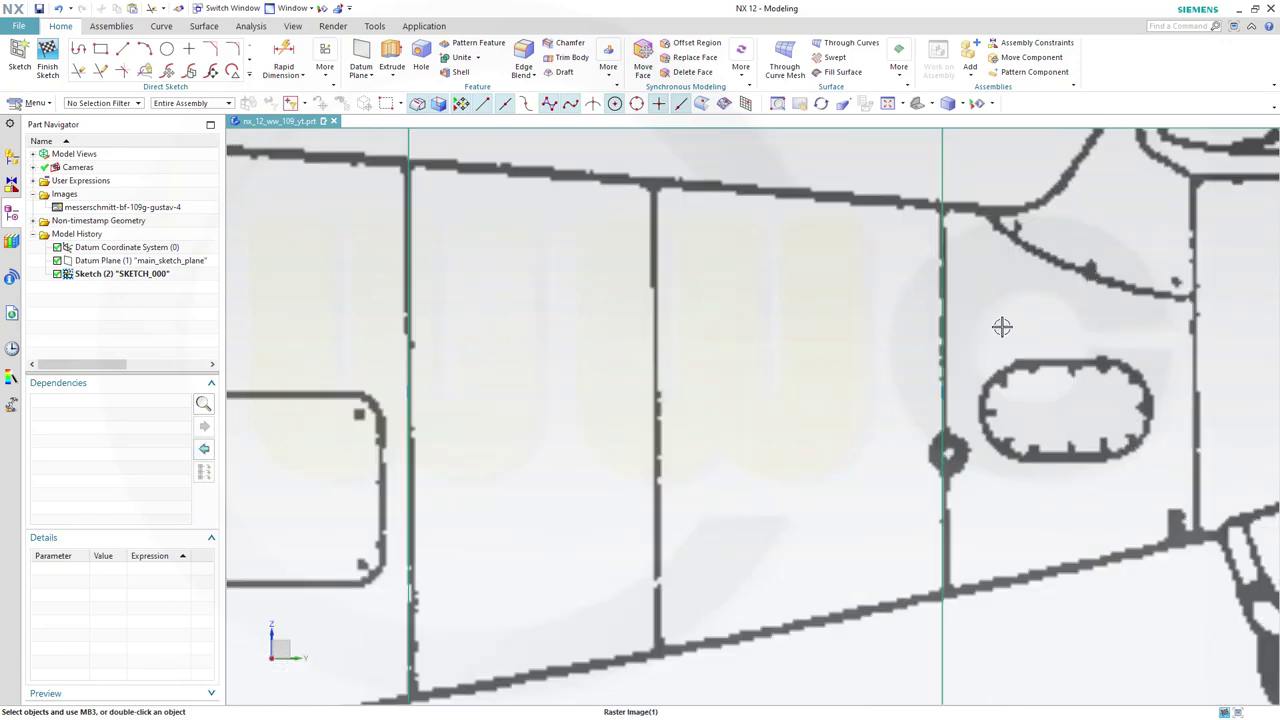
scroll(1003, 326, "up", 1)
scroll(534, 589, "down", 3)
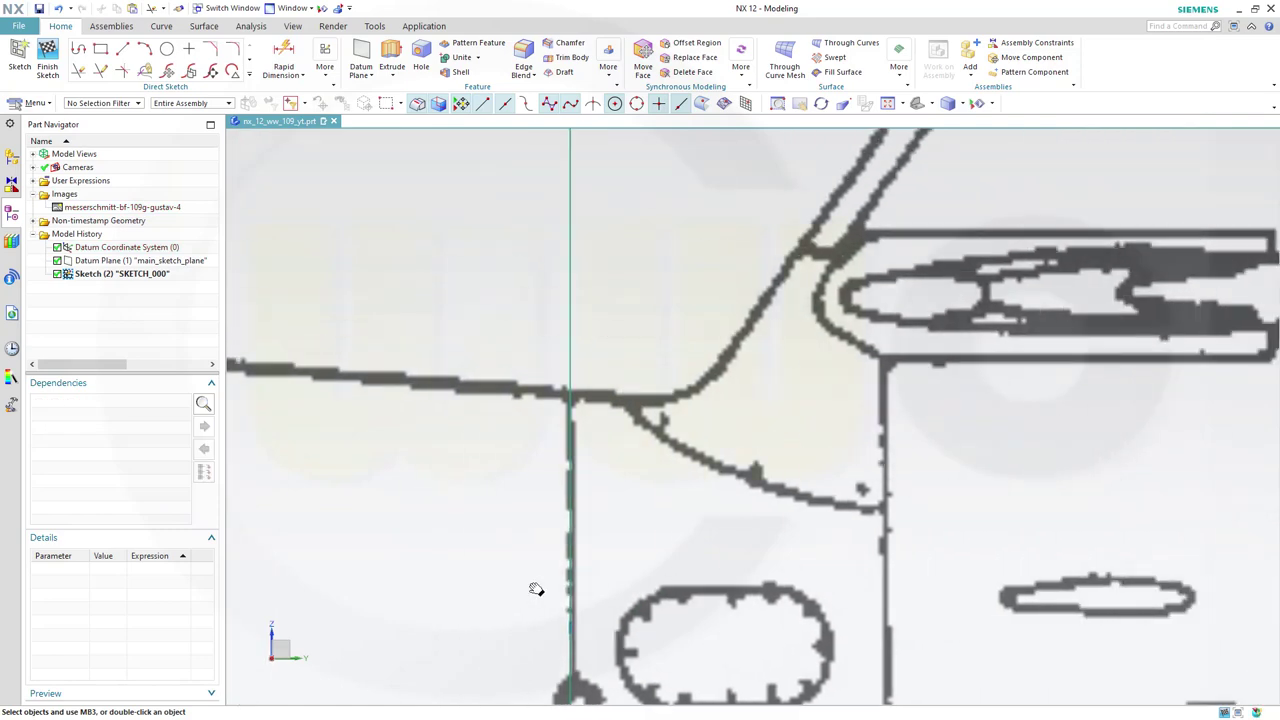
middle_click_drag(534, 589, 271, 531, "shift")
scroll(685, 469, "up", 2)
scroll(870, 235, "down", 1)
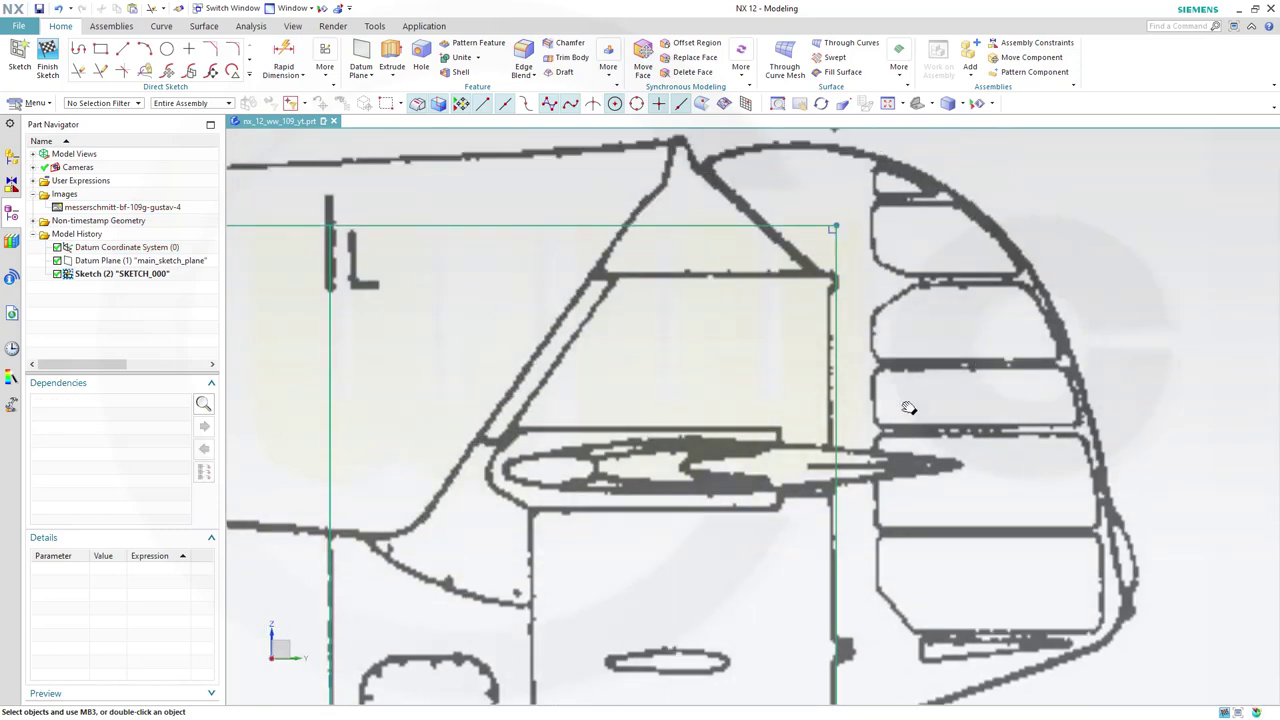
scroll(909, 409, "up", 1)
scroll(915, 440, "up", 2)
scroll(873, 466, "up", 2)
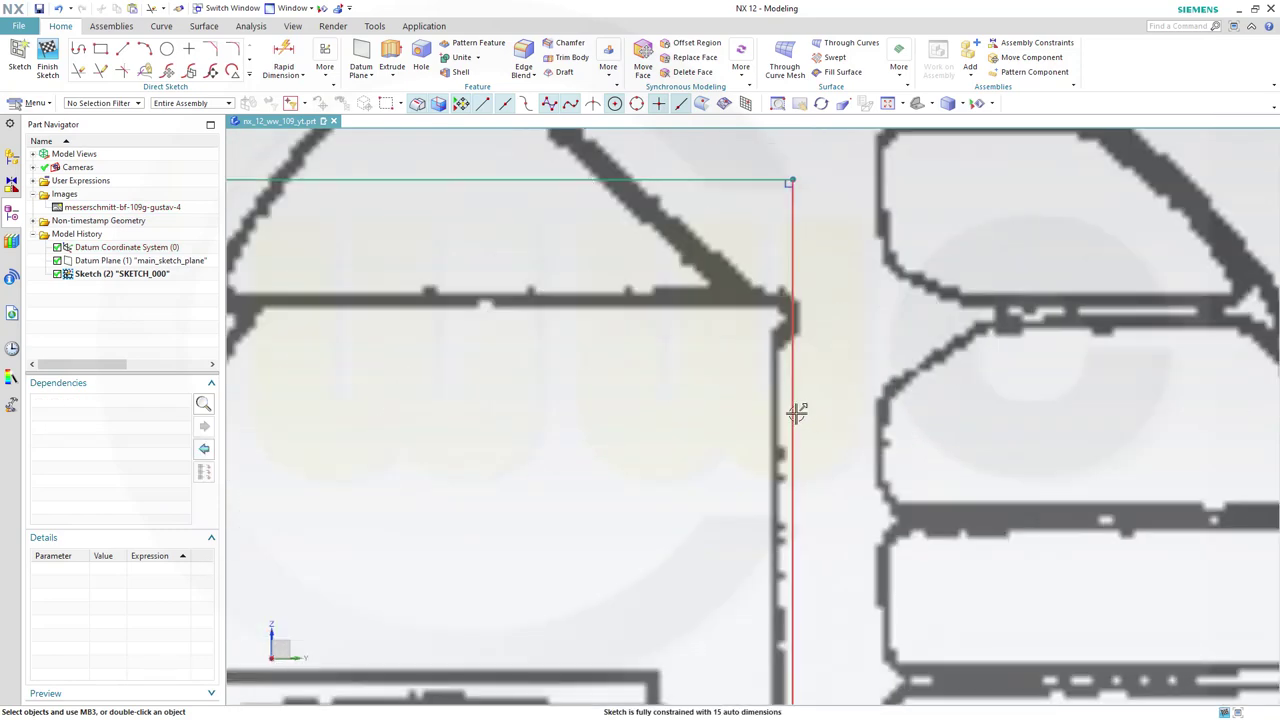
left_click_drag(792, 414, 780, 416)
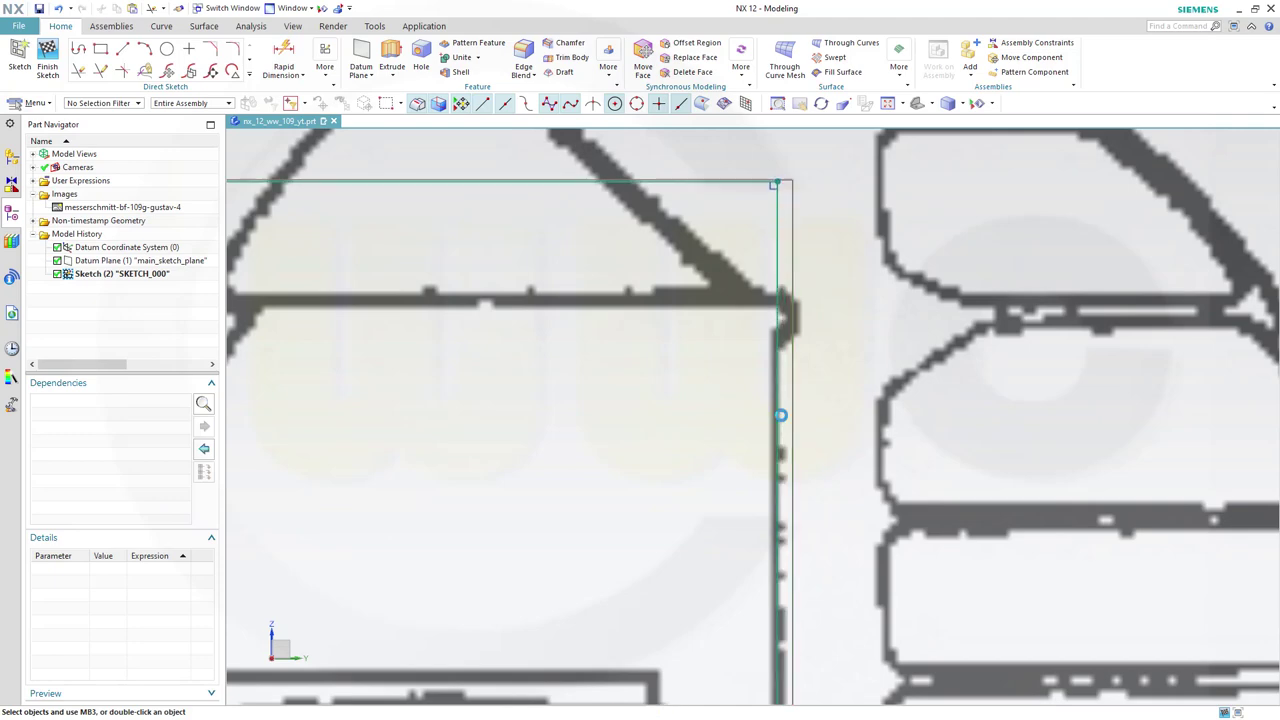
scroll(920, 420, "up", 3)
mouse_move(934, 229)
middle_mouse_down("shift")
mouse_move(990, 175)
mouse_move(988, 143)
mouse_move(903, 409)
middle_mouse_up("shift")
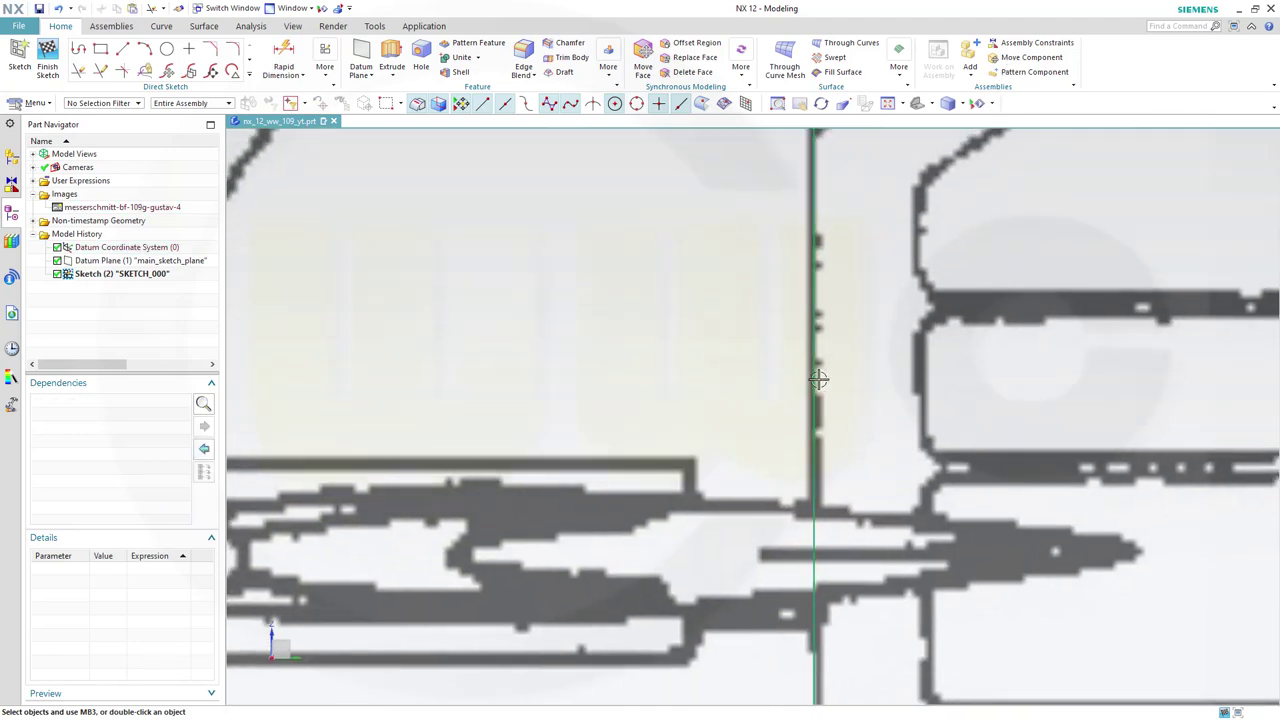
left_click(886, 397)
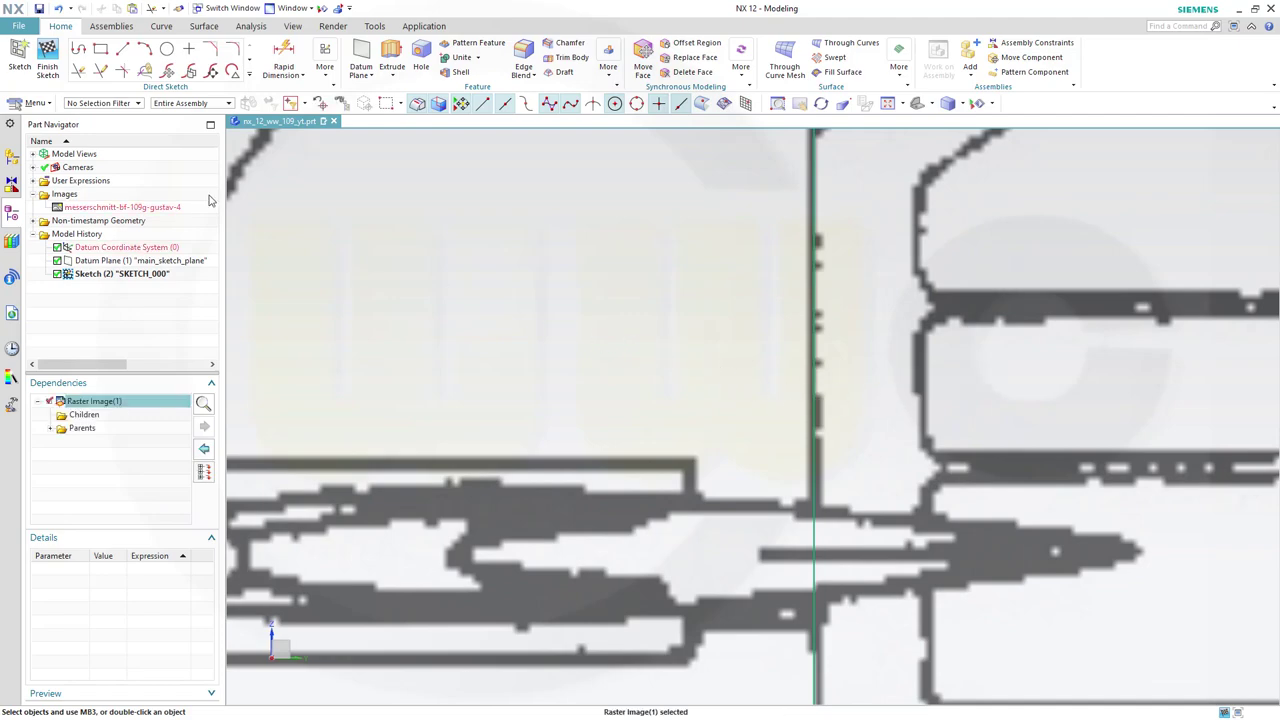
- Finish editing SKETCH_000
left_click(47, 60)
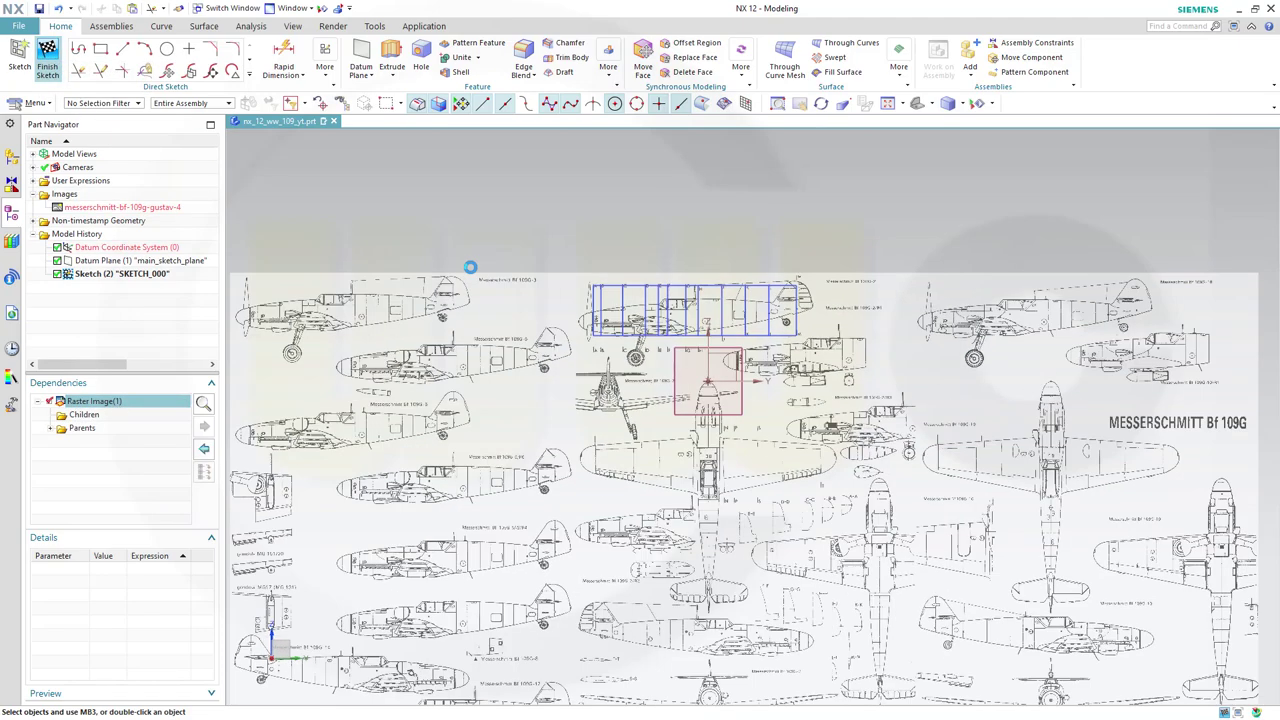
scroll(658, 360, "up", 5)
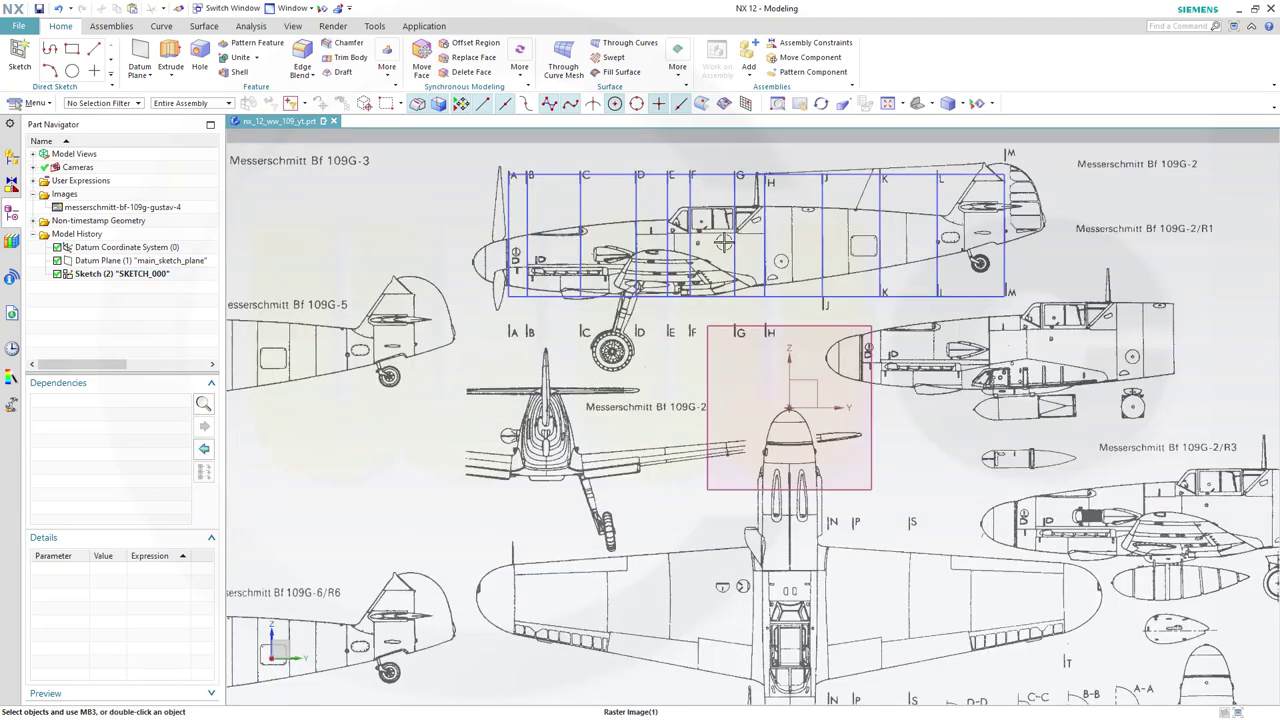
scroll(718, 318, "down", 1)
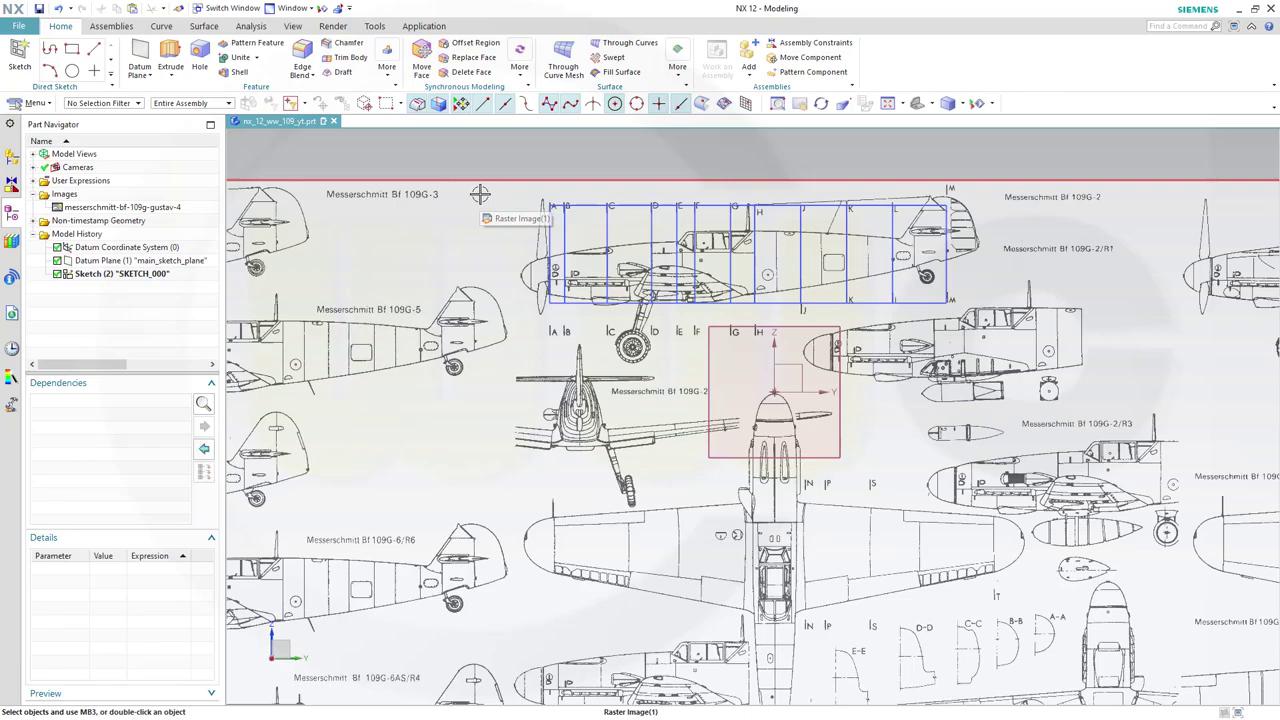
middle_click_drag(480, 193, 458, 195, "shift")
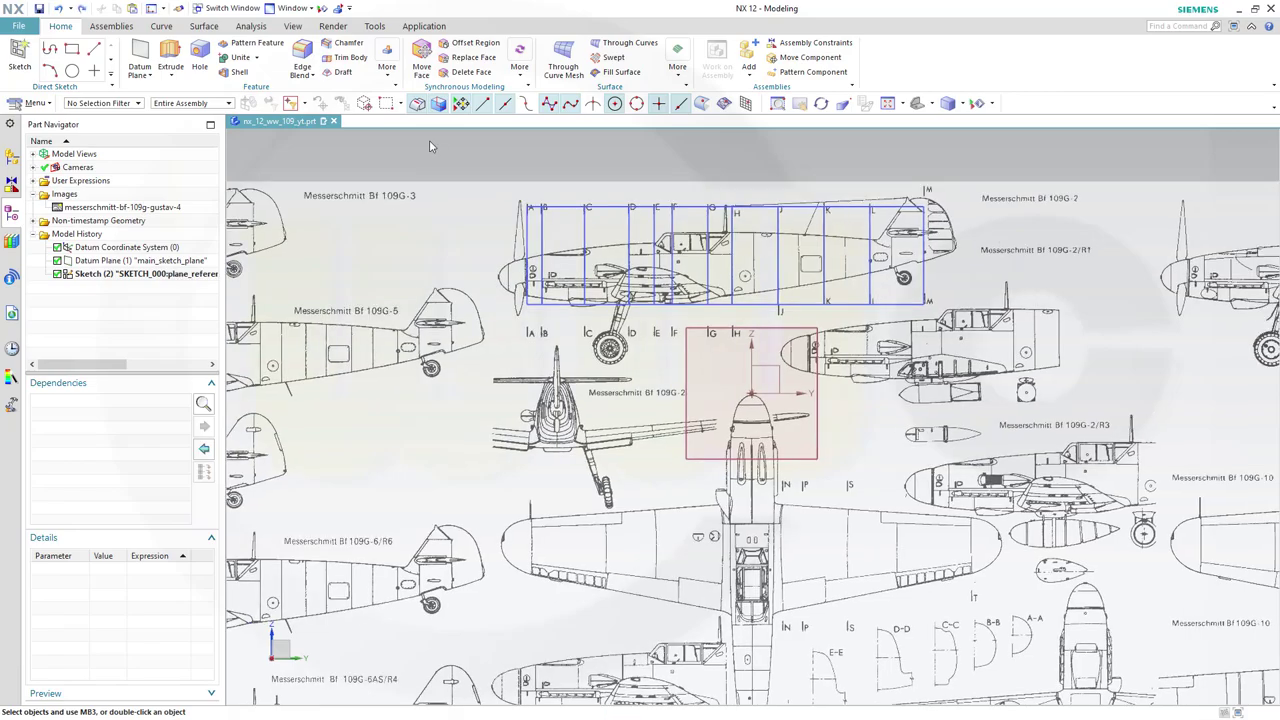
- Start an At Angle datum plane referencing the existing datum plane, with Line4 as axis
left_click(142, 58)
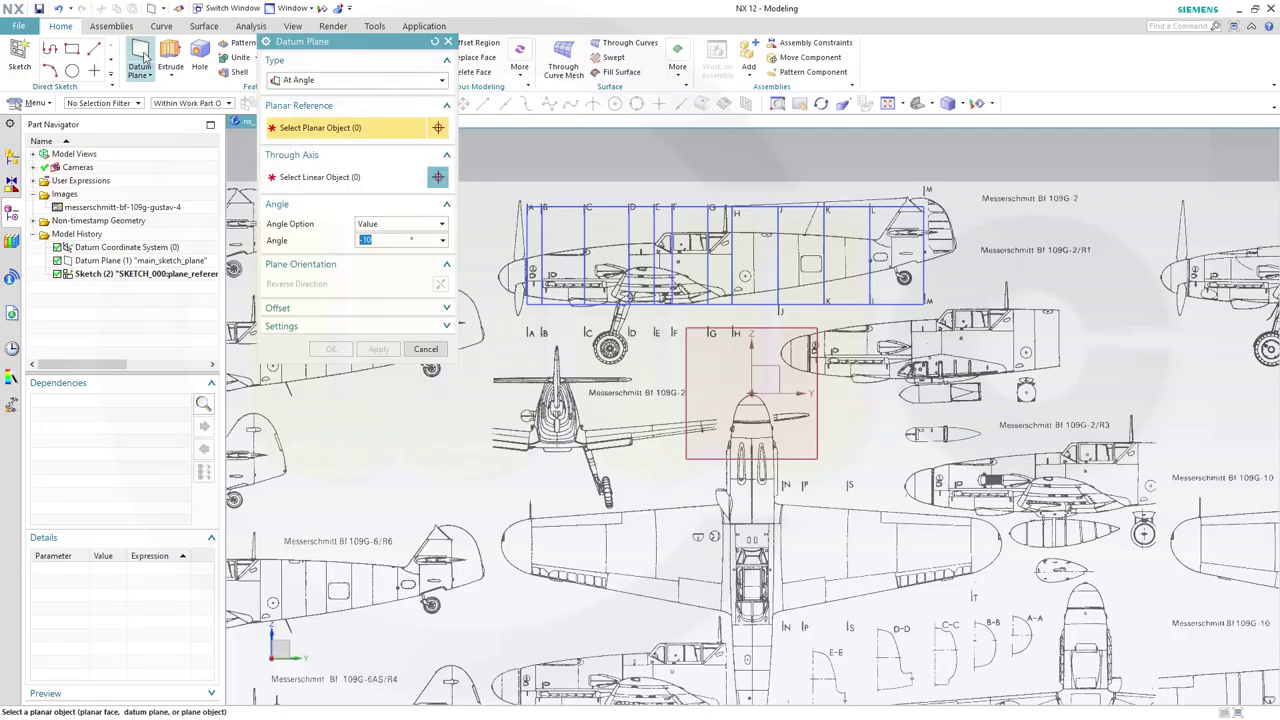
left_click(443, 80)
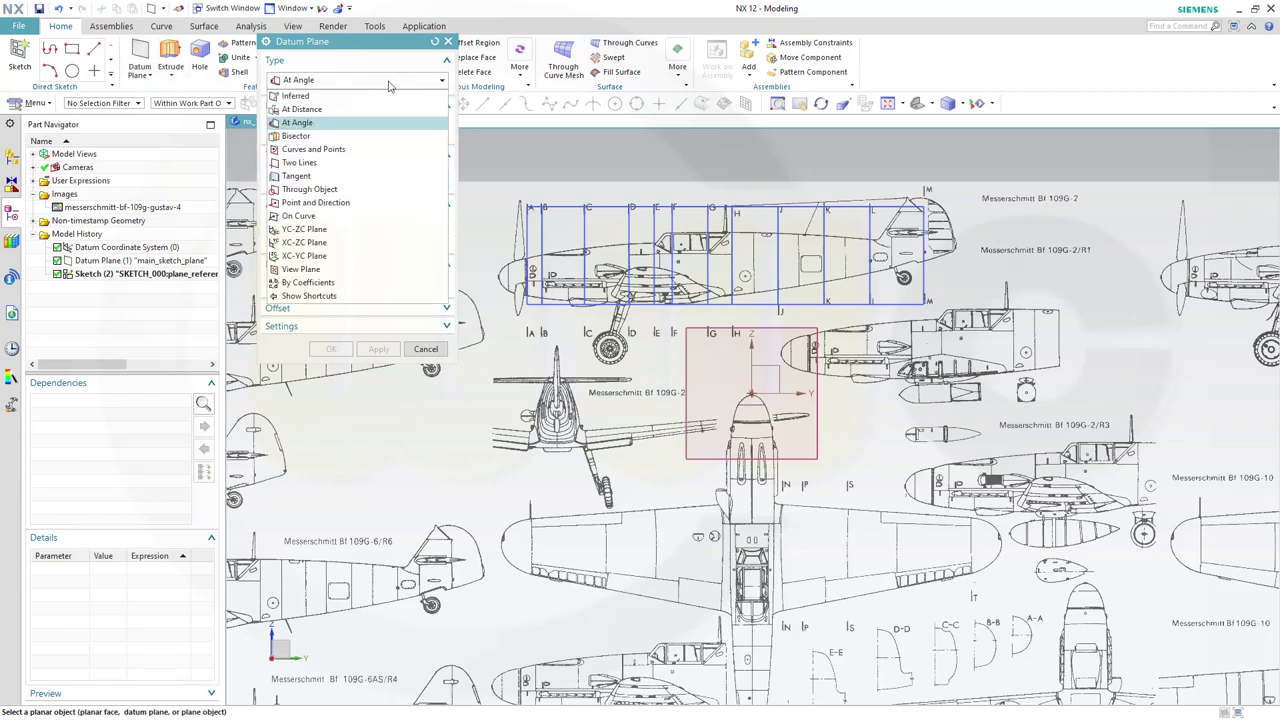
left_click(299, 123)
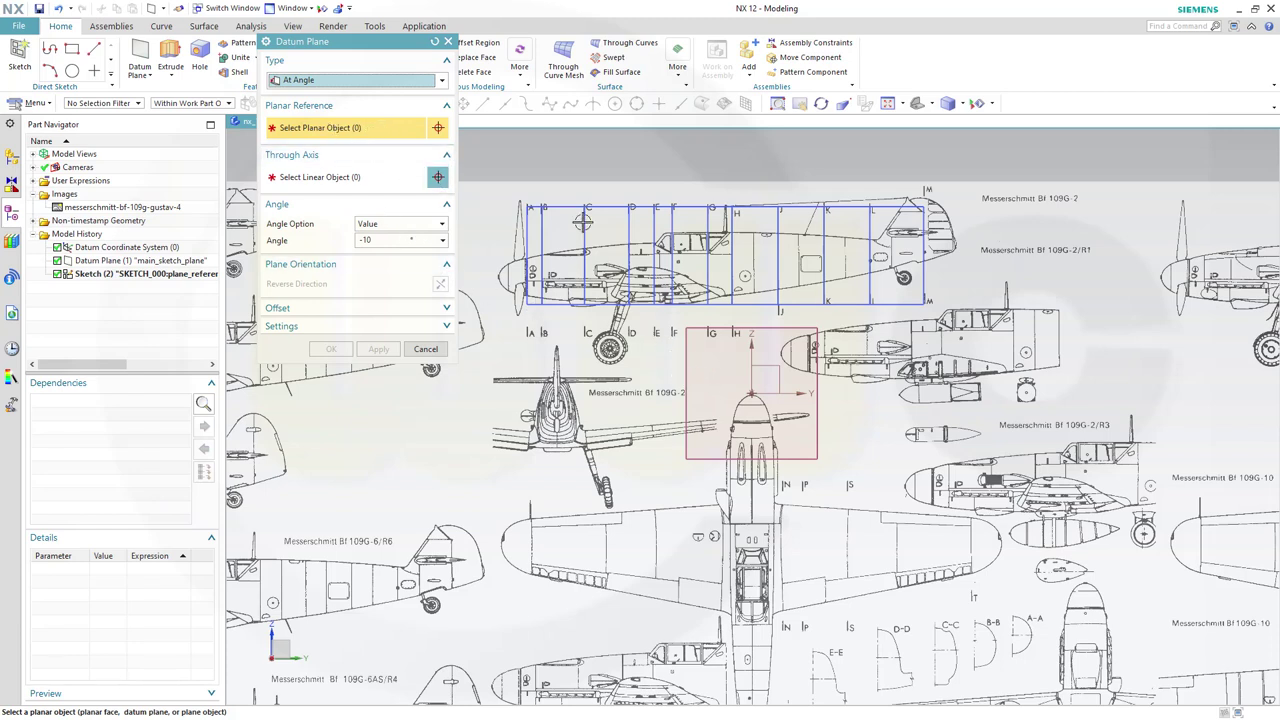
left_click(680, 378)
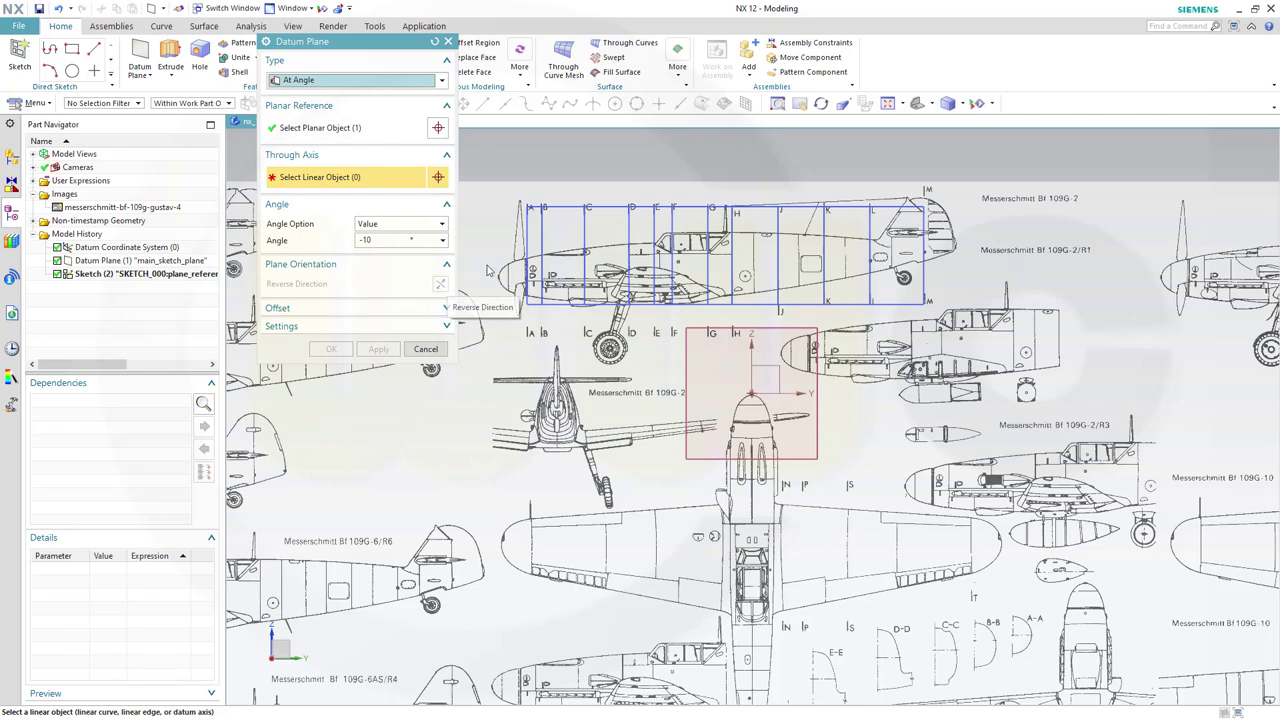
left_click(522, 250)
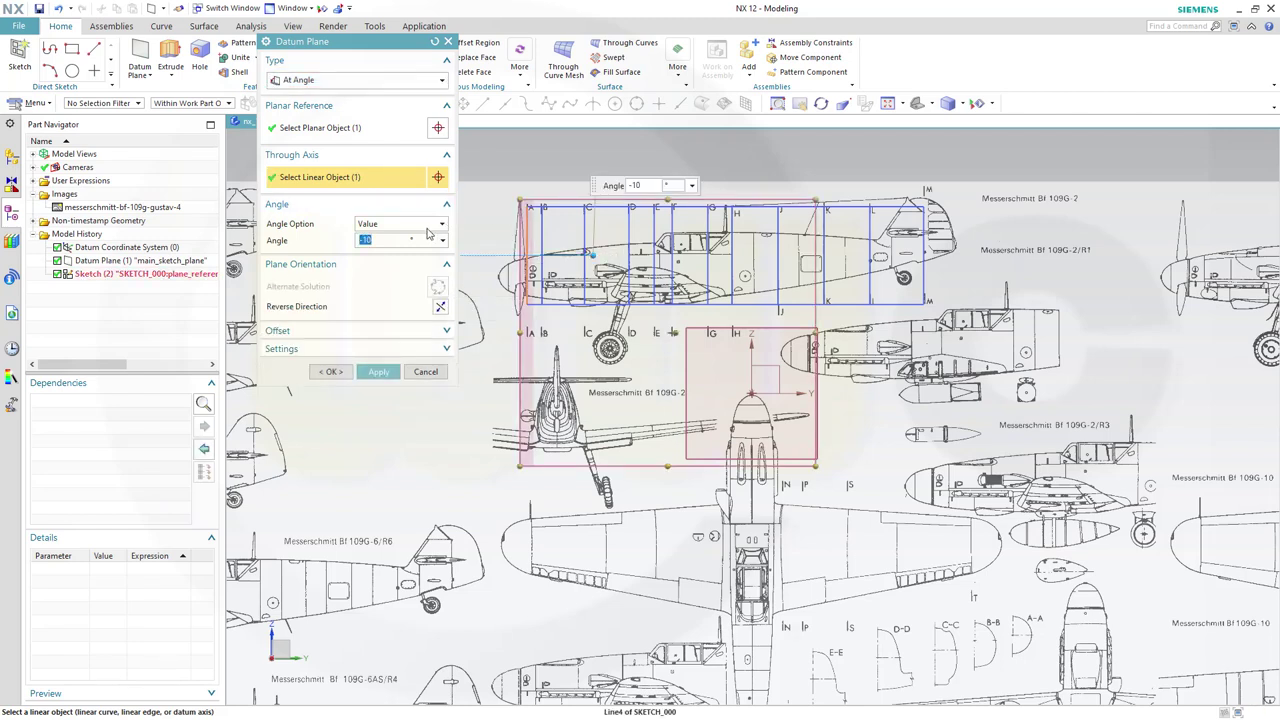
- Apply the 90° angled plane, then create another 90° plane through the next sketch line
key("Return")
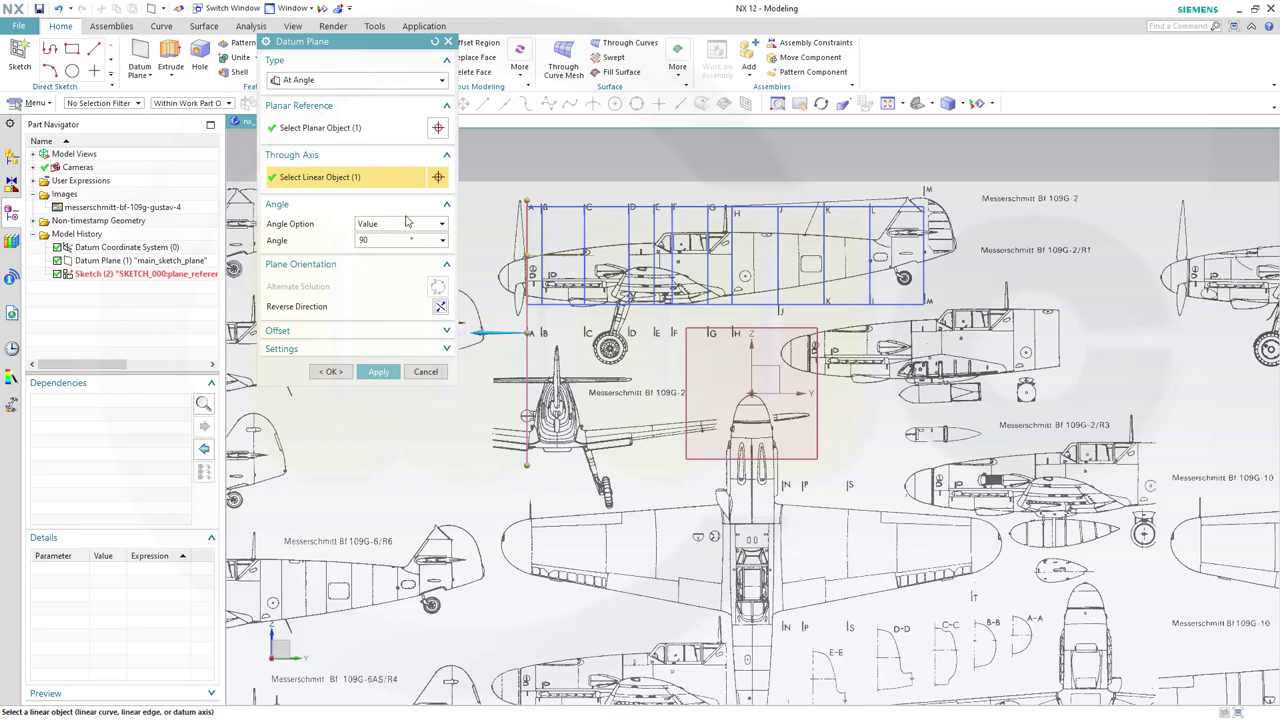
left_click(376, 373)
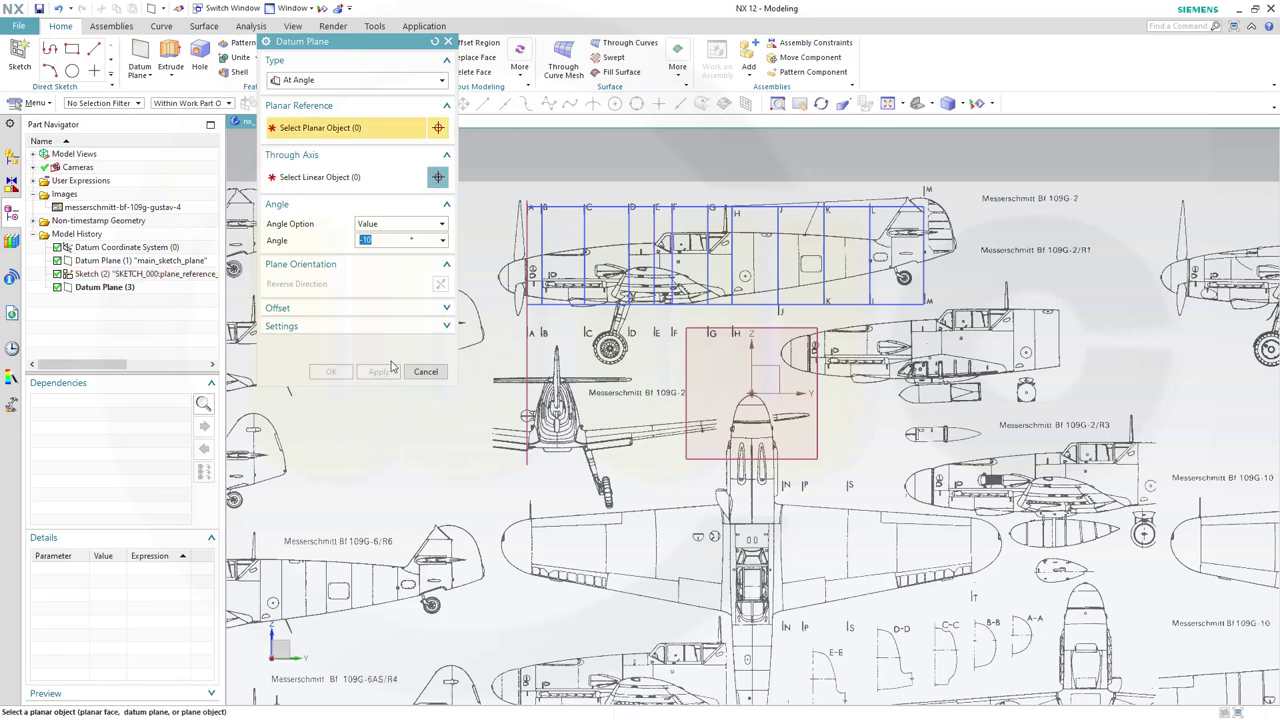
left_click(680, 360)
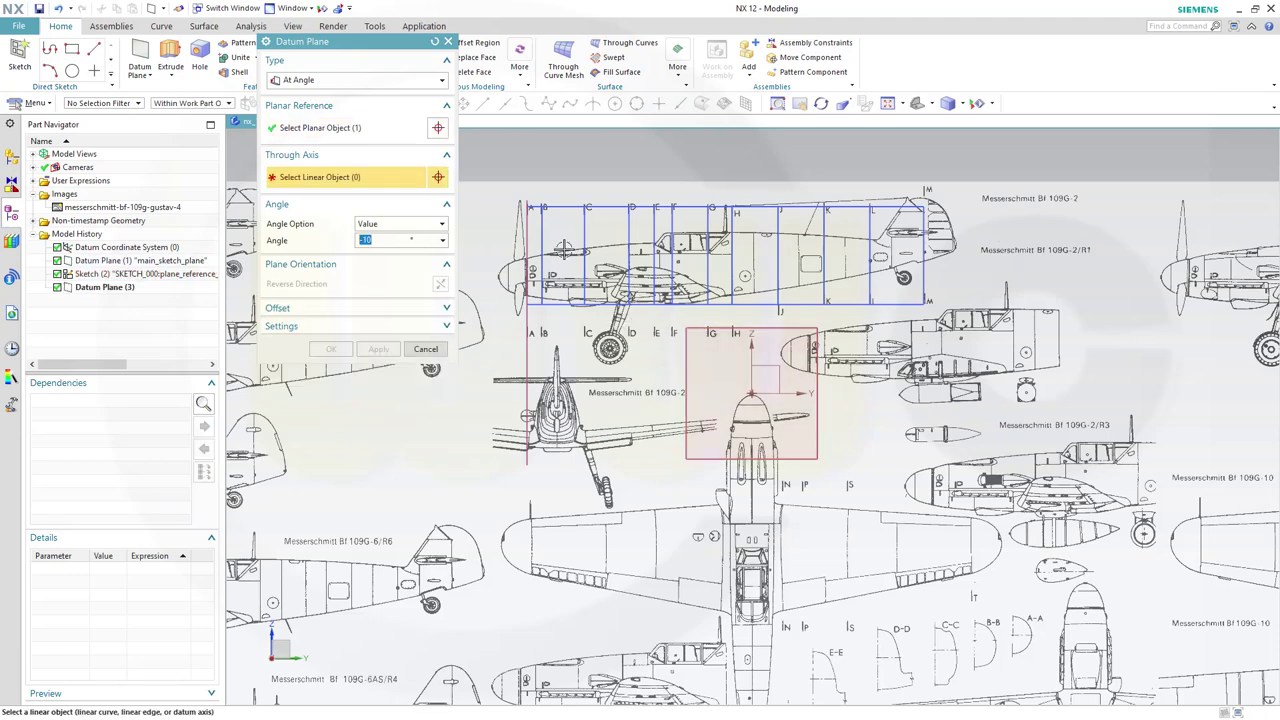
left_click(545, 232)
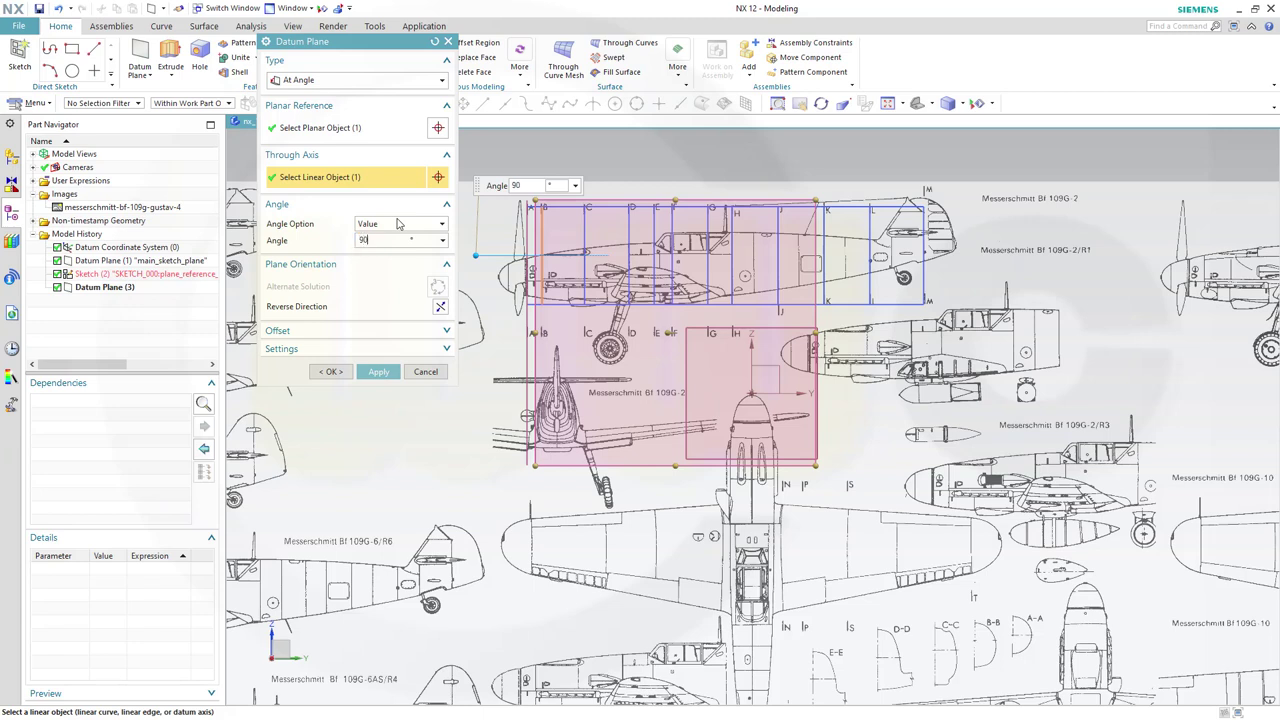
key("Return")
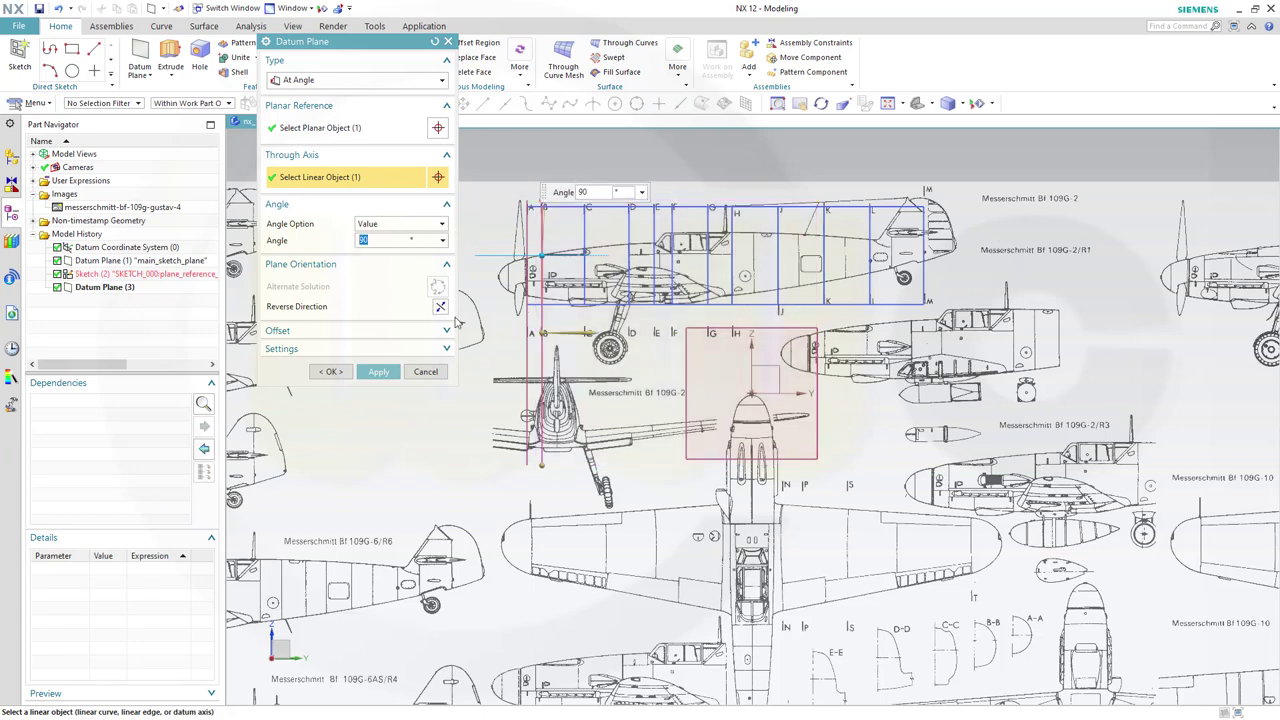
left_click(378, 371)
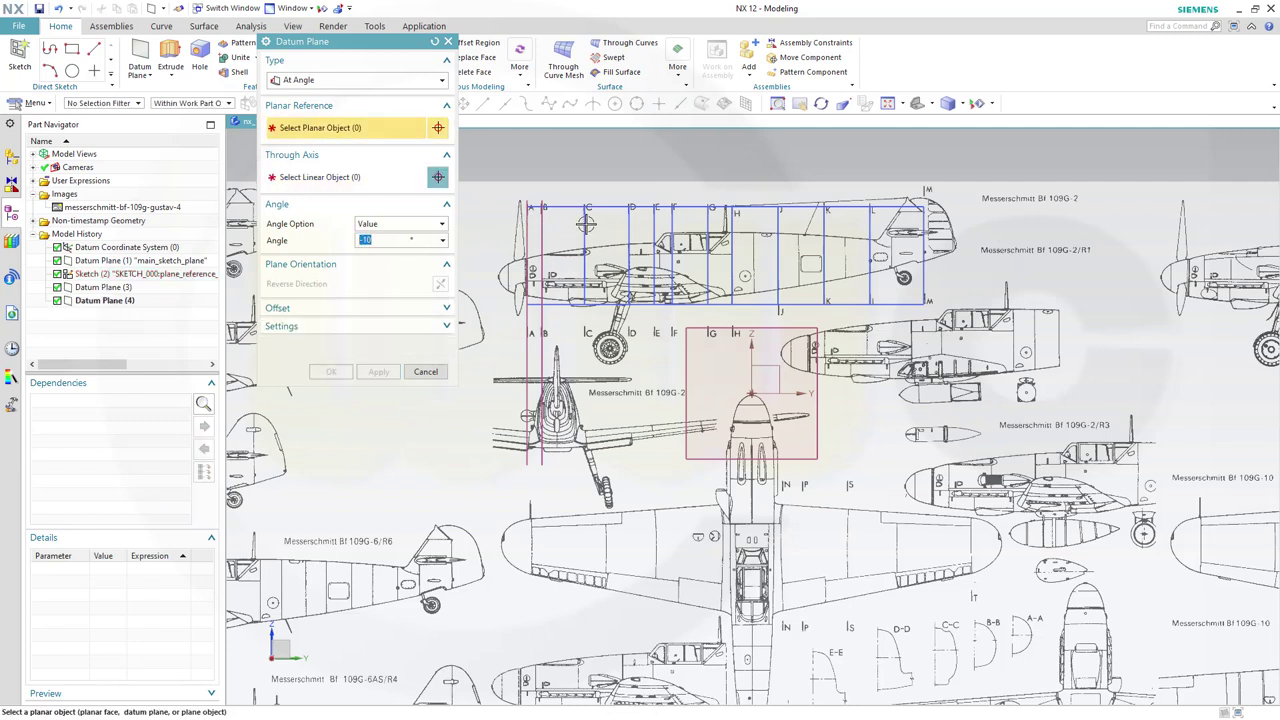
- Add three 90° datum planes through the next vertical station lines on the sketch plane
left_click(687, 333)
left_click(583, 227)
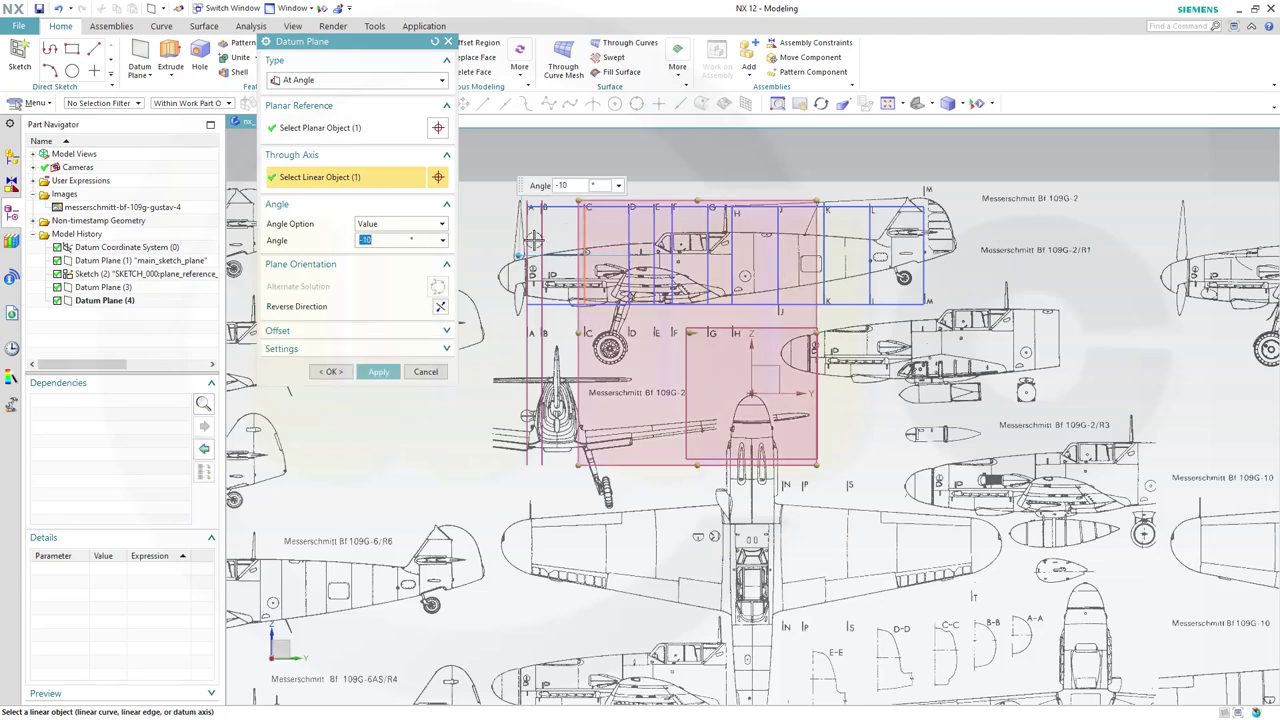
key("Return")
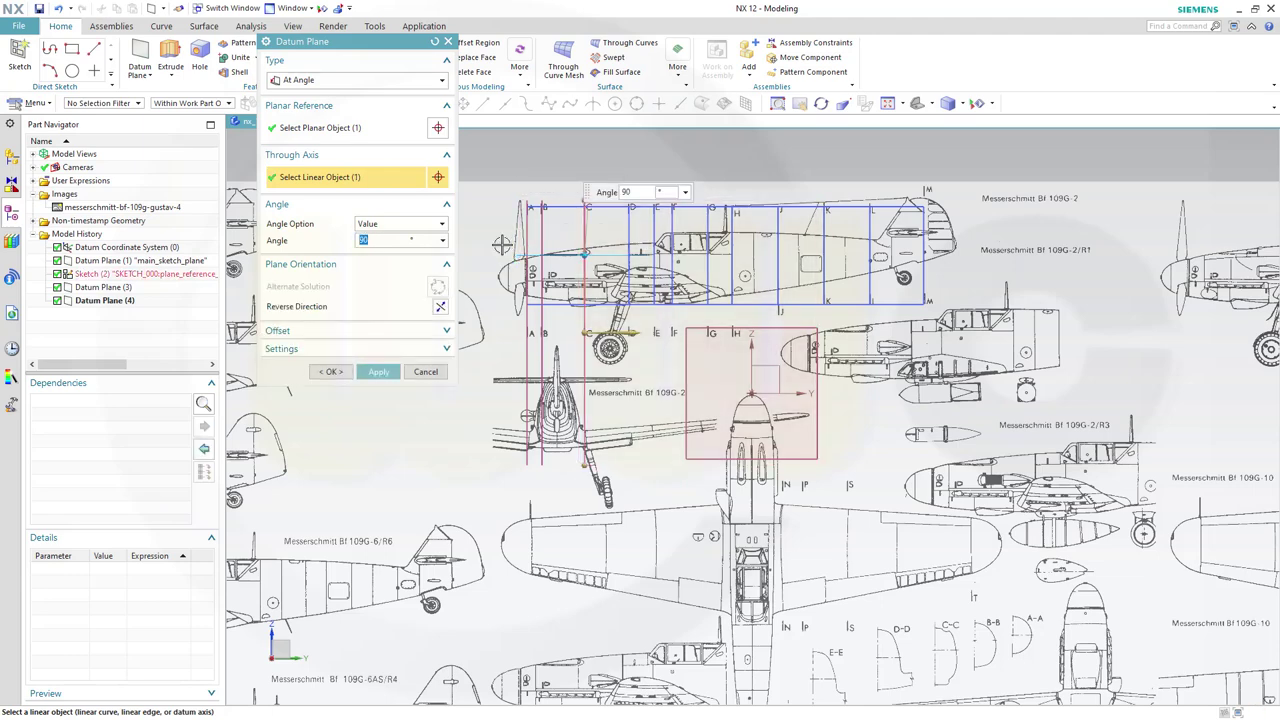
left_click(376, 372)
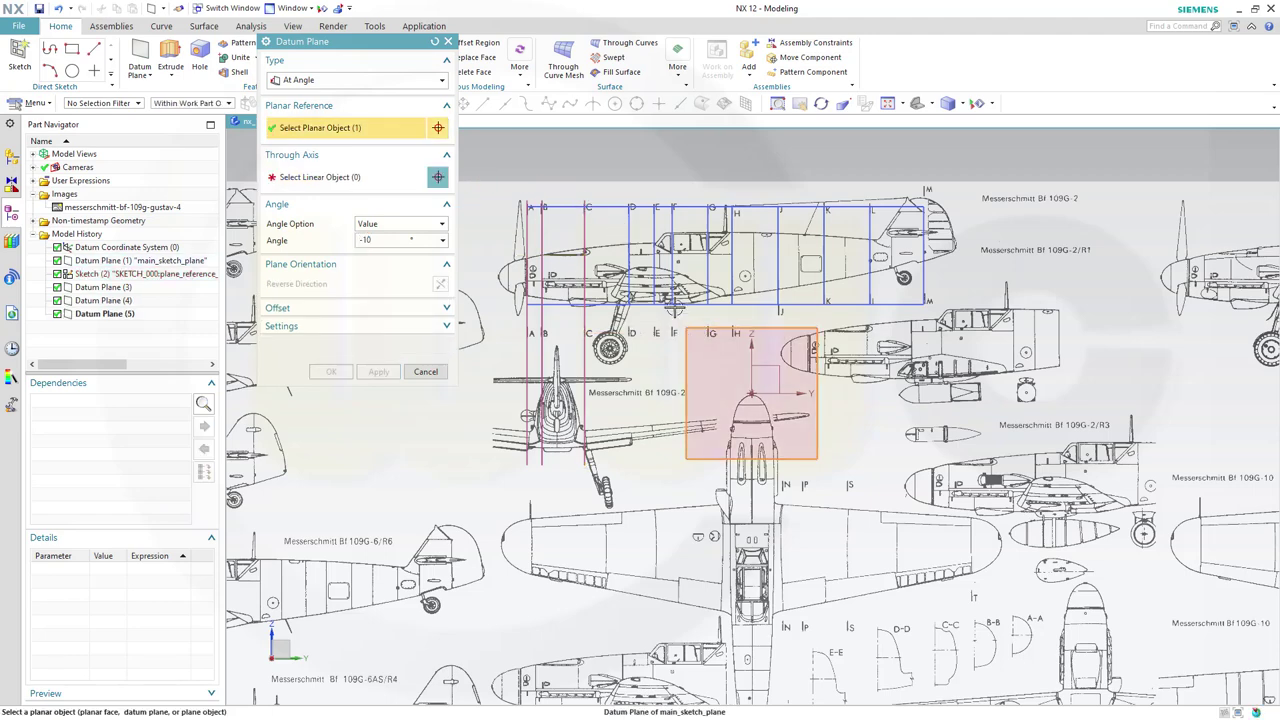
left_click(686, 332)
left_click(629, 229)
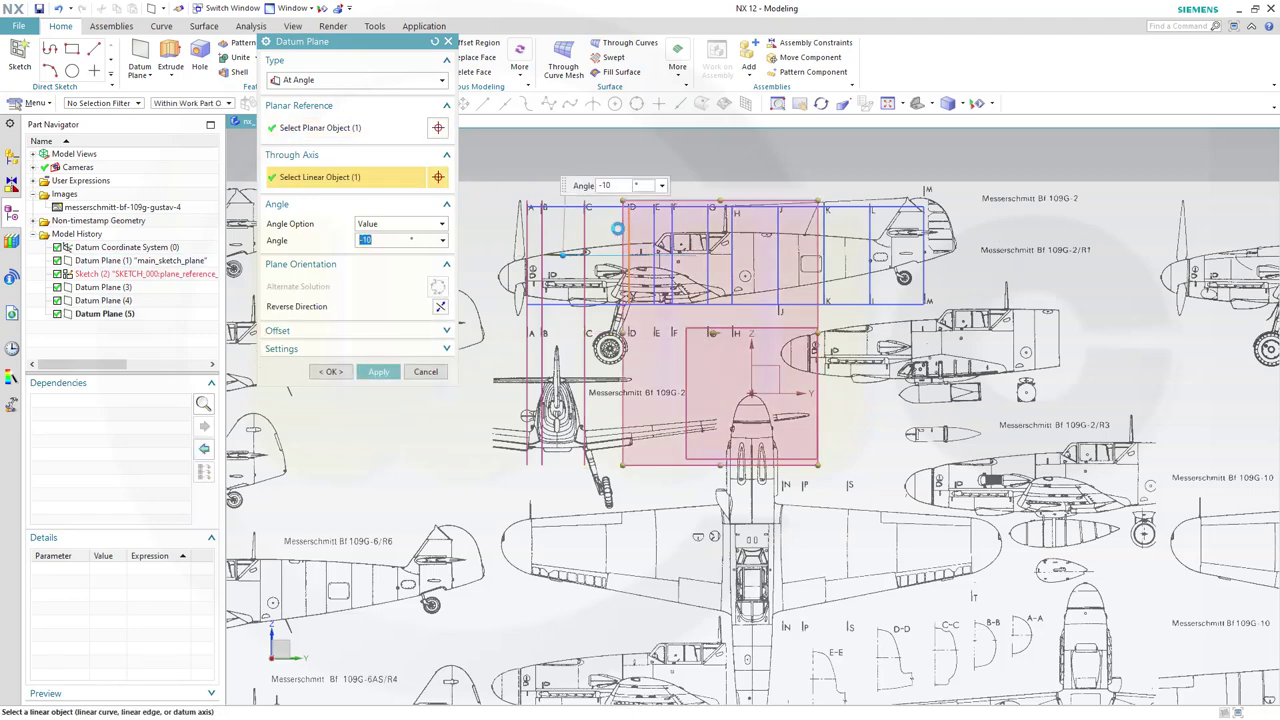
left_click(390, 373)
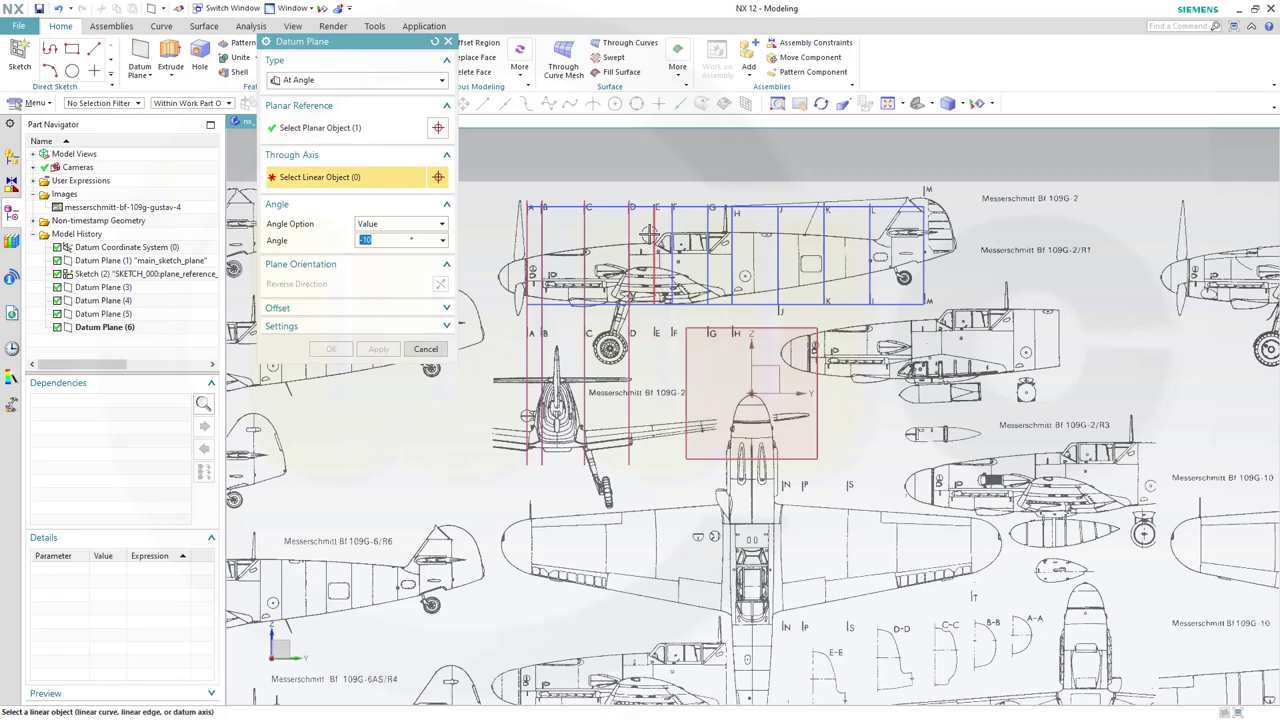
left_click(648, 232)
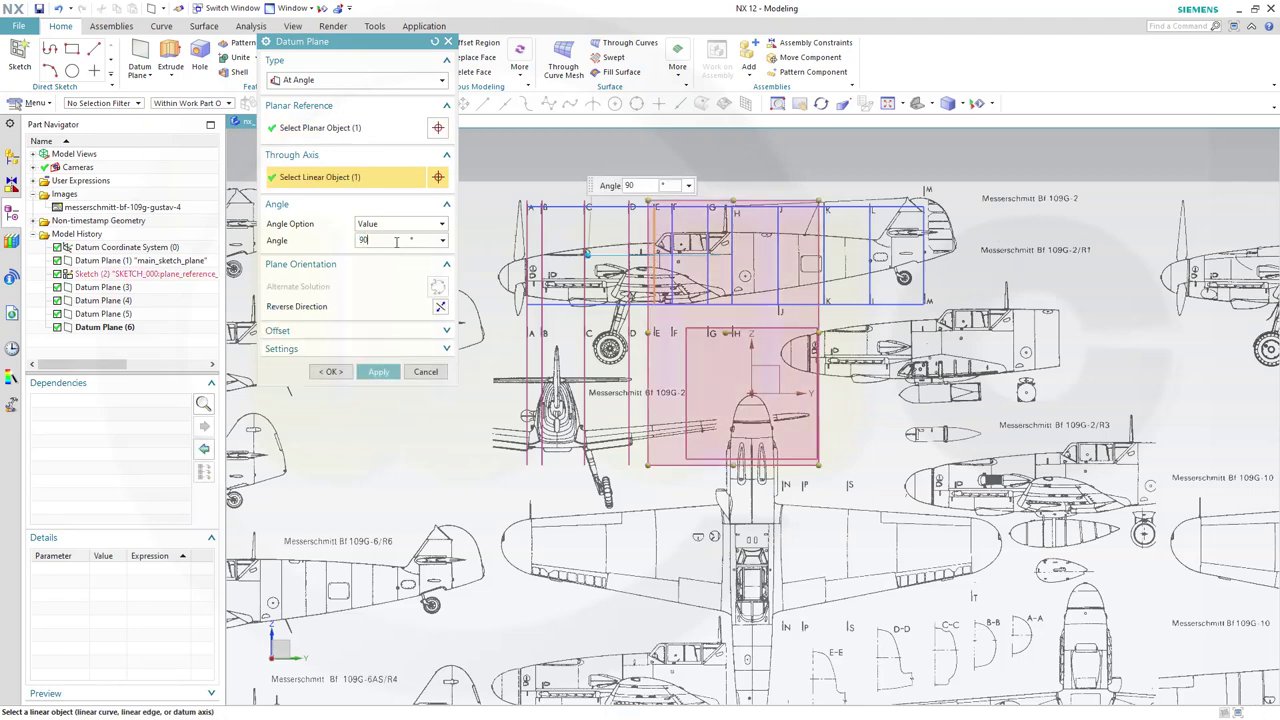
left_click(396, 241)
type("90")
left_click(378, 371)
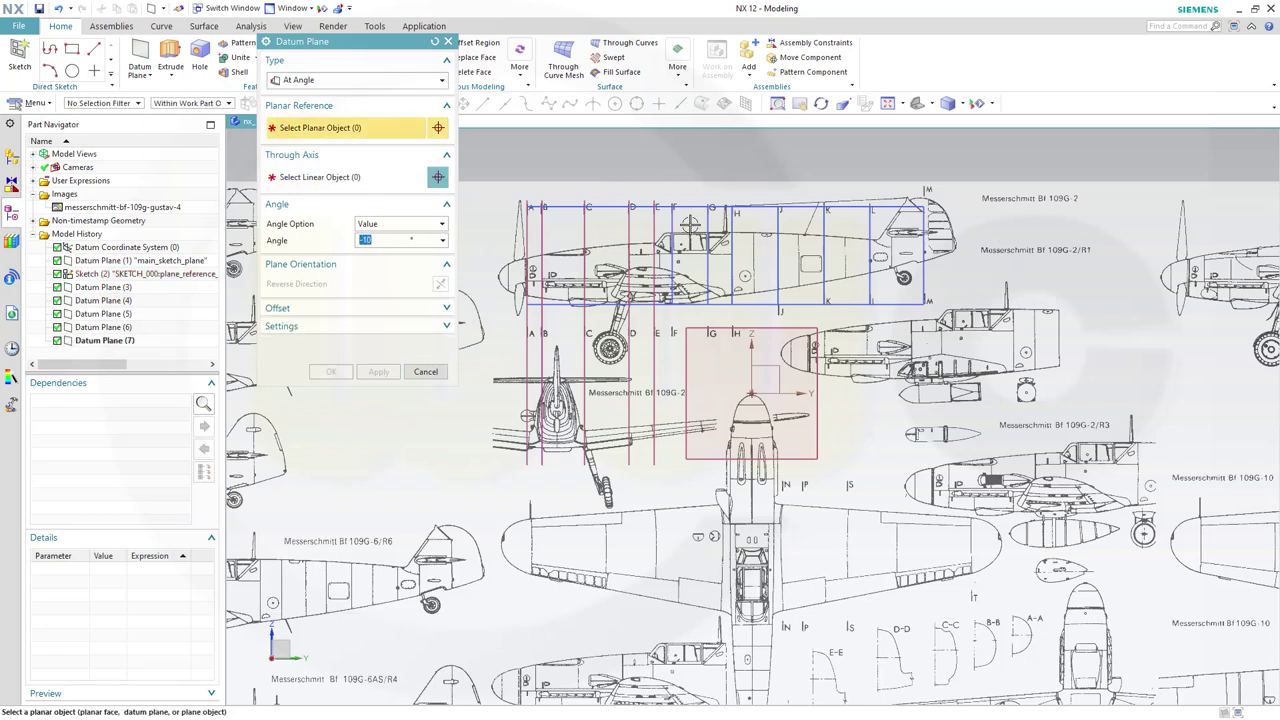
- Add three more 90° station datum planes and close the Datum Plane dialog
left_click(685, 325)
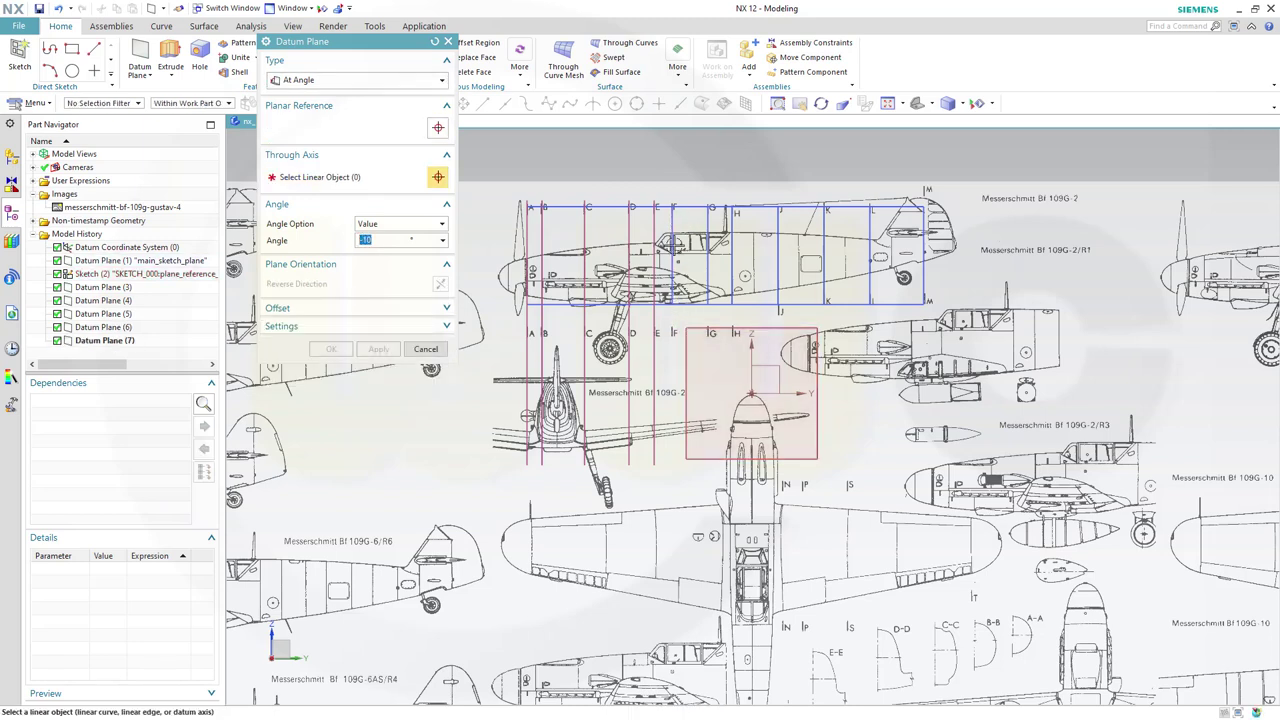
left_click(670, 245)
type("90")
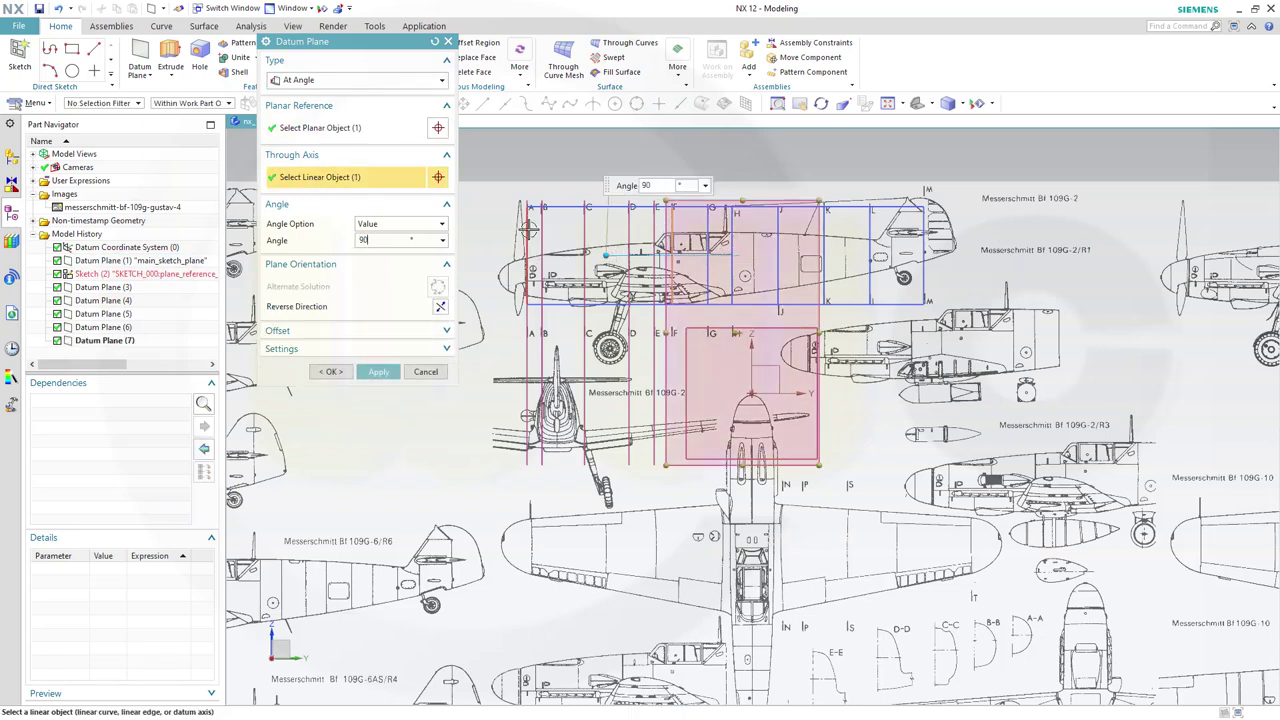
key("Return")
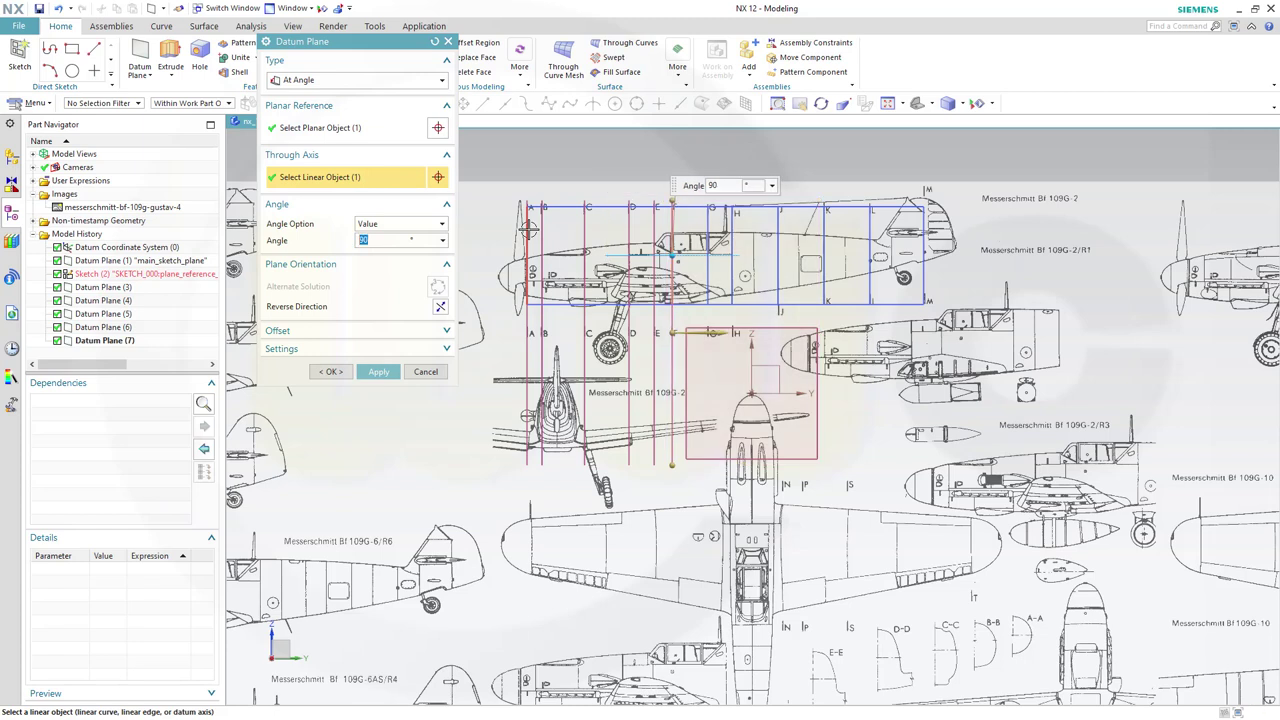
left_click(378, 371)
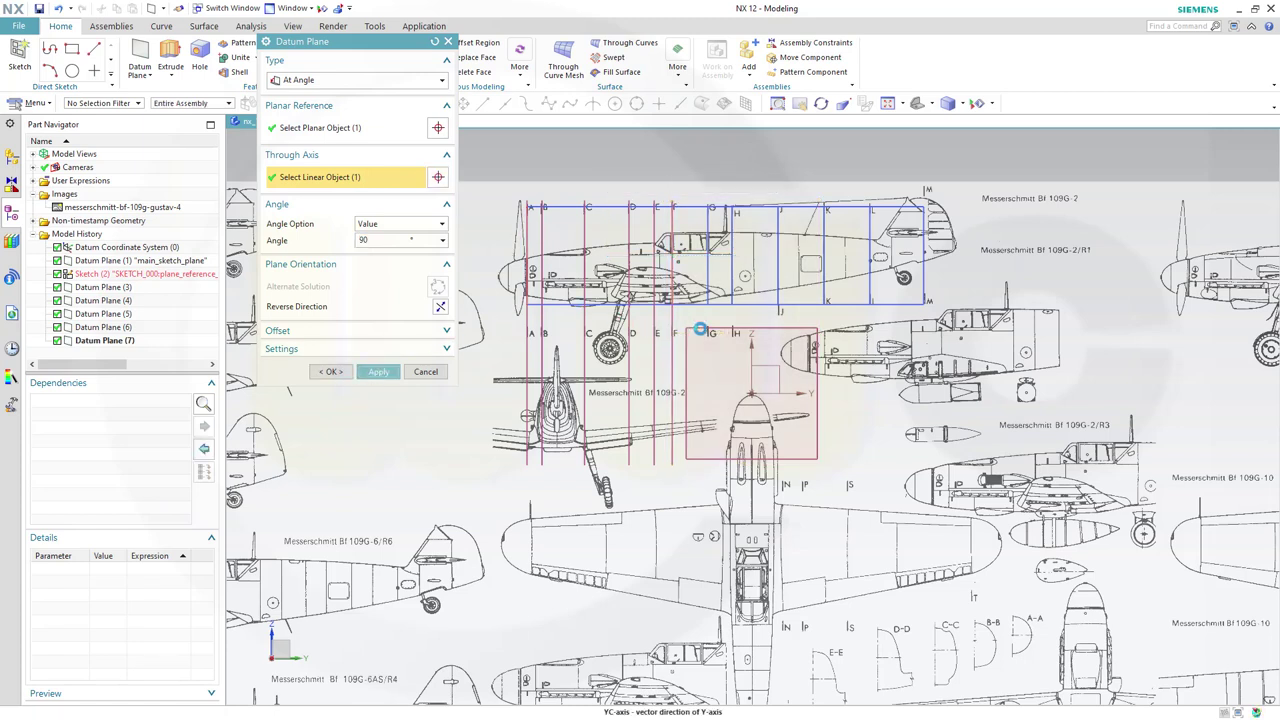
left_click(702, 336)
left_click(708, 255)
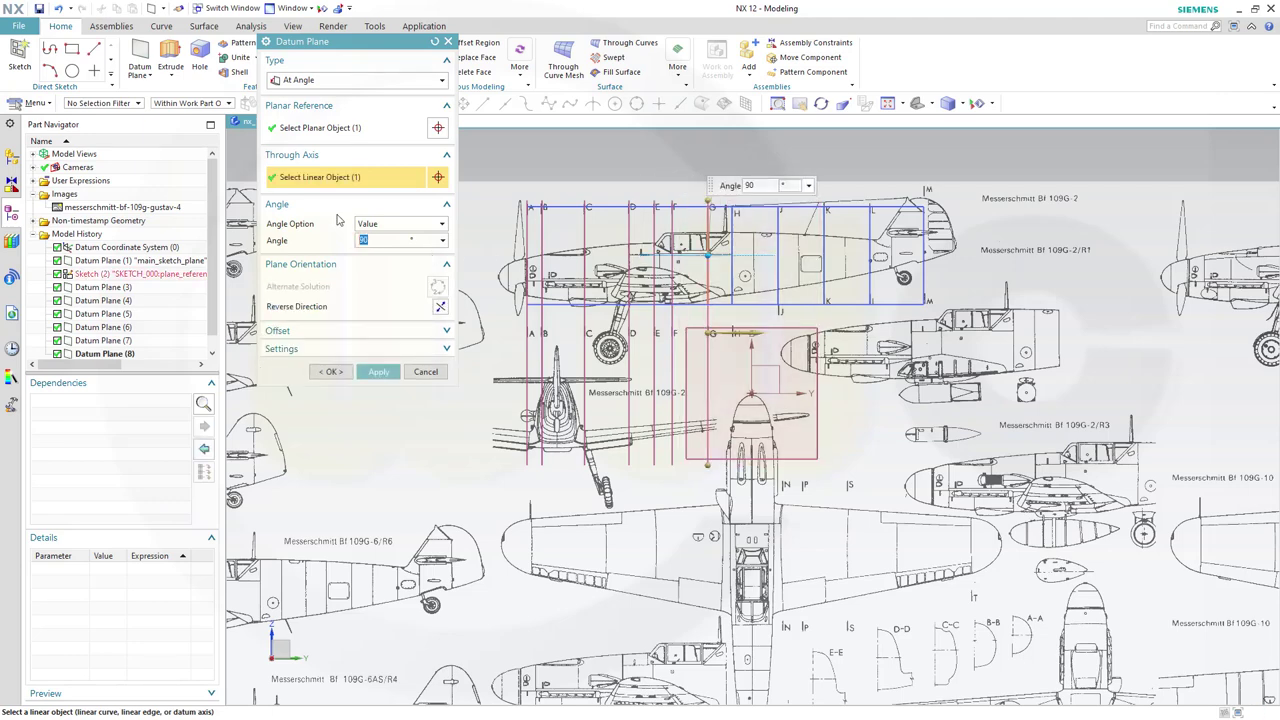
left_click(378, 371)
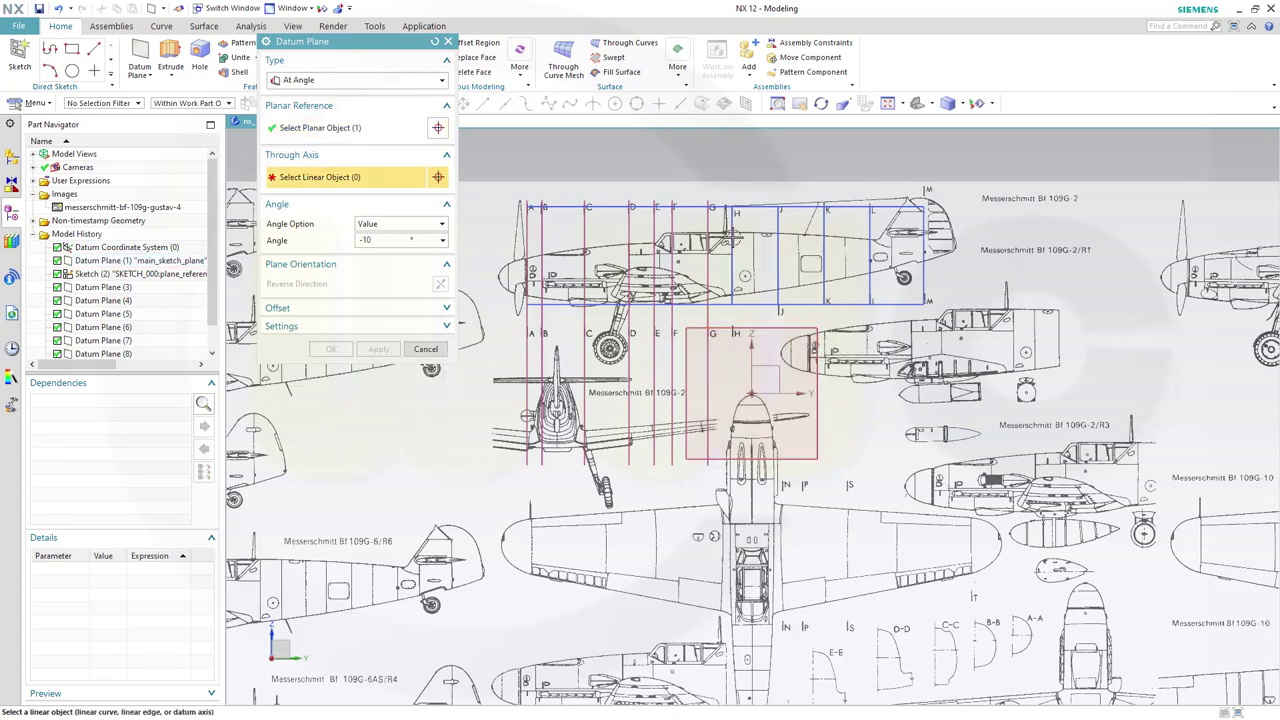
left_click(731, 240)
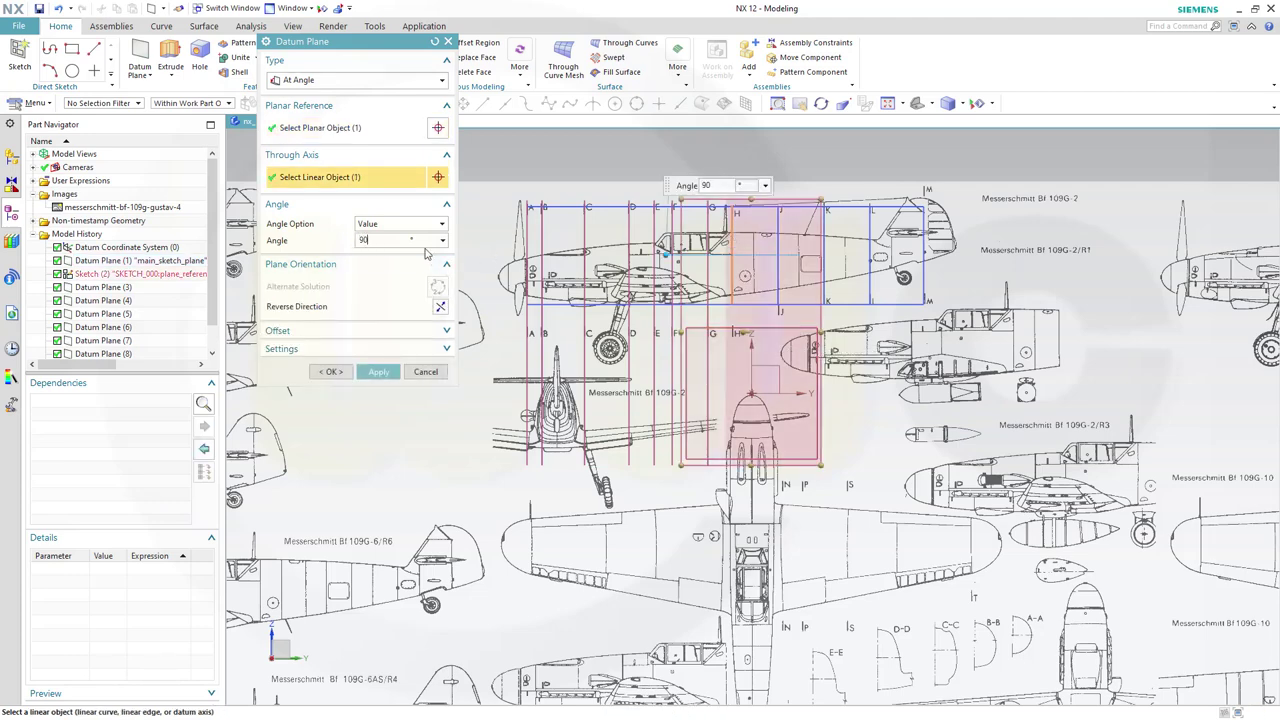
left_click(332, 371)
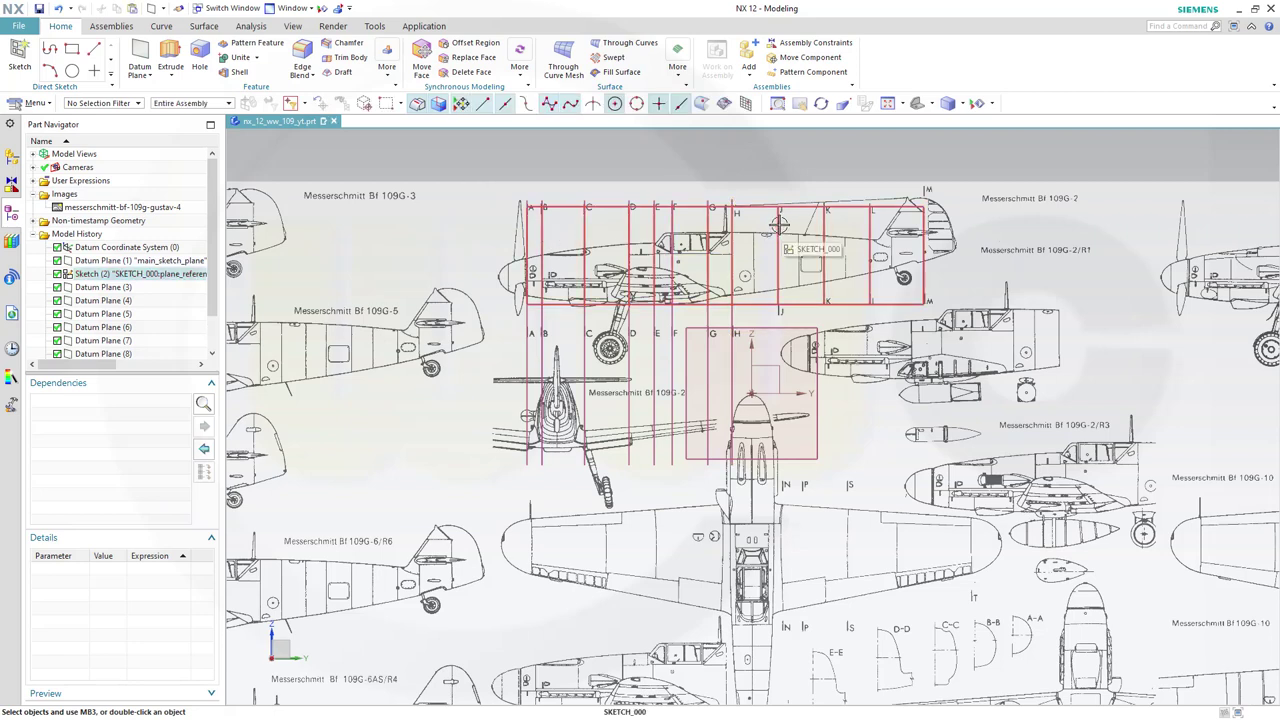
- Add 90° datum planes through station J and the following lines up to the tail
left_click(141, 57)
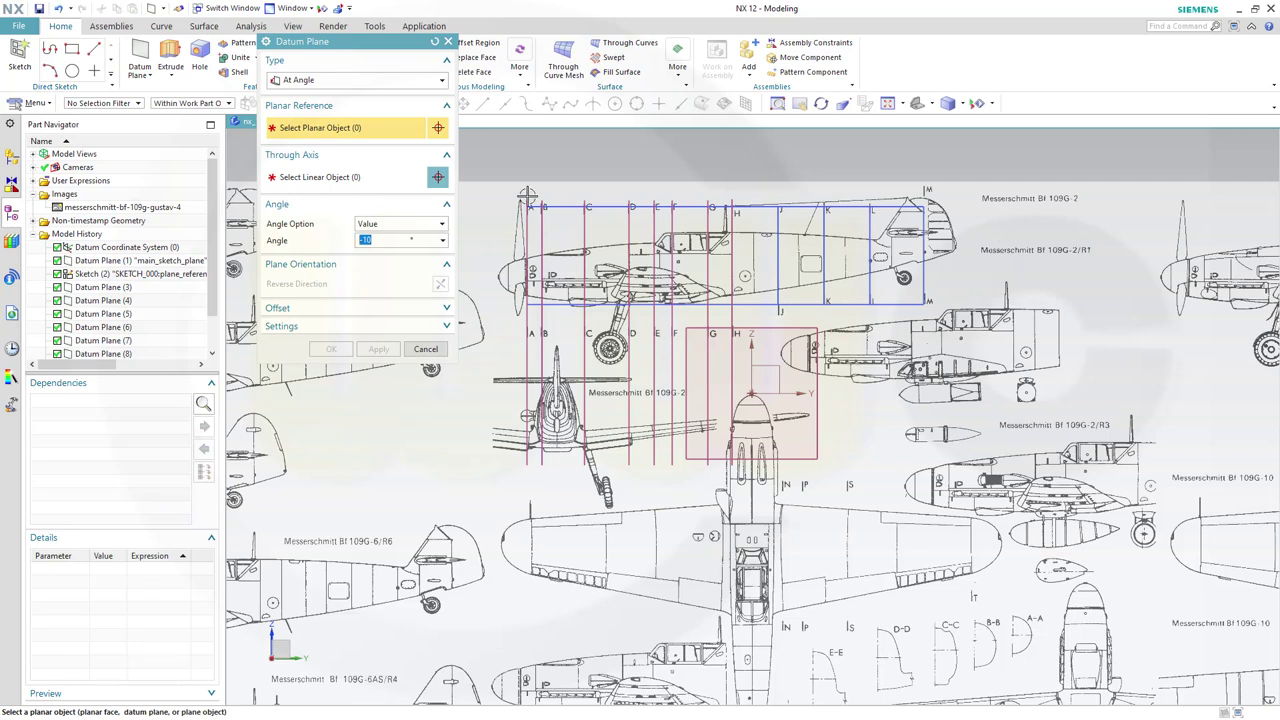
left_click(749, 318)
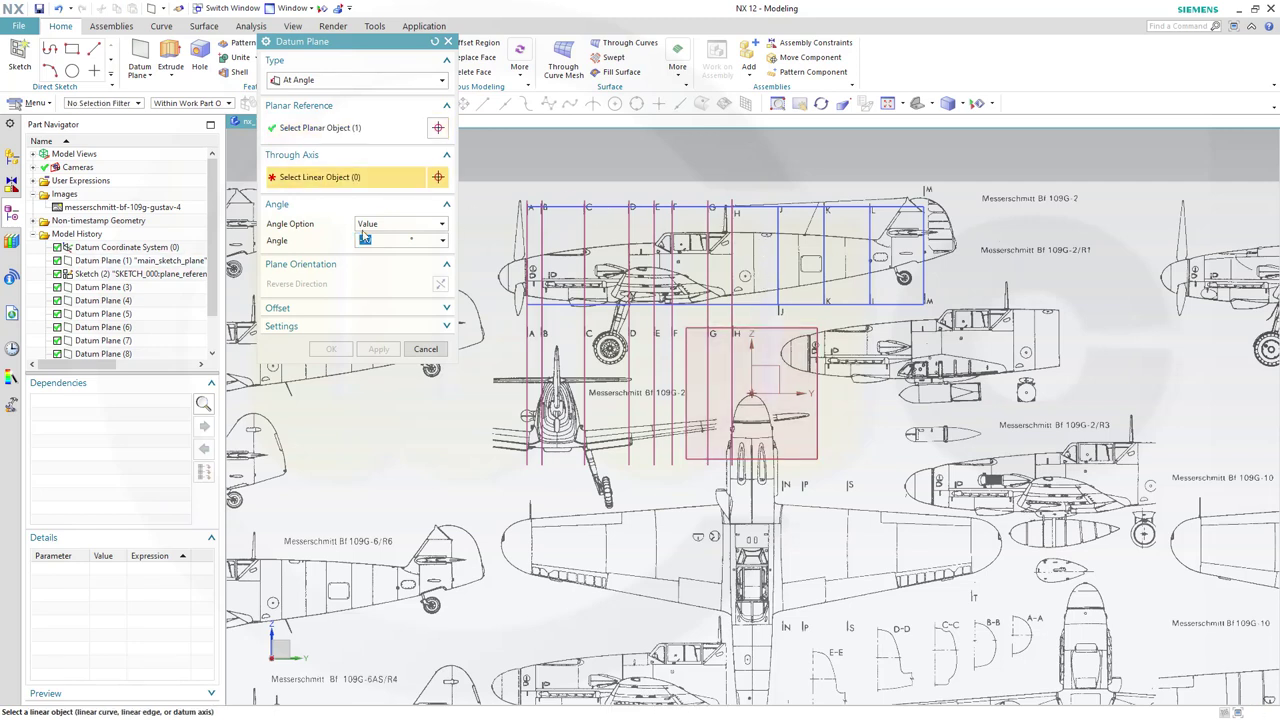
left_click(778, 234)
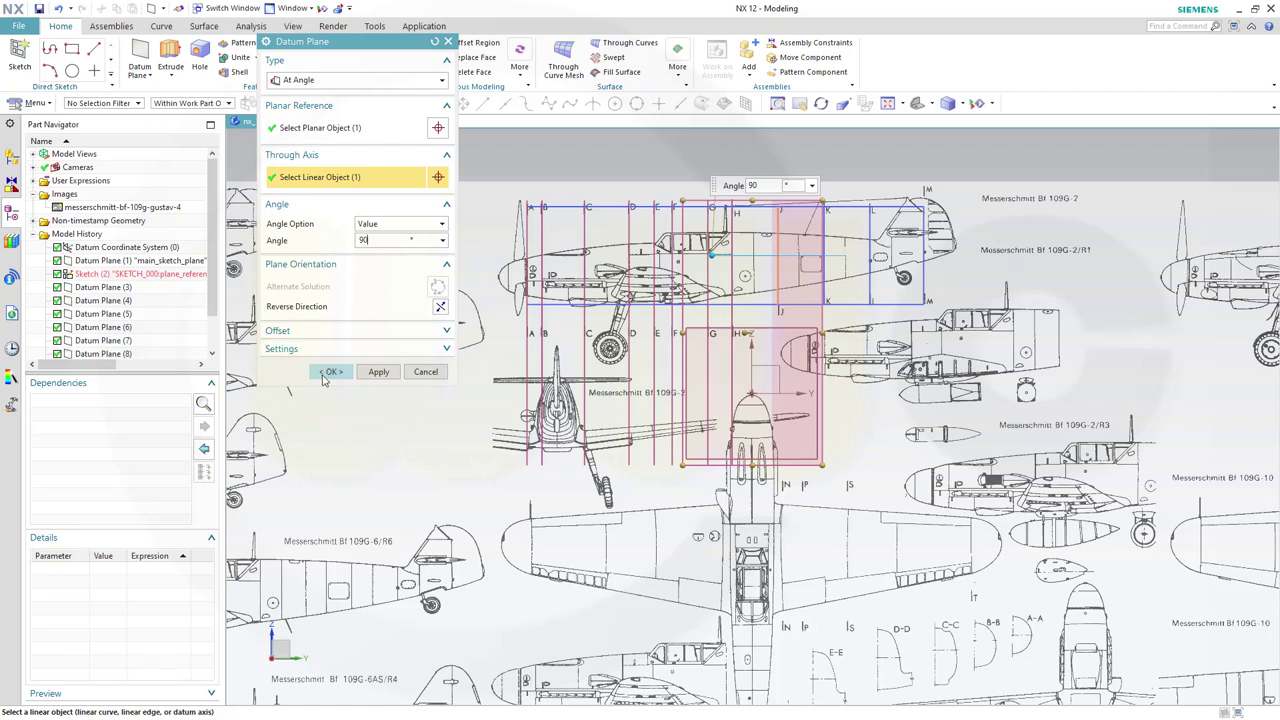
left_click(378, 371)
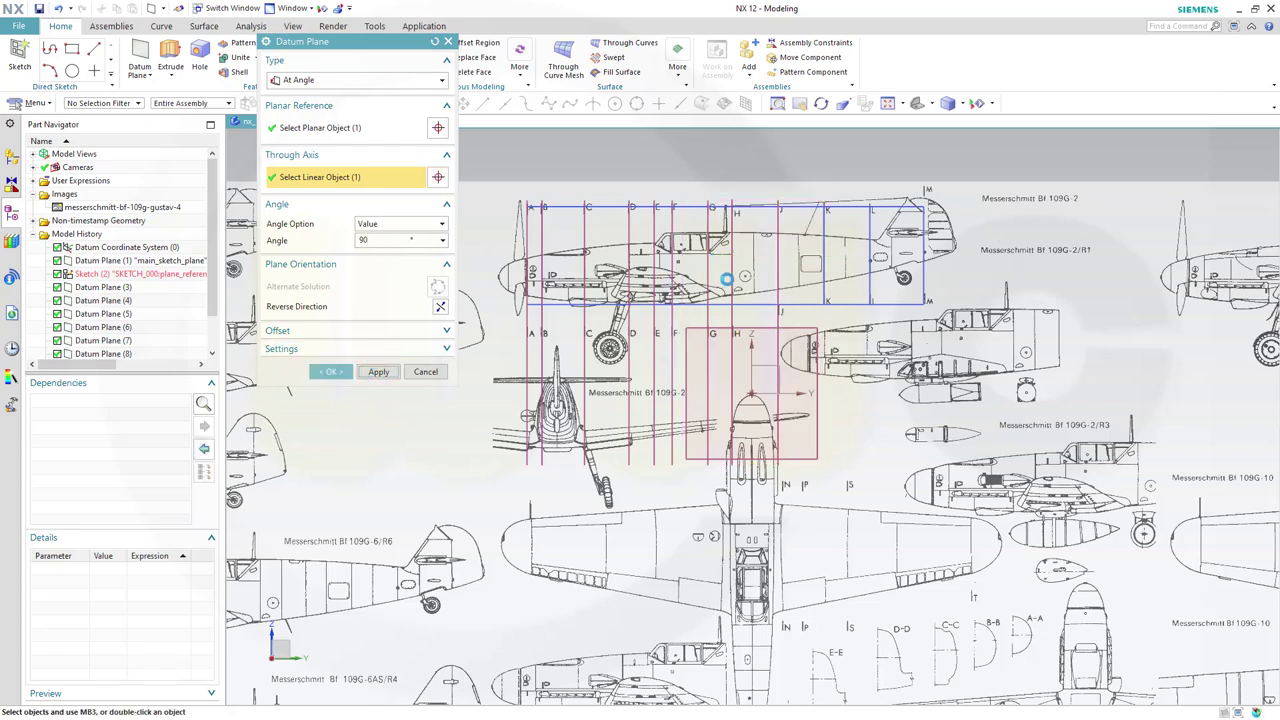
left_click(755, 336)
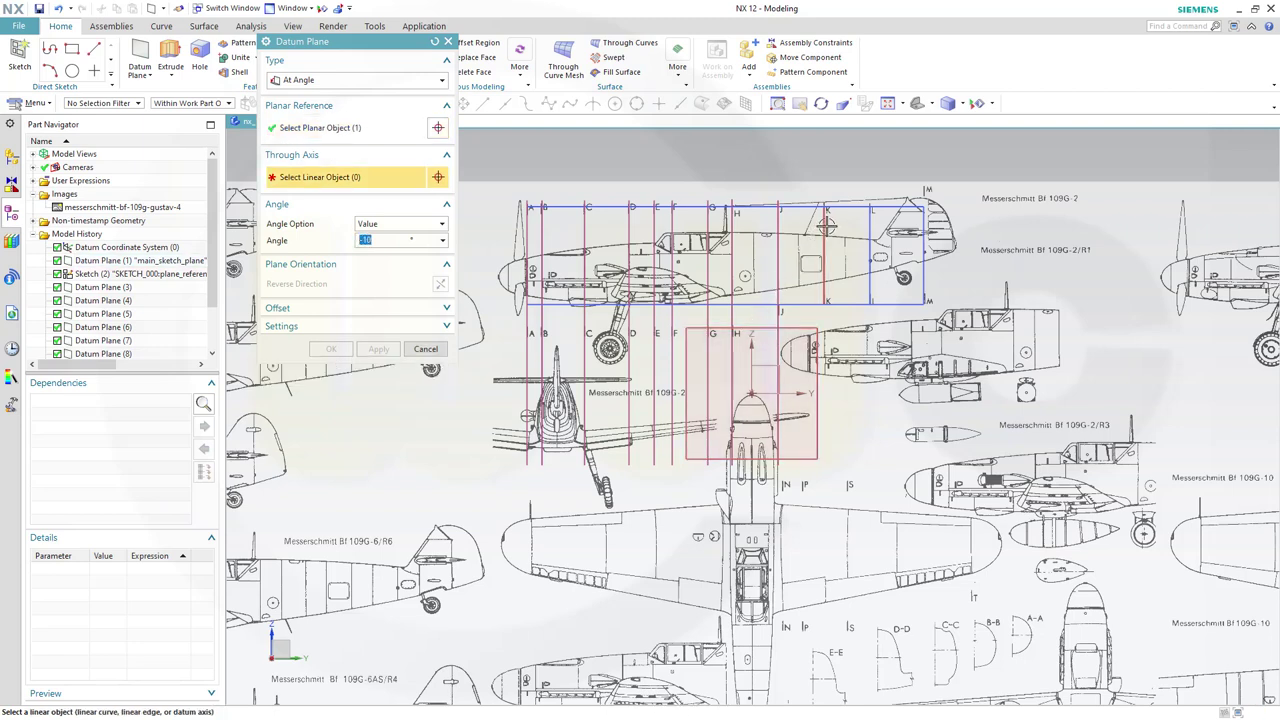
left_click(697, 225)
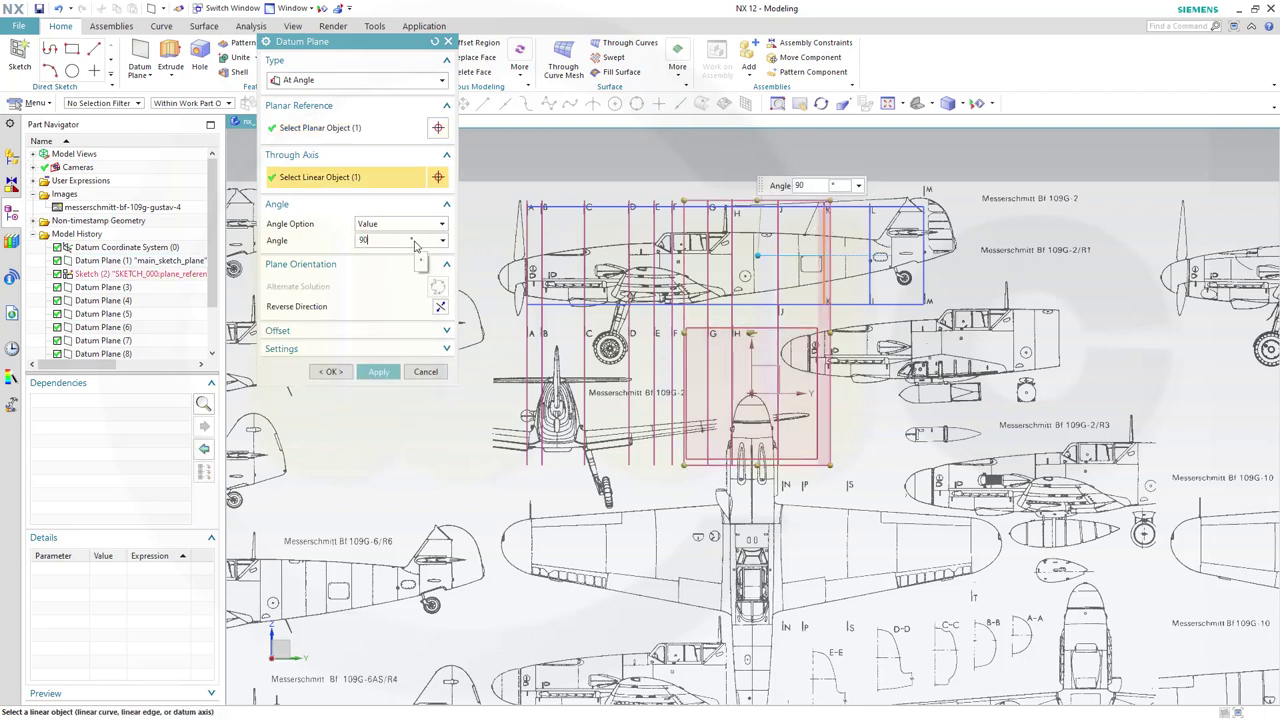
left_click(377, 370)
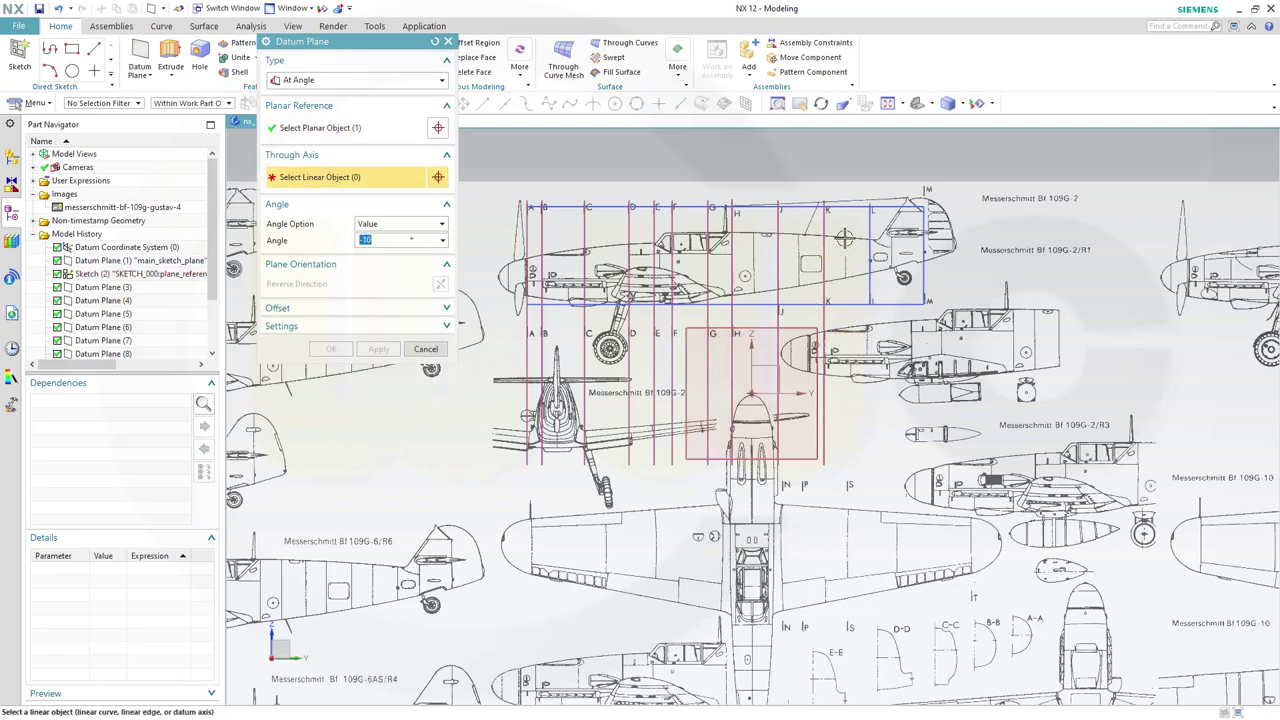
left_click(873, 234)
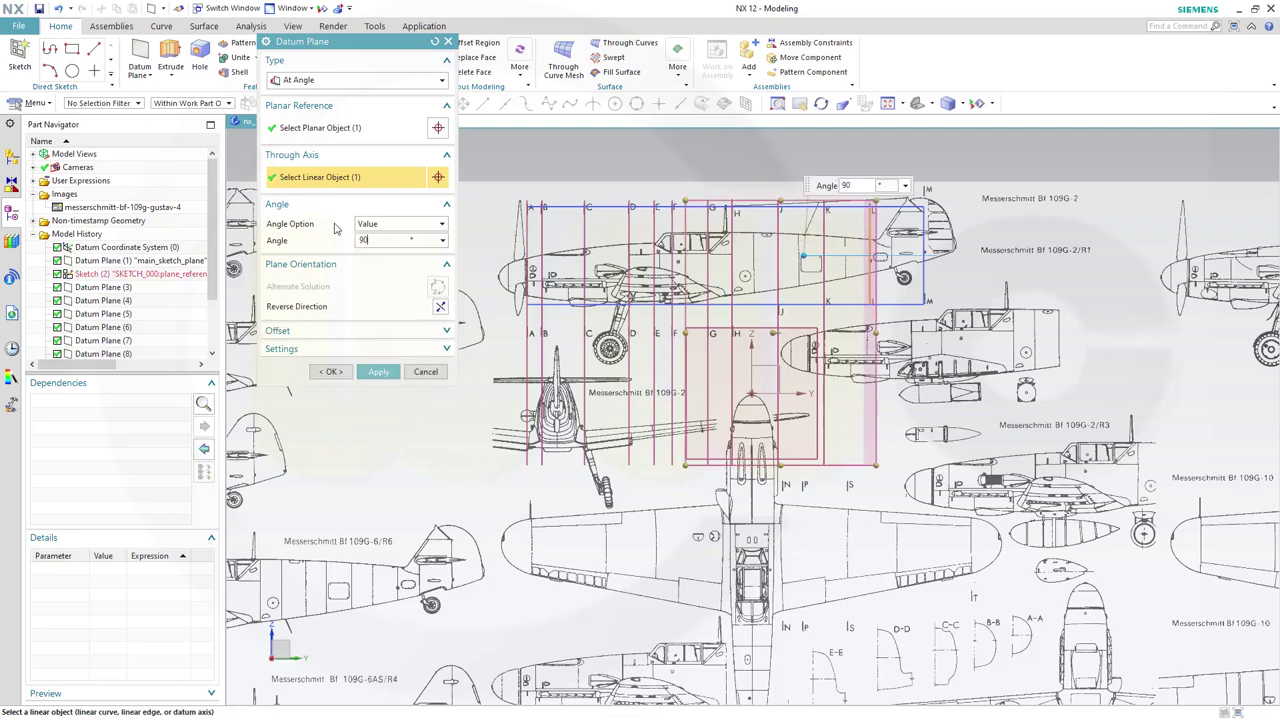
key("Return")
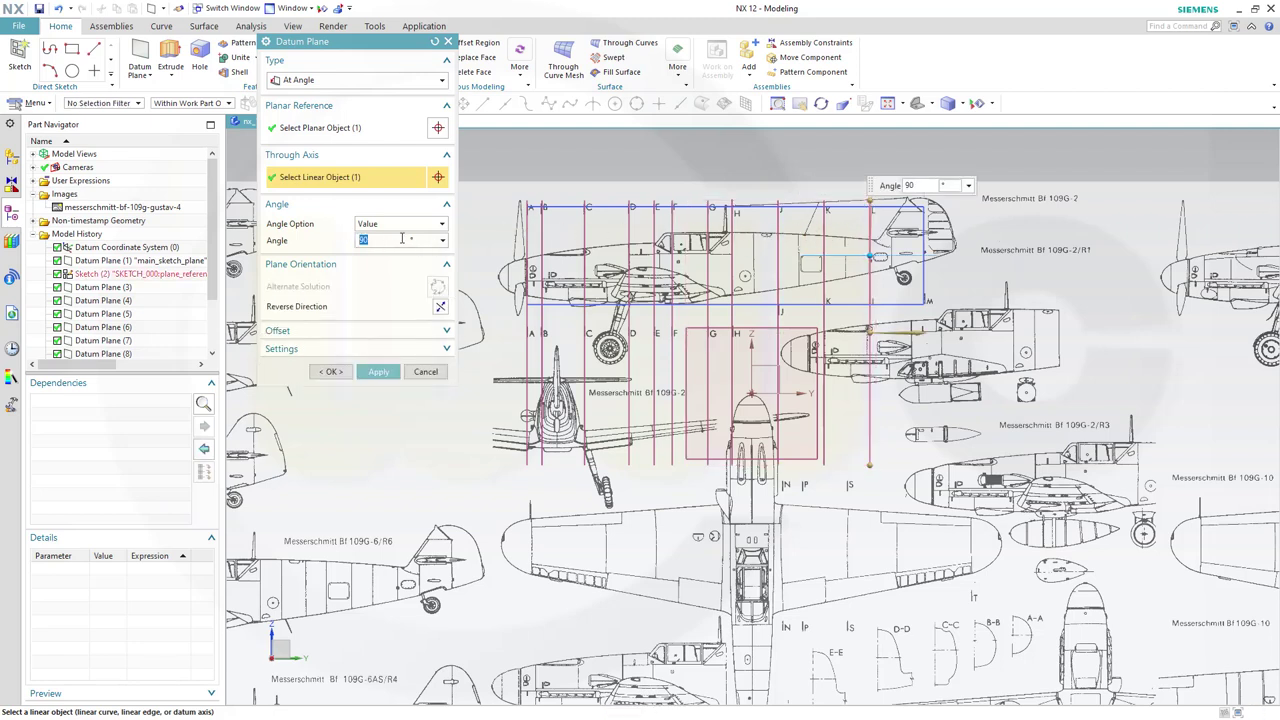
left_click(420, 372)
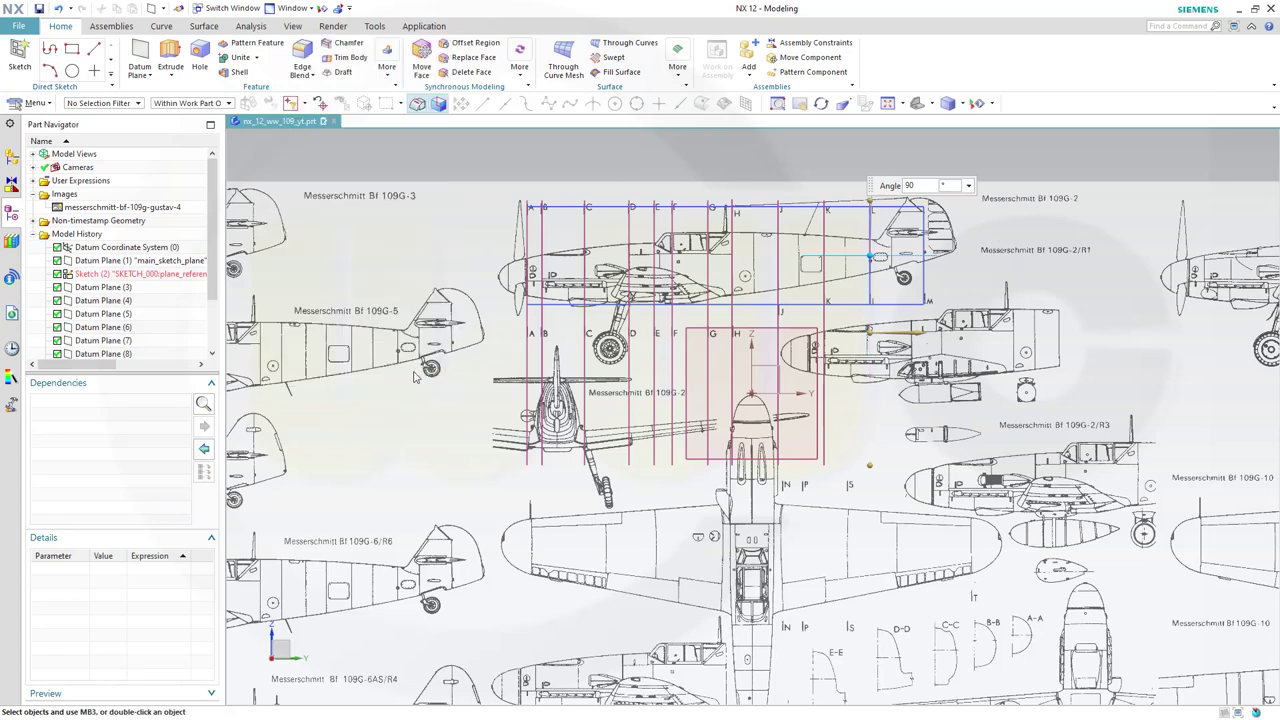
- Add two final 90° datum planes through Line14 and the last station line
left_click(140, 56)
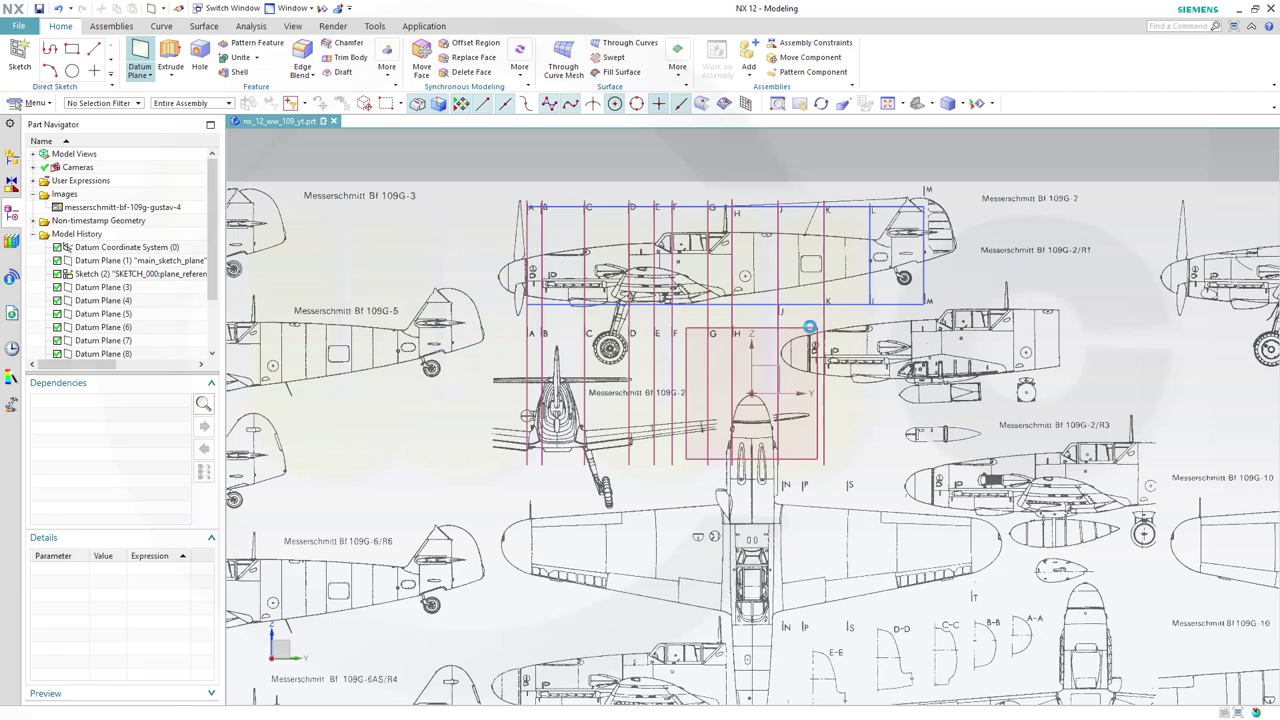
left_click(689, 241)
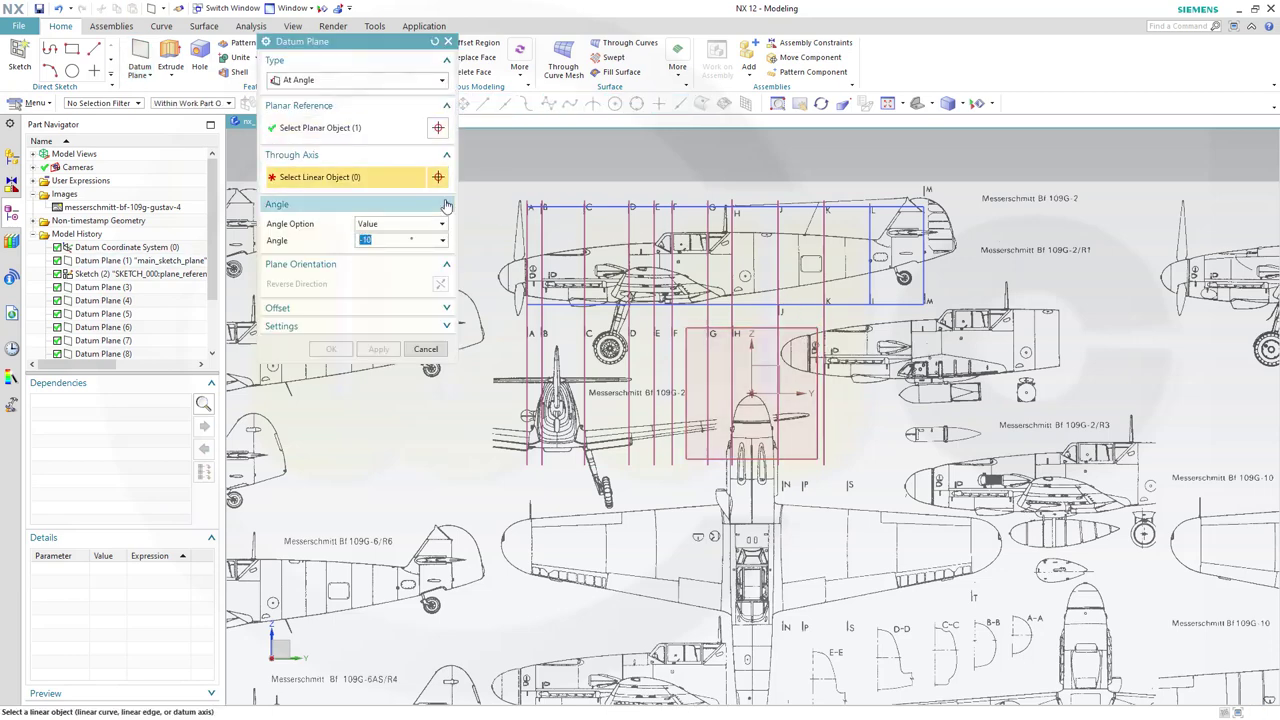
left_click(858, 229)
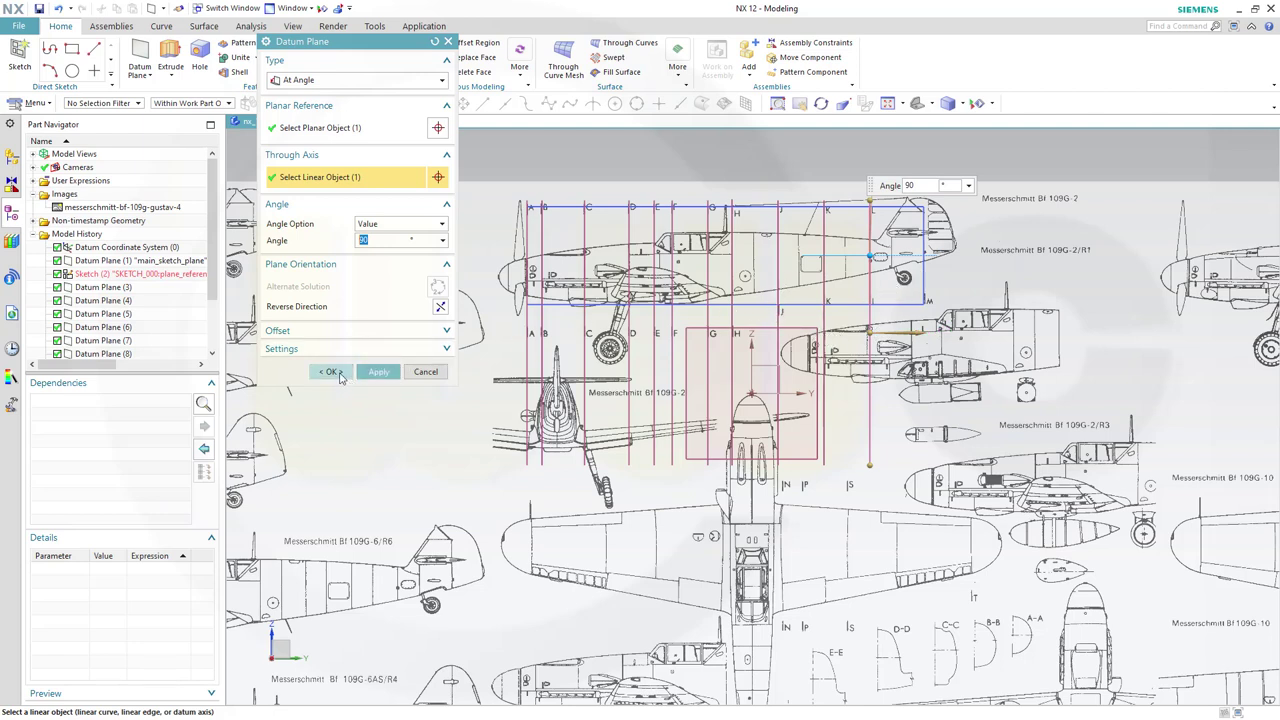
left_click(378, 372)
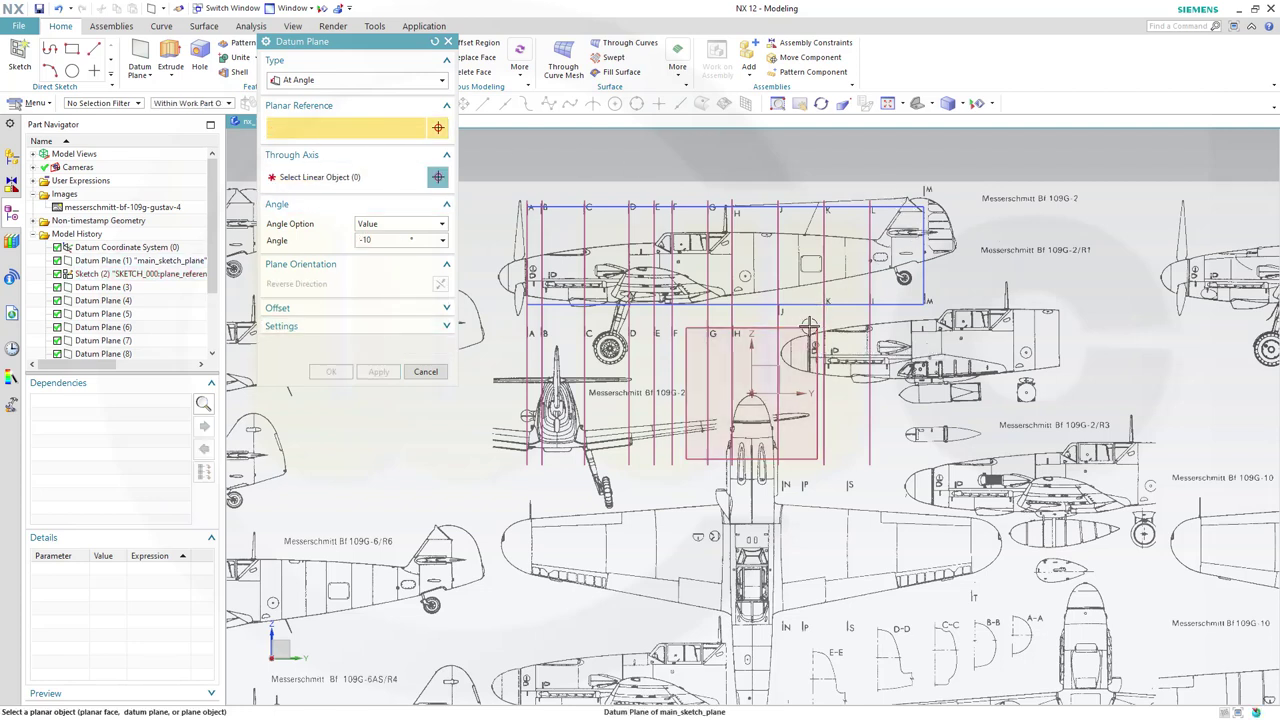
left_click(800, 328)
left_click(924, 256)
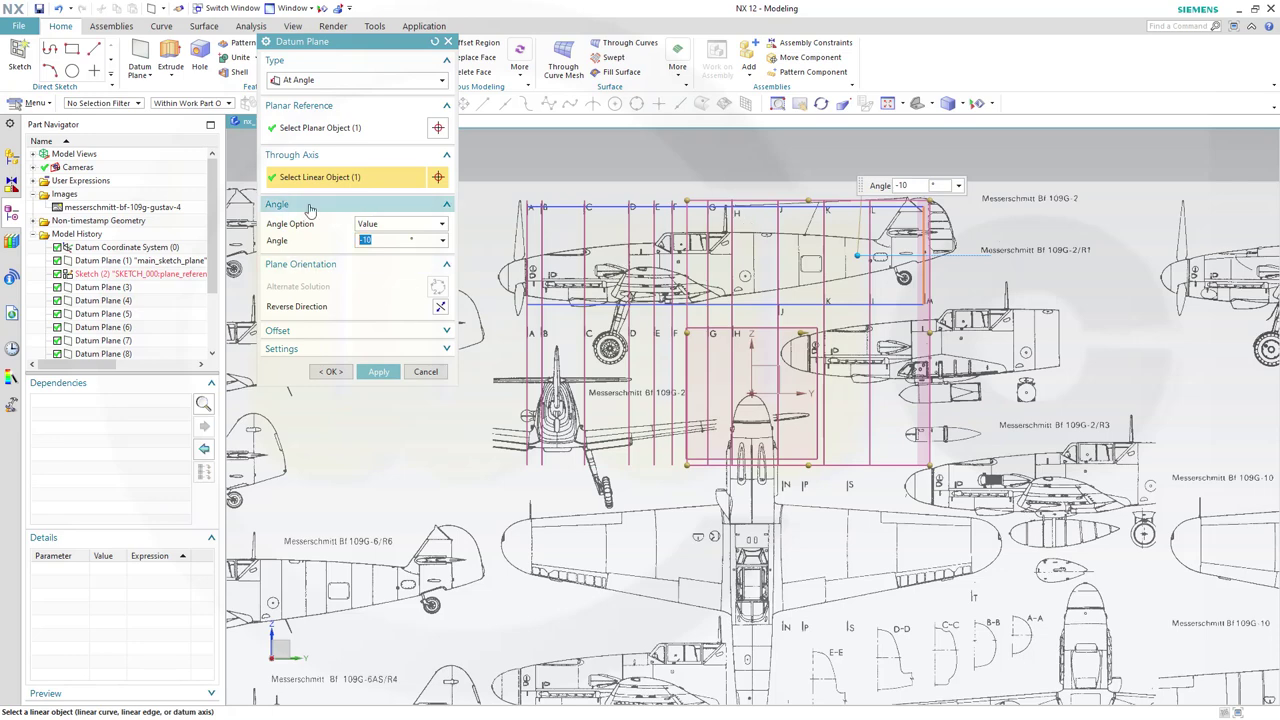
left_click(331, 371)
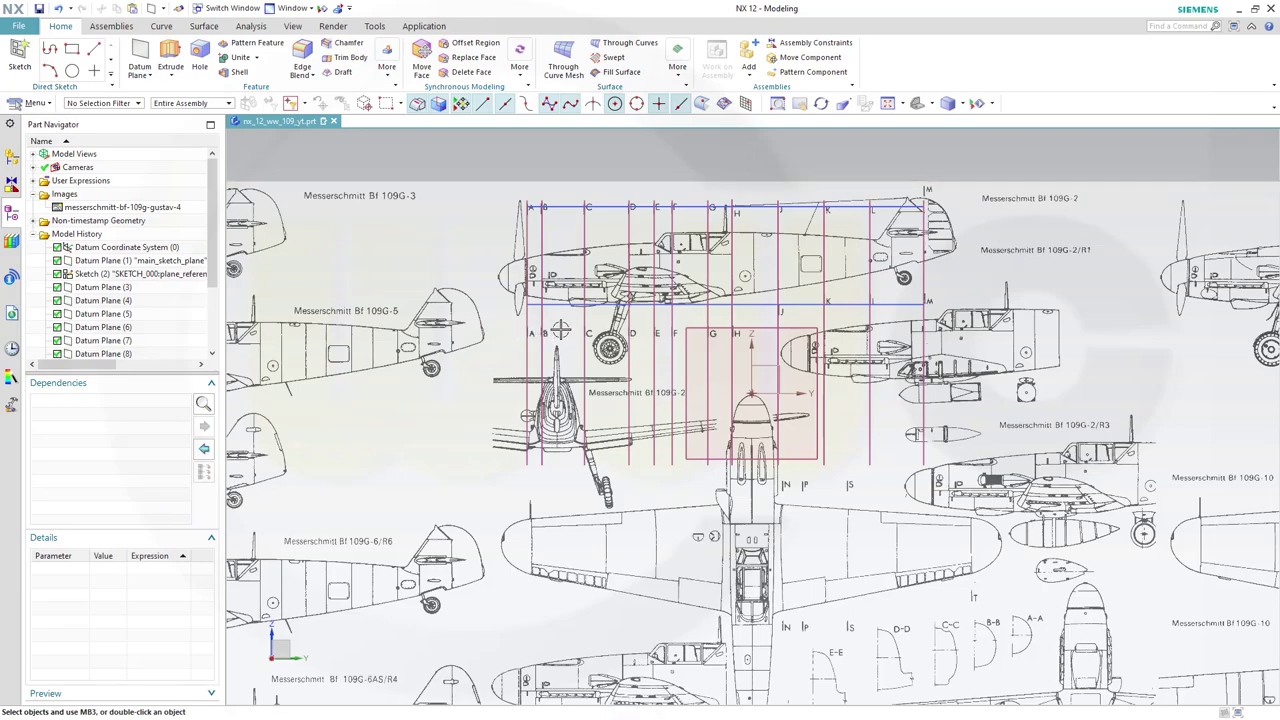
- Expand the part history to list Datum Planes (3) through (14), selecting Datum Plane (3)
mouse_move(561, 329)
middle_mouse_down()
mouse_move(760, 335)
mouse_move(620, 343)
middle_mouse_up()
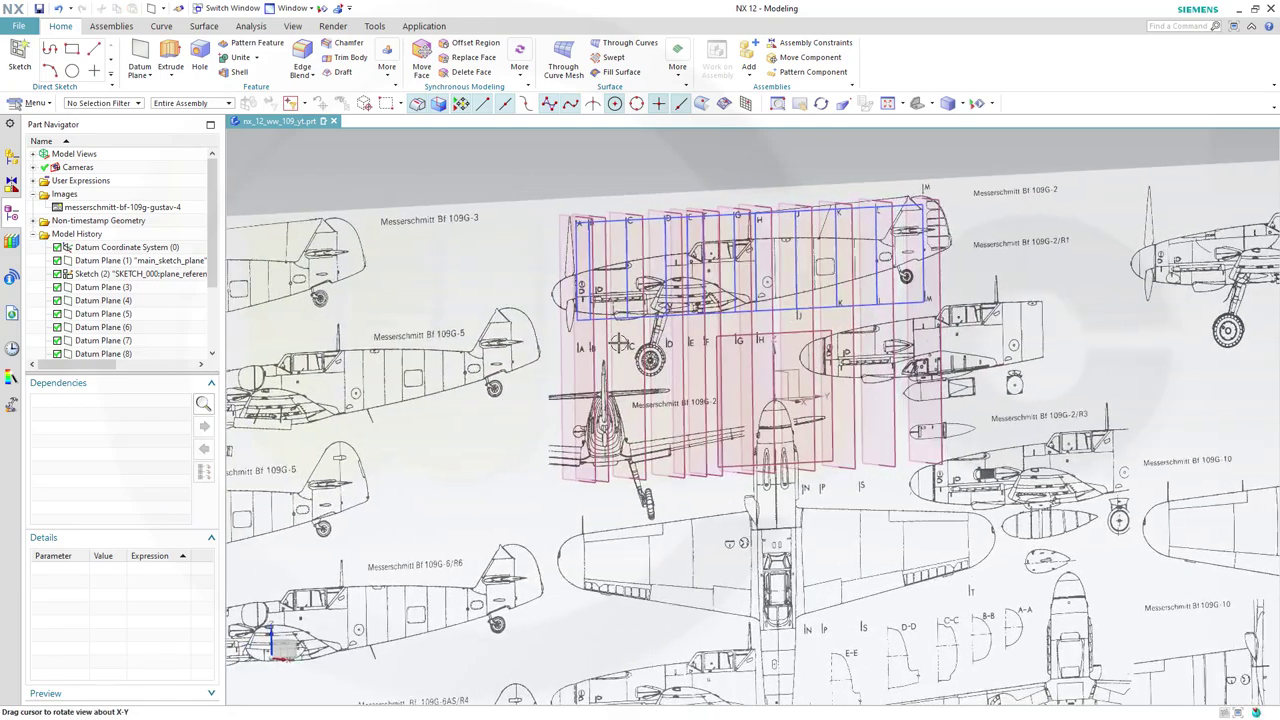
double_click(137, 375)
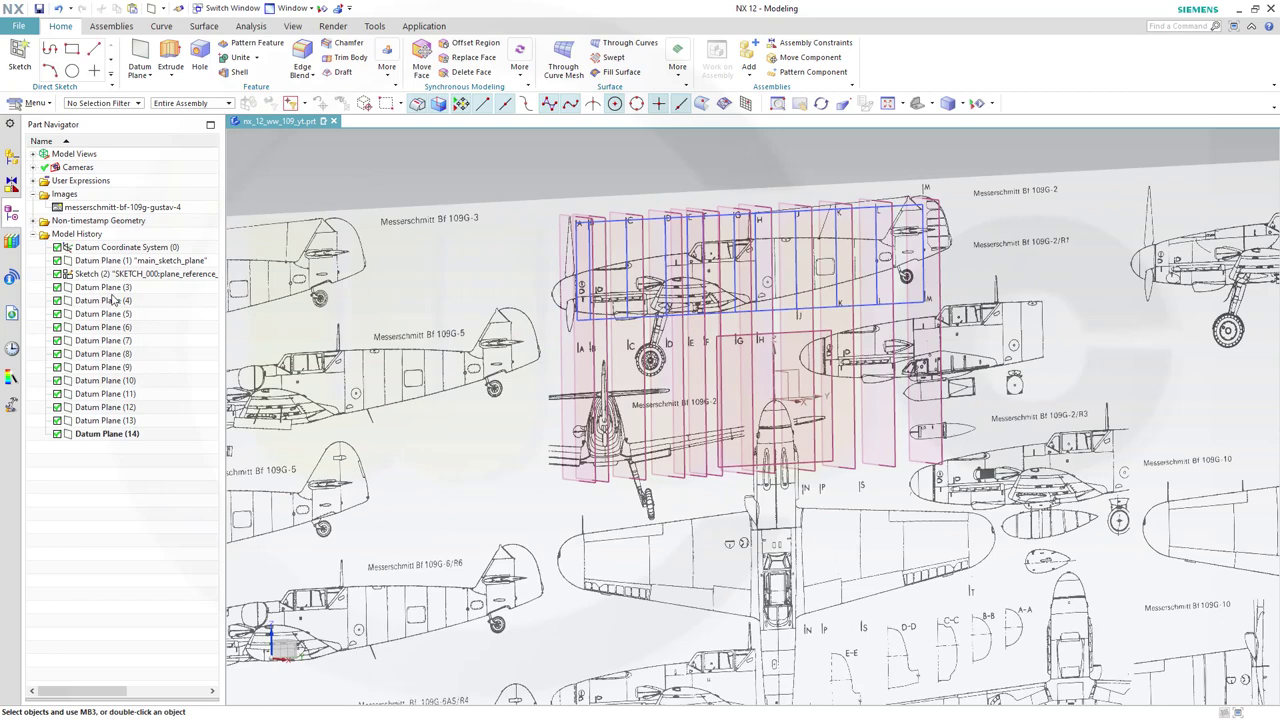
scroll(473, 325, "up", 3)
mouse_move(673, 281)
middle_mouse_down()
mouse_move(713, 270)
mouse_move(699, 201)
middle_mouse_up()
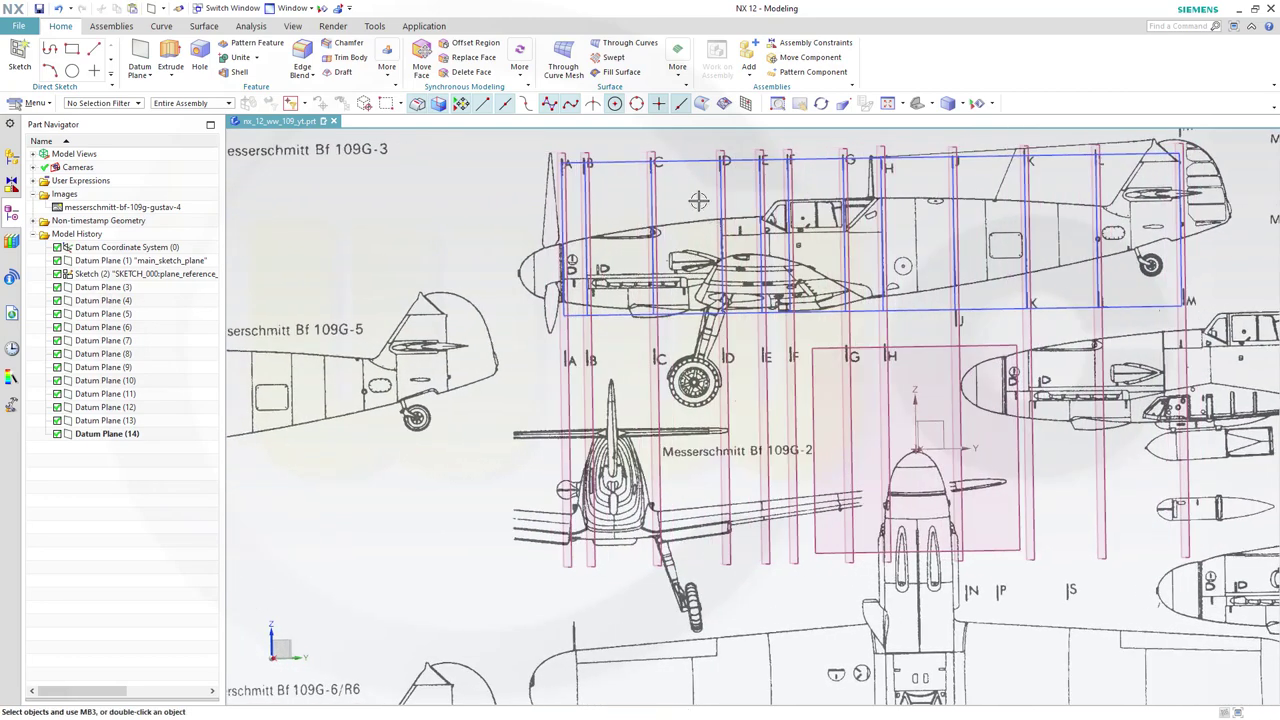
left_click(110, 289)
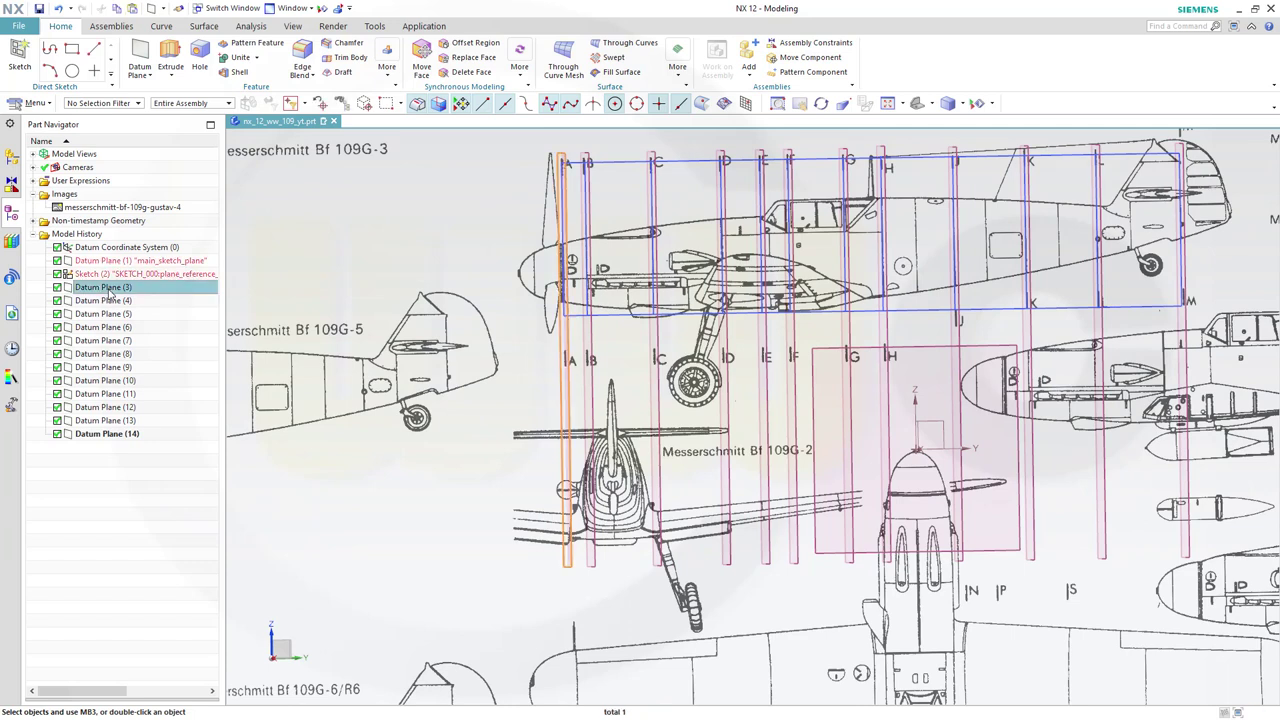
- Rename Datum Planes (3) to (5) as A, B and C
left_click(110, 289)
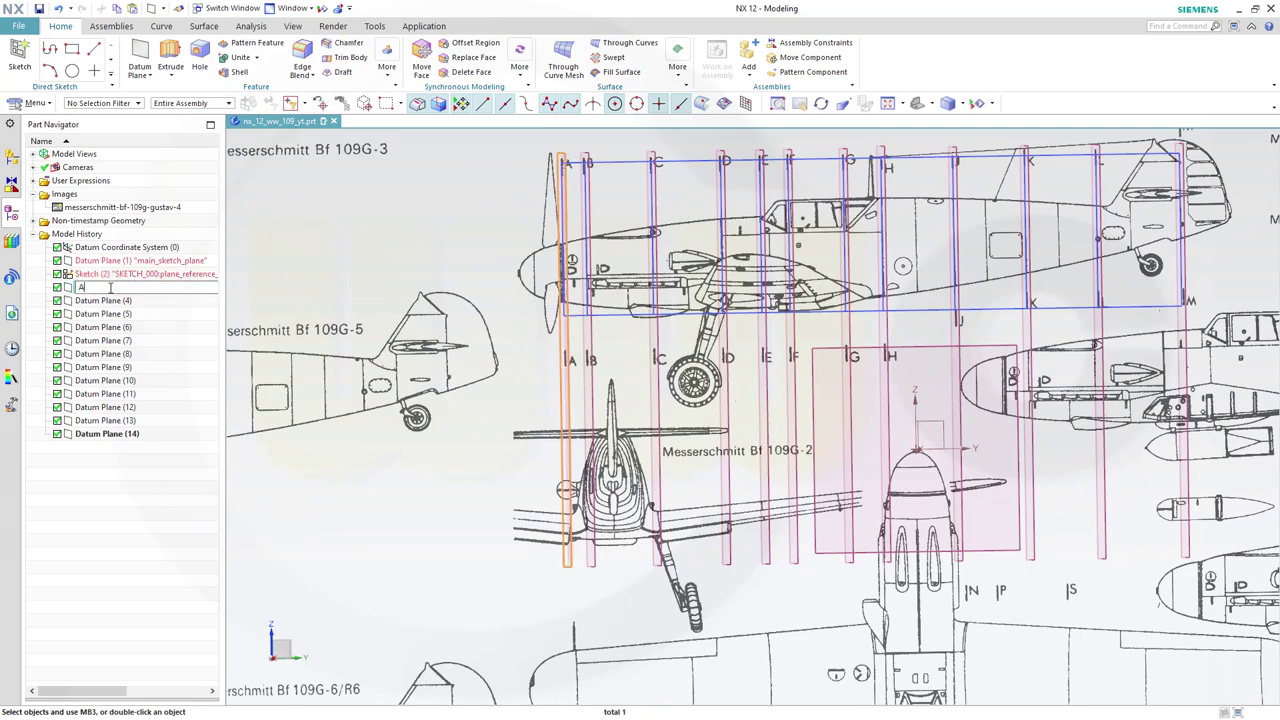
type("A")
left_click(104, 302)
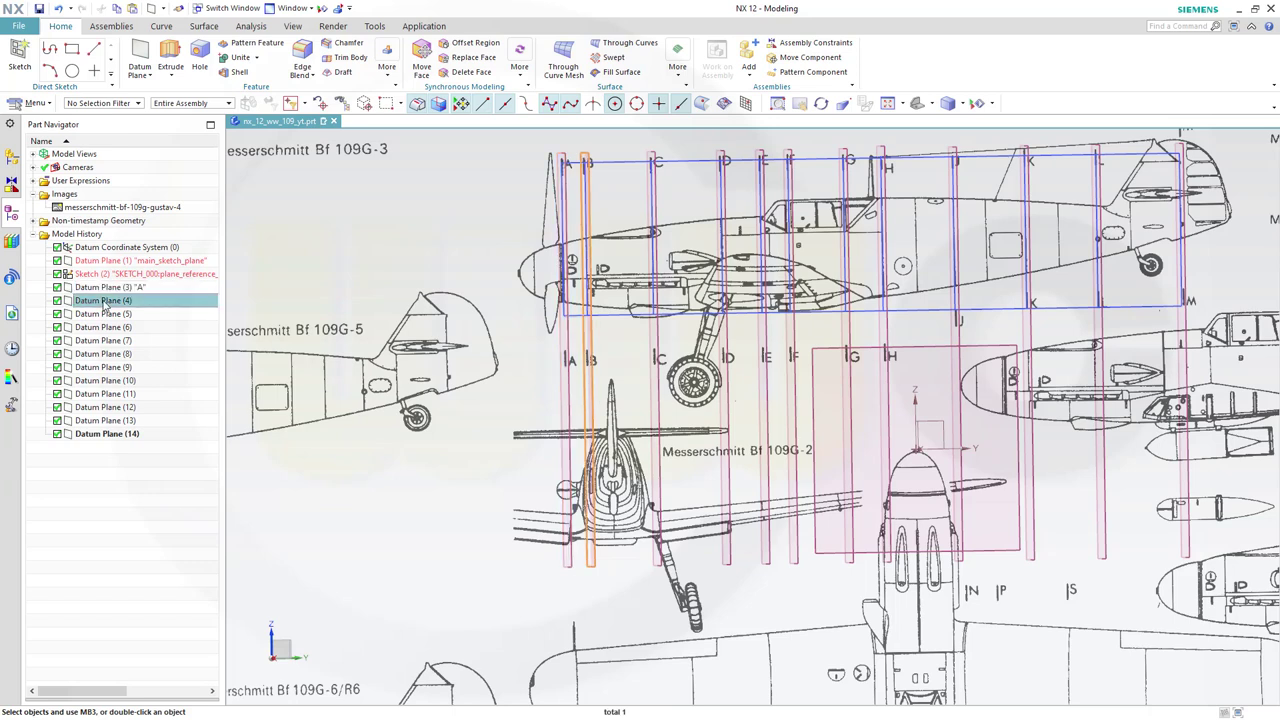
left_click(104, 302)
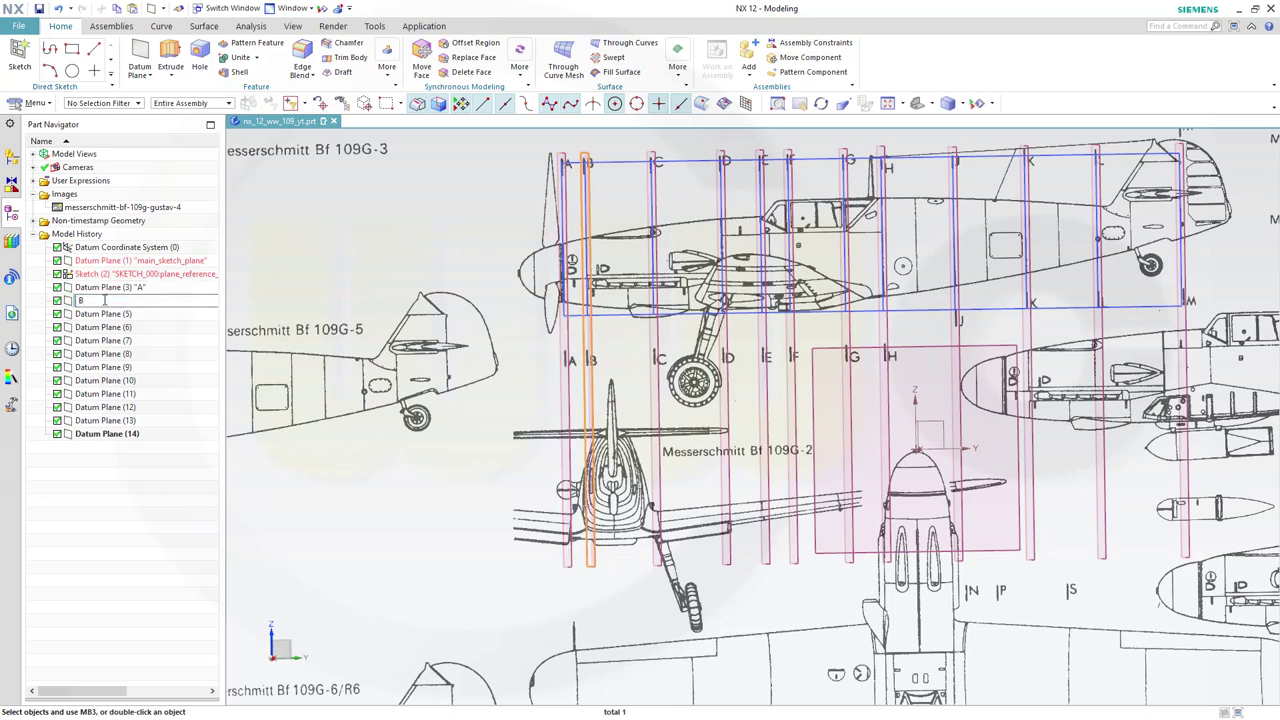
type("B")
left_click(116, 314)
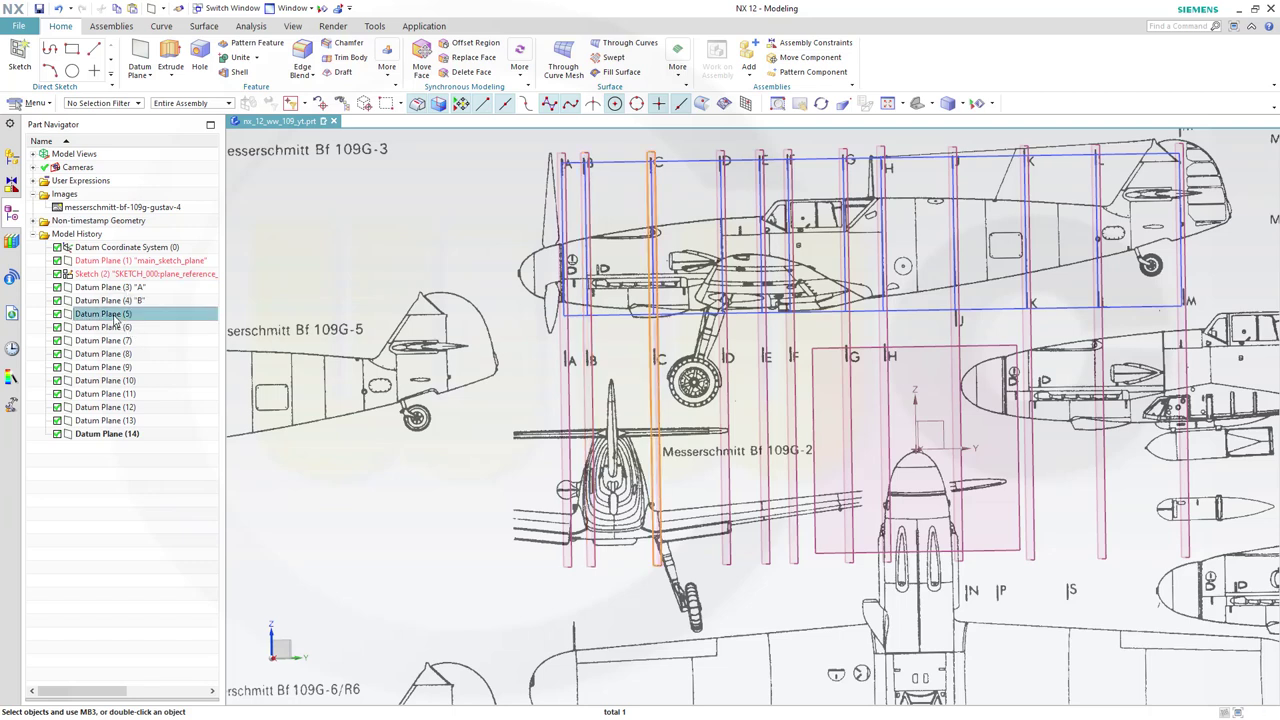
left_click(116, 315)
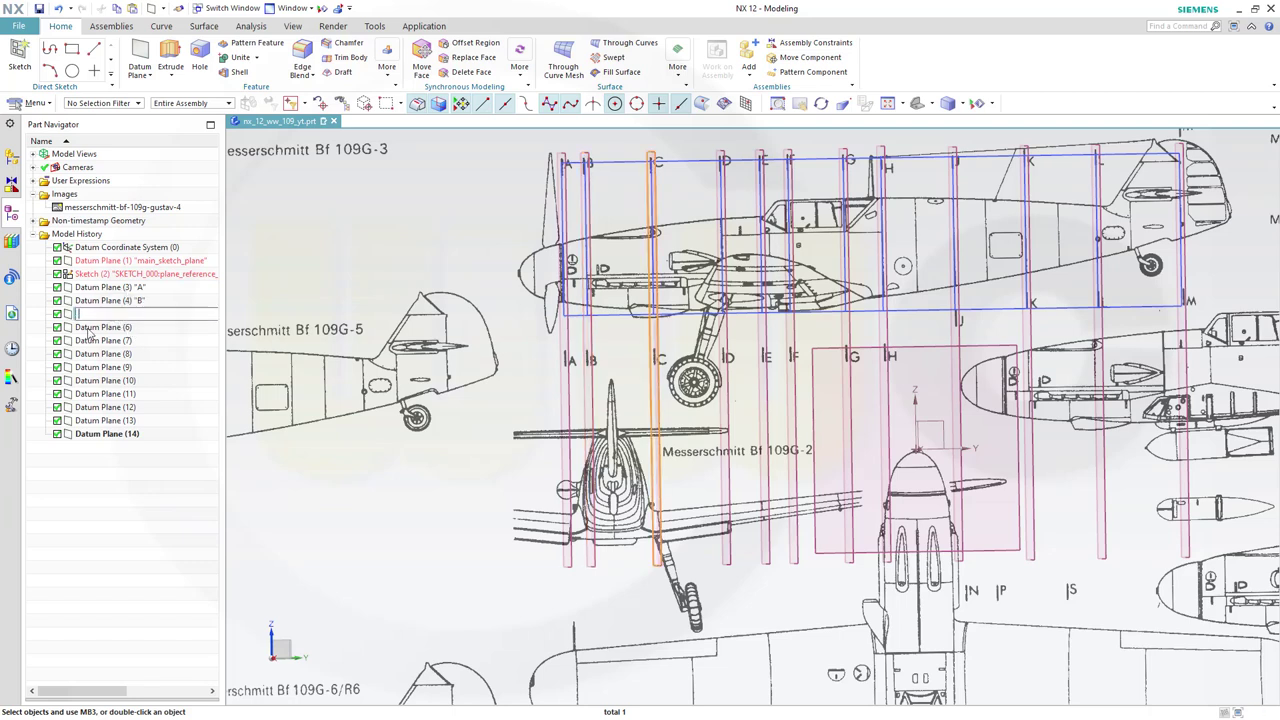
type("C")
key("Return")
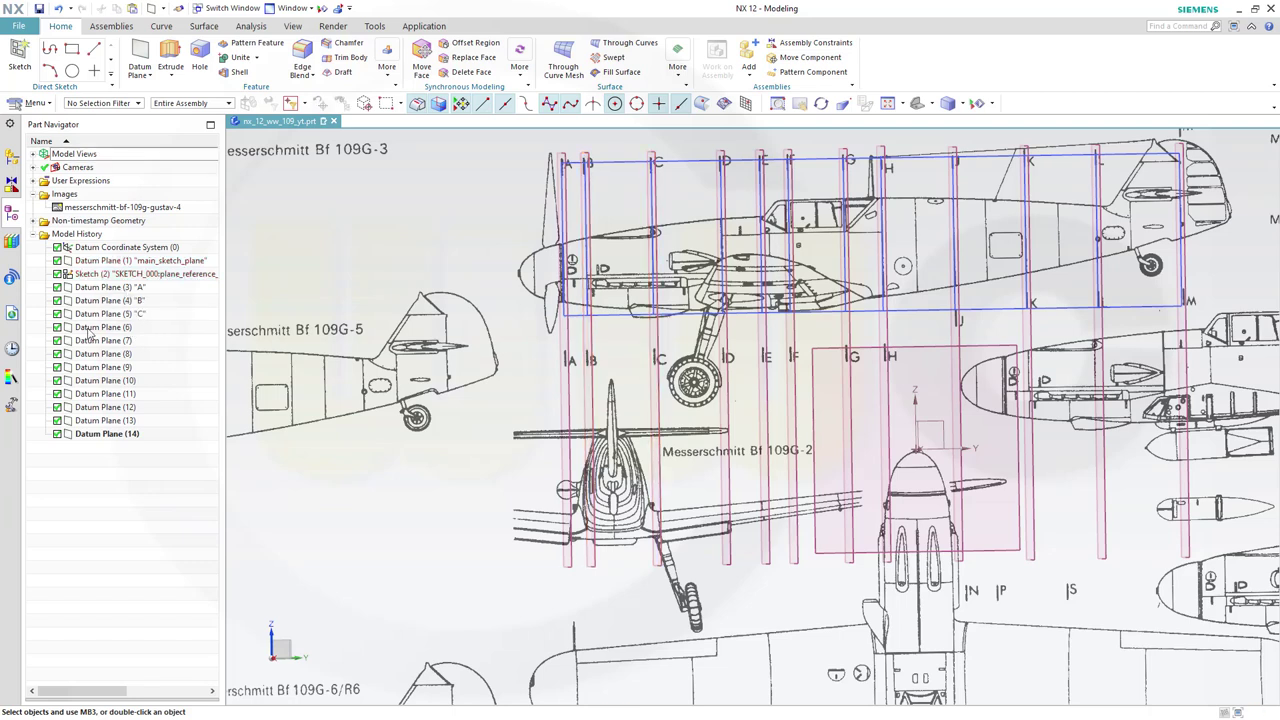
- Rename Datum Planes (6) to (8) as D, E and F
left_click(90, 328)
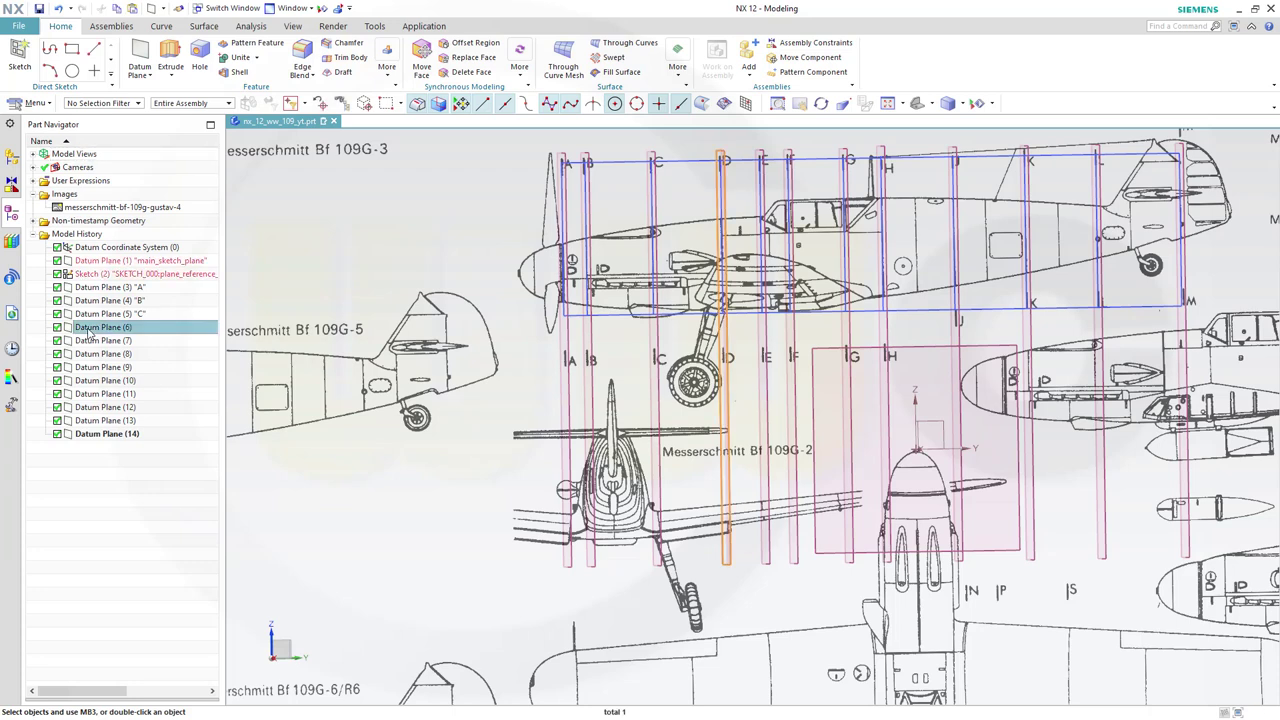
left_click(89, 328)
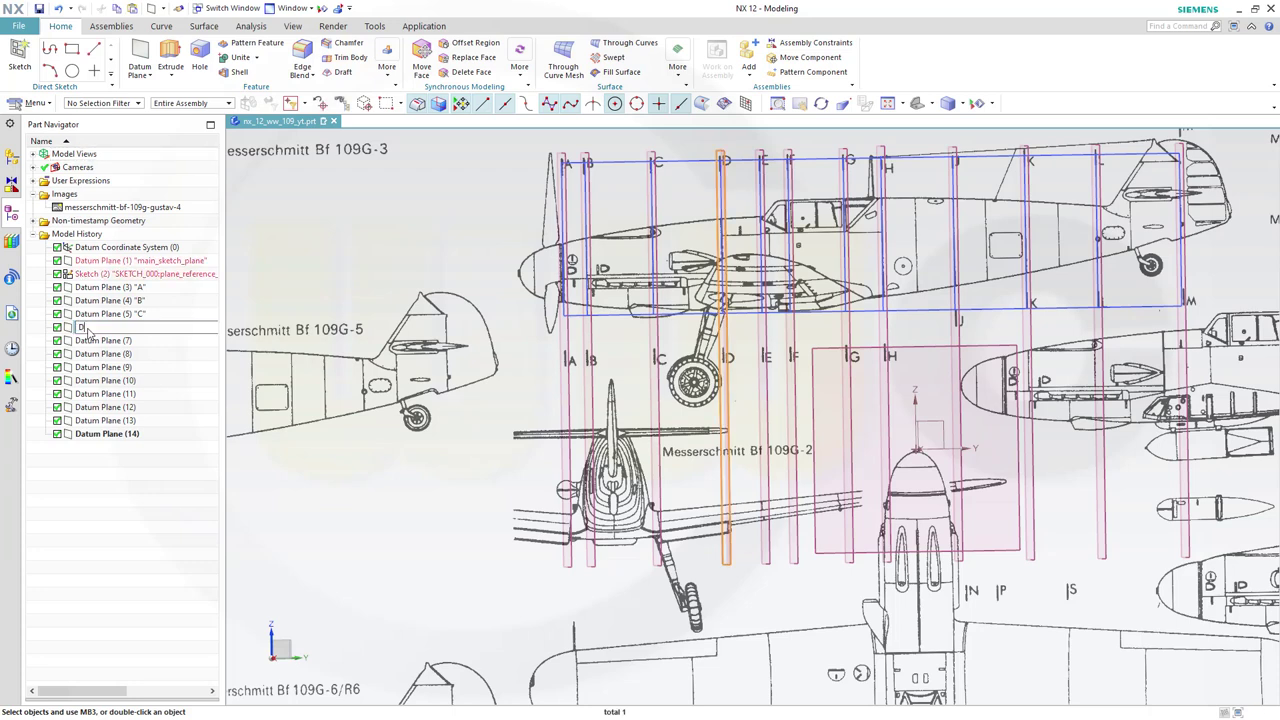
type("D")
left_click(127, 344)
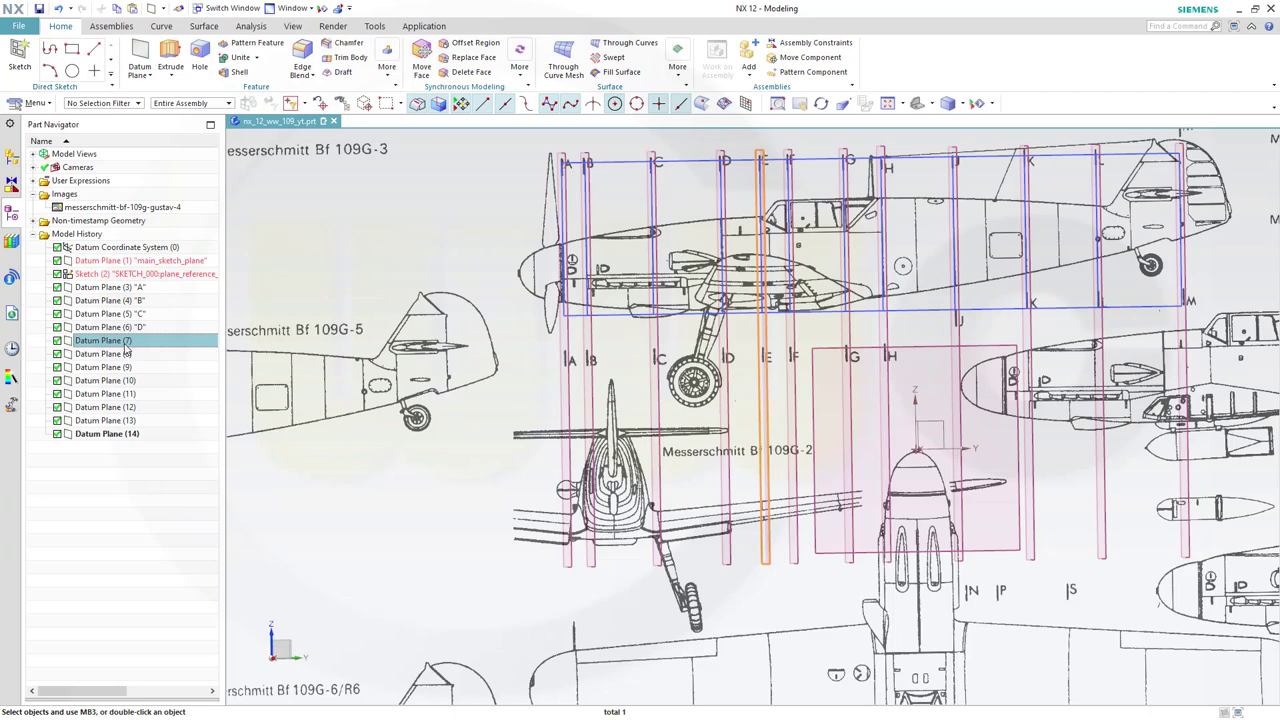
left_click(127, 344)
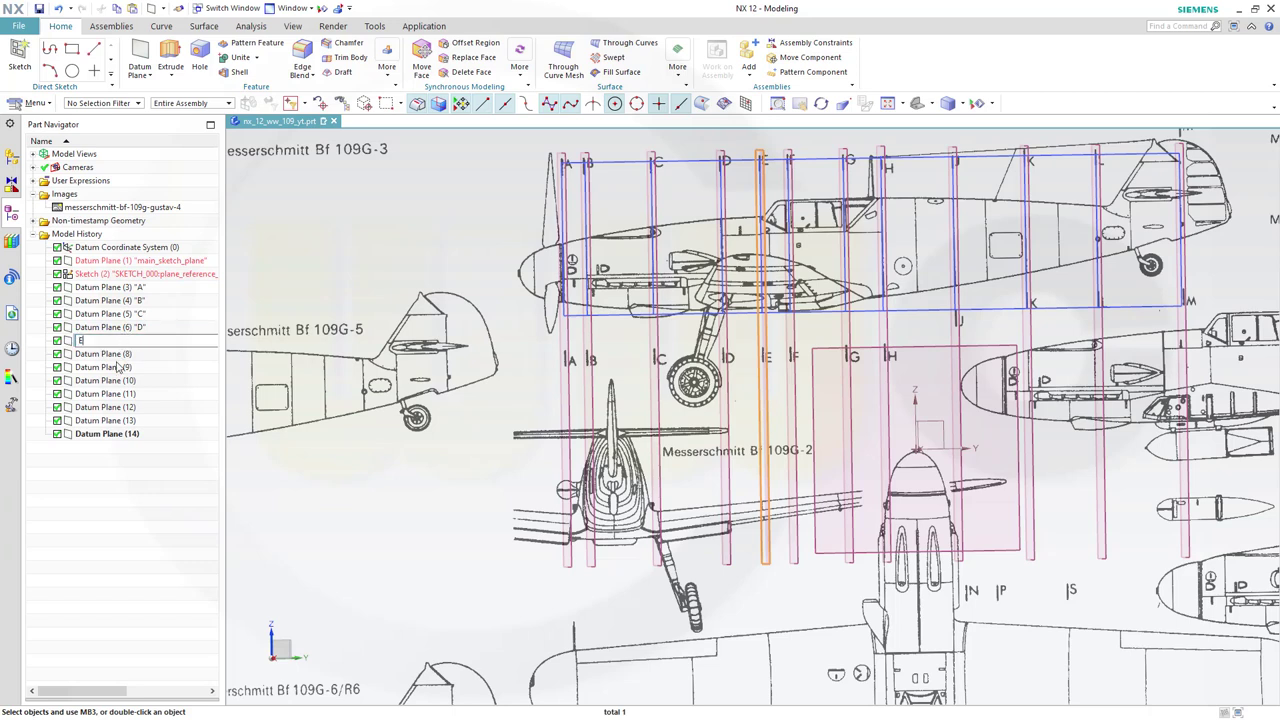
left_click(116, 355)
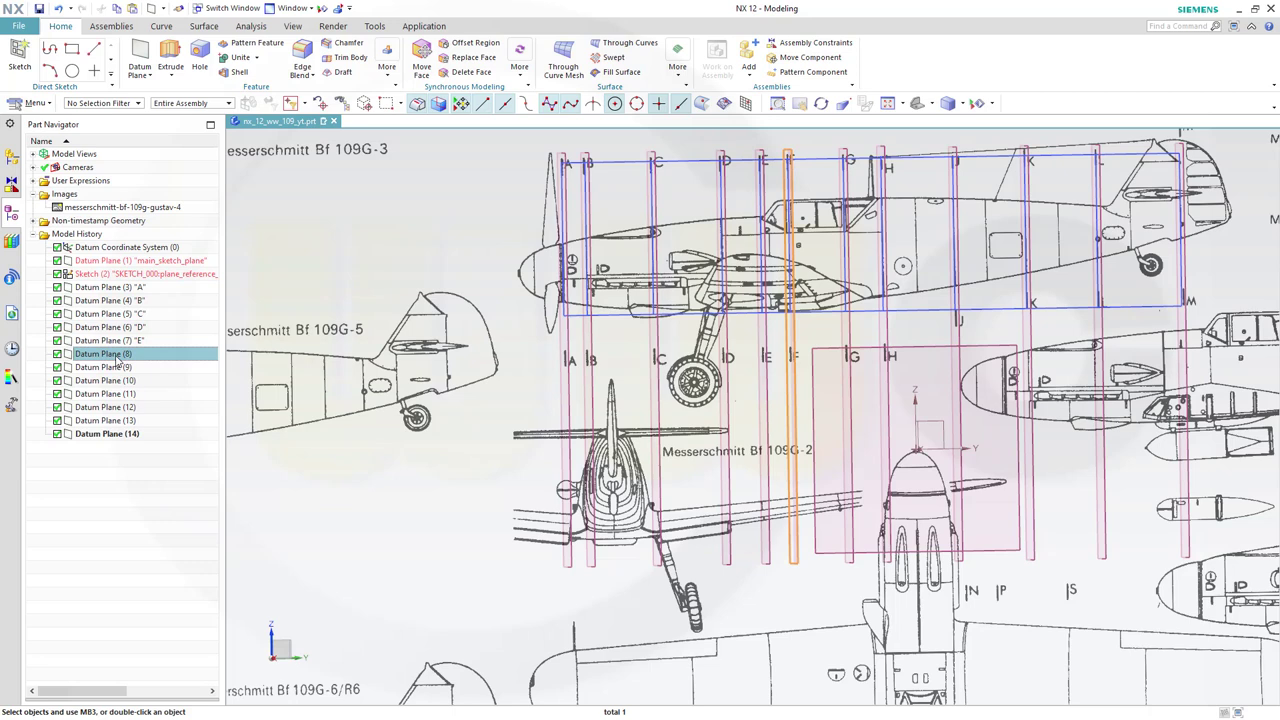
left_click(117, 355)
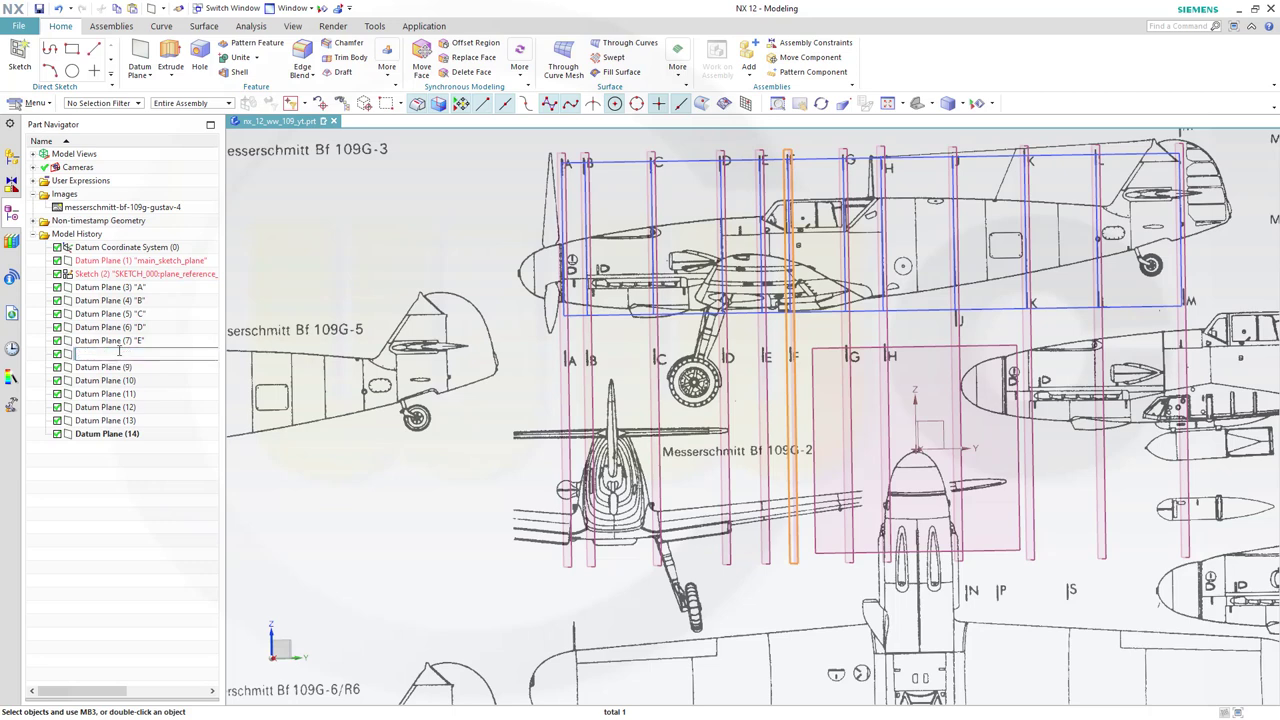
key("Return")
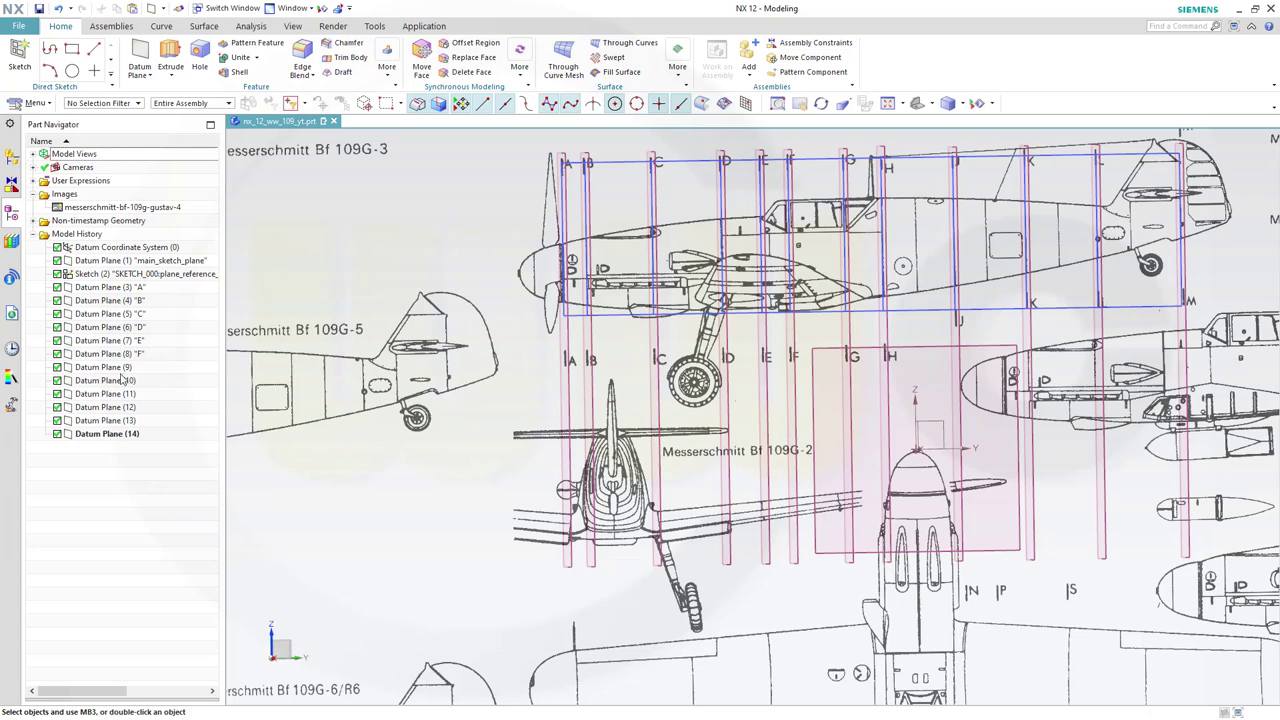
- Rename Datum Planes (9) to (12) as G, H, J and K
left_click(114, 369)
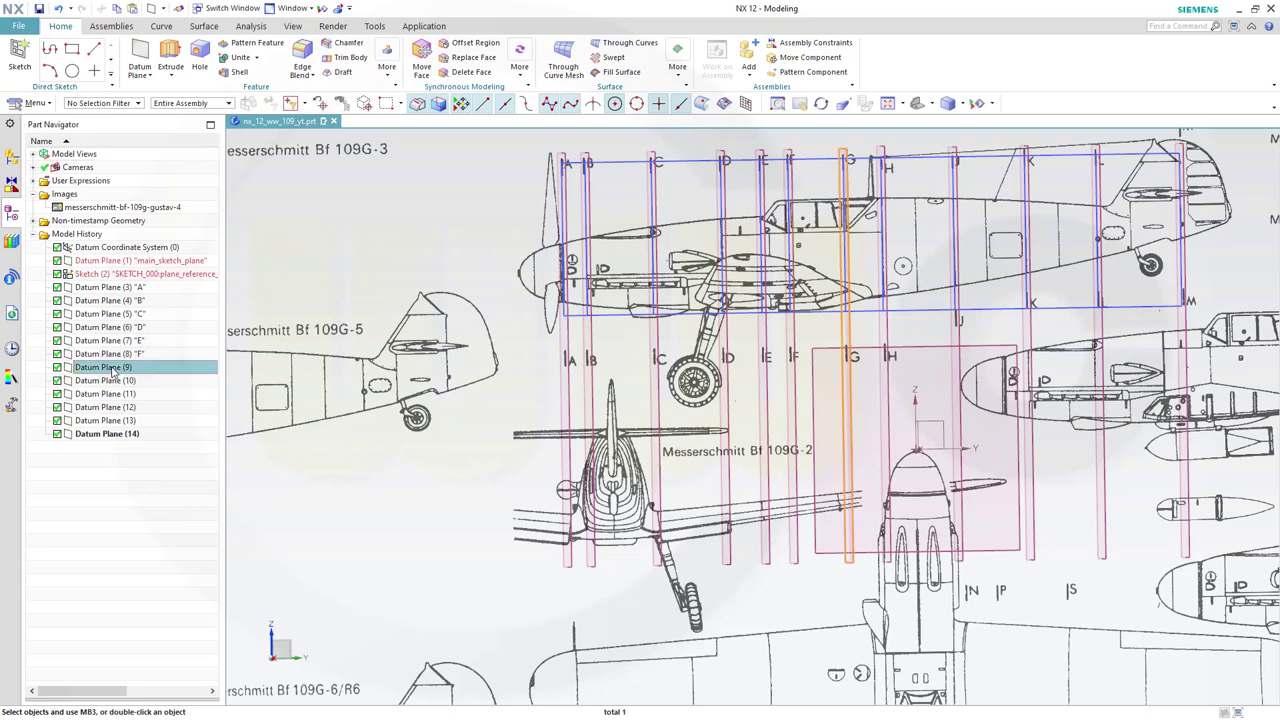
left_click(113, 370)
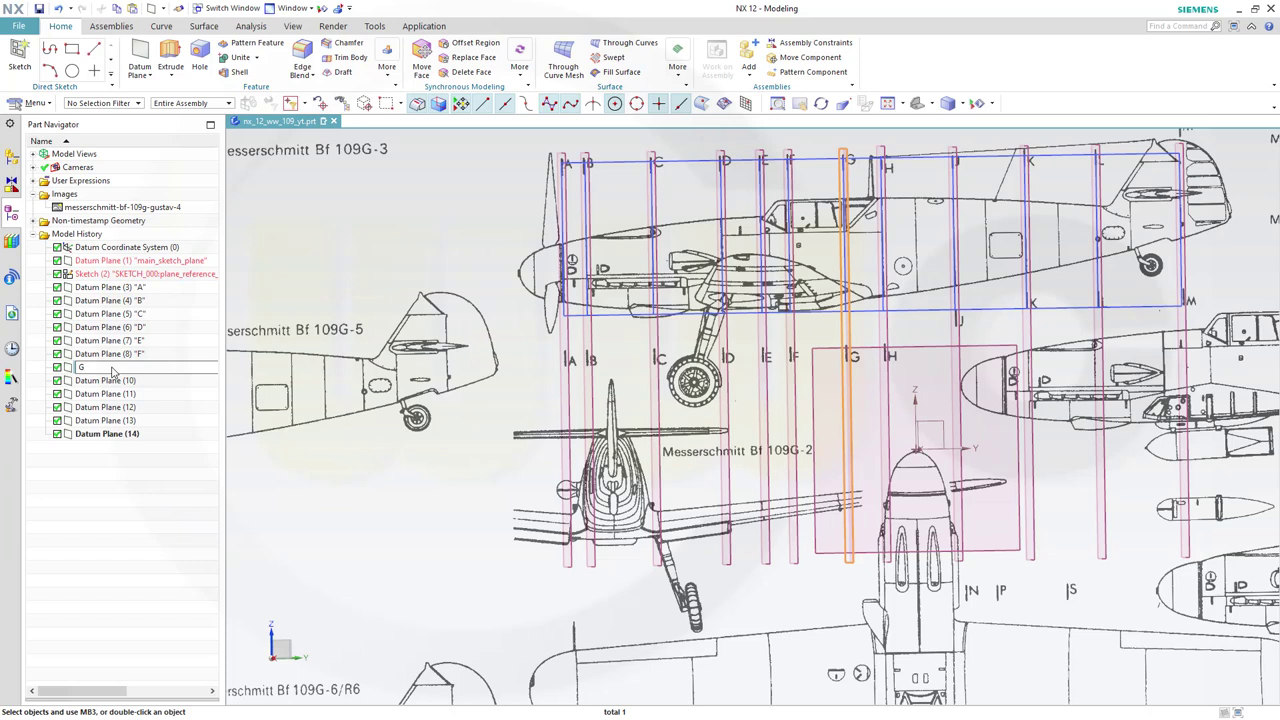
type("G")
left_click(120, 382)
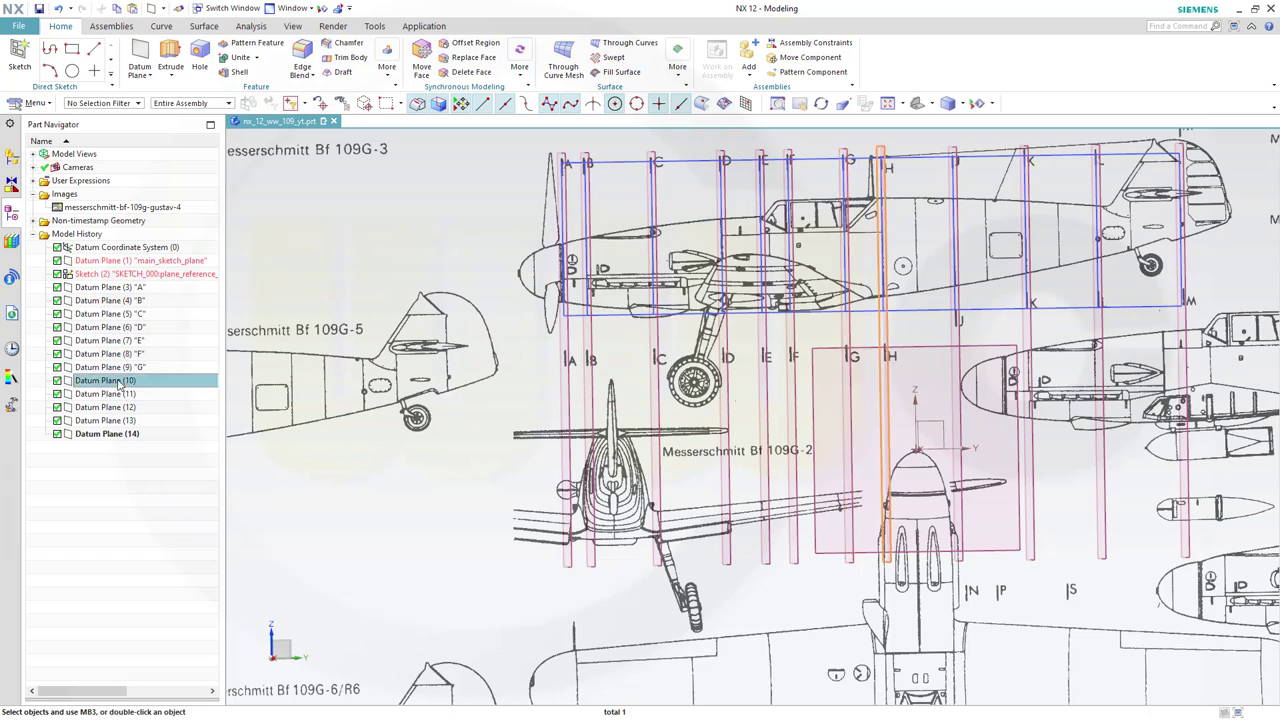
left_click(120, 384)
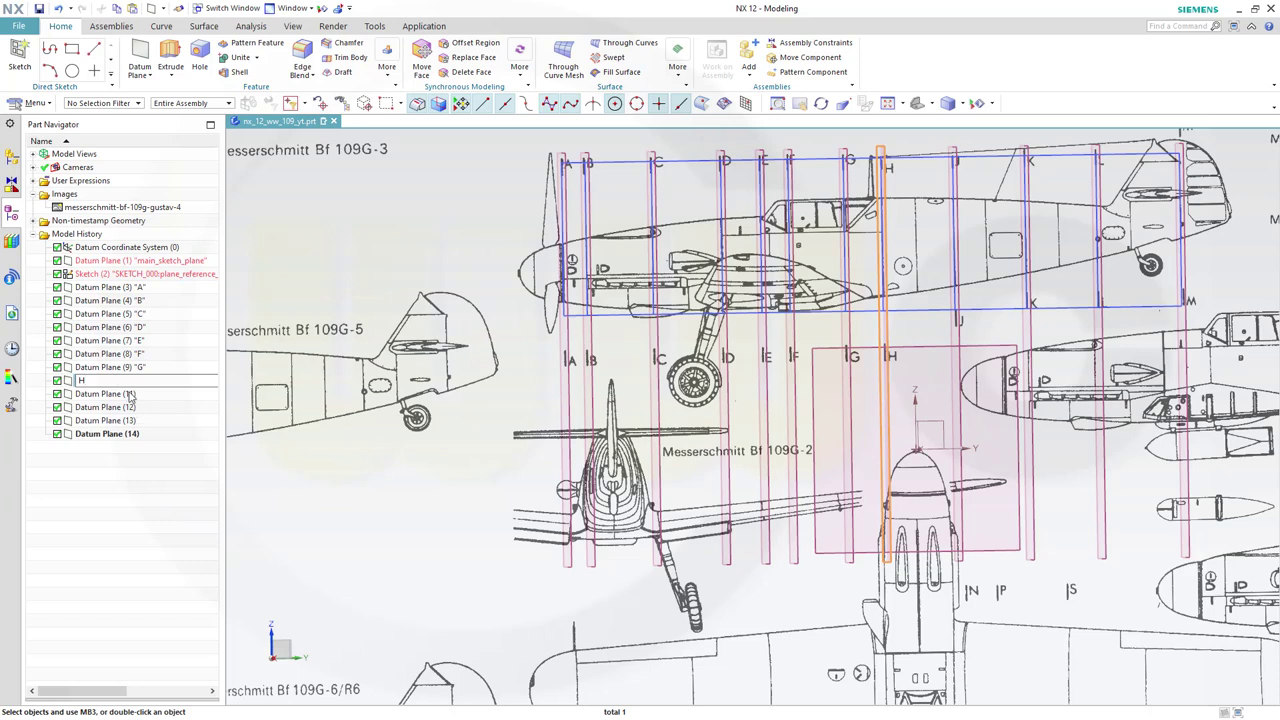
left_click(129, 395)
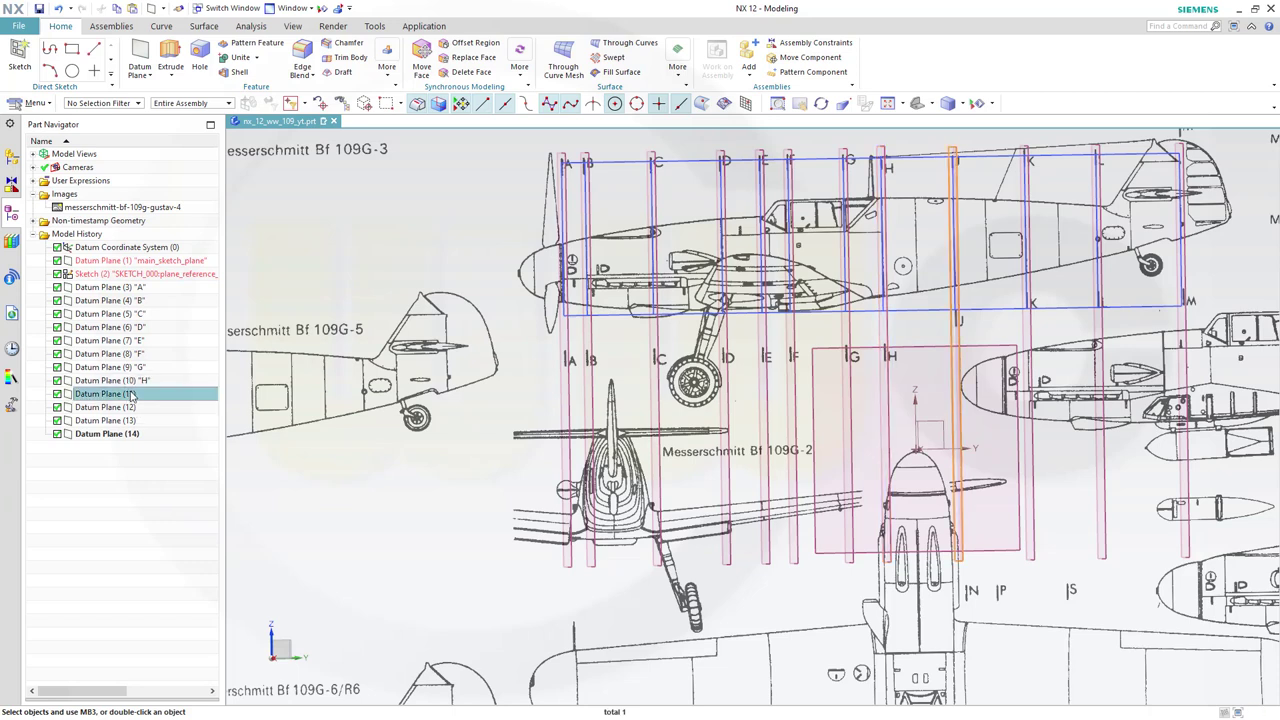
left_click(130, 394)
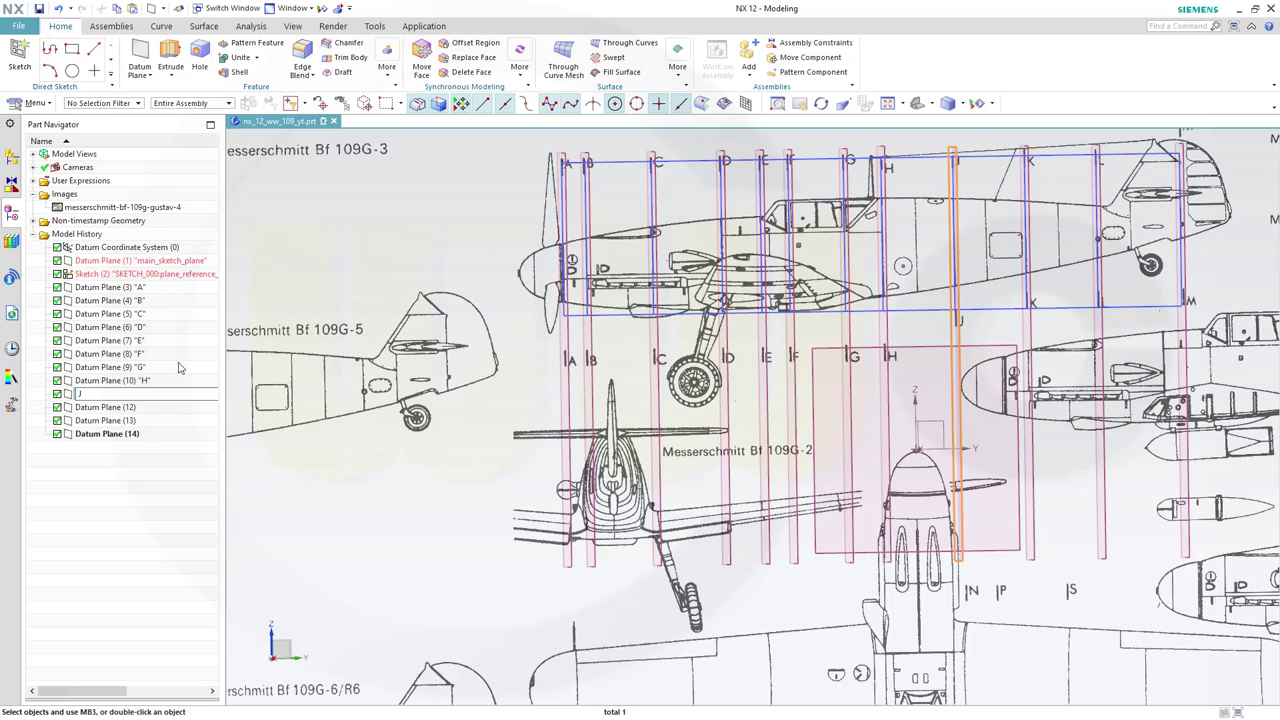
left_click(129, 408)
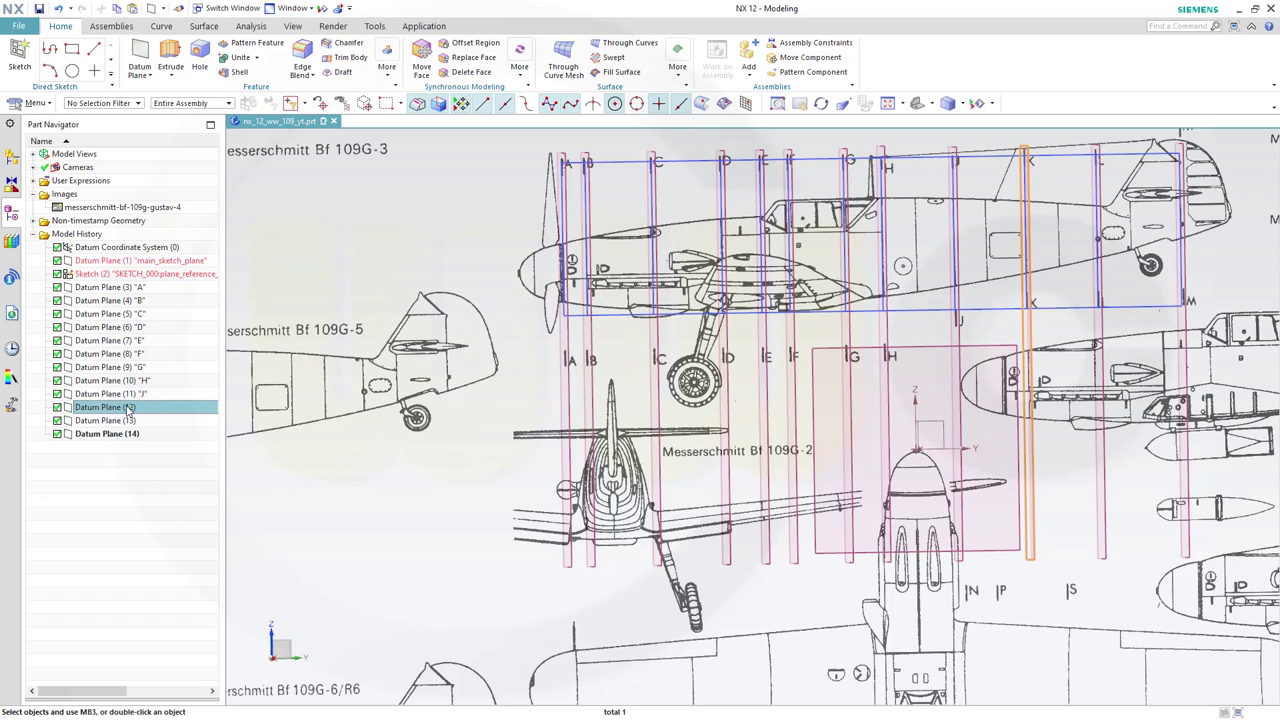
left_click(128, 408)
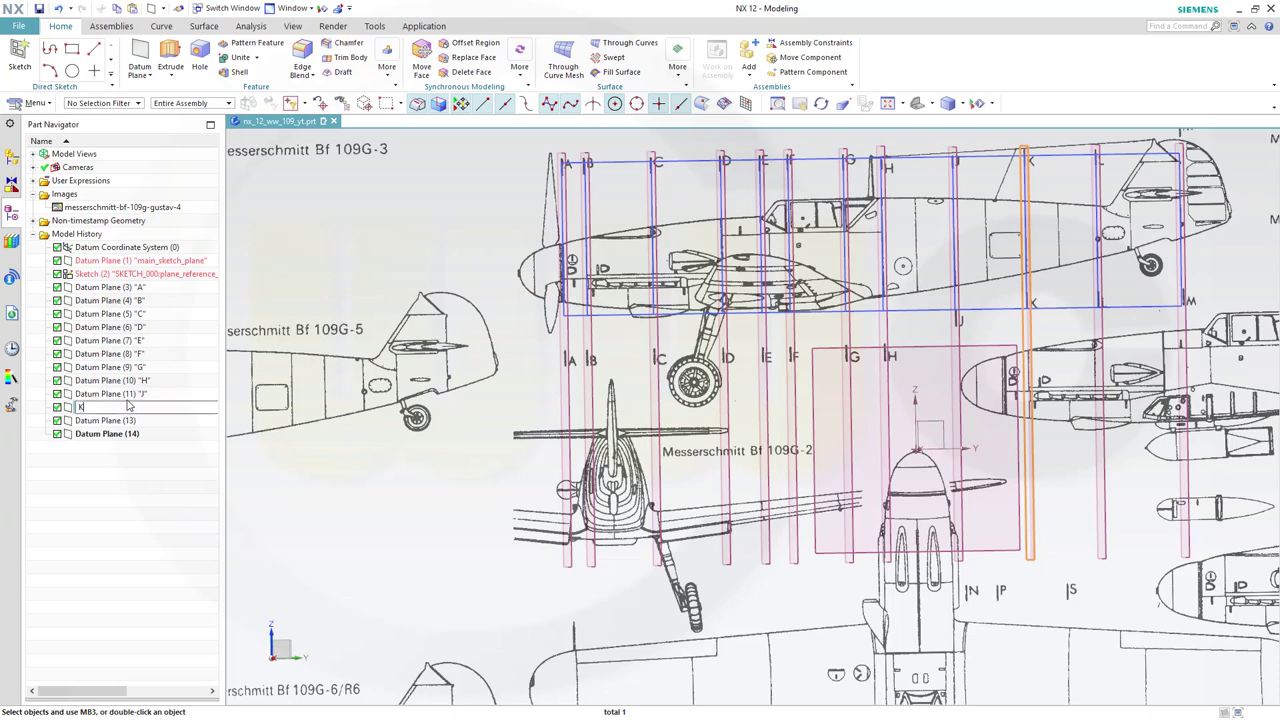
left_click(130, 425)
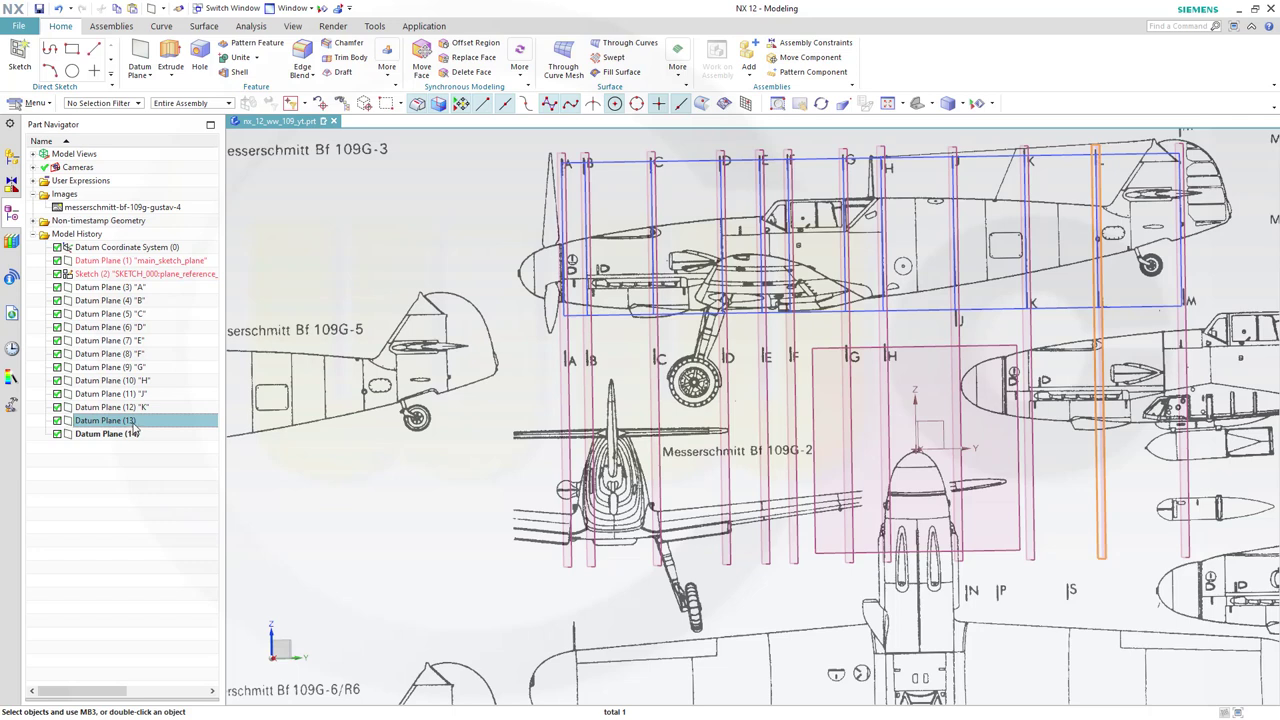
- Rename Datum Planes (13) and (14) as L and M
left_click(133, 421)
type("L")
key("Return")
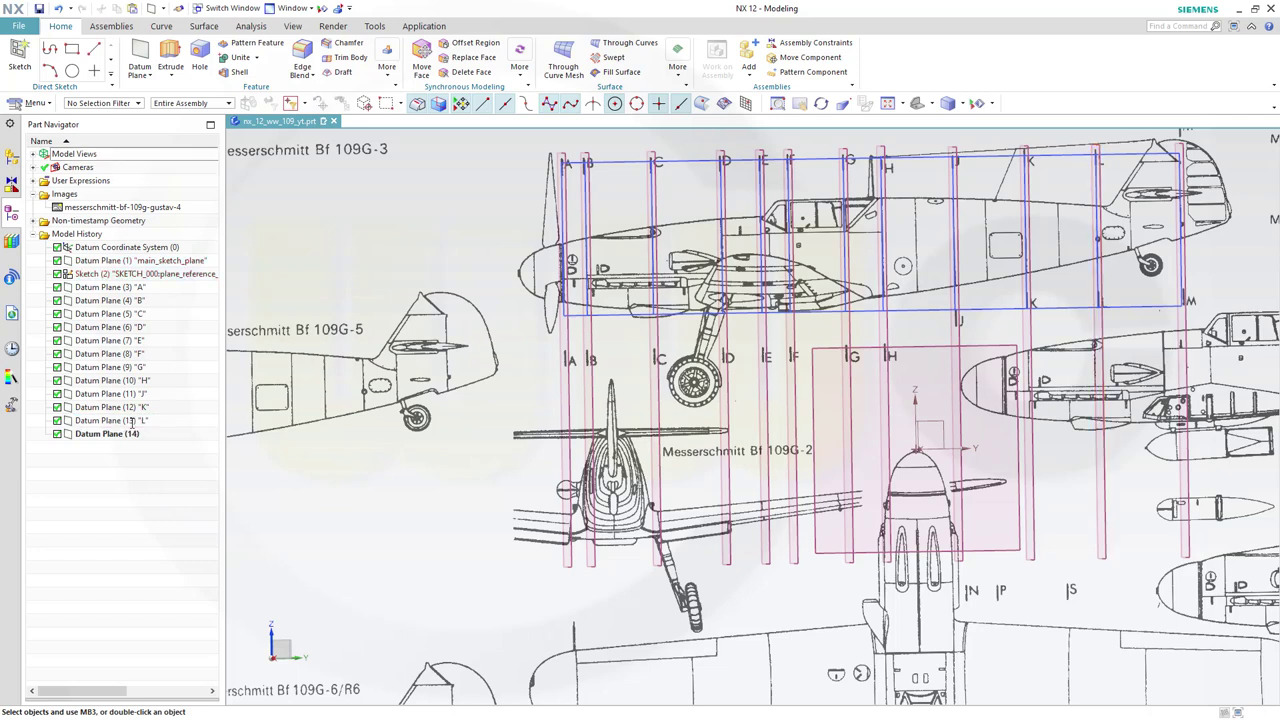
left_click(126, 437)
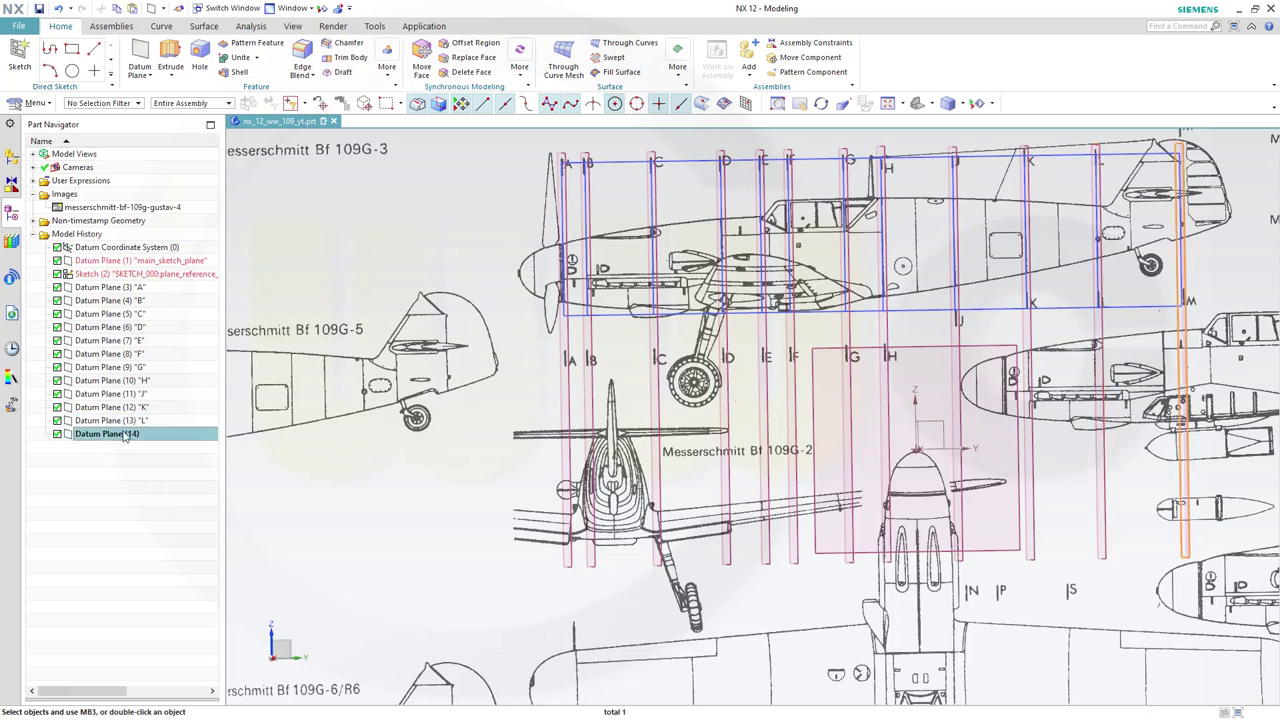
left_click(124, 435)
type("M")
key("Return")
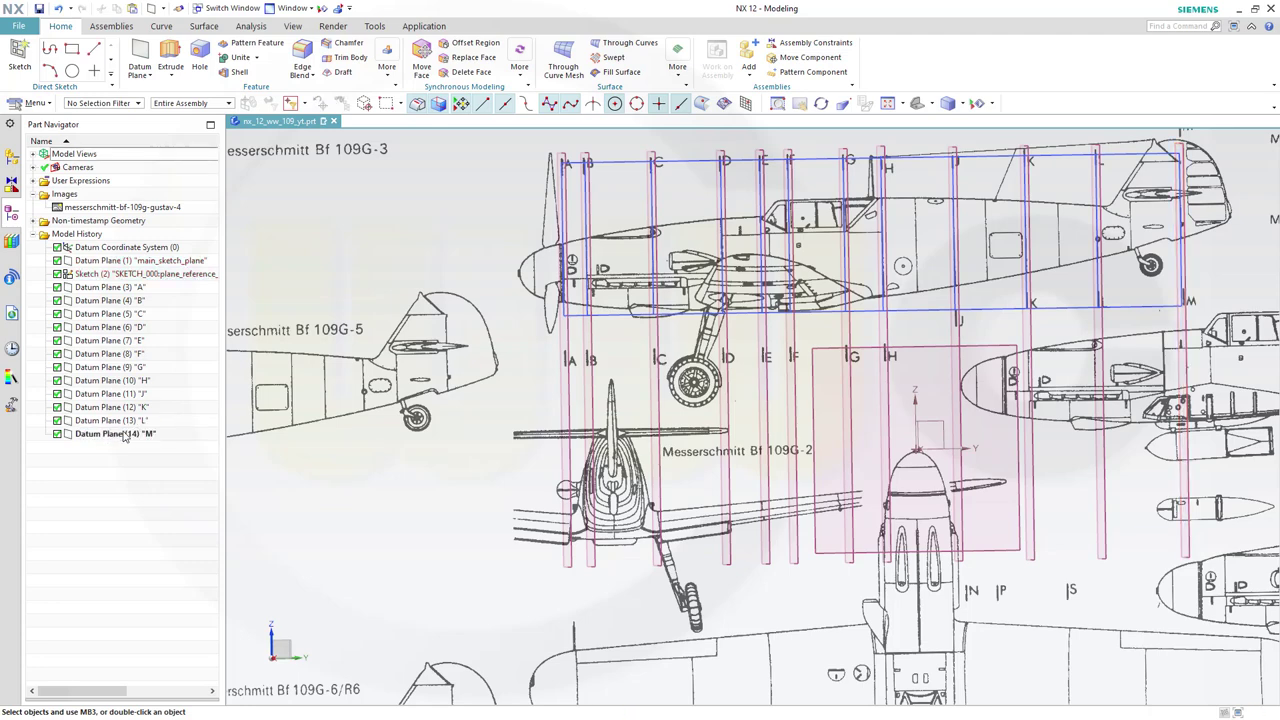
left_click(128, 289)
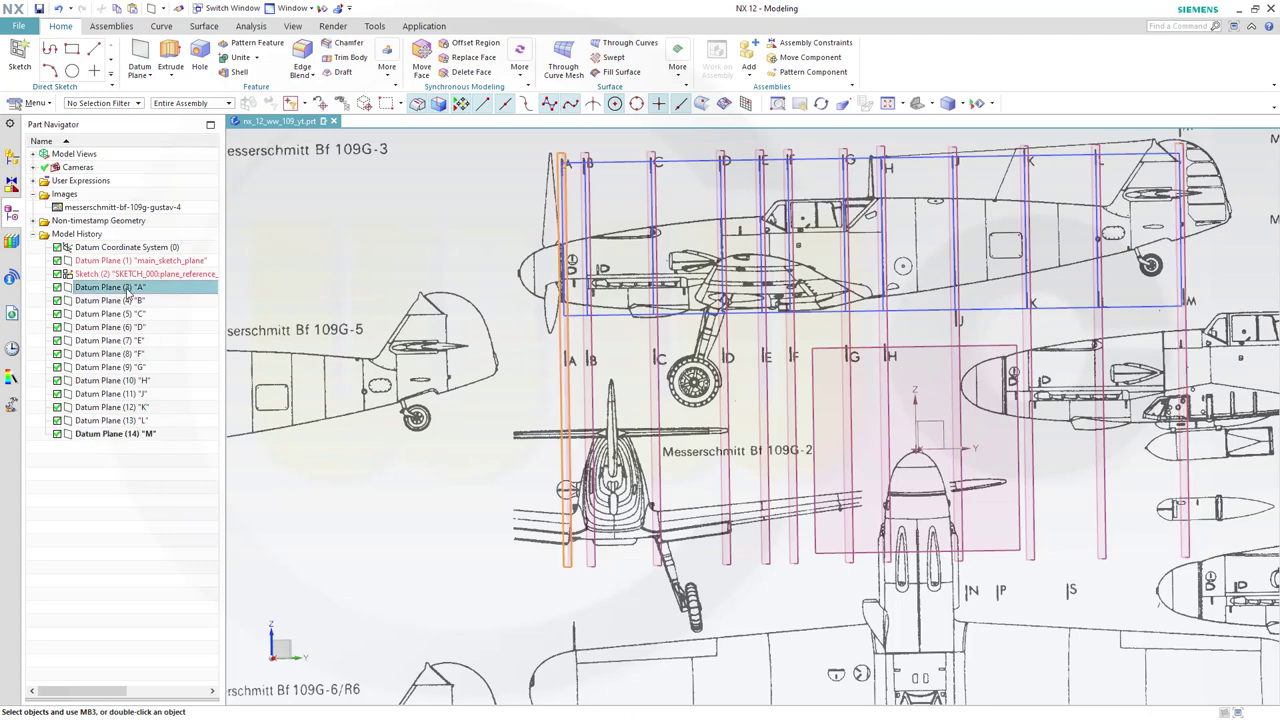
- Put Datum Planes (3)–(14), lettered A–M, into a Feature Group named section_planes
left_click(117, 434, "shift")
right_click(118, 397)
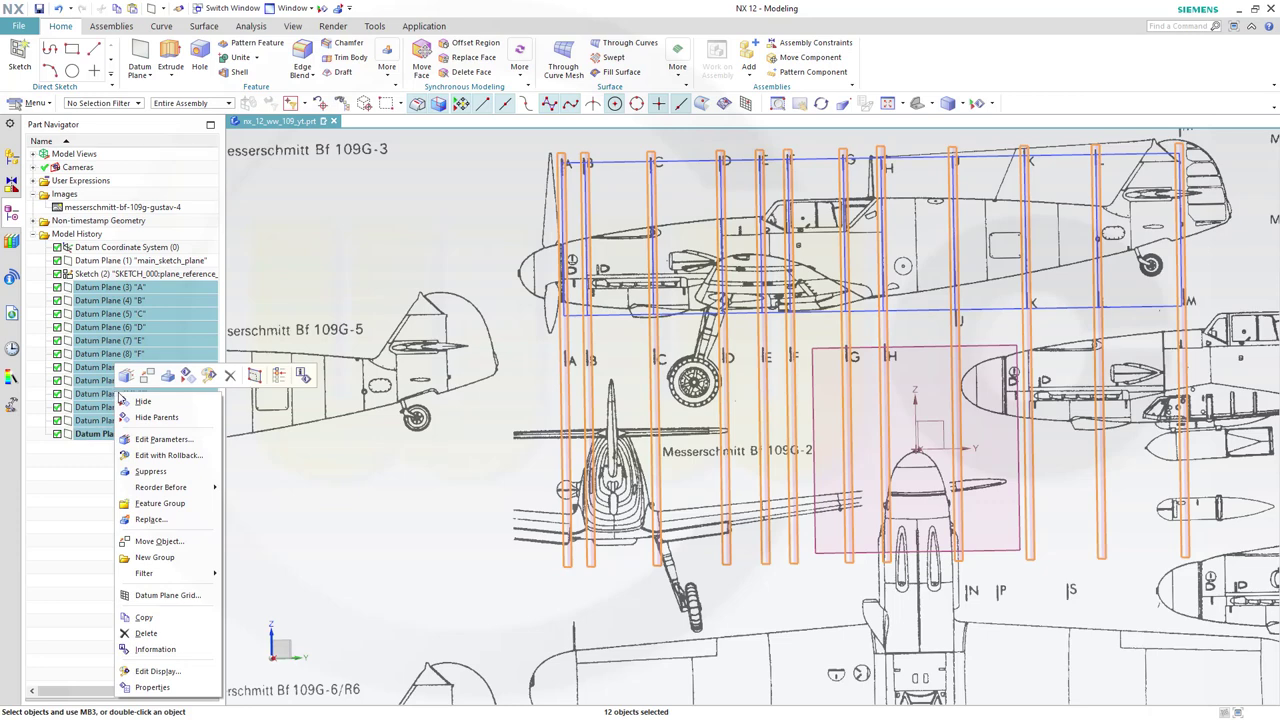
left_click(158, 503)
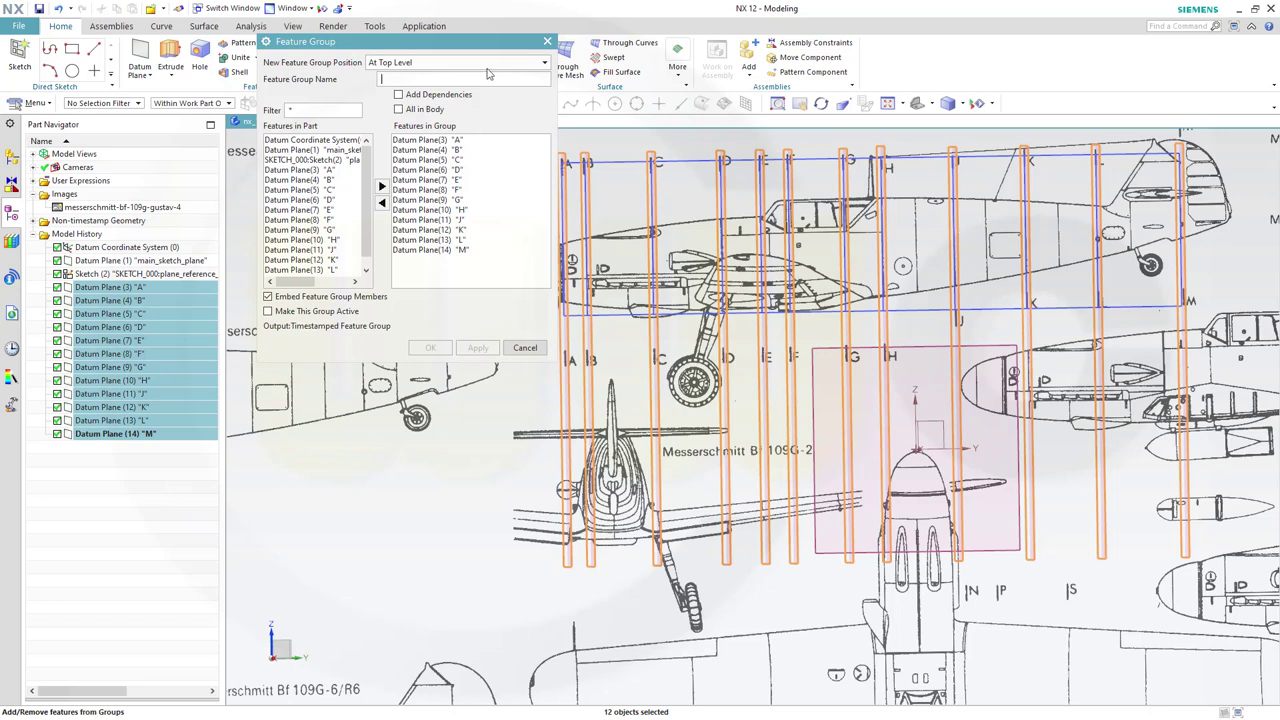
type("section_planes")
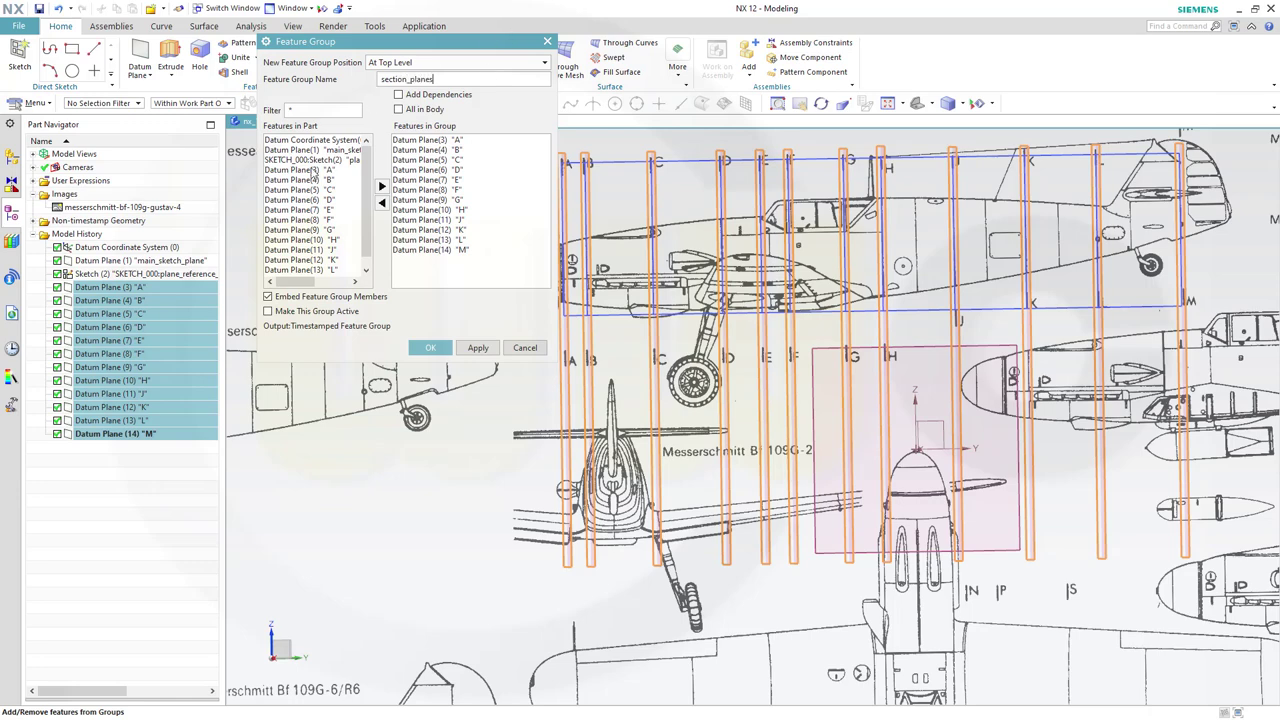
left_click(430, 347)
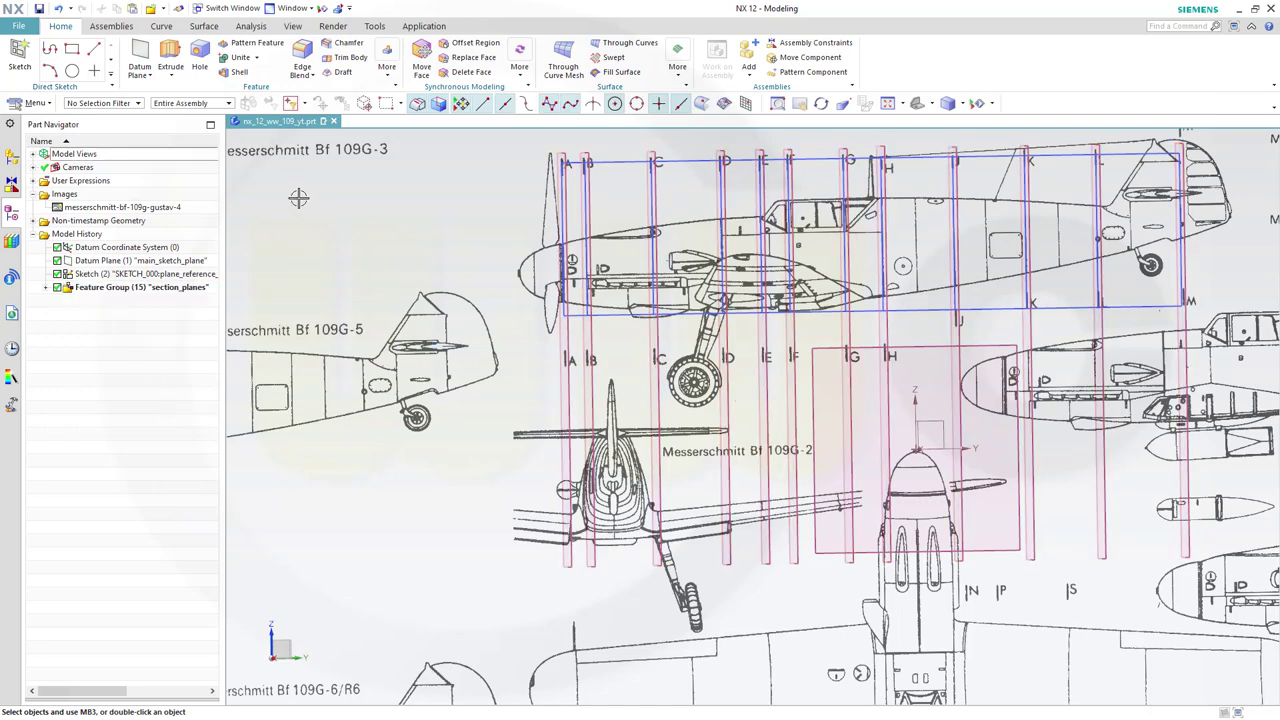
- Create a new sketch on Datum Plane (1) main_sketch_plane and enter sketching
scroll(573, 315, "down", 5)
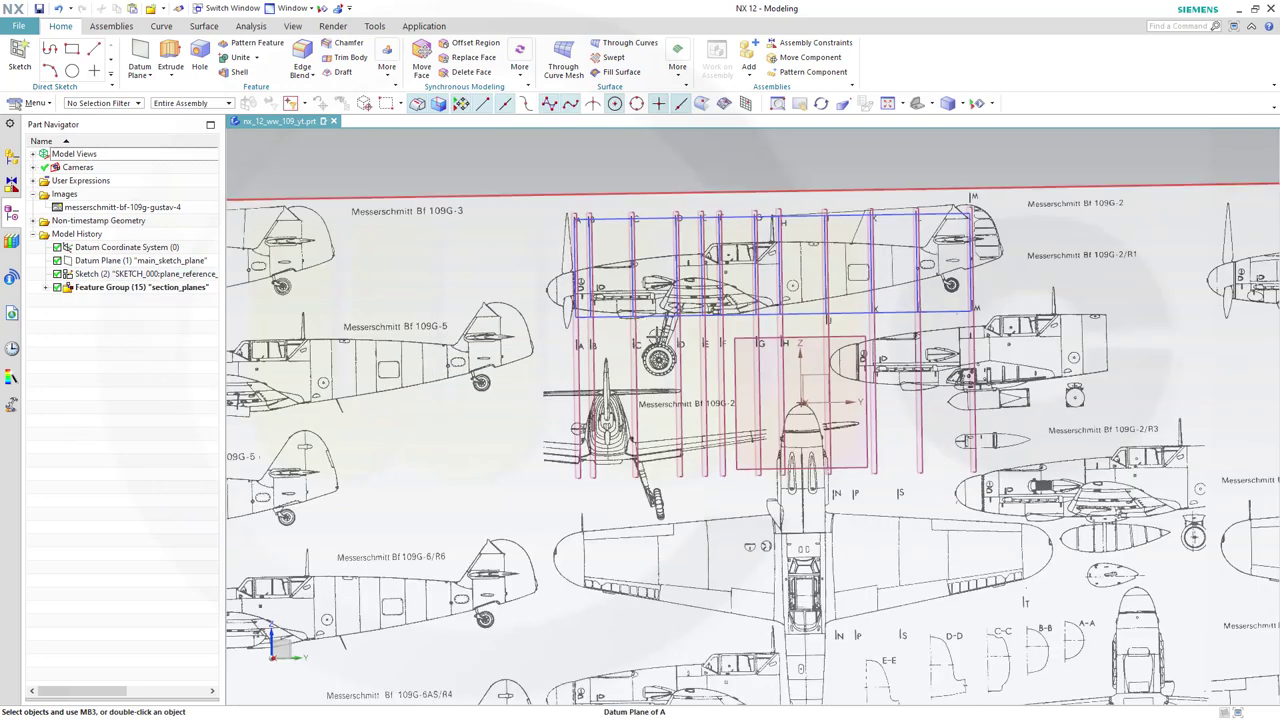
middle_click_drag(686, 434, 804, 544)
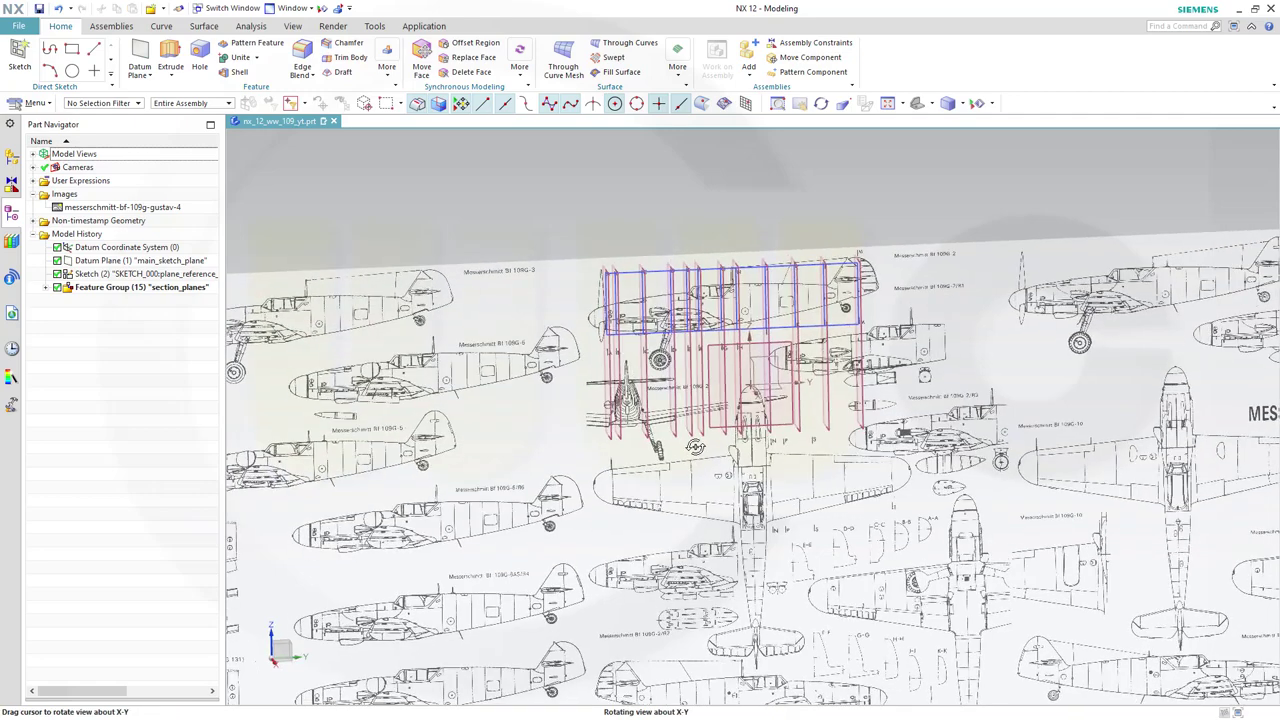
scroll(804, 544, "up", 5)
scroll(778, 492, "down", 3)
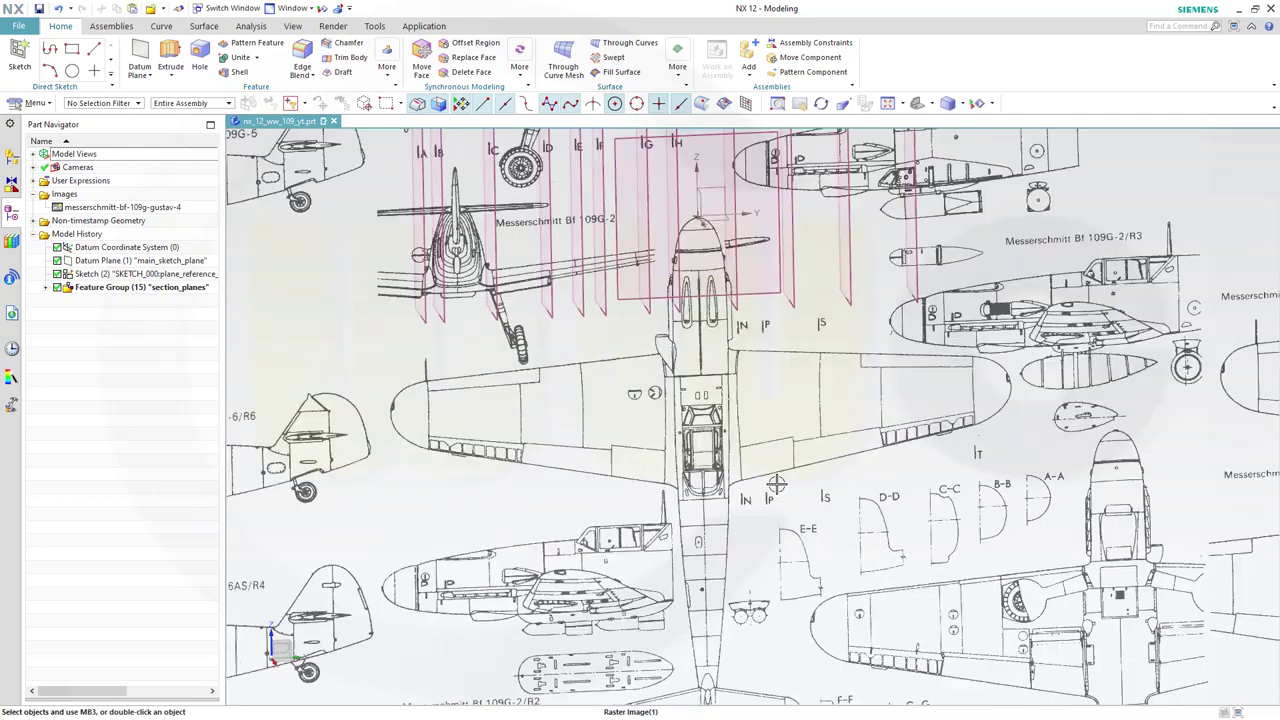
scroll(778, 492, "up", 3)
scroll(817, 351, "down", 3)
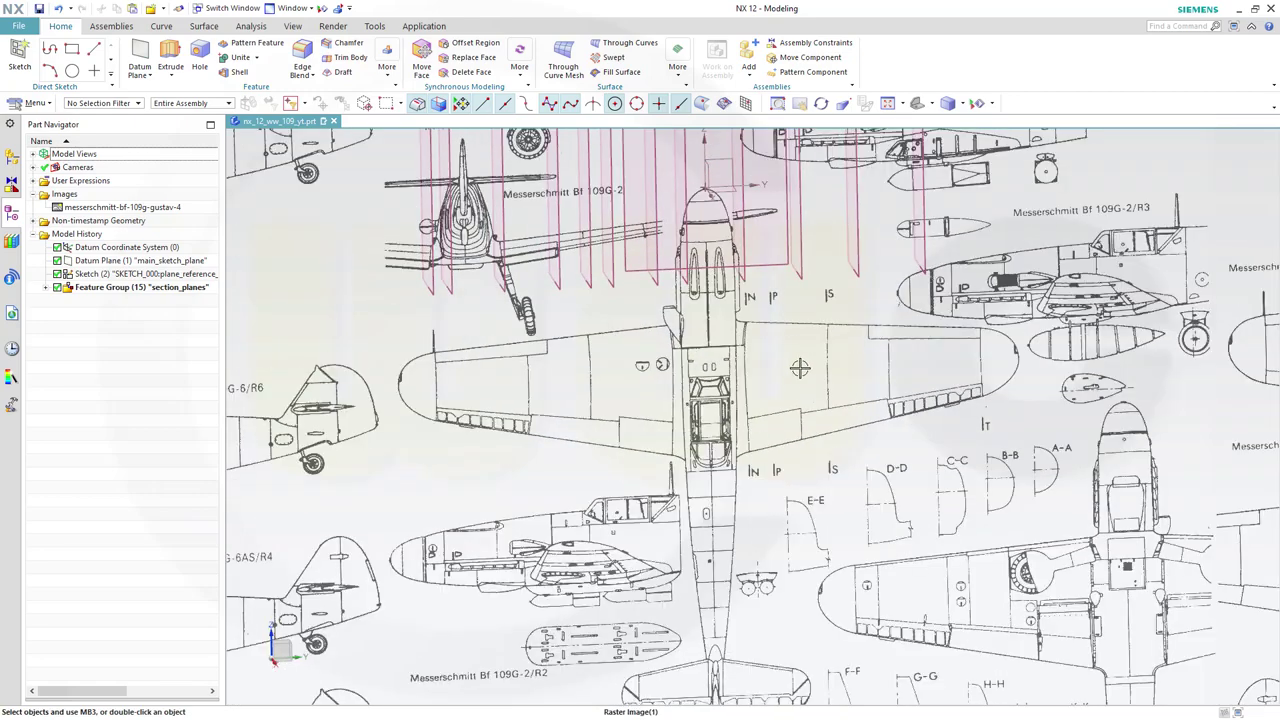
scroll(789, 387, "up", 3)
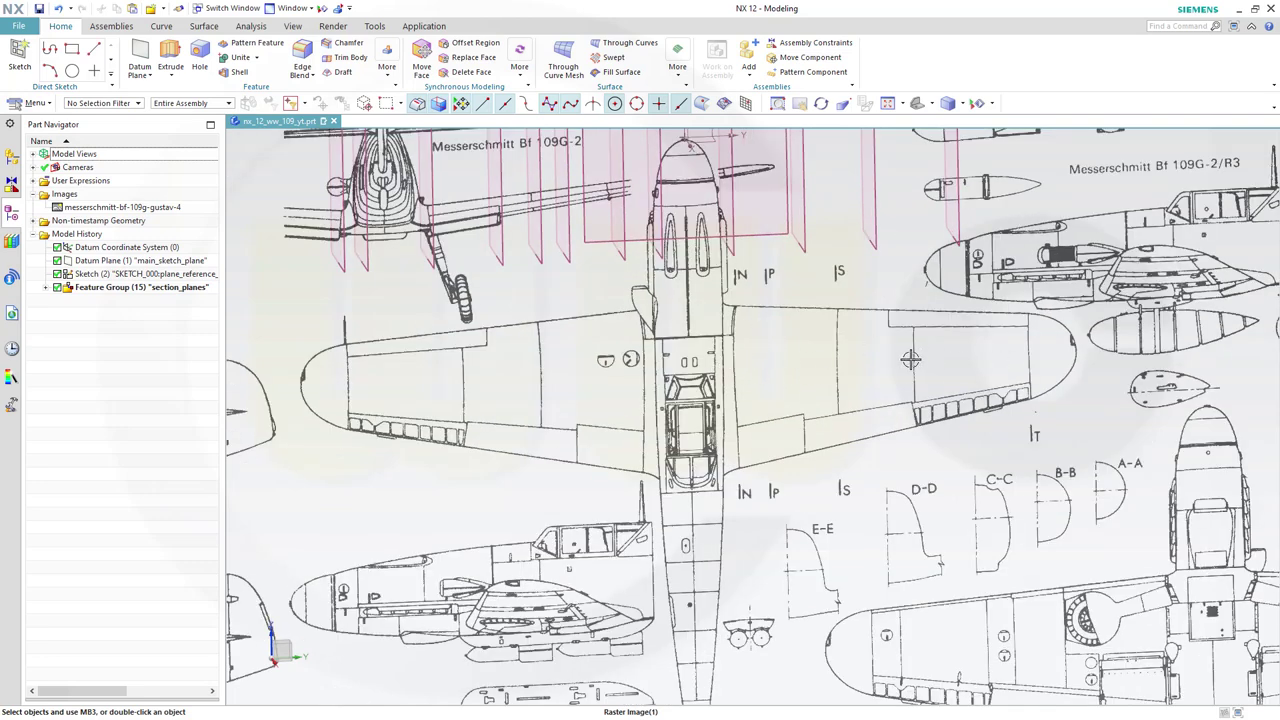
scroll(684, 362, "down", 3)
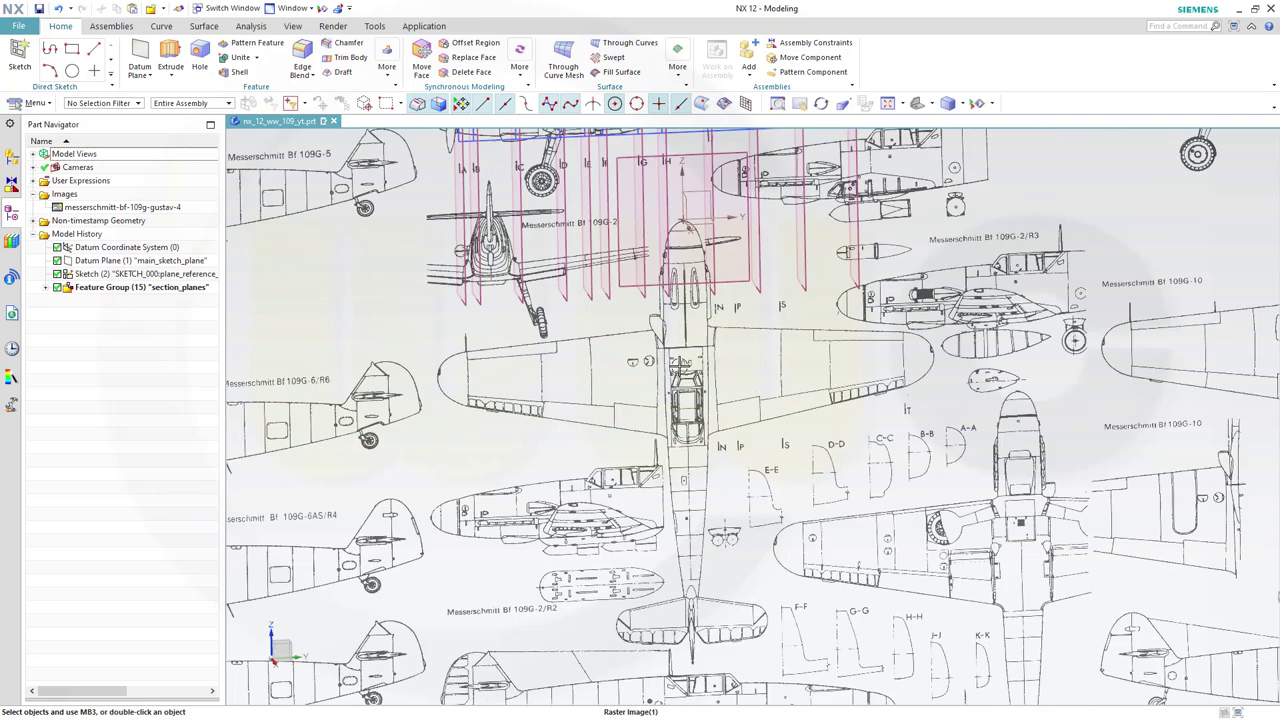
scroll(670, 350, "up", 2)
middle_click_drag(670, 350, 668, 335)
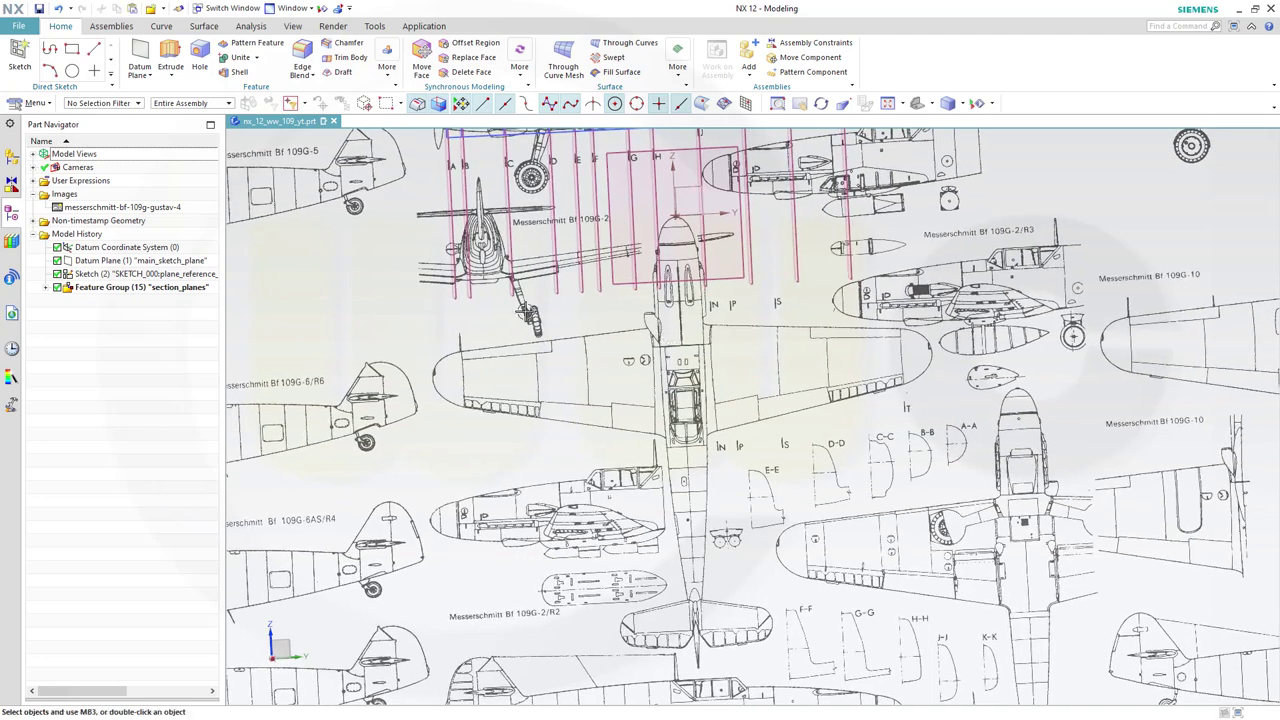
left_click(19, 55)
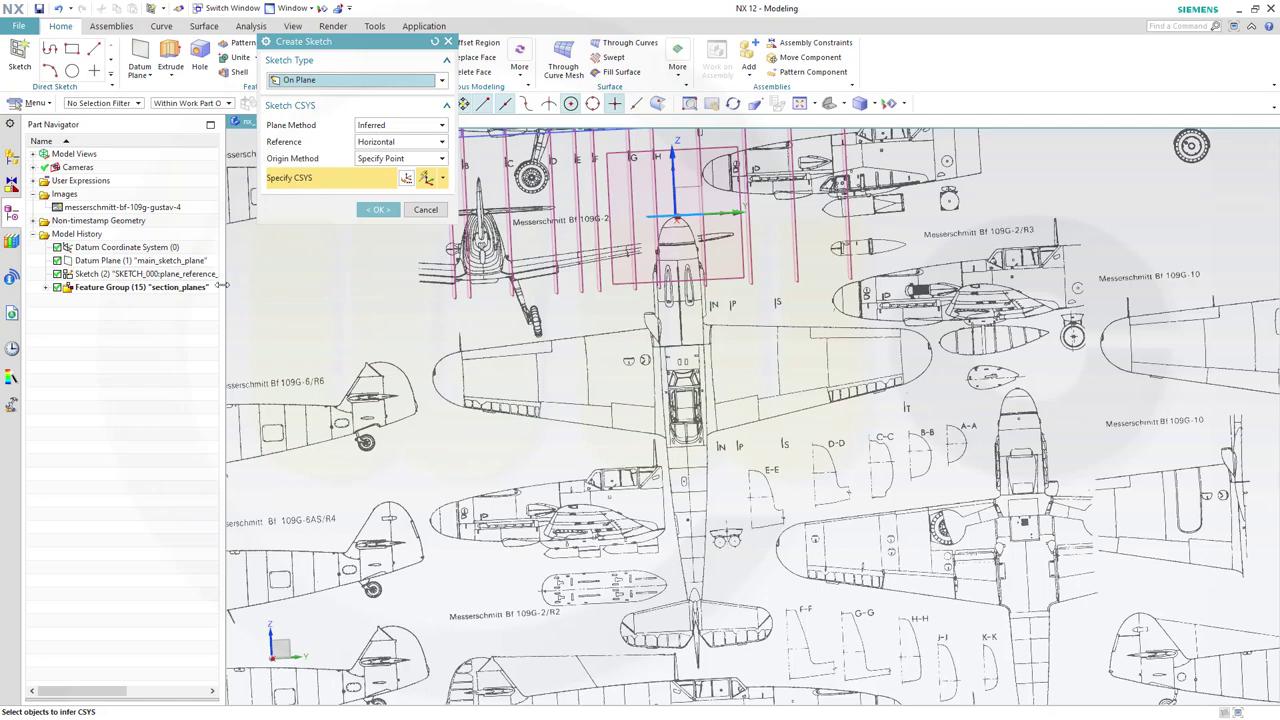
left_click(150, 260)
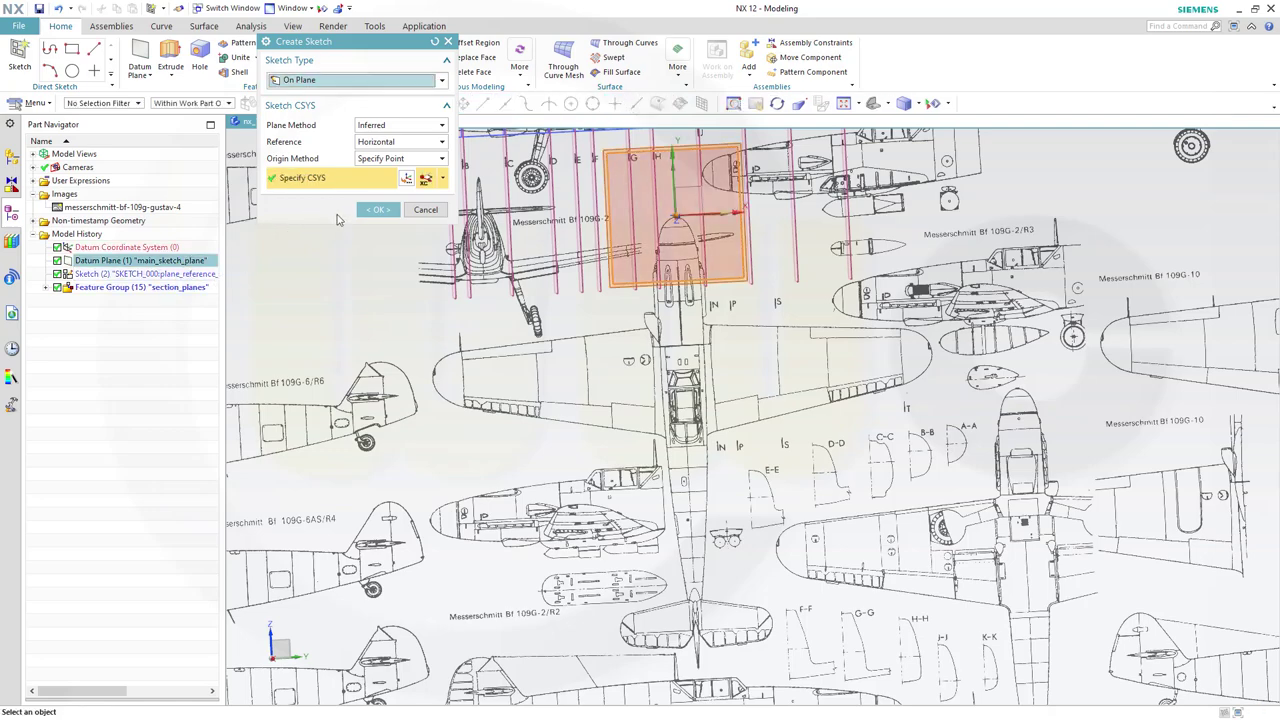
middle_click(492, 312)
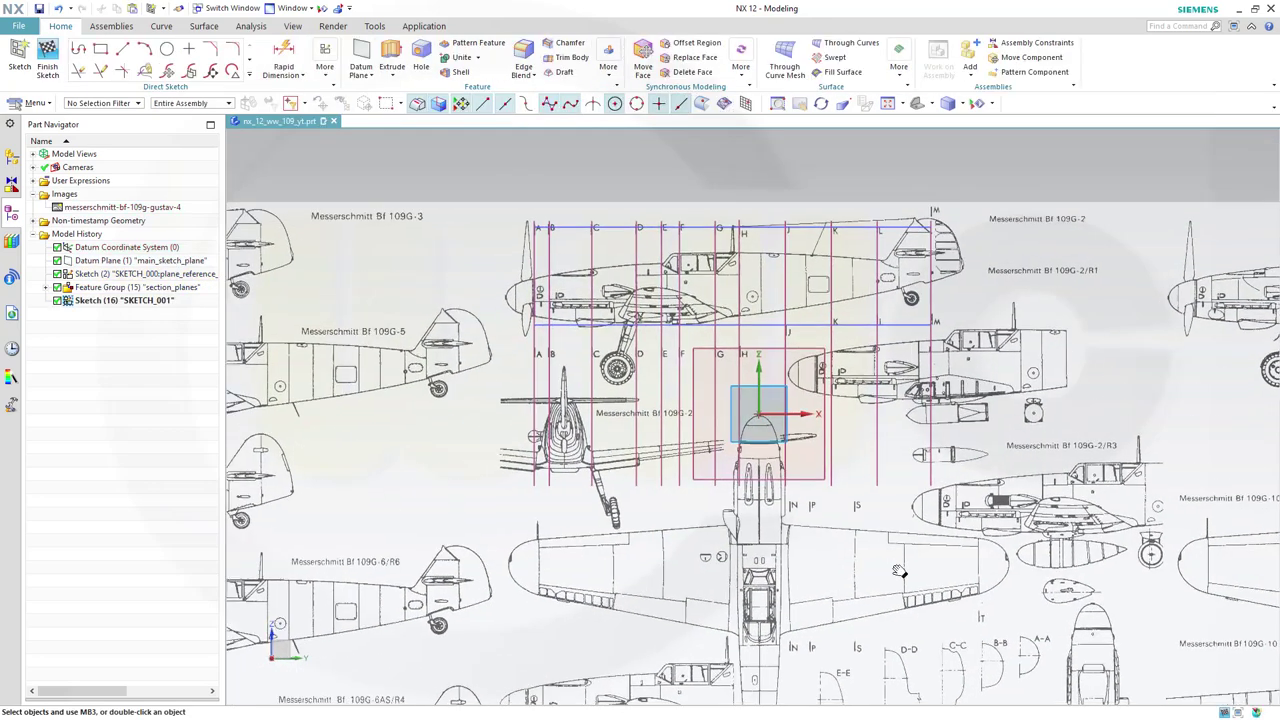
- Draw a horizontal wing line at YC -2500 with vertical lines at the wing root and tip
scroll(799, 378, "up", 1)
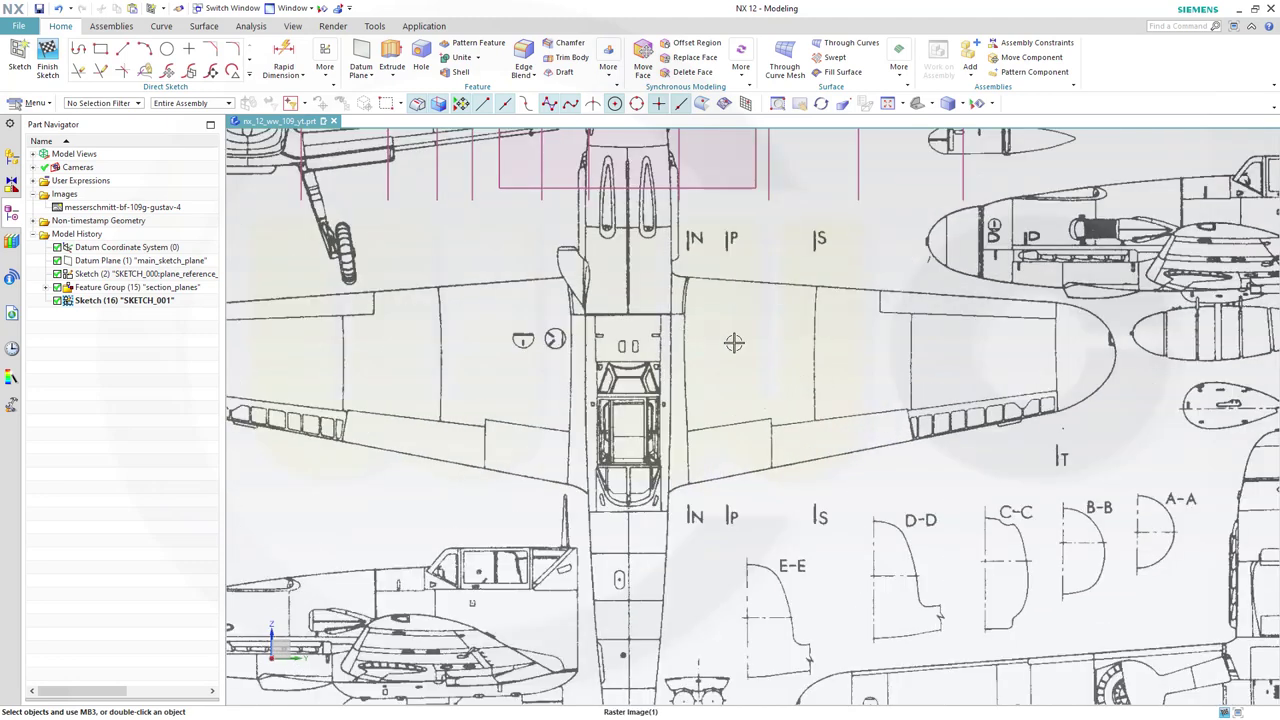
left_click(121, 52)
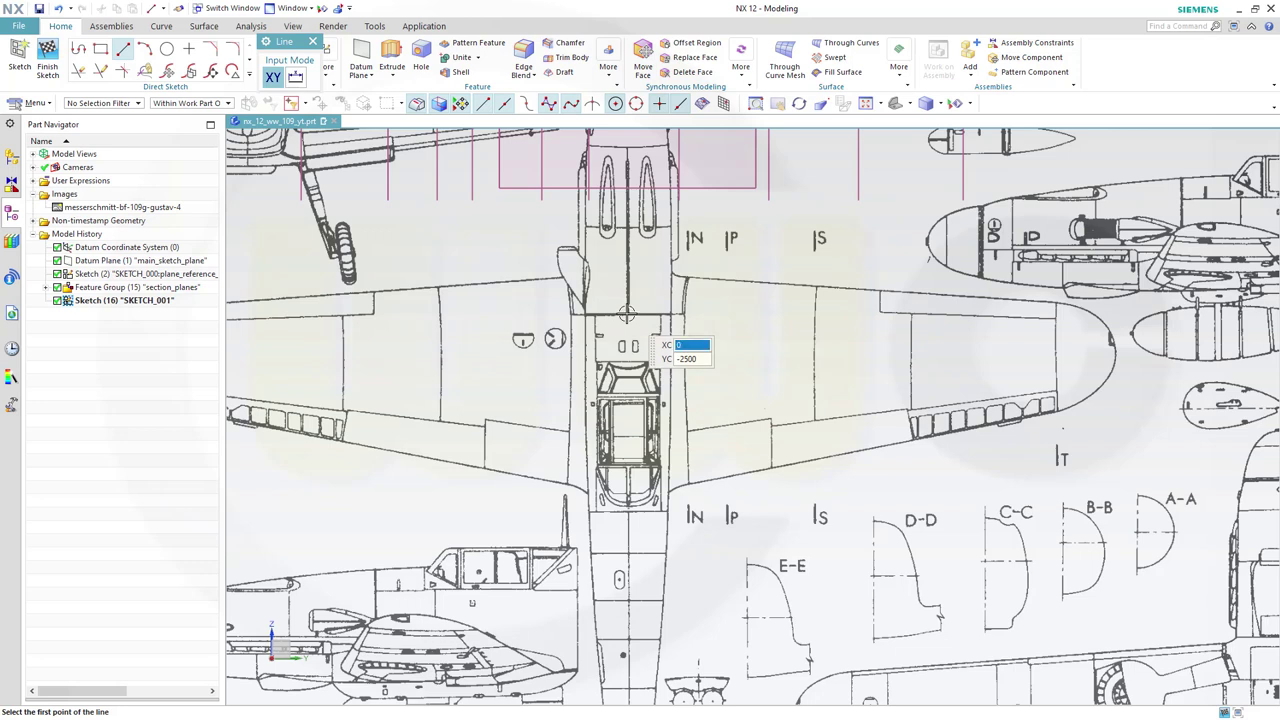
left_click(627, 313)
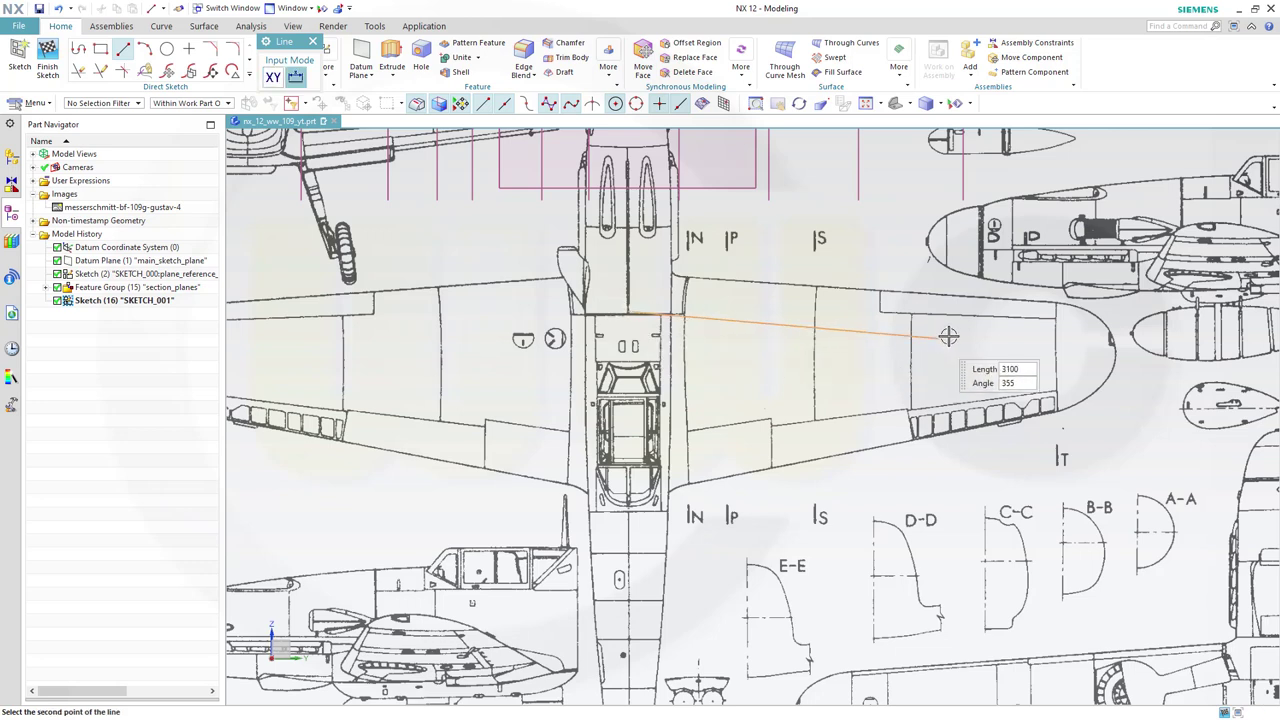
left_click(1106, 328)
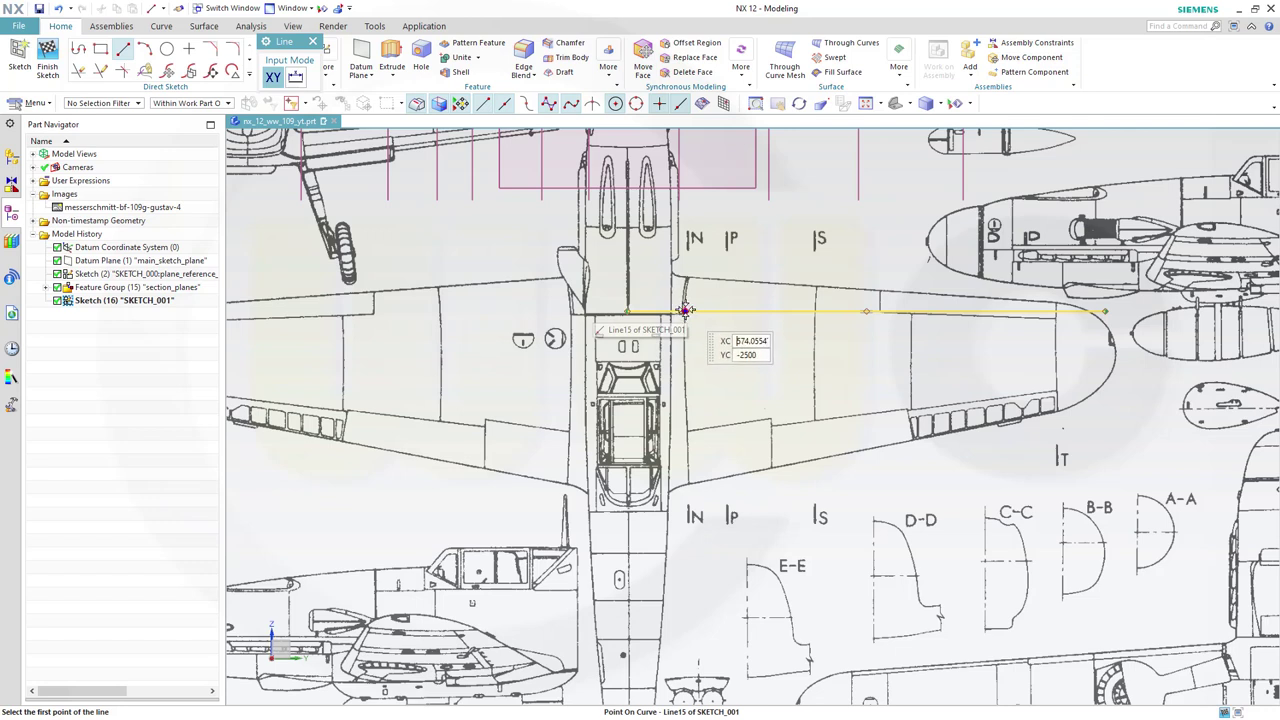
left_click(685, 311)
left_click(686, 447)
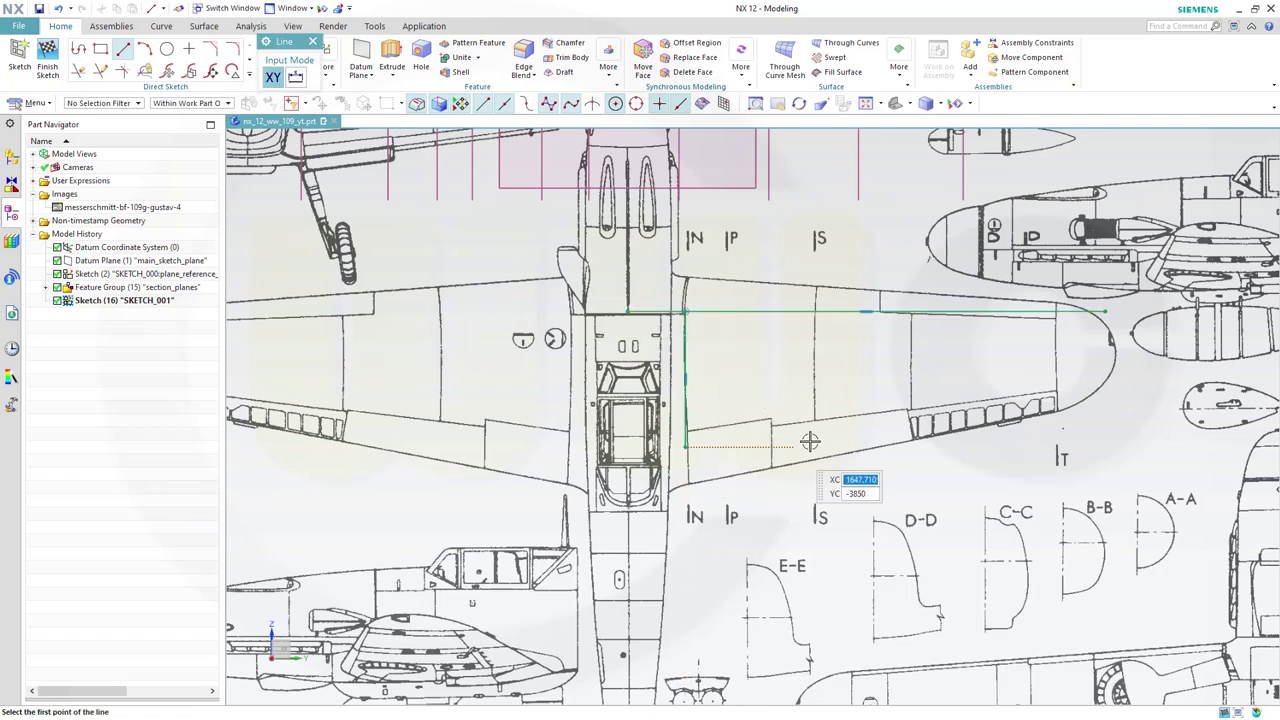
left_click(1055, 311)
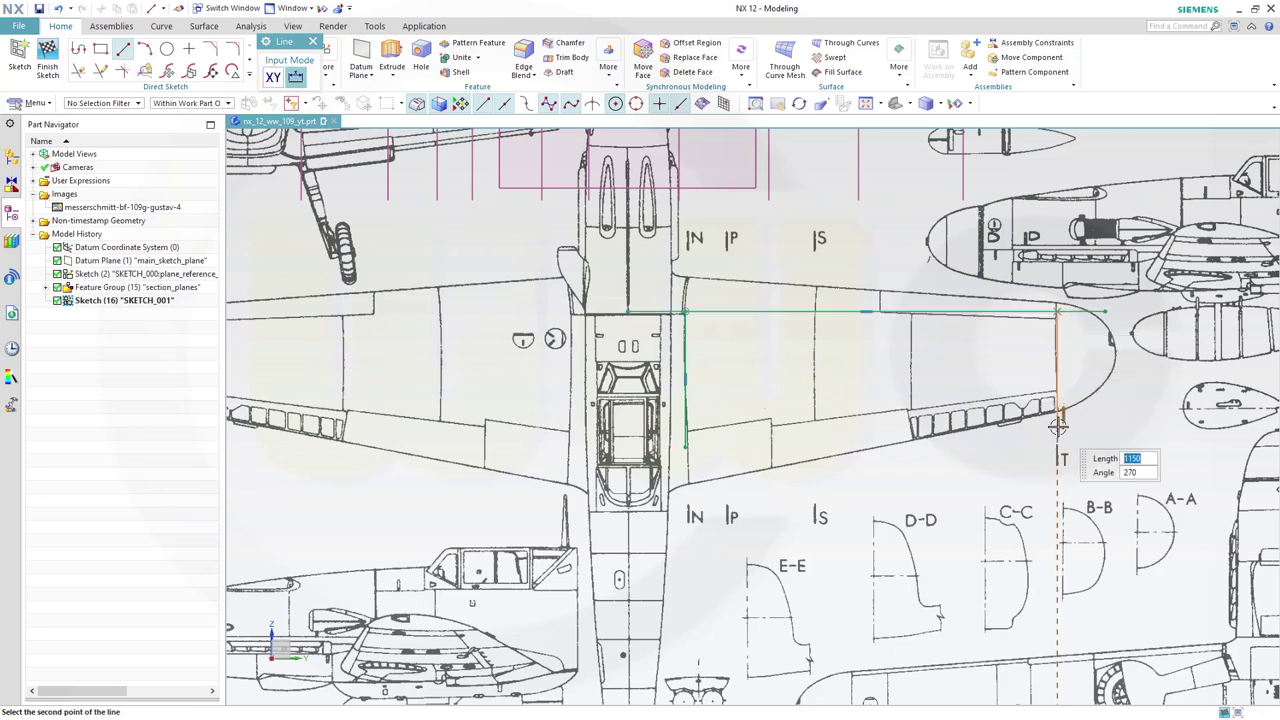
left_click(1057, 427)
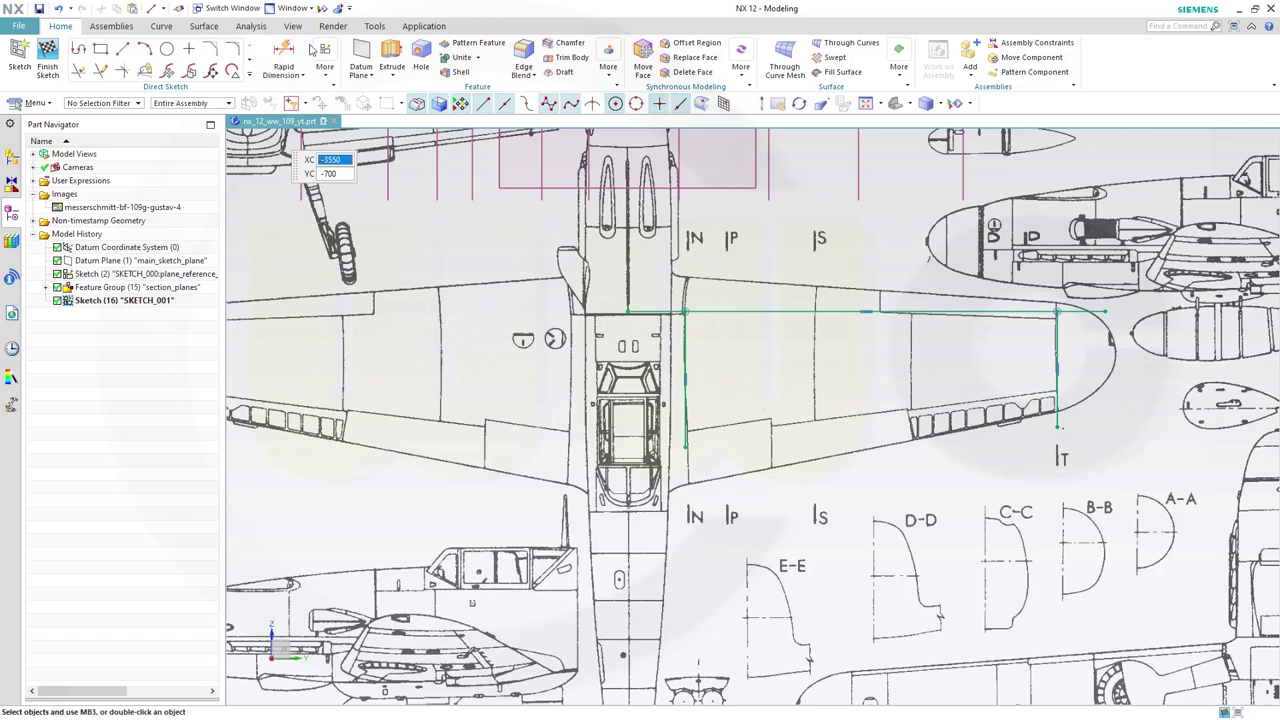
left_click(313, 43)
- Dimension the root vertical line's distance from the sketch origin
key("d")
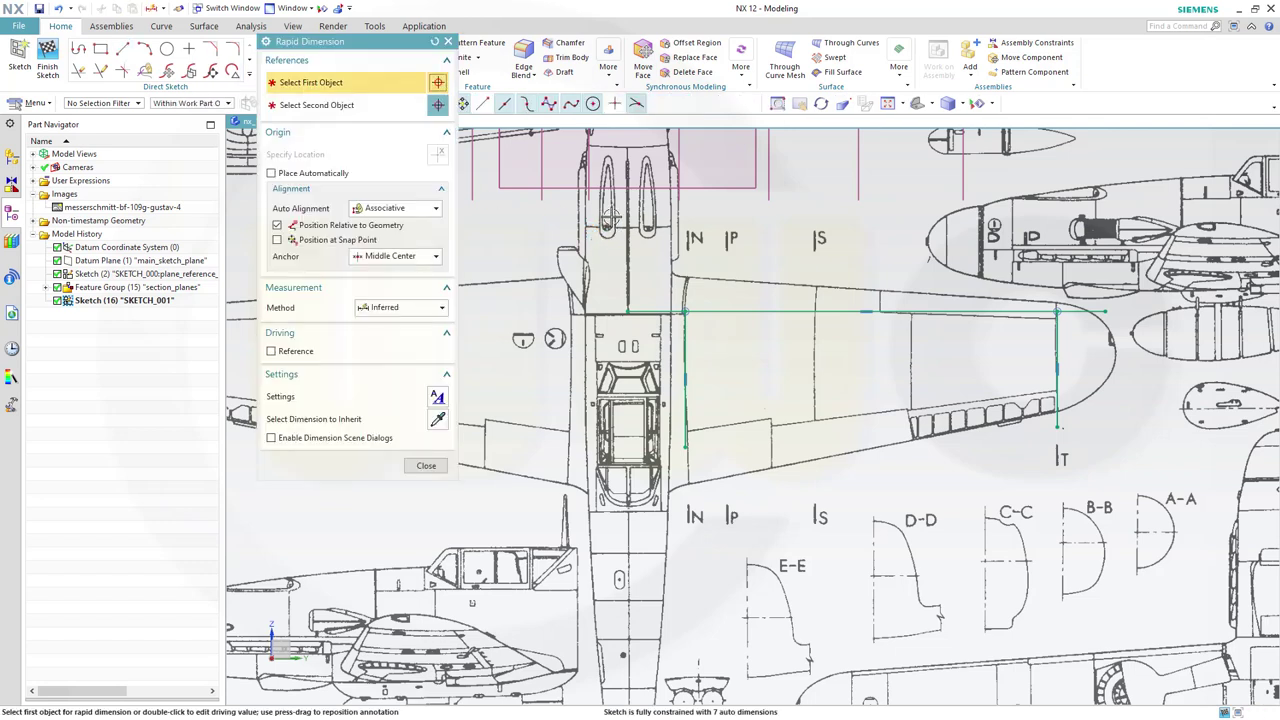
middle_click_drag(652, 303, 646, 411, "shift")
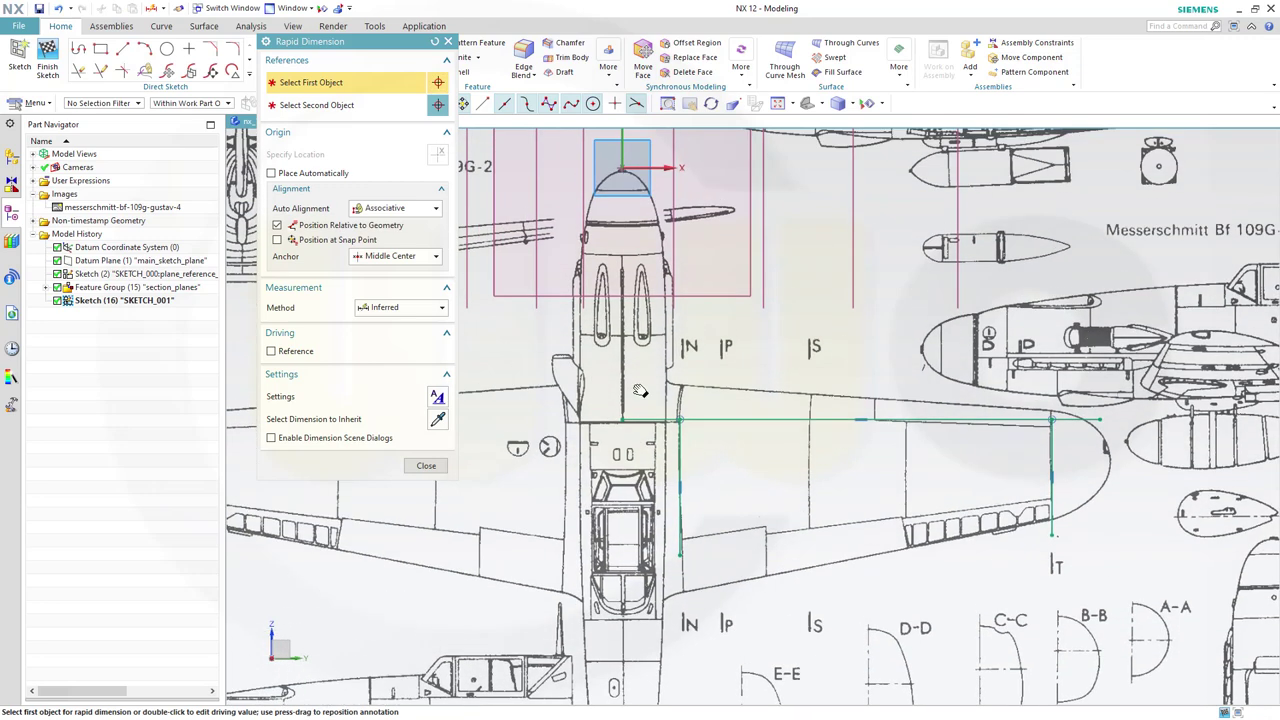
left_click(622, 153)
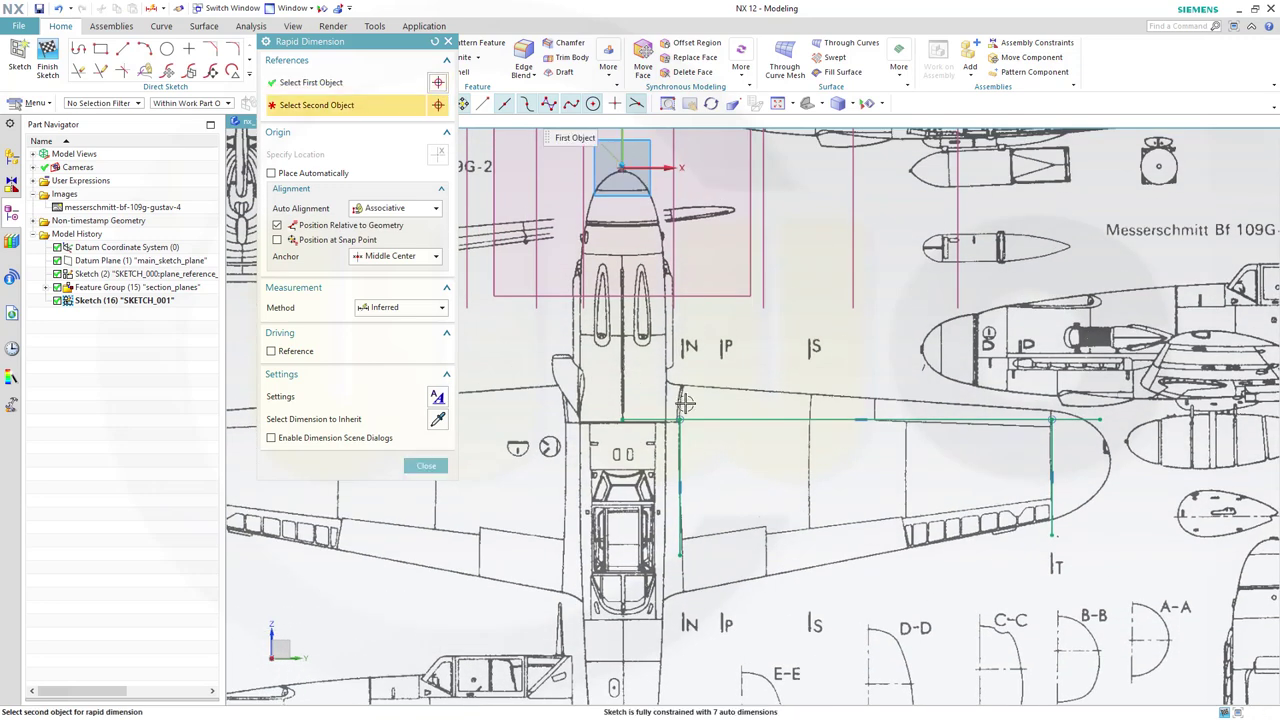
left_click(679, 442)
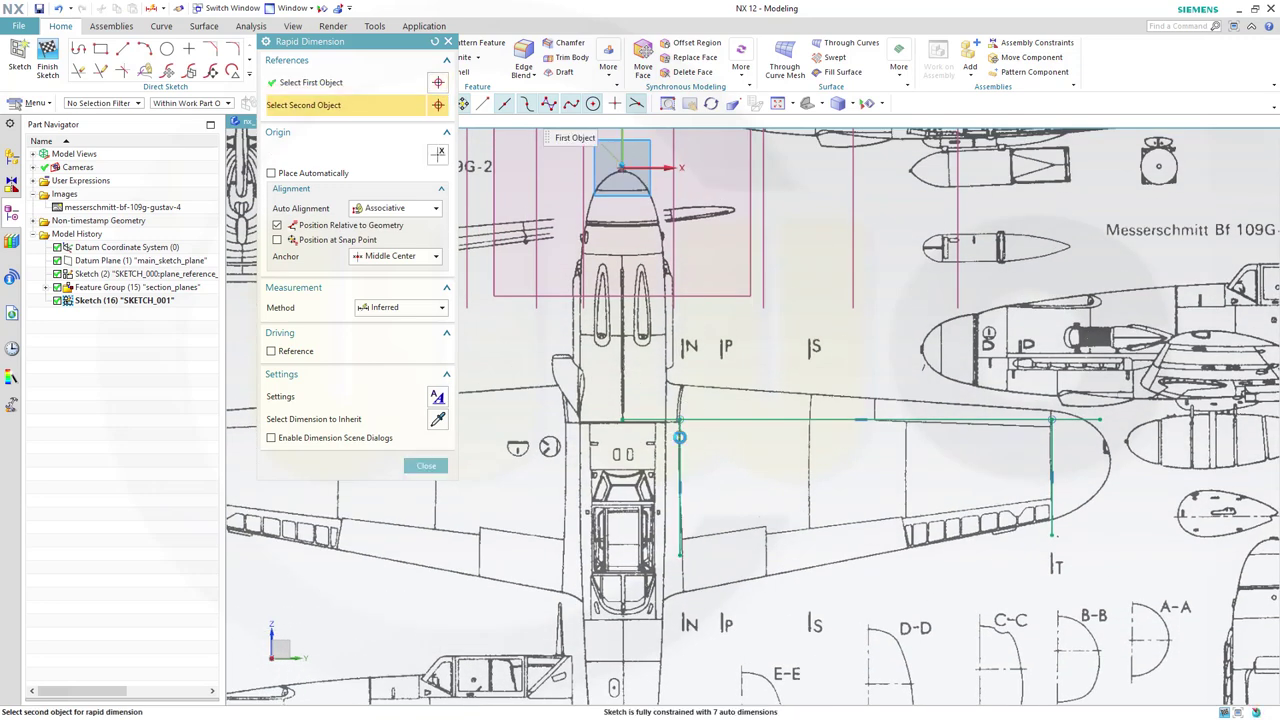
left_click(670, 360)
scroll(716, 383, "down", 1)
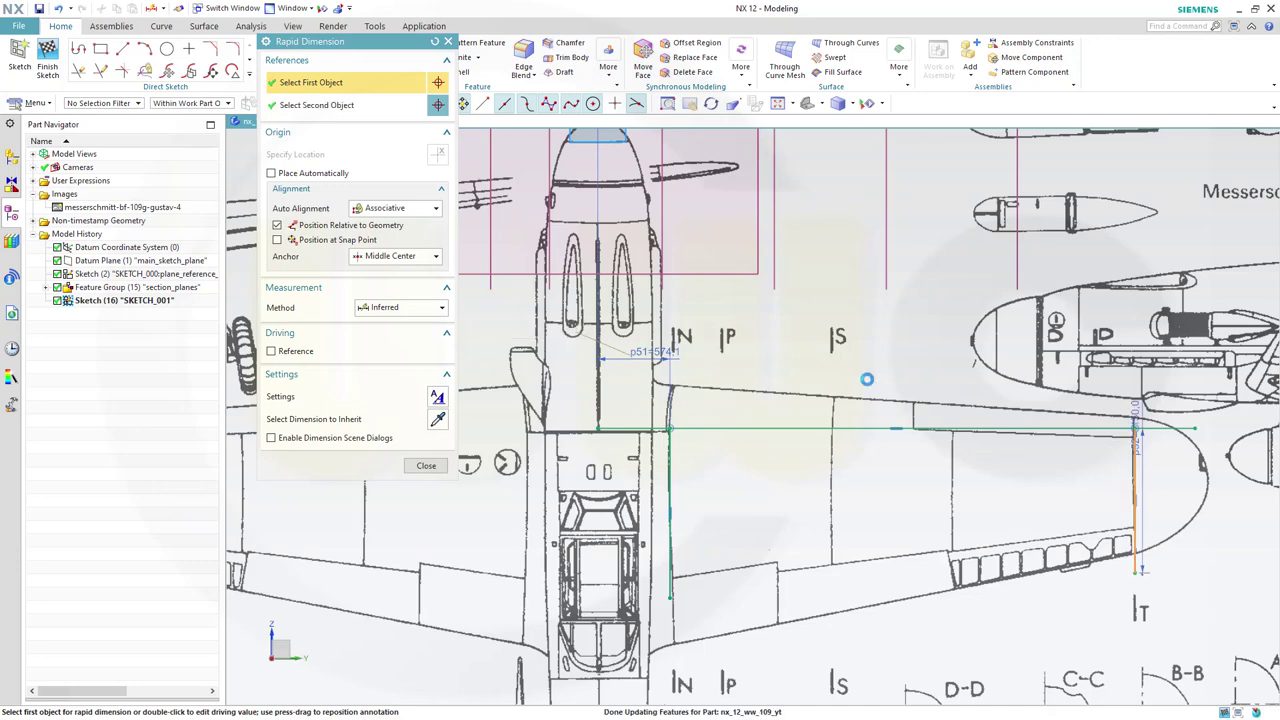
- Add the 4272.2 horizontal dimension p52 to the wingtip line and finish the sketch
left_click(1130, 468)
middle_click_drag(818, 370, 815, 706, "shift")
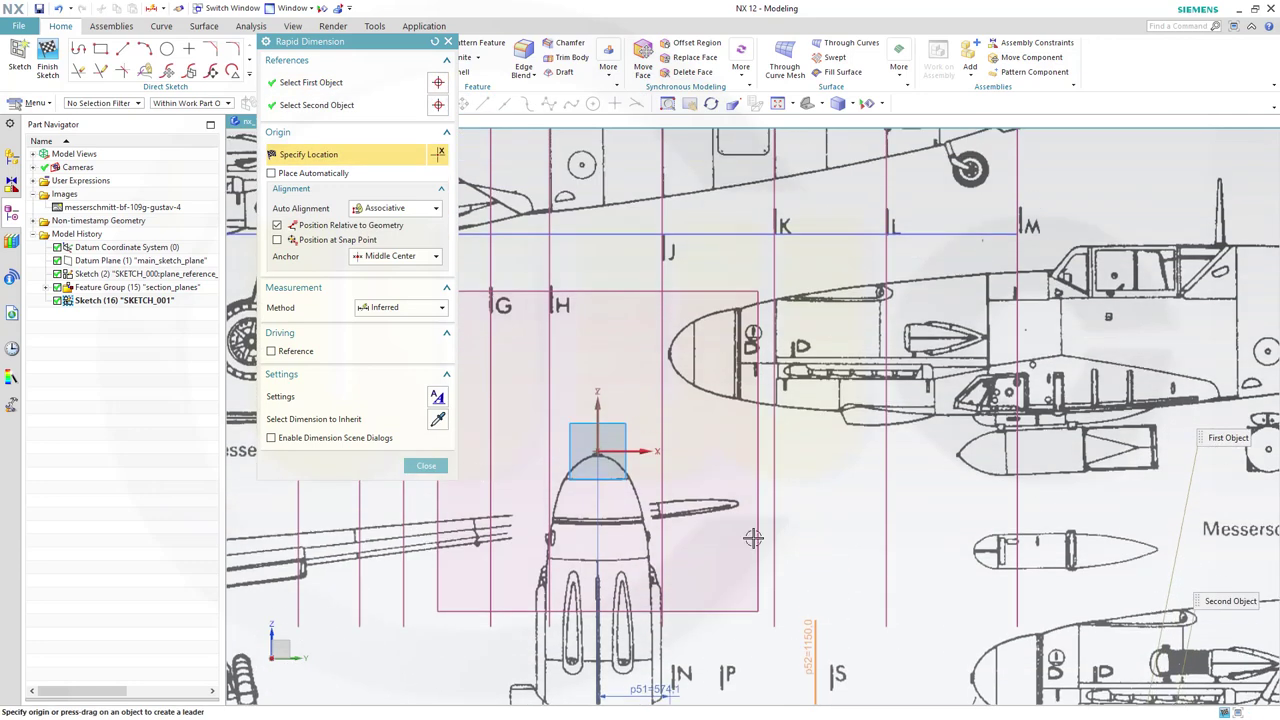
left_click(598, 410)
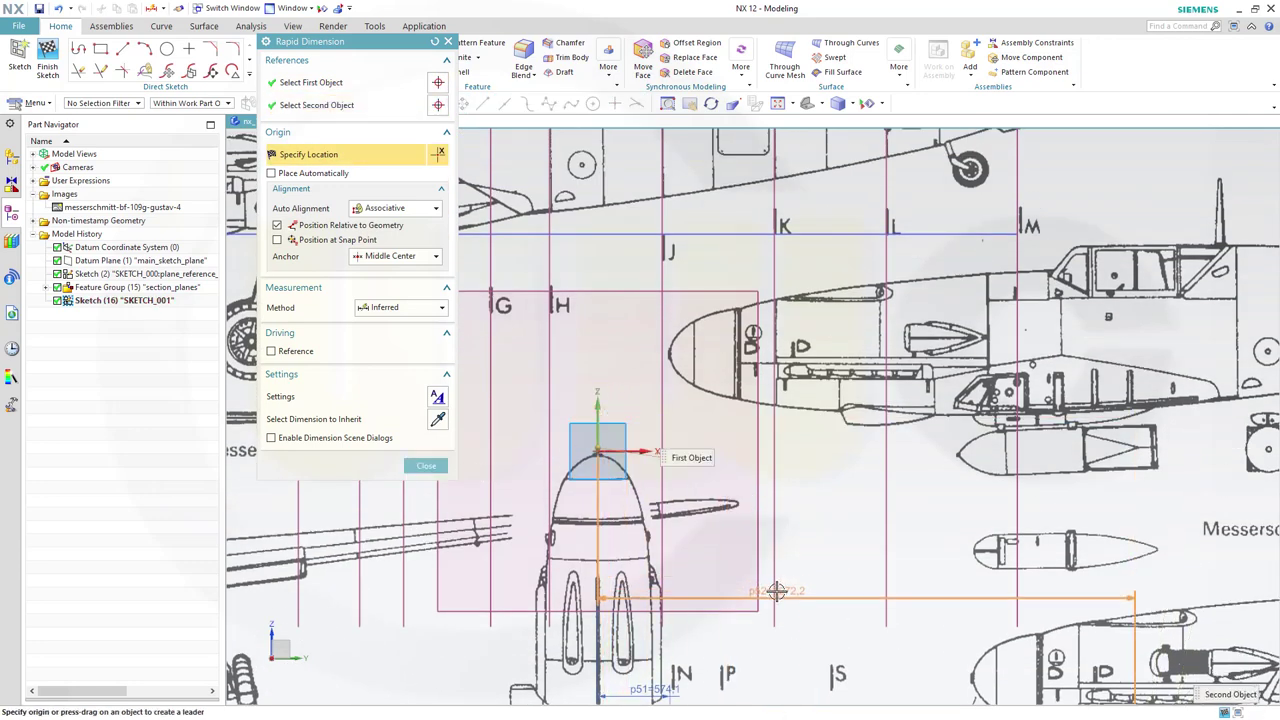
left_click(818, 551)
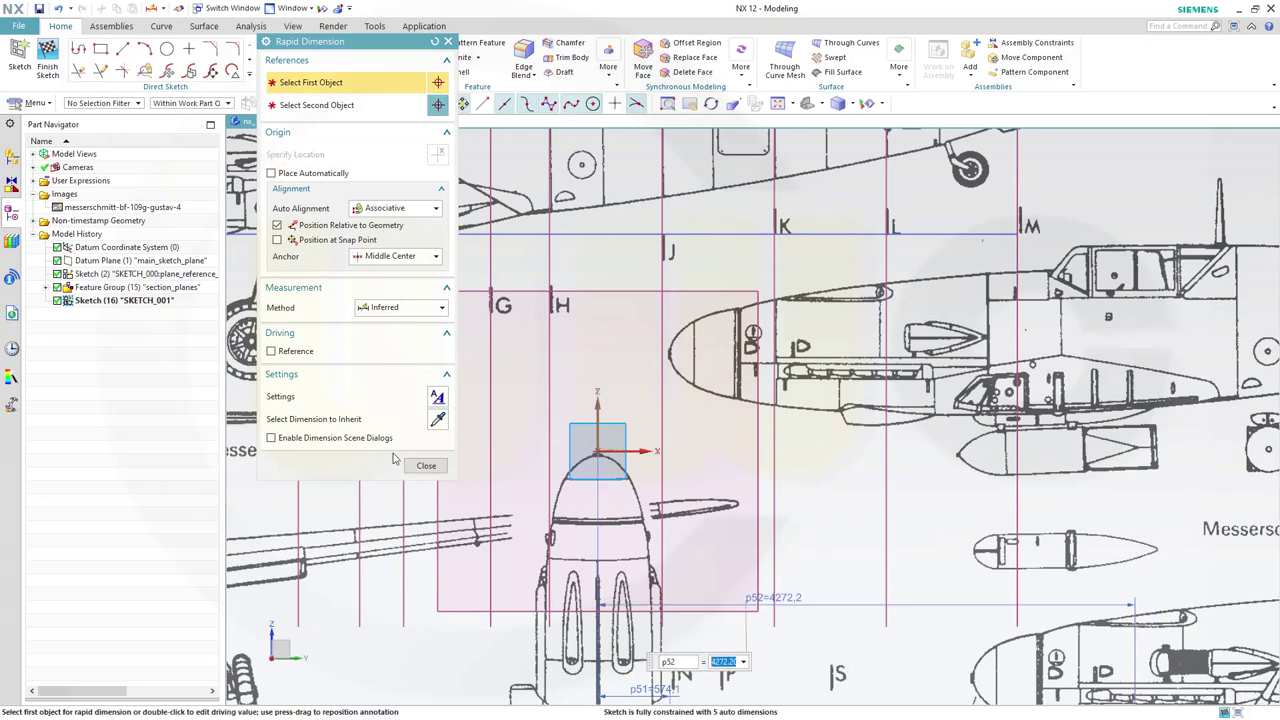
left_click(426, 465)
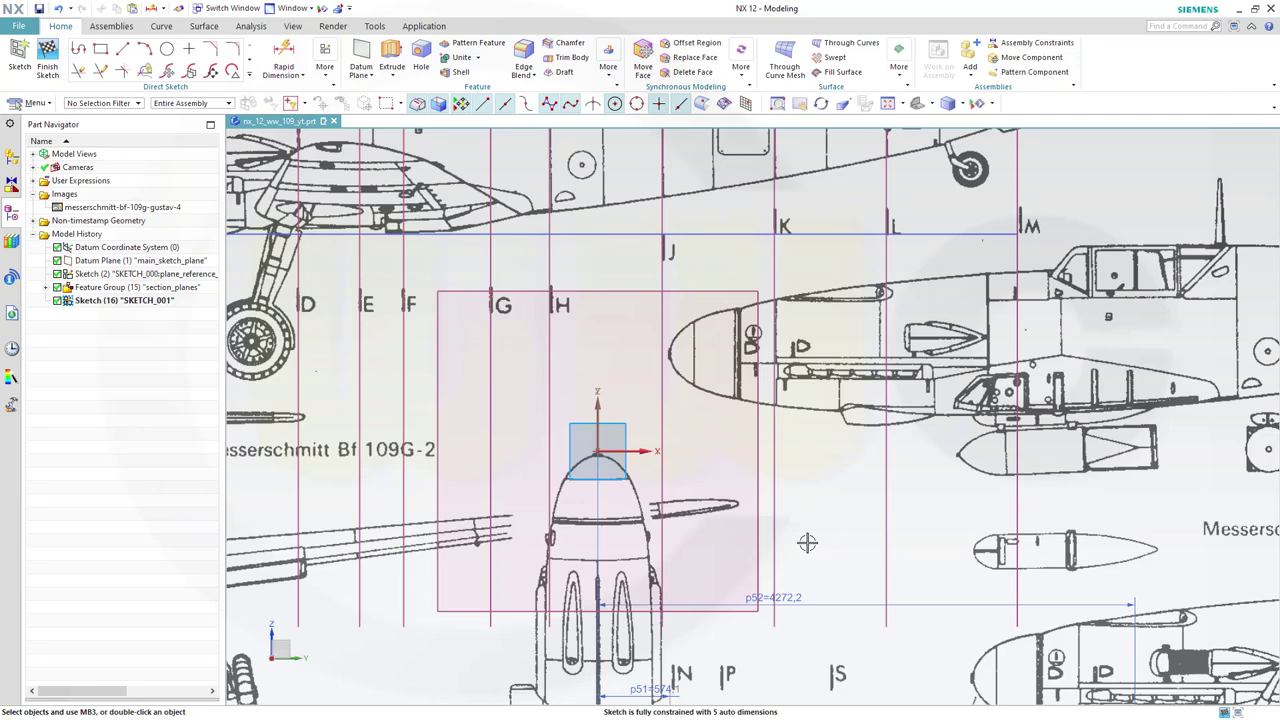
scroll(825, 560, "down", 1)
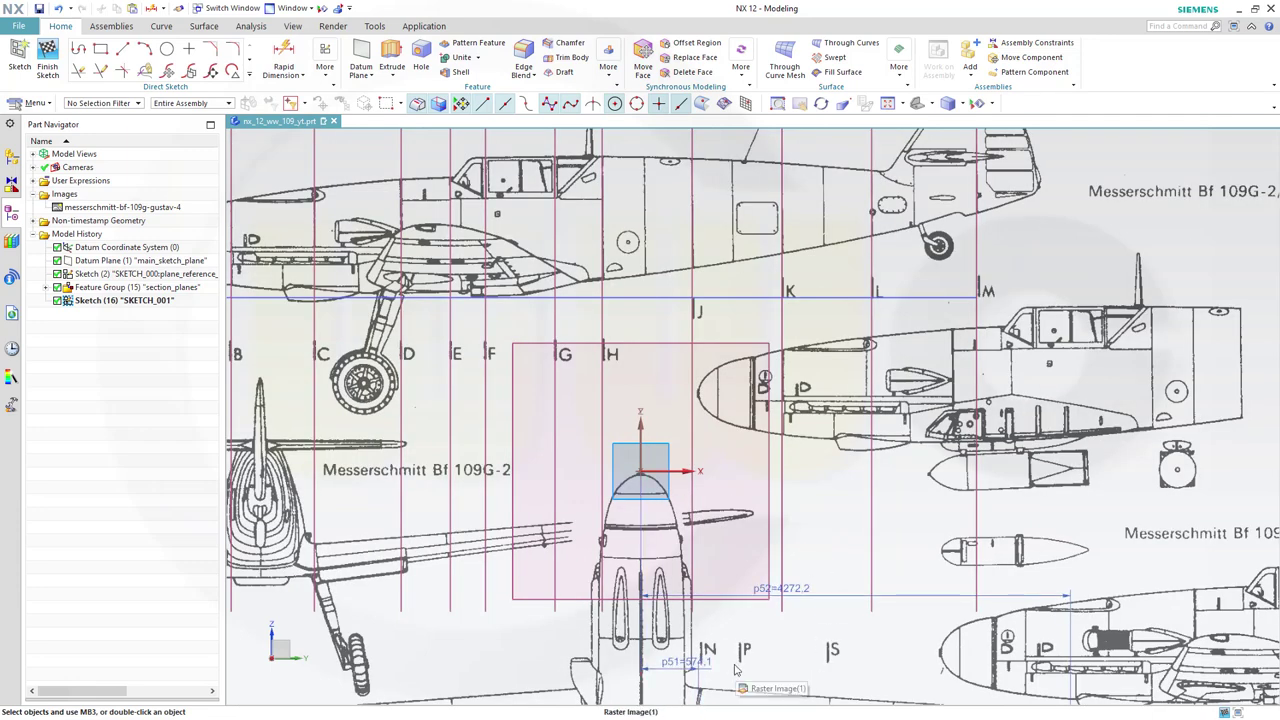
left_click(55, 68)
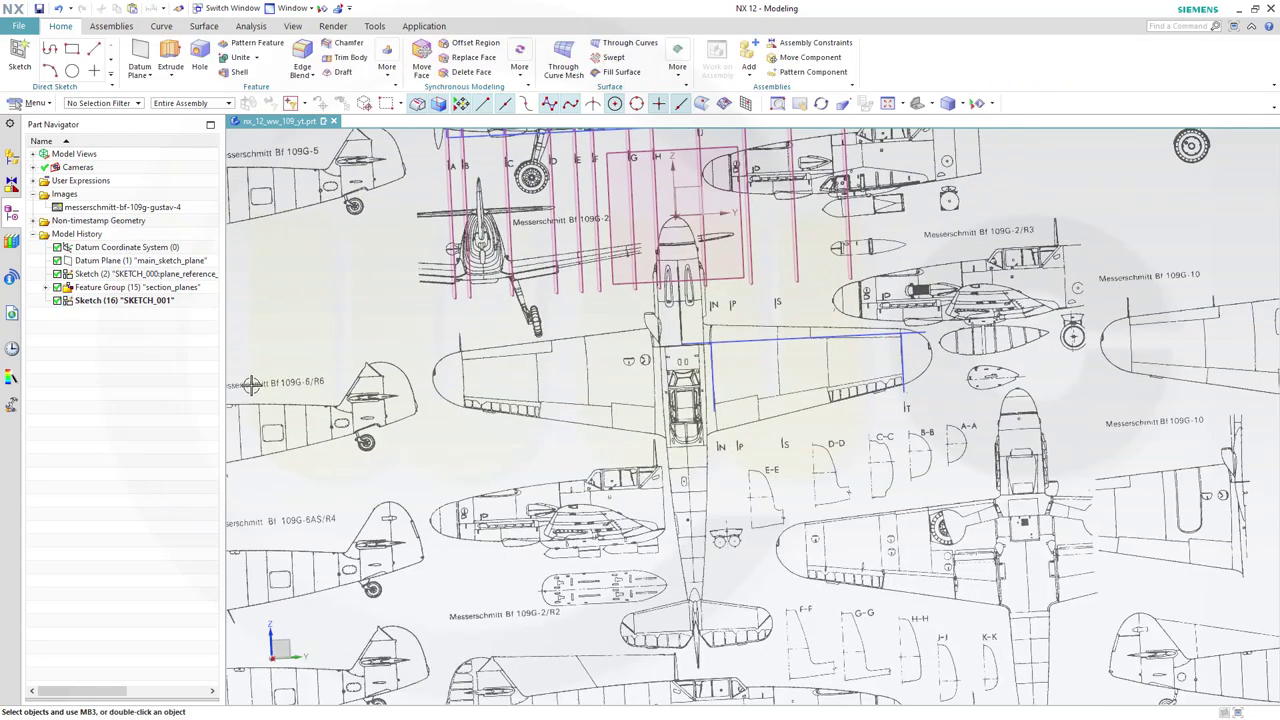
- Delete Sketch (16) SKETCH_001 via the Part Navigator
right_click(122, 301)
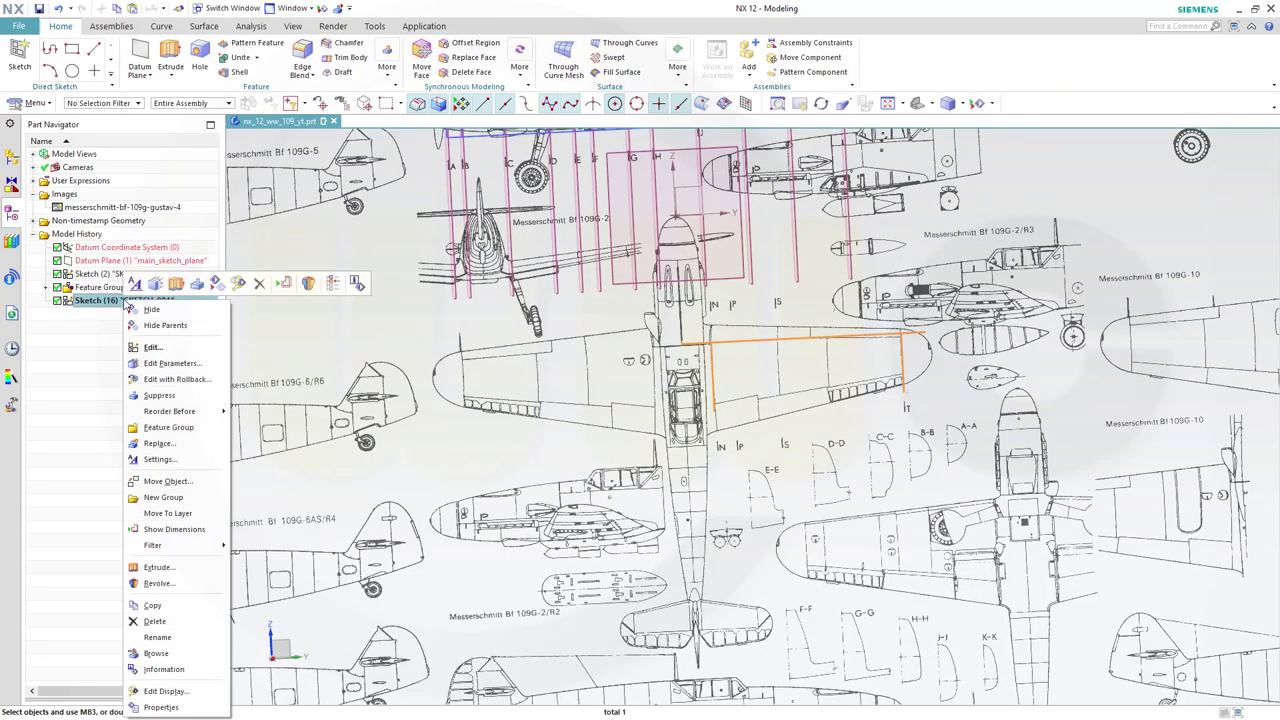
left_click(155, 621)
scroll(825, 251, "down", 3)
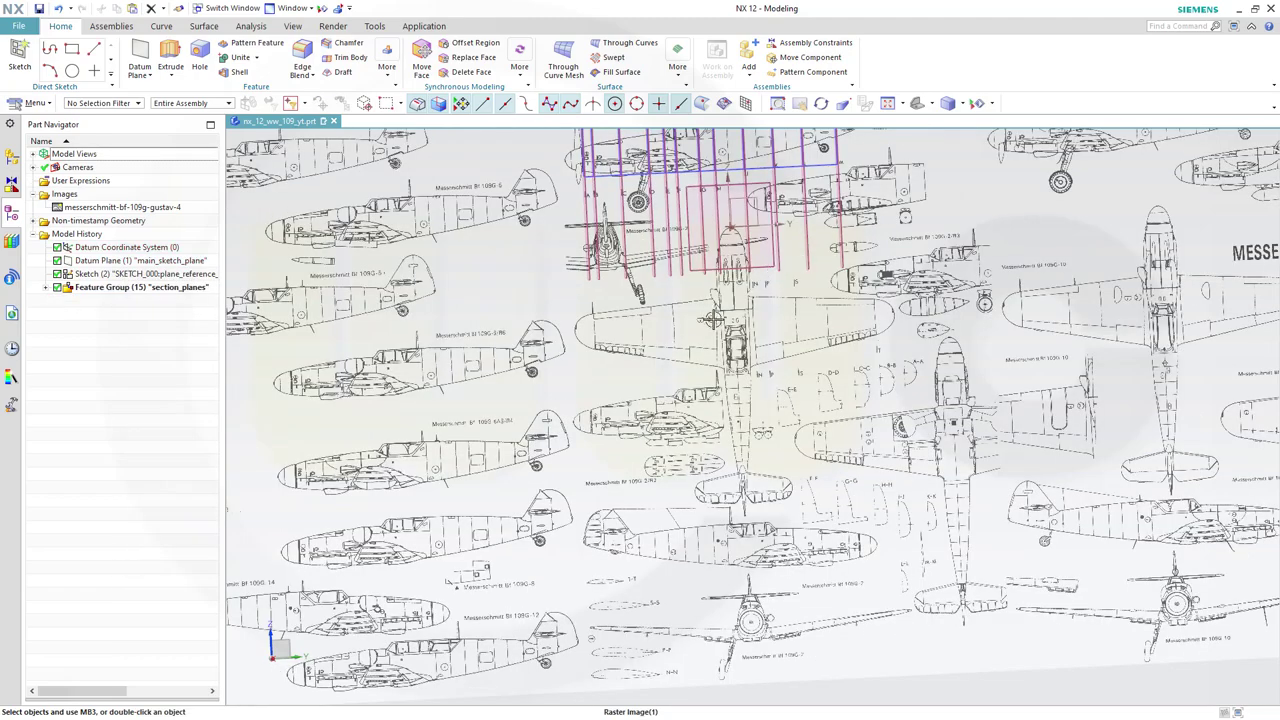
middle_click_drag(713, 319, 773, 337)
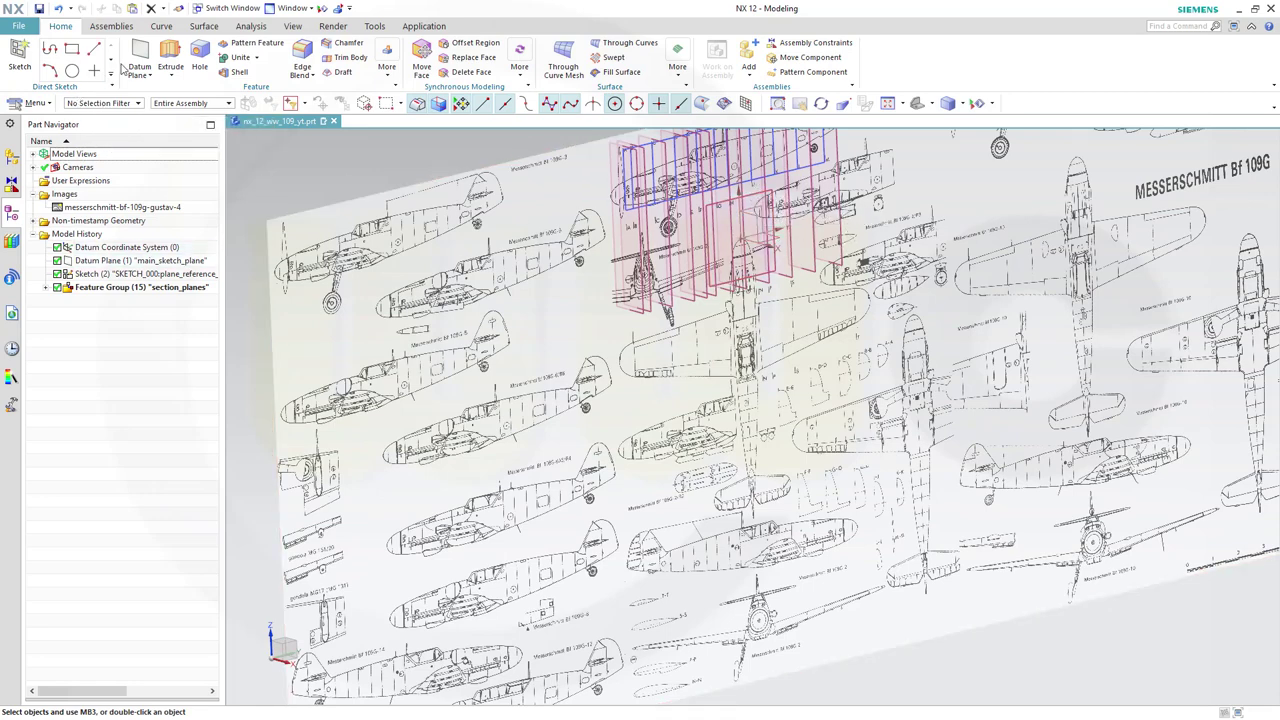
- Create an At Distance datum plane 575 mm from main_sketch_plane
left_click(141, 55)
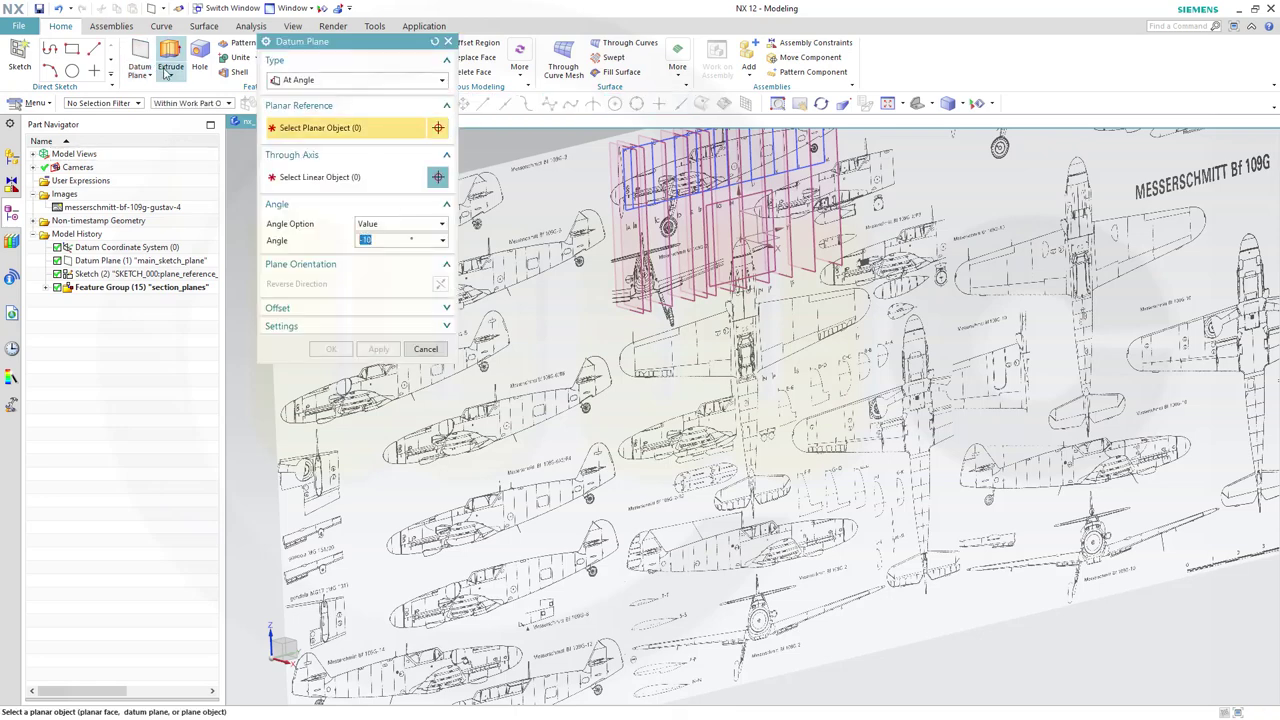
left_click(440, 87)
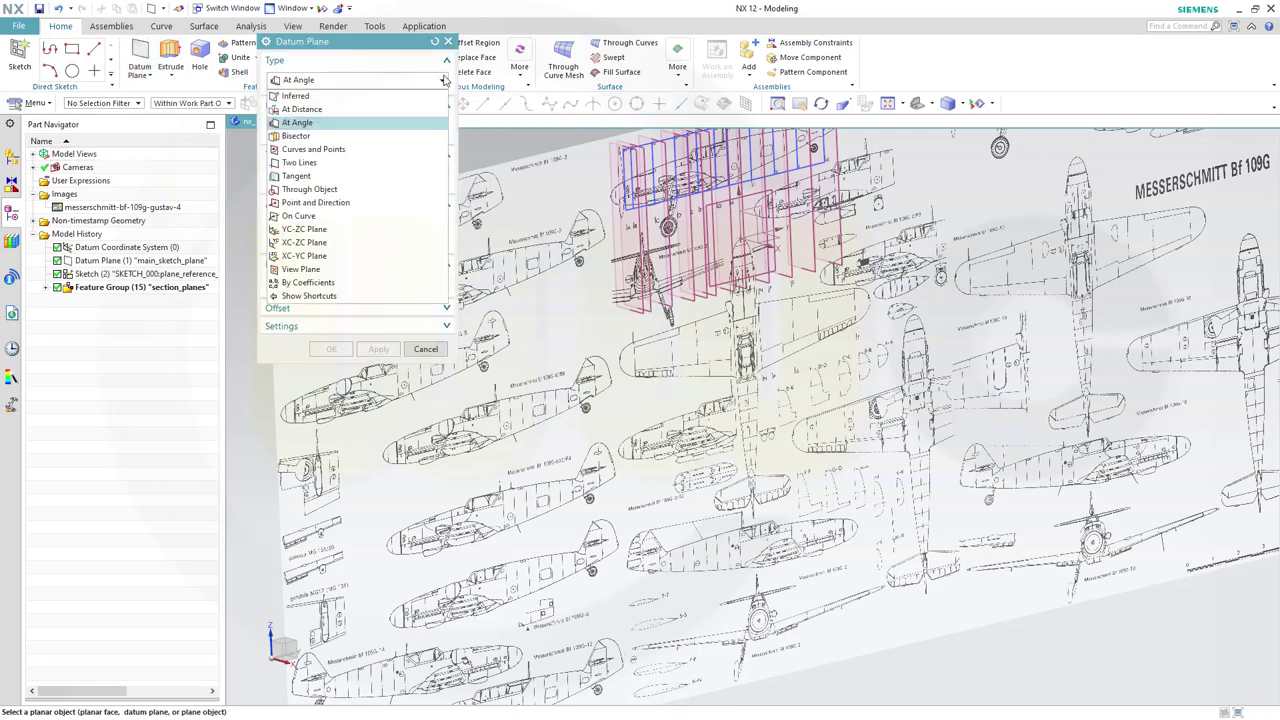
left_click(336, 110)
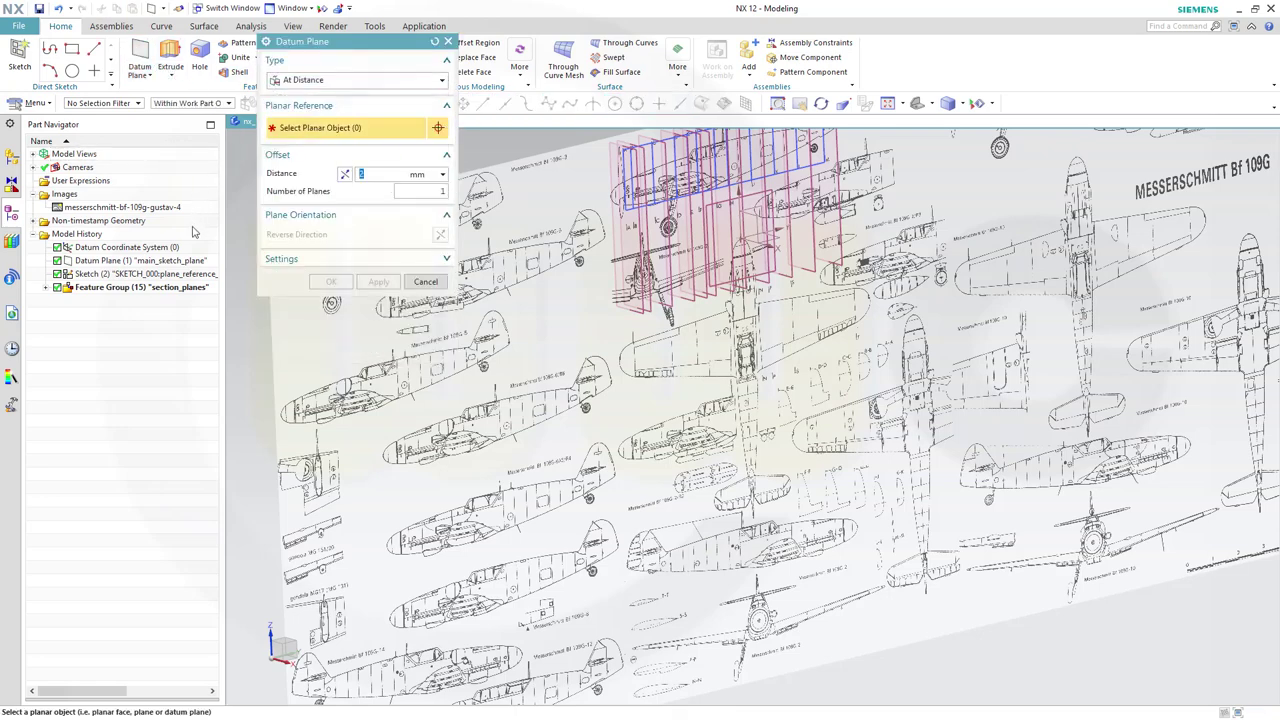
left_click(180, 261)
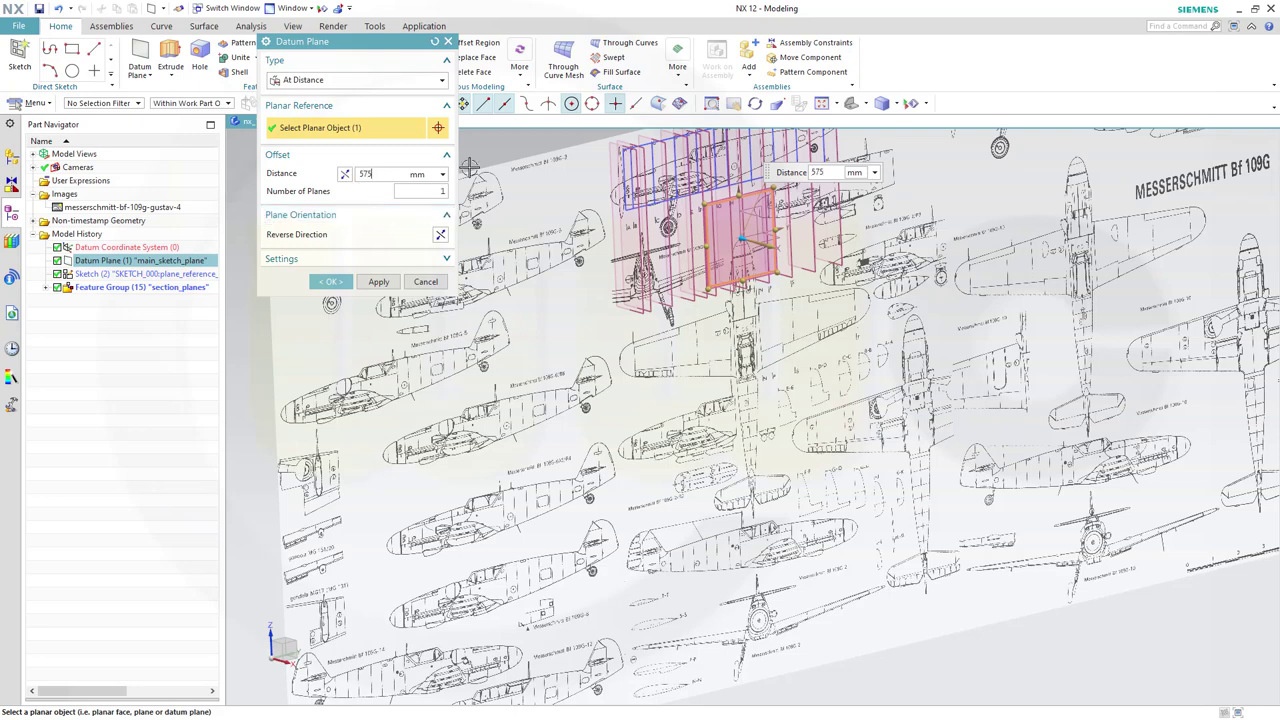
left_click(378, 283)
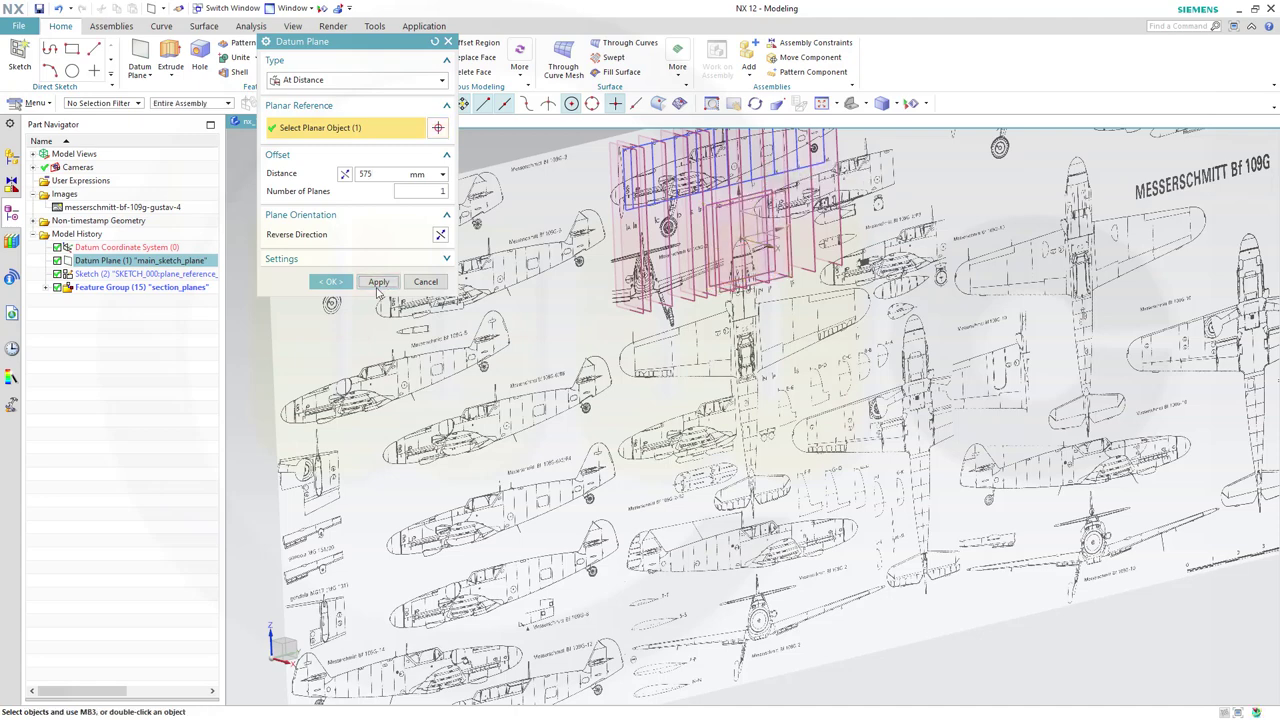
left_click(378, 283)
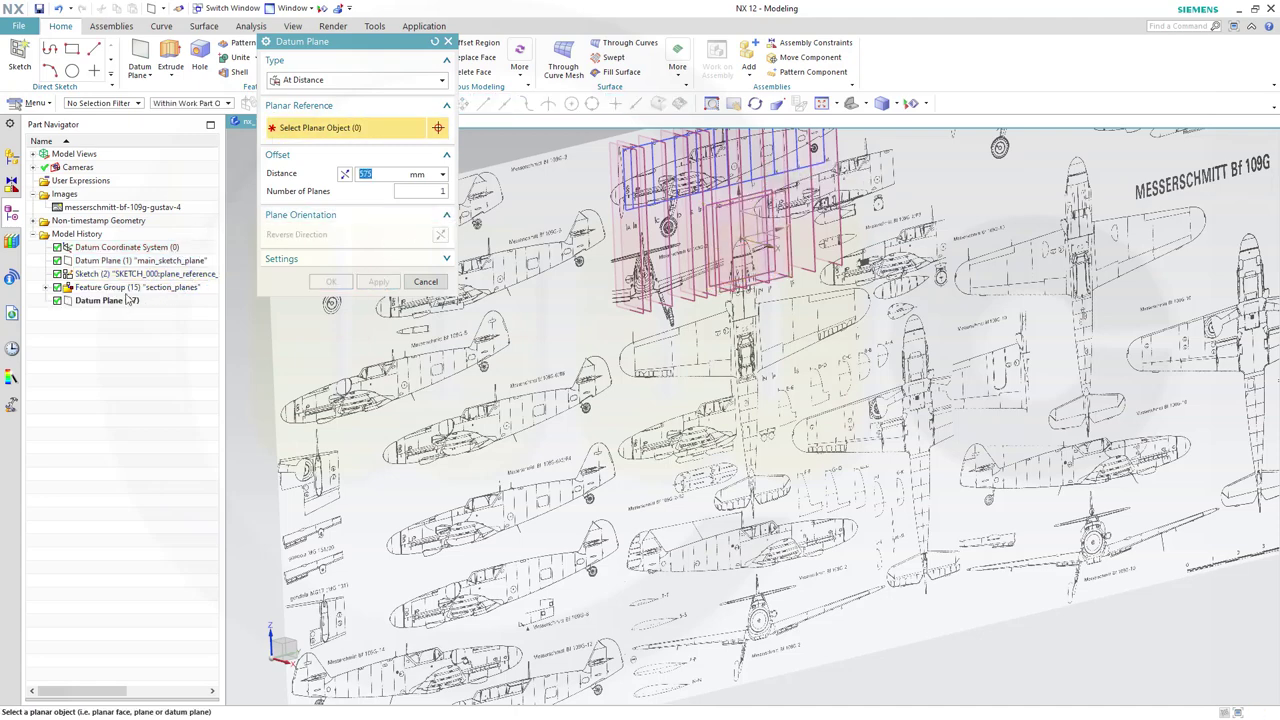
- Add a second At Distance datum plane 4275 mm from main_sketch_plane
left_click(141, 263)
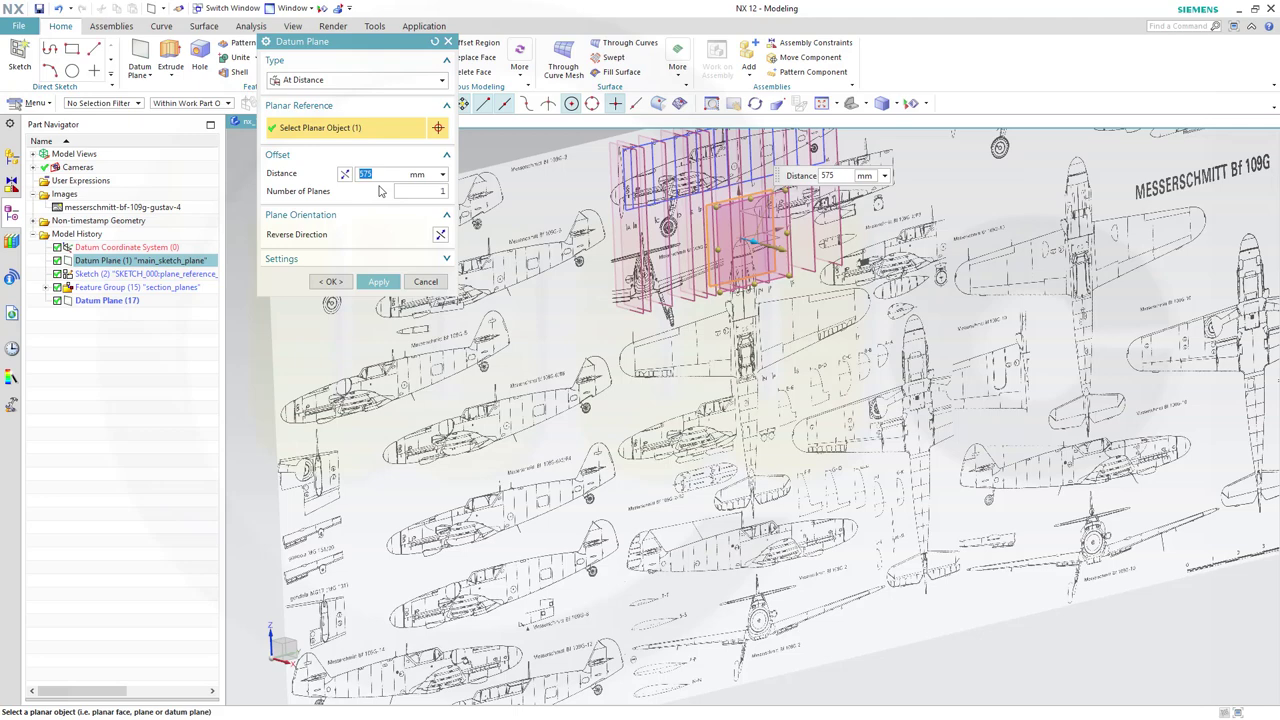
type("42")
left_click(330, 282)
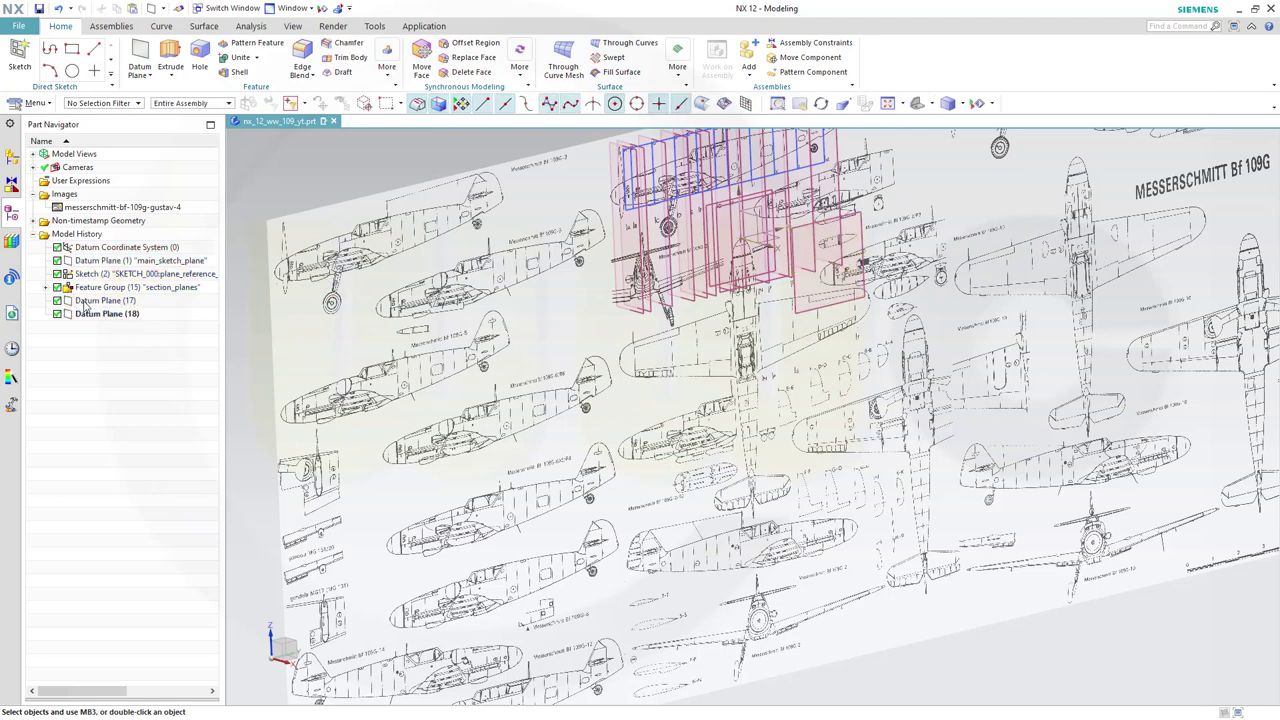
- Group Datum Planes (17) and (18) into a feature group named wing_planes
left_click(88, 301)
left_click(98, 316, "ctrl")
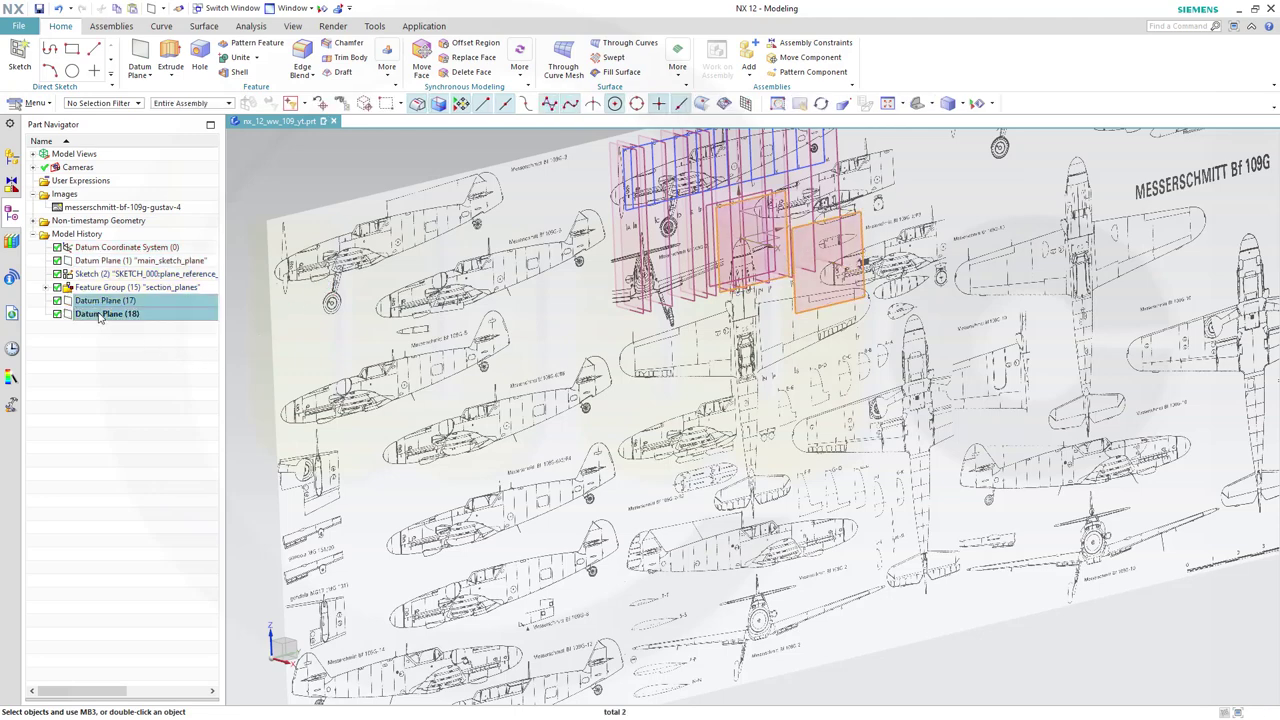
right_click(100, 314)
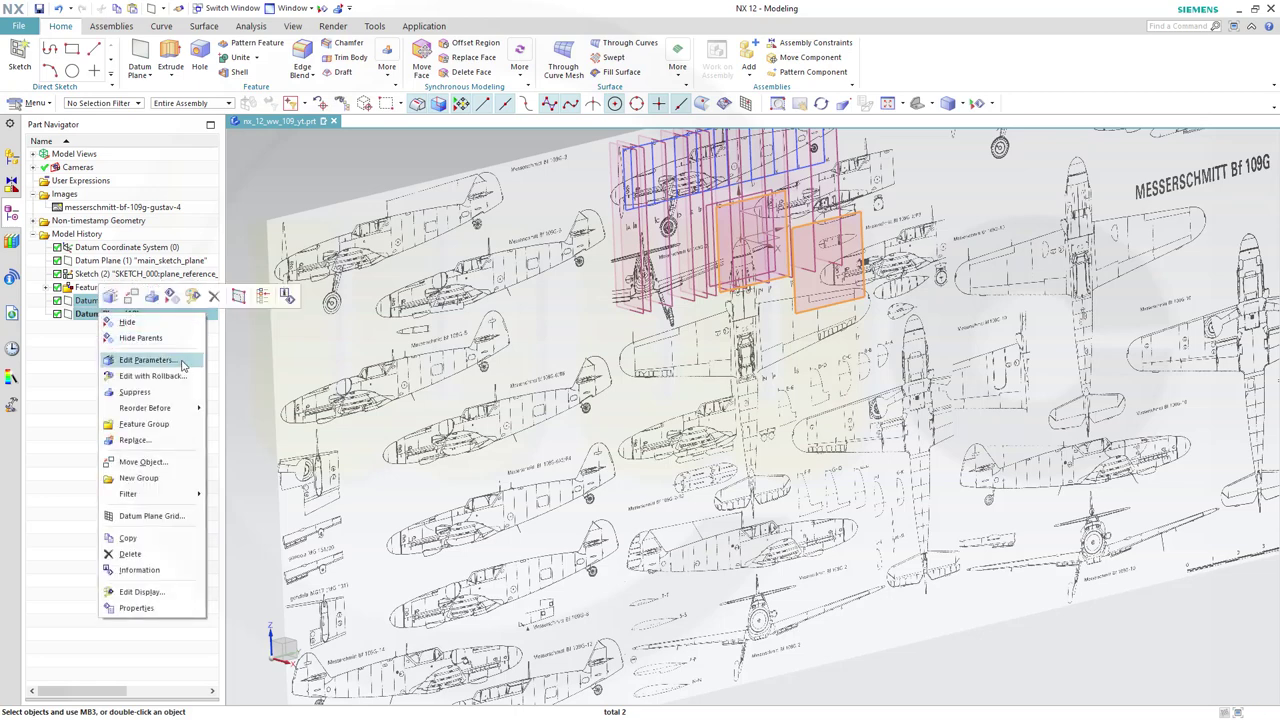
left_click(160, 424)
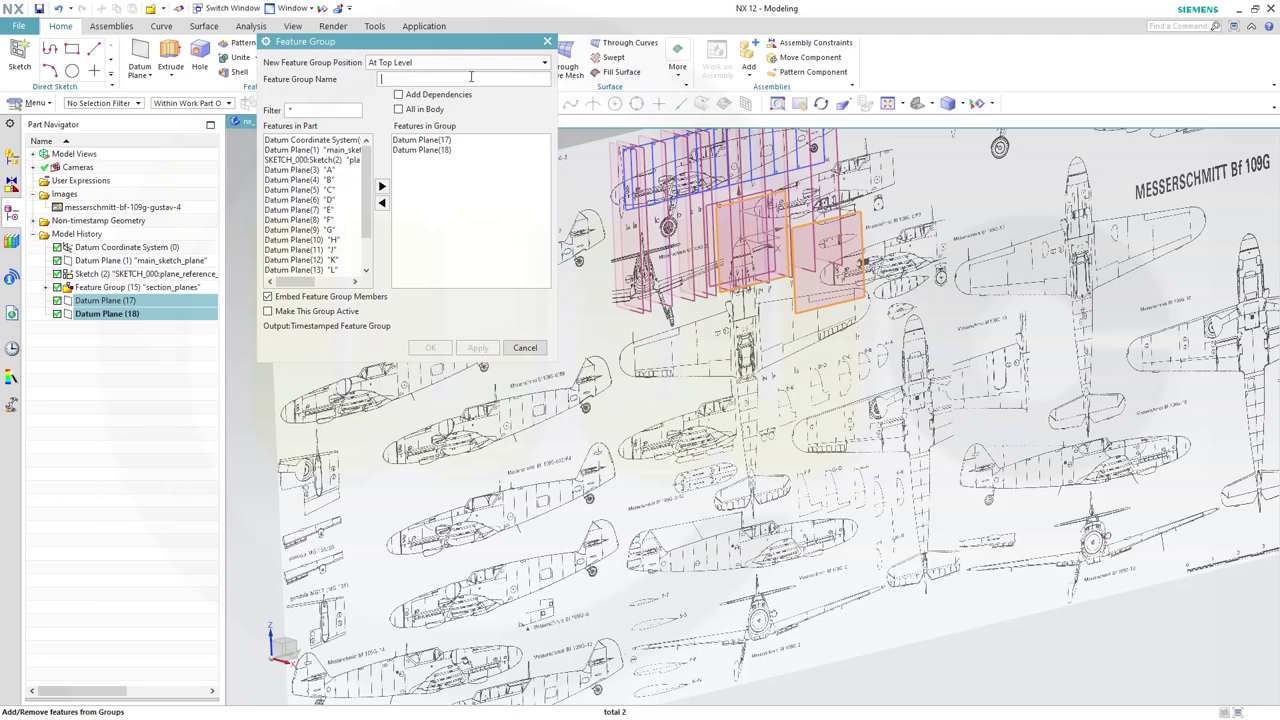
type("wing_planes")
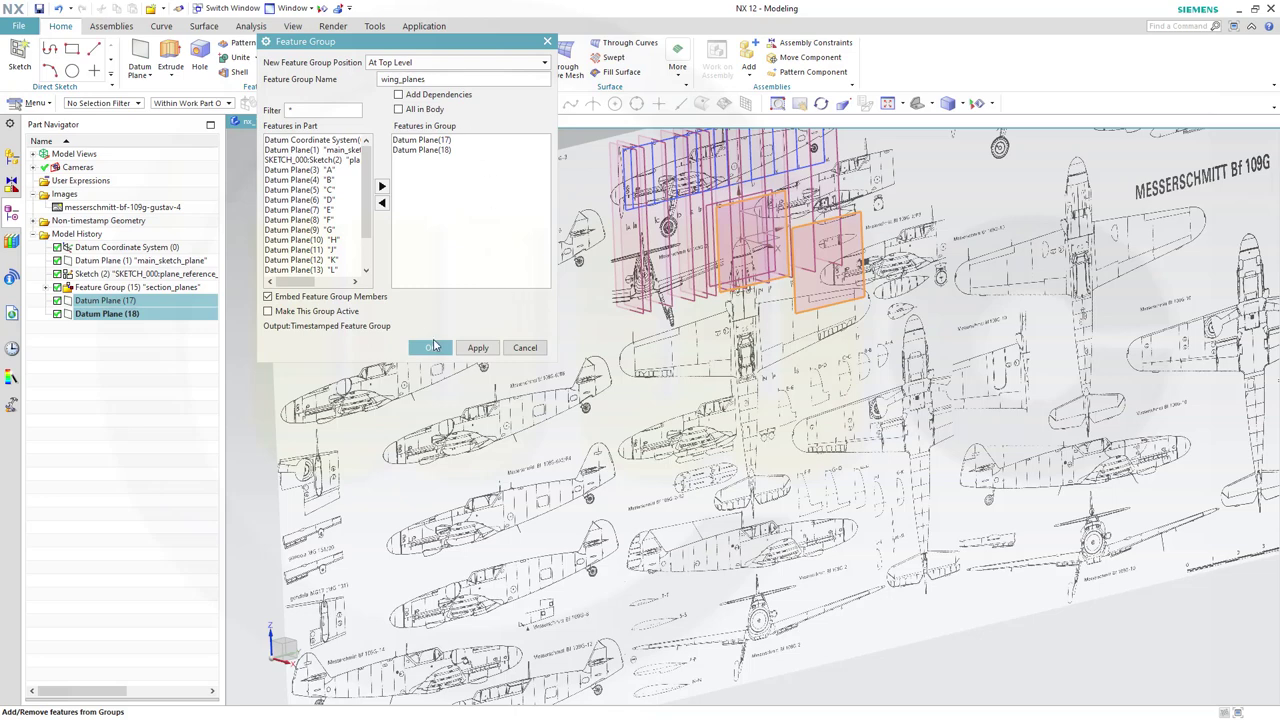
left_click(430, 347)
middle_click_drag(512, 345, 712, 400)
scroll(712, 400, "up", 5)
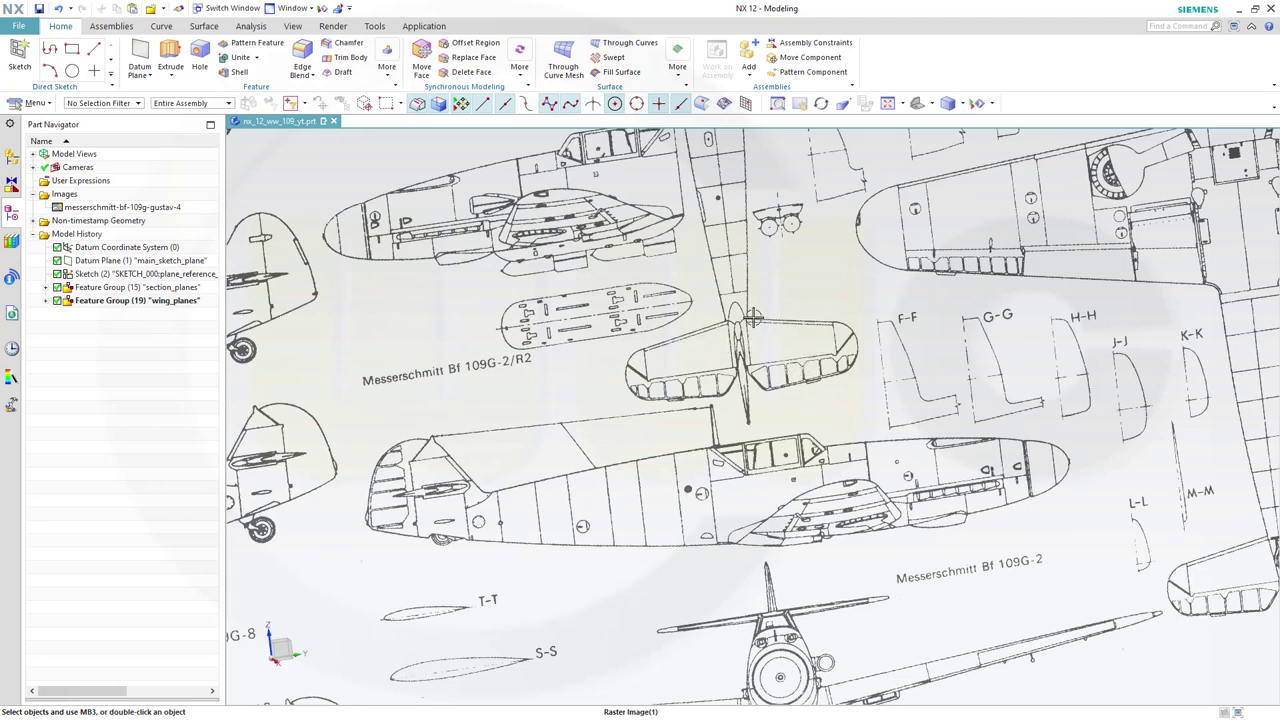
- Start a sketch on main_sketch_plane and draw a short line from the tail centre
middle_click_drag(802, 360, 693, 381)
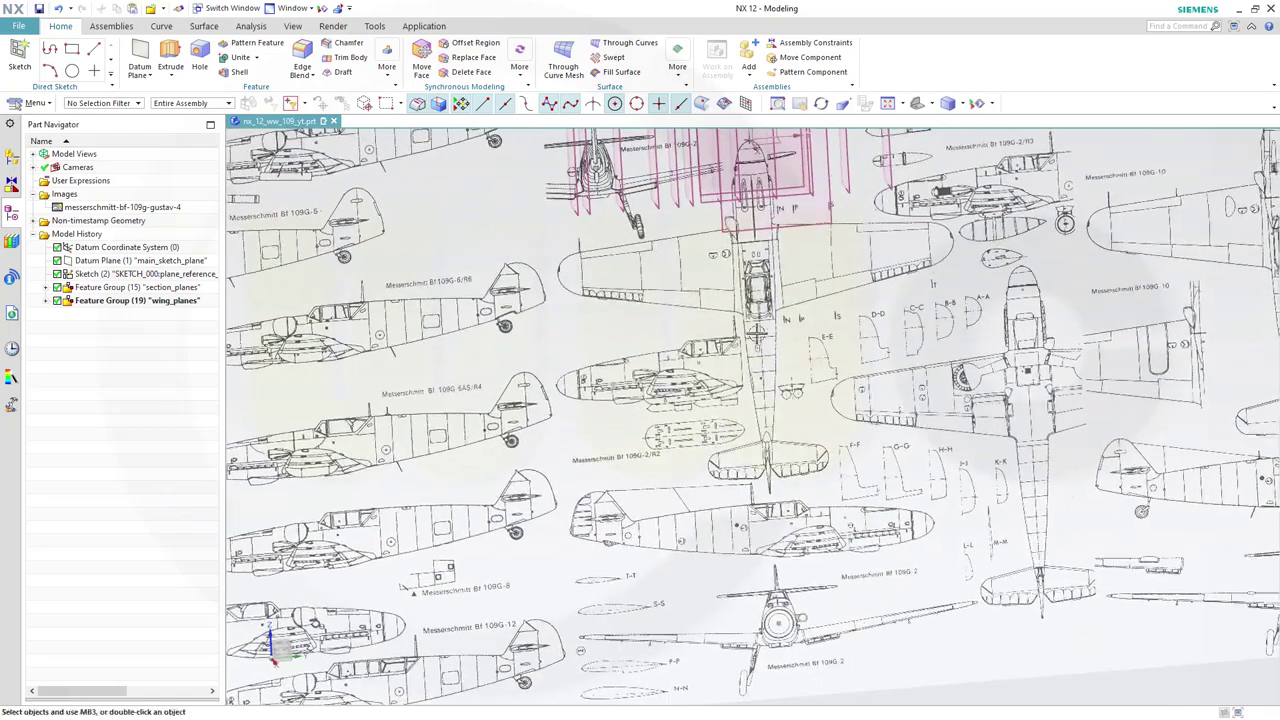
key("F8")
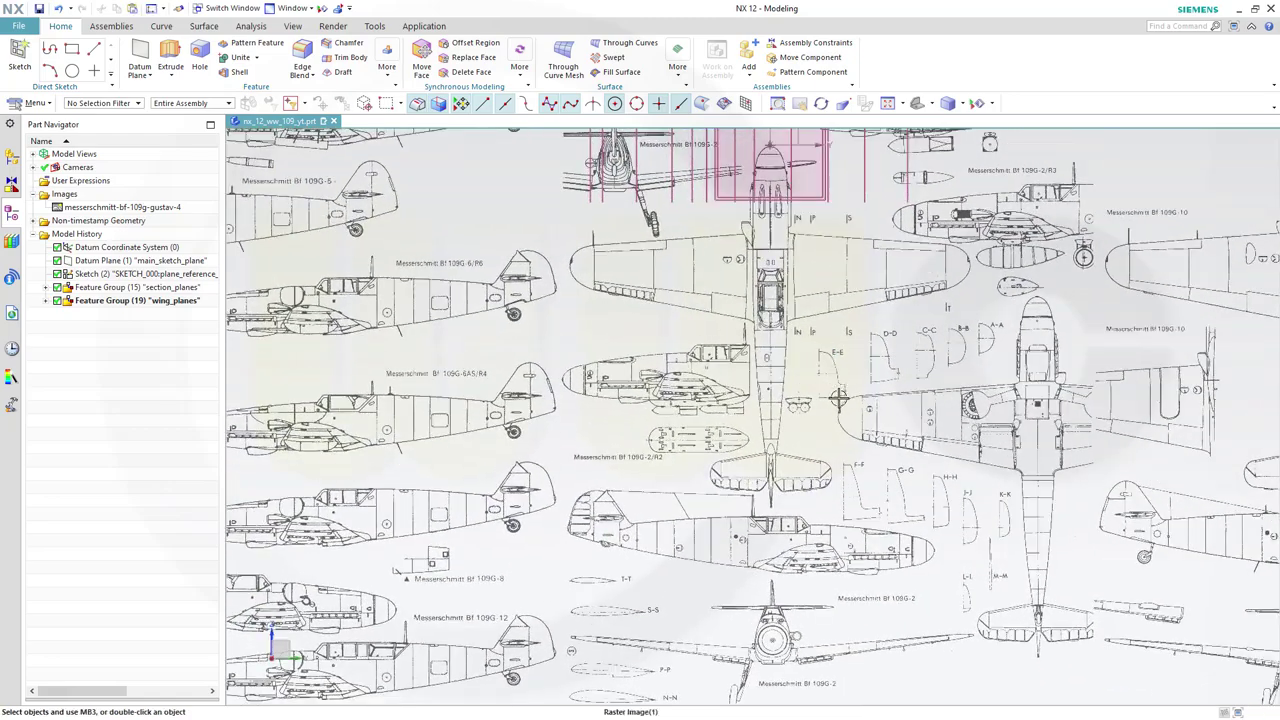
scroll(834, 370, "up", 2)
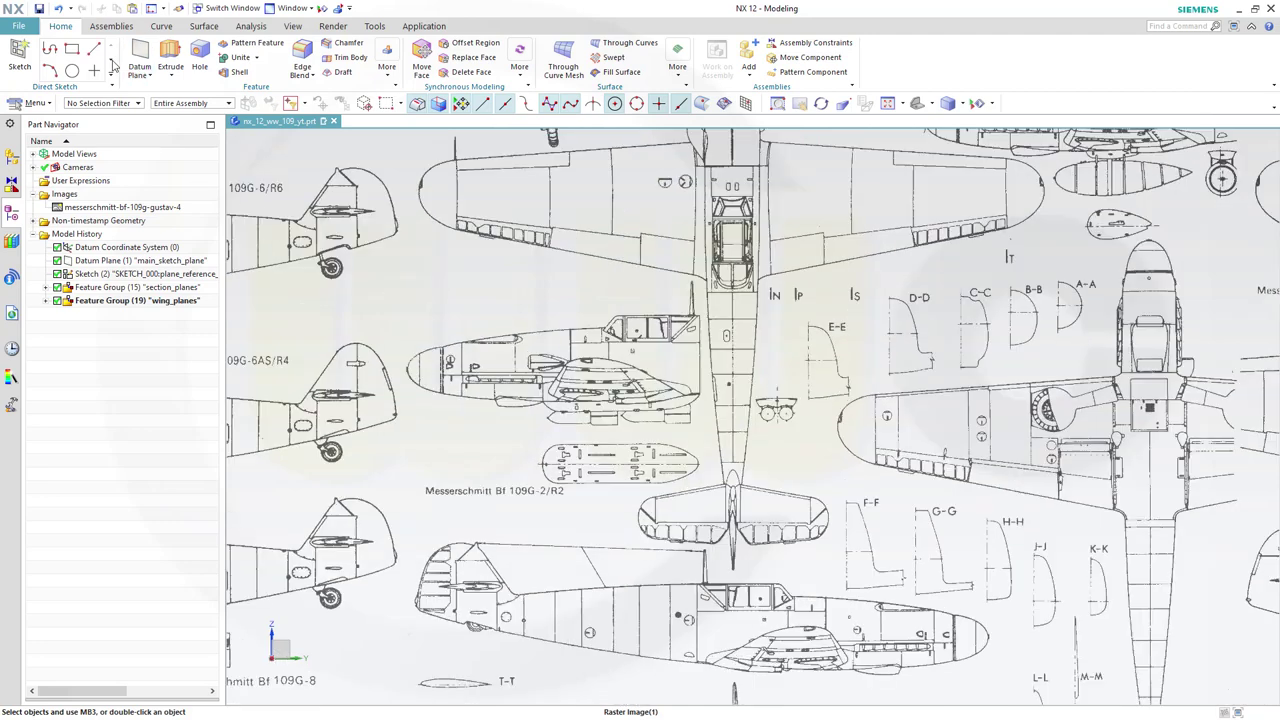
left_click(19, 60)
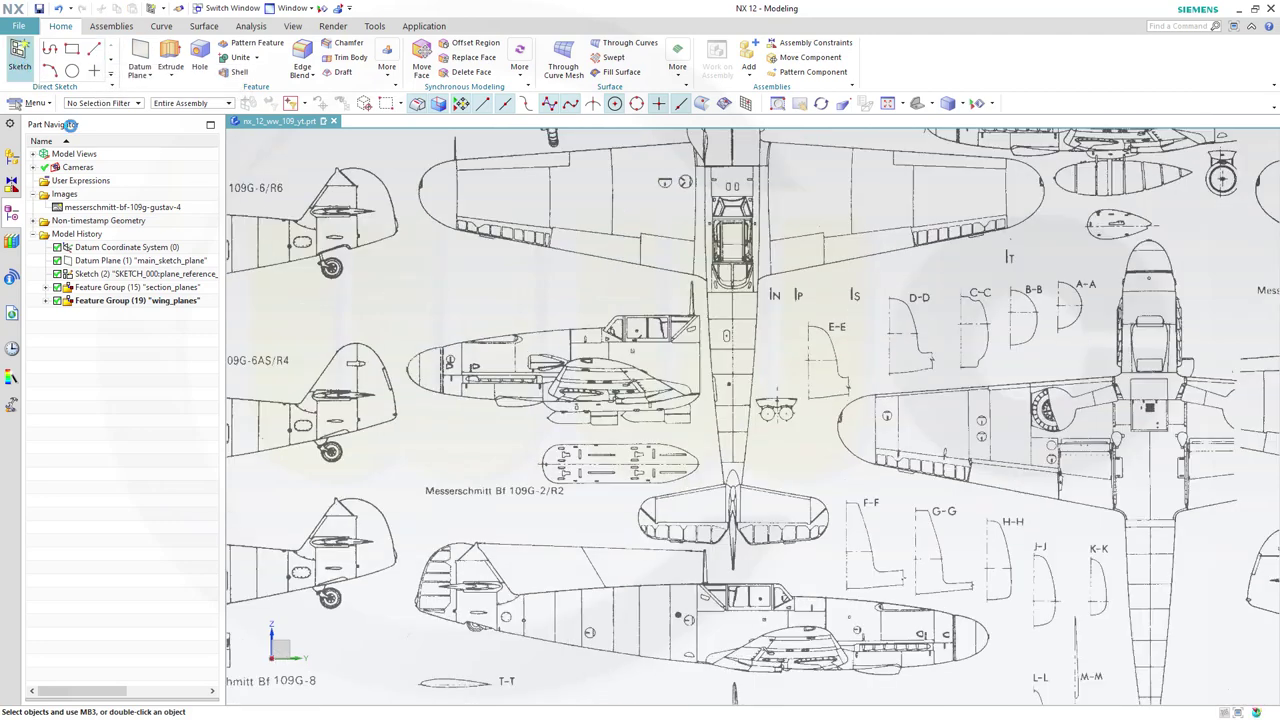
left_click(155, 262)
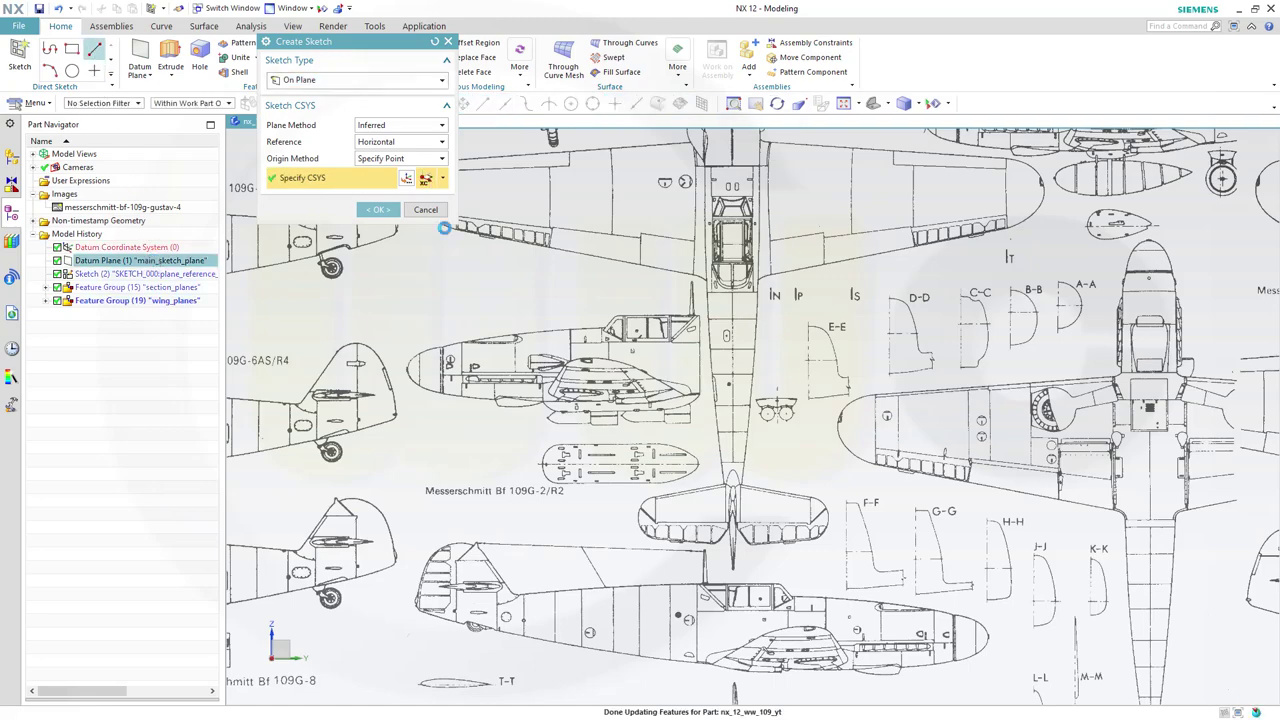
key("l")
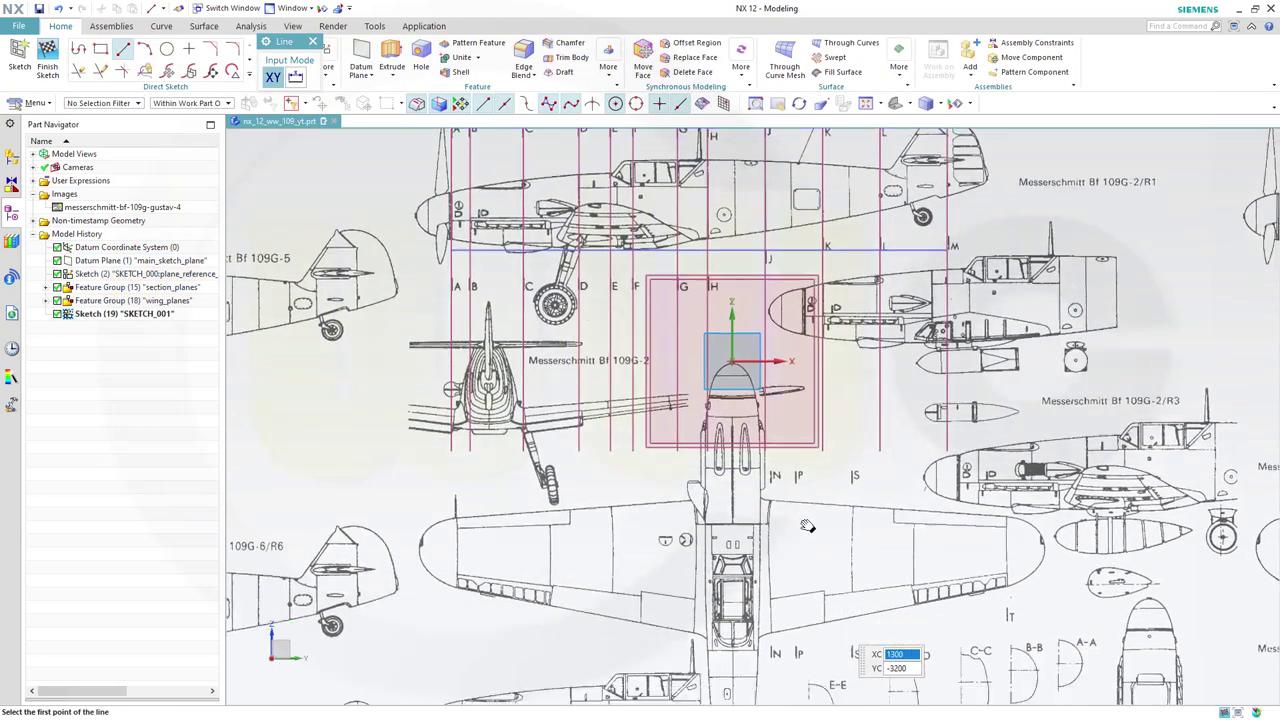
right_click(784, 72)
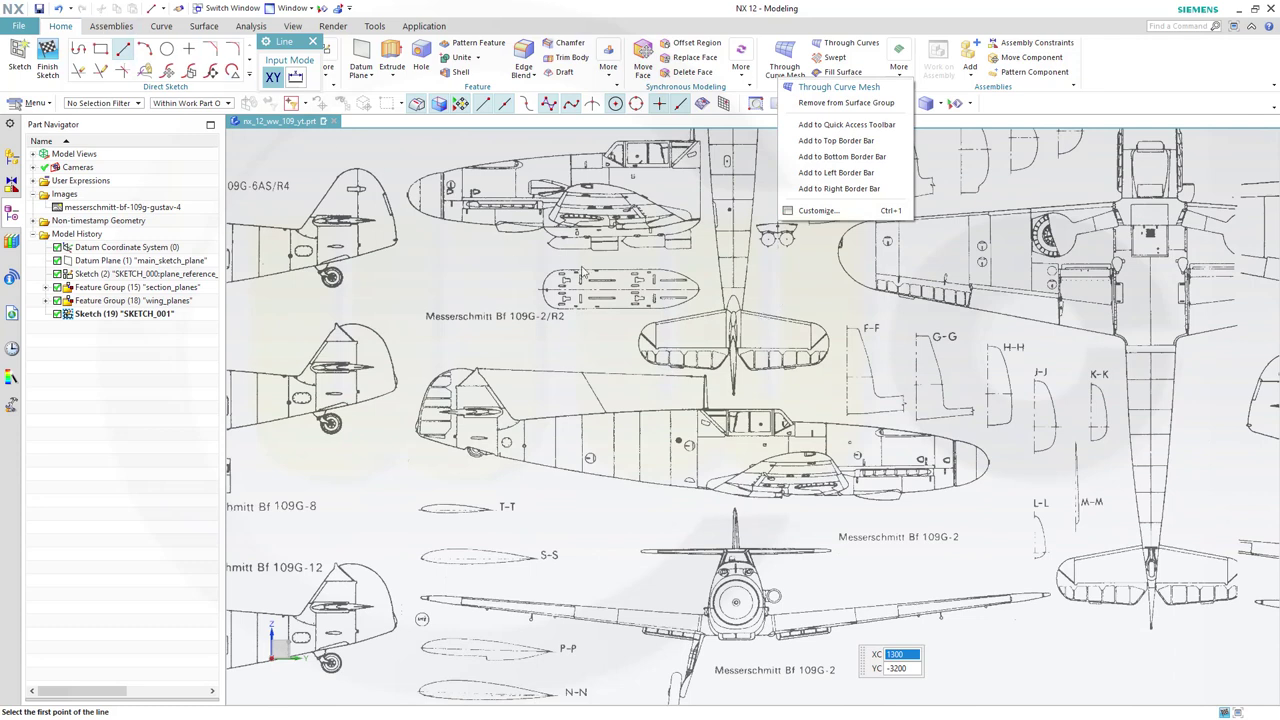
left_click(697, 317)
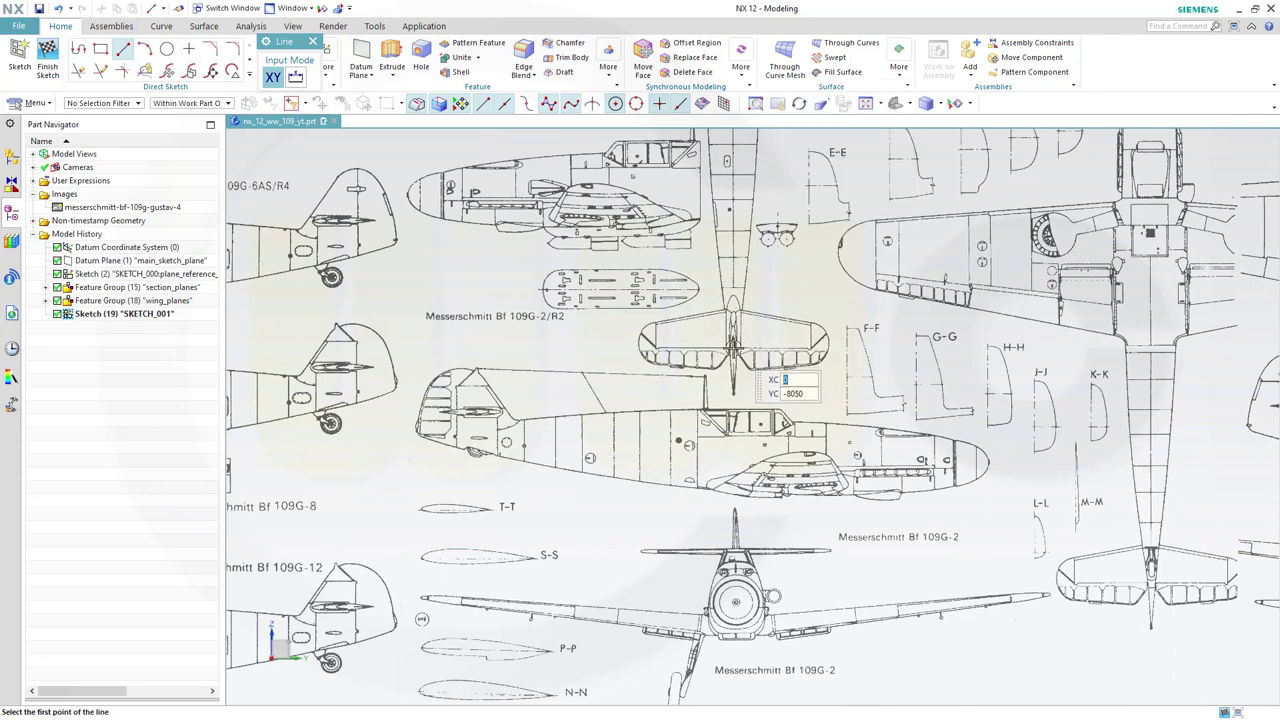
left_click(735, 346)
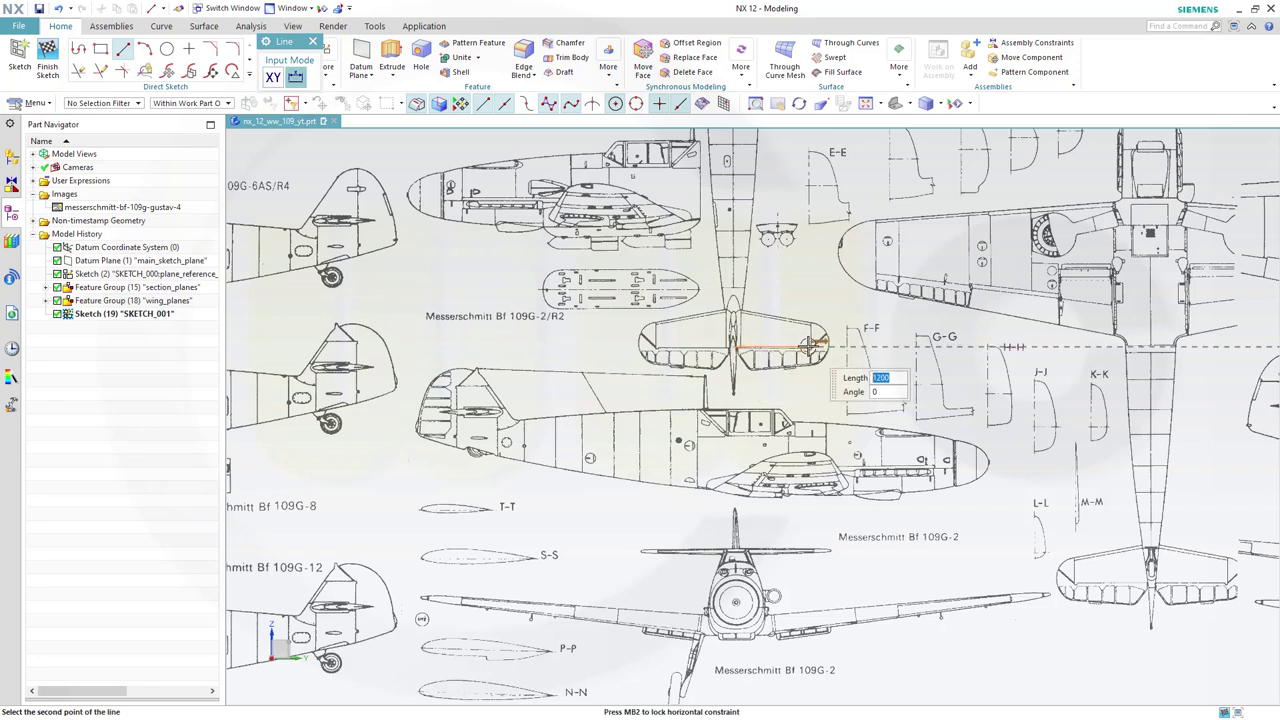
left_click(818, 343)
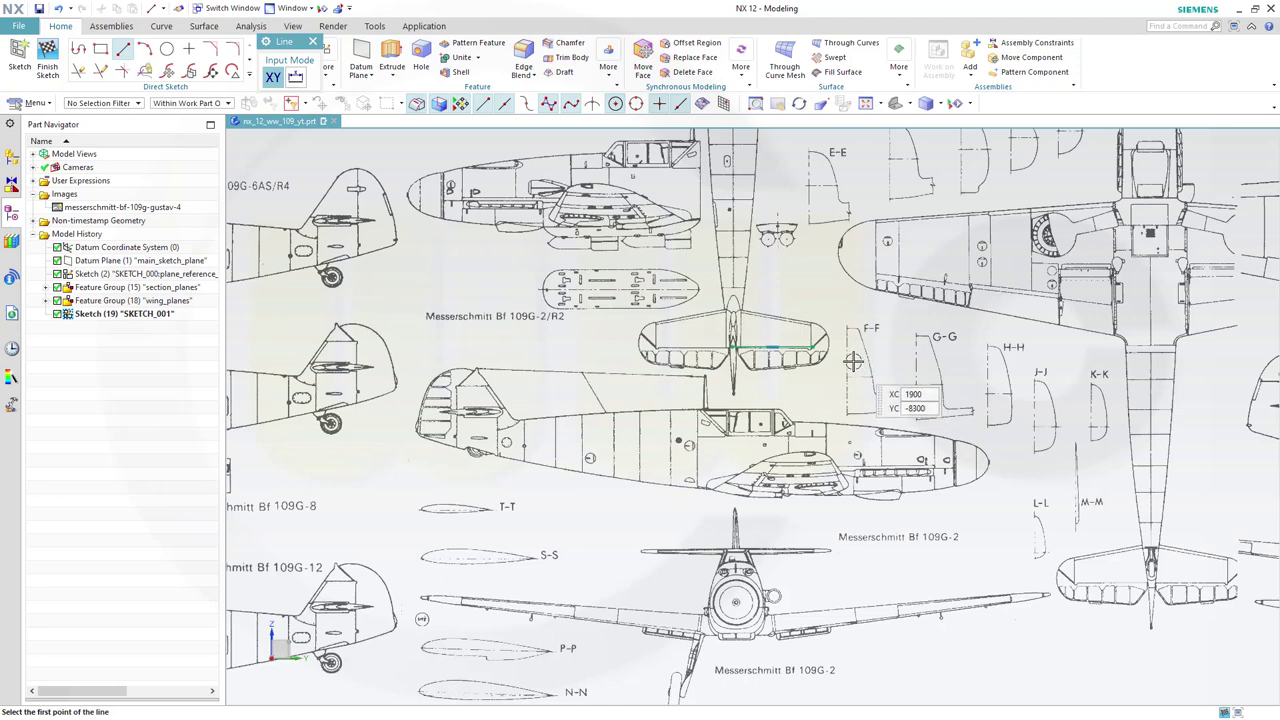
key("Escape")
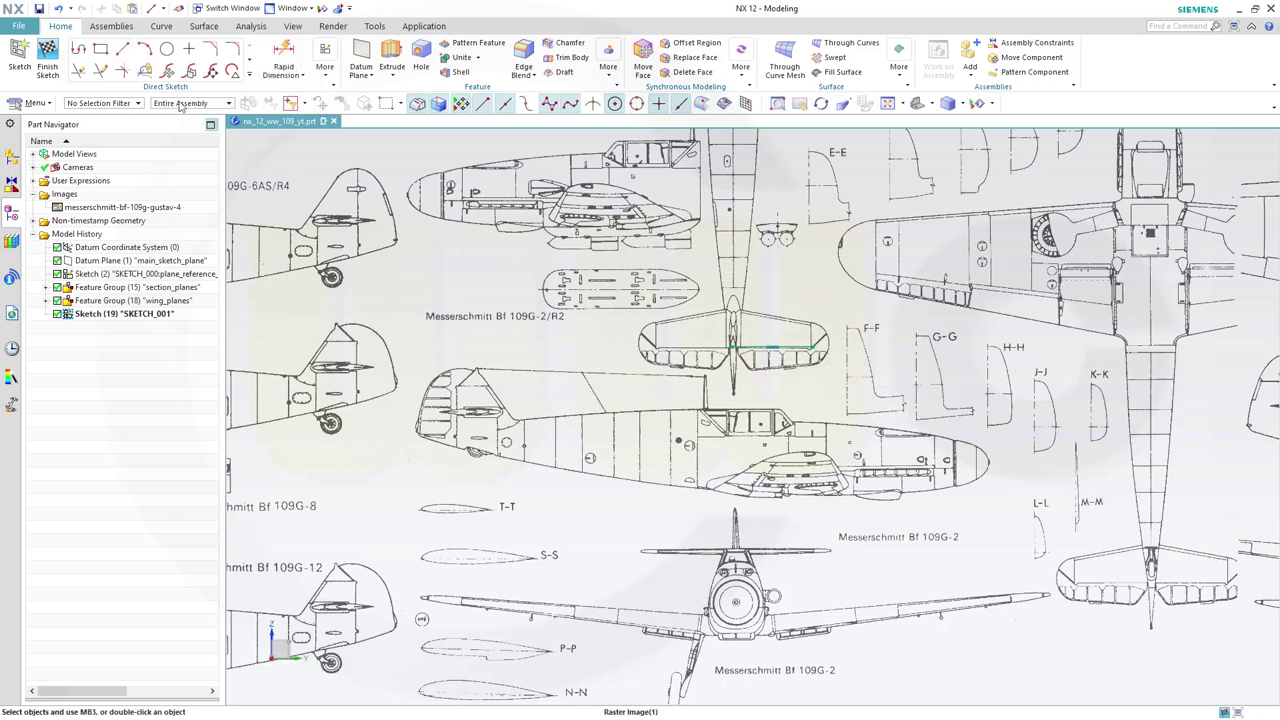
- Finish the sketch and delete SKETCH_001 from the model history
left_click(48, 58)
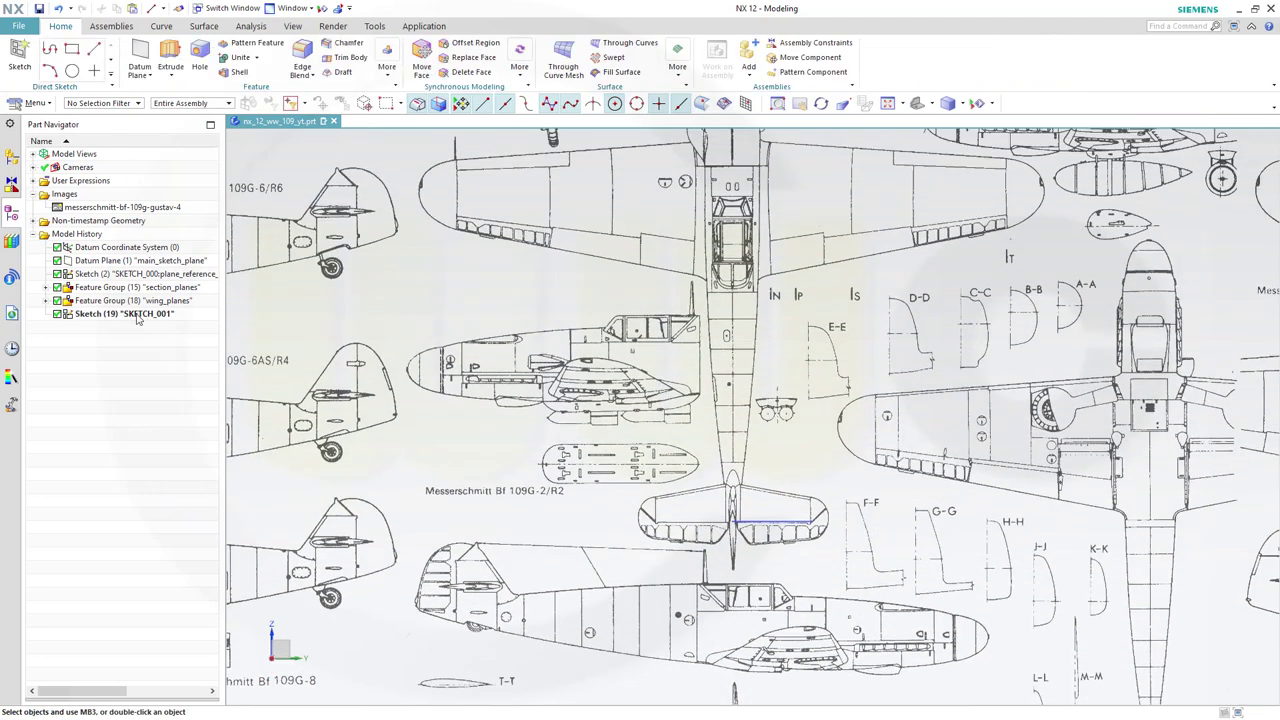
left_click(137, 316)
right_click(137, 316)
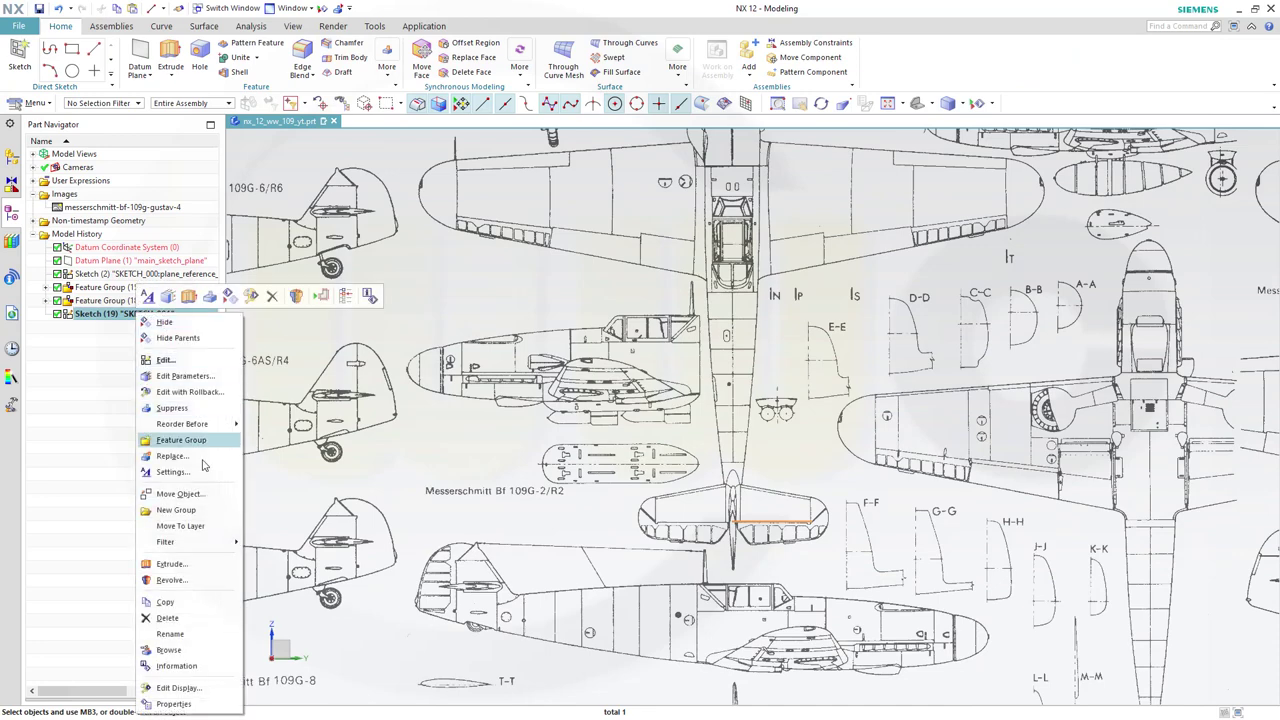
left_click(196, 617)
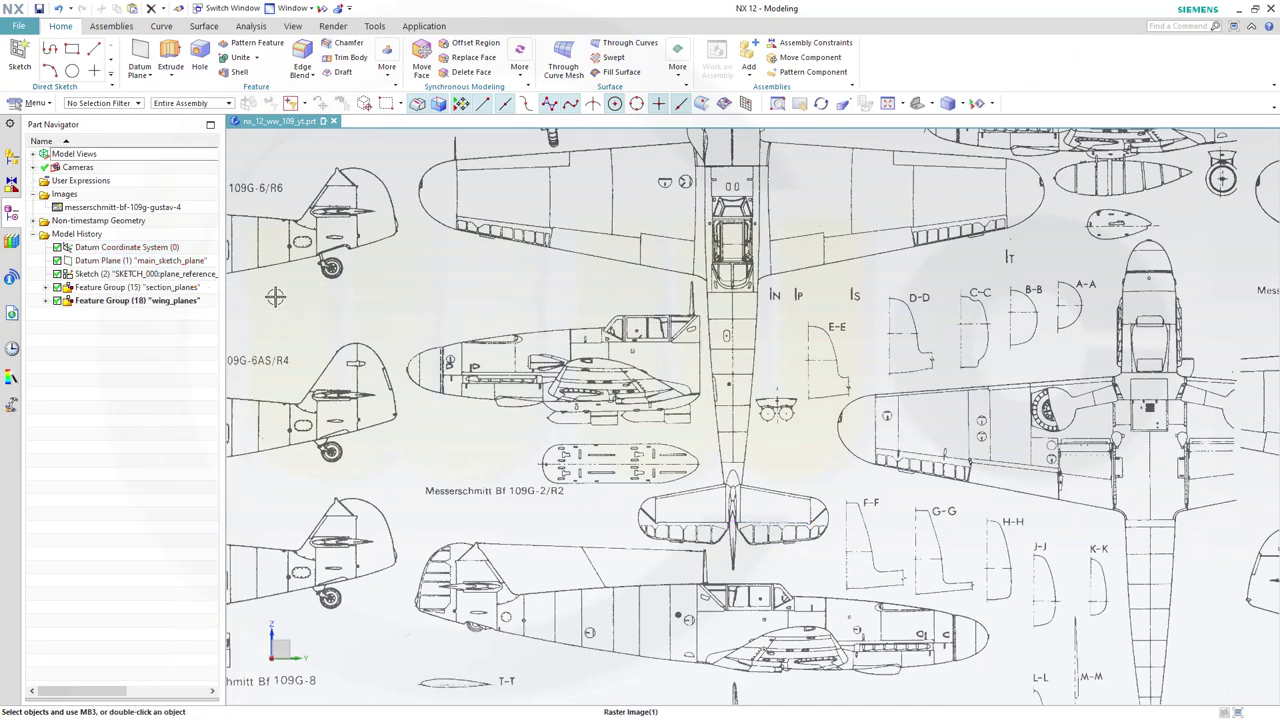
- Create an At Distance datum plane 1250 mm from main_sketch_plane
left_click(140, 56)
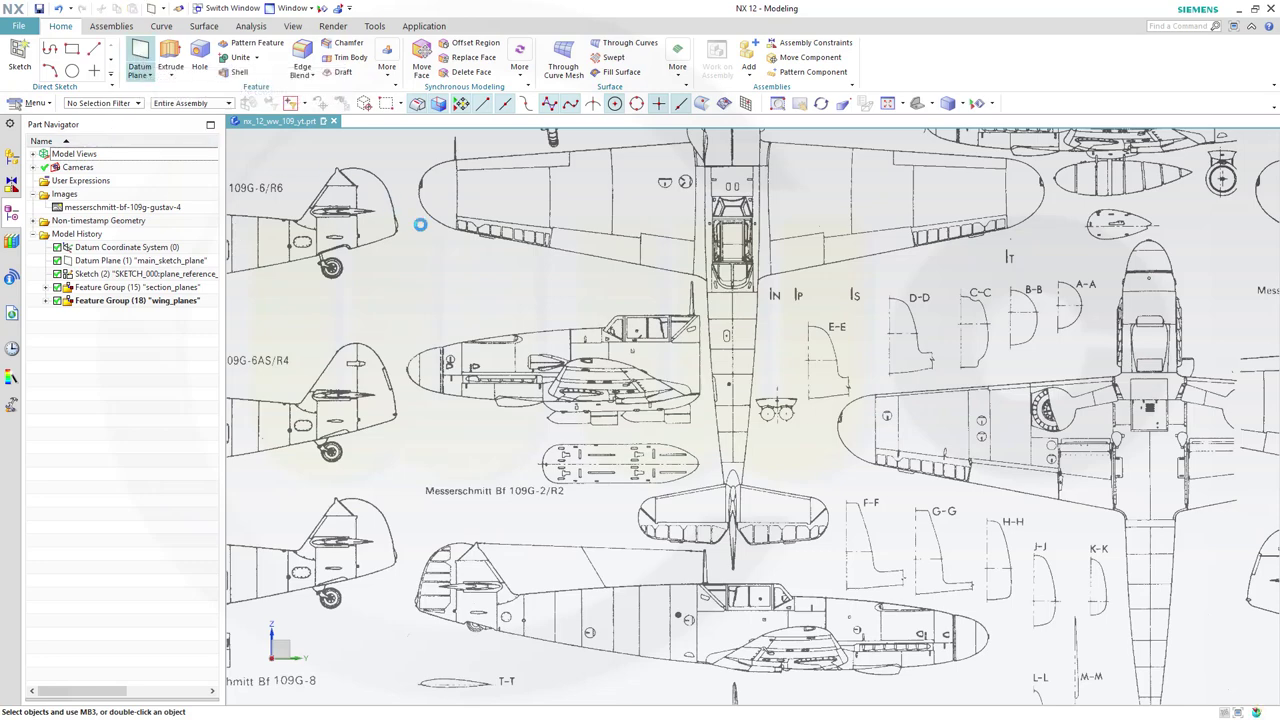
scroll(607, 279, "down", 3)
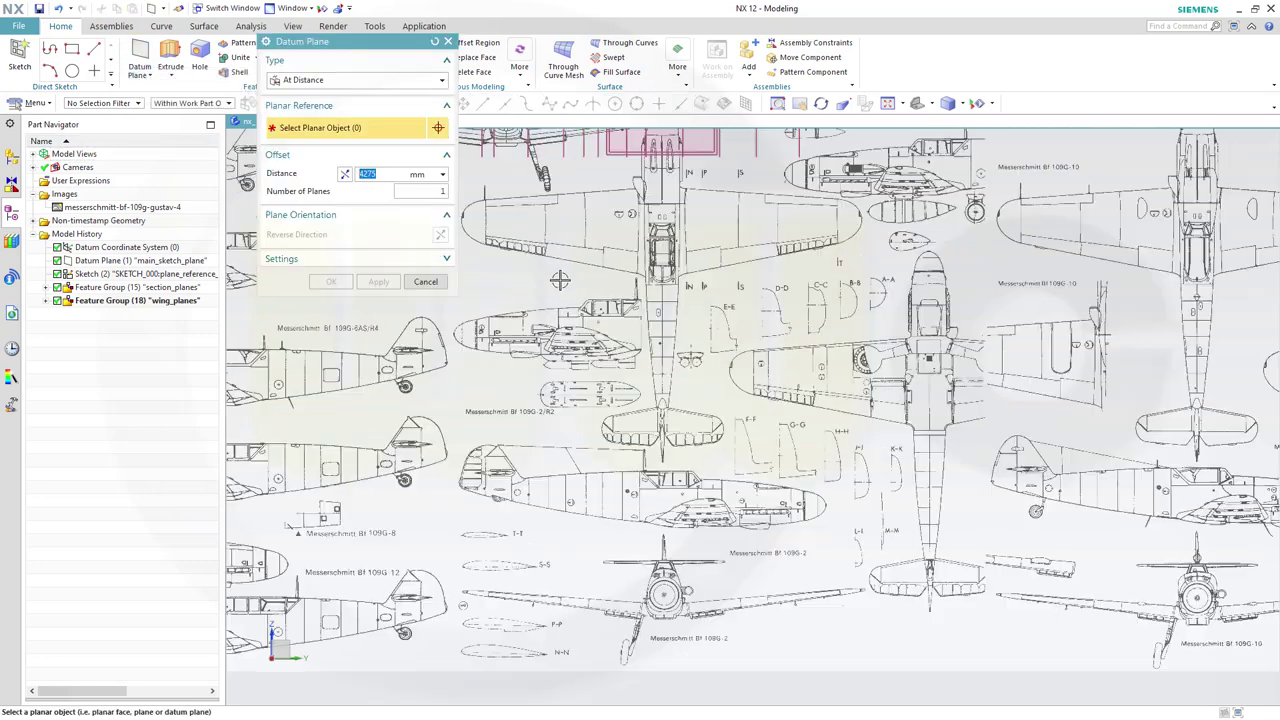
scroll(600, 277, "down", 1)
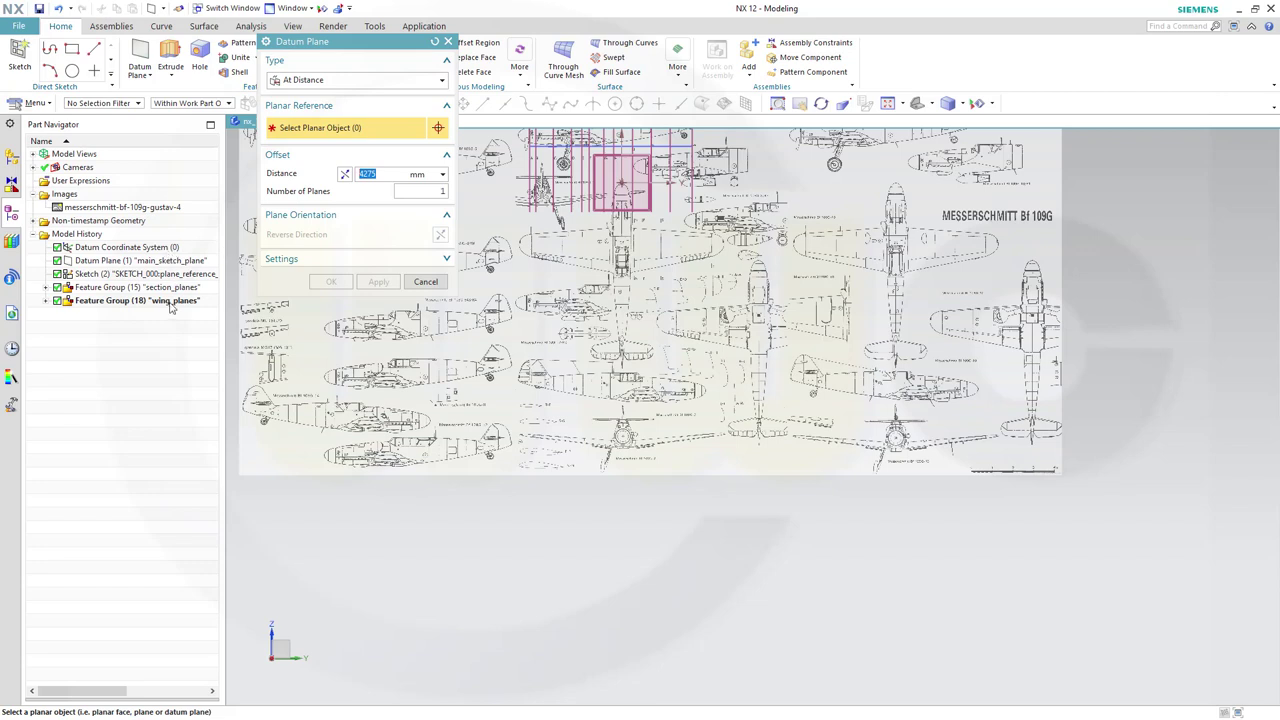
left_click(184, 261)
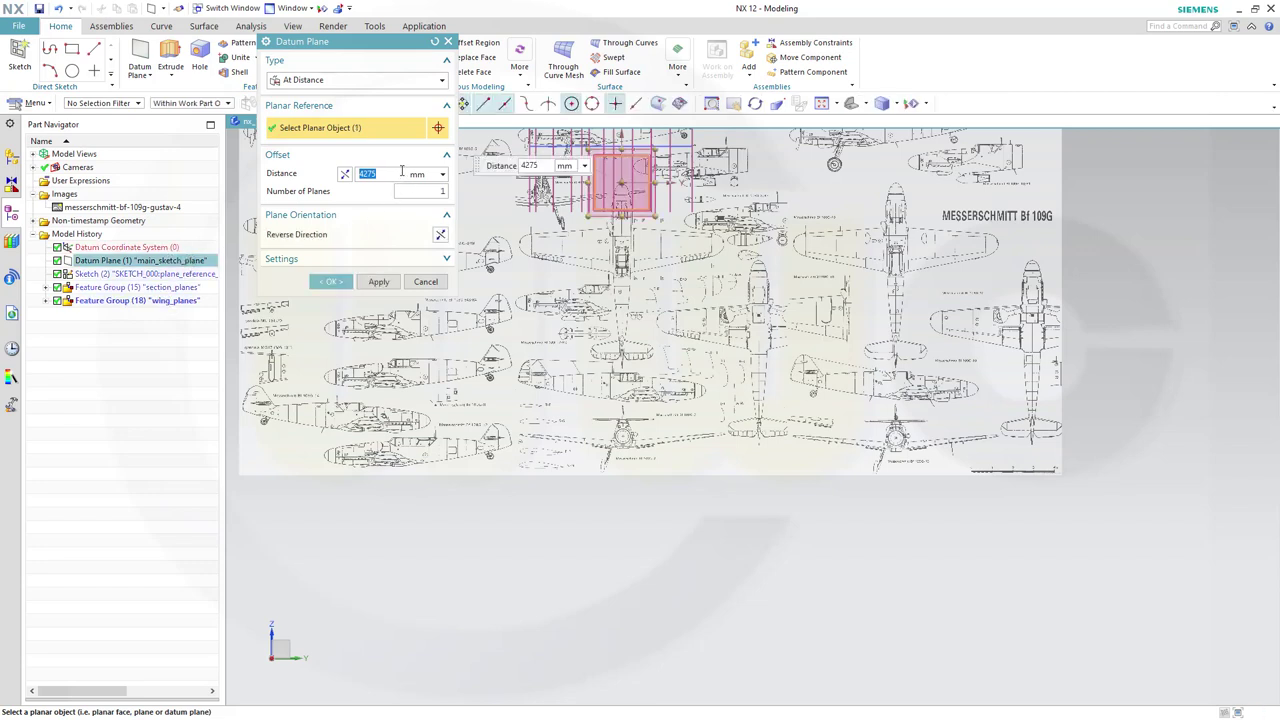
type("1250")
double_click(401, 172)
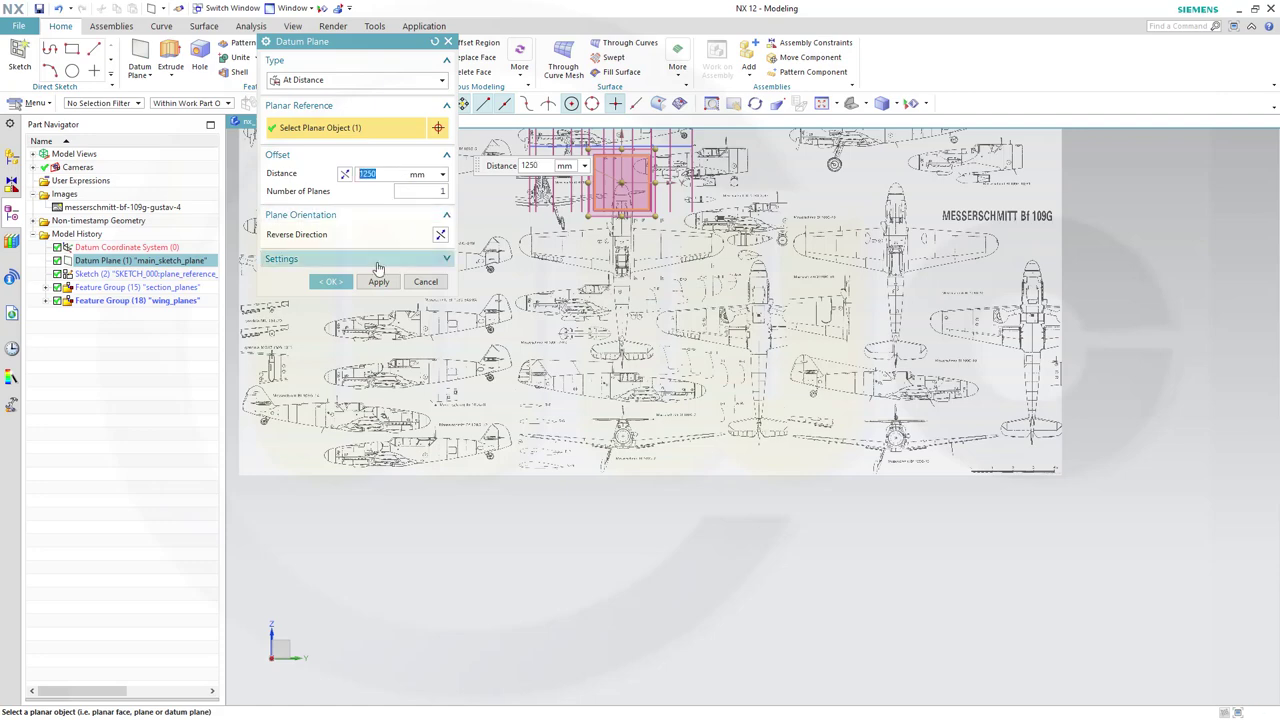
left_click(331, 281)
mouse_move(561, 281)
middle_mouse_down()
mouse_move(660, 336)
mouse_move(573, 286)
middle_mouse_up()
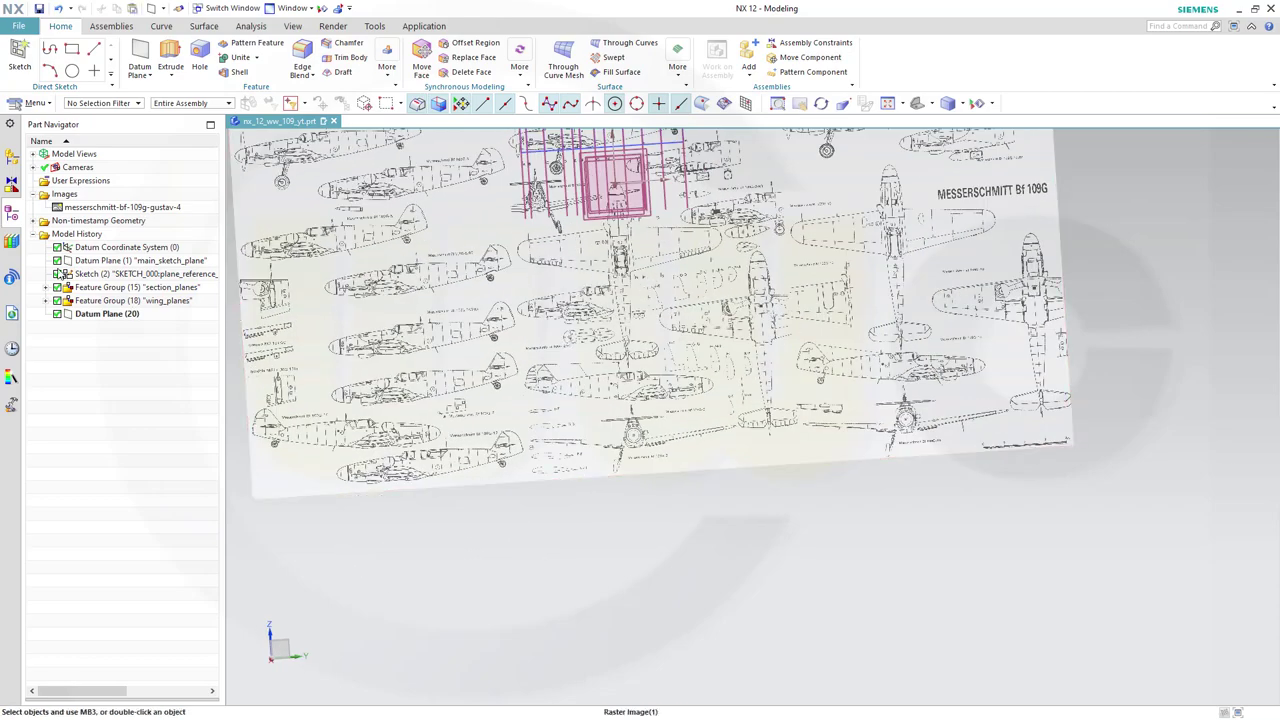
- Add another datum plane offset 200 mm from main_sketch_plane
left_click(140, 56)
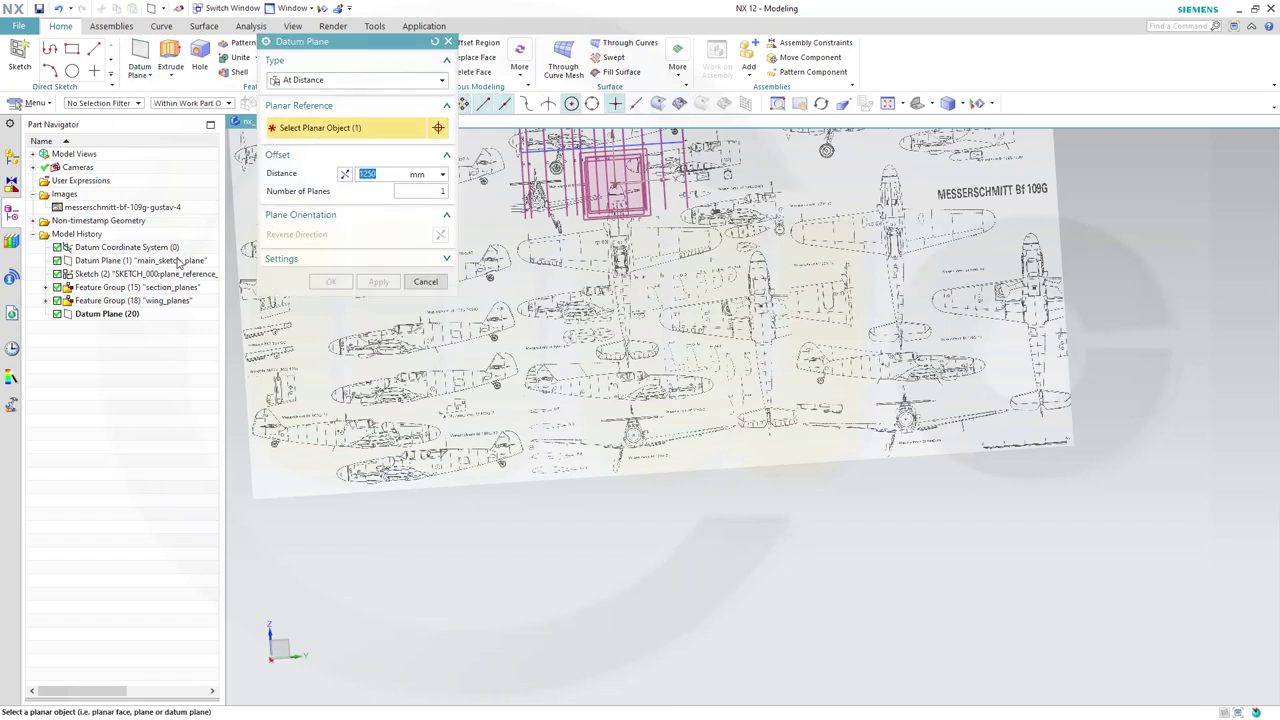
left_click(178, 262)
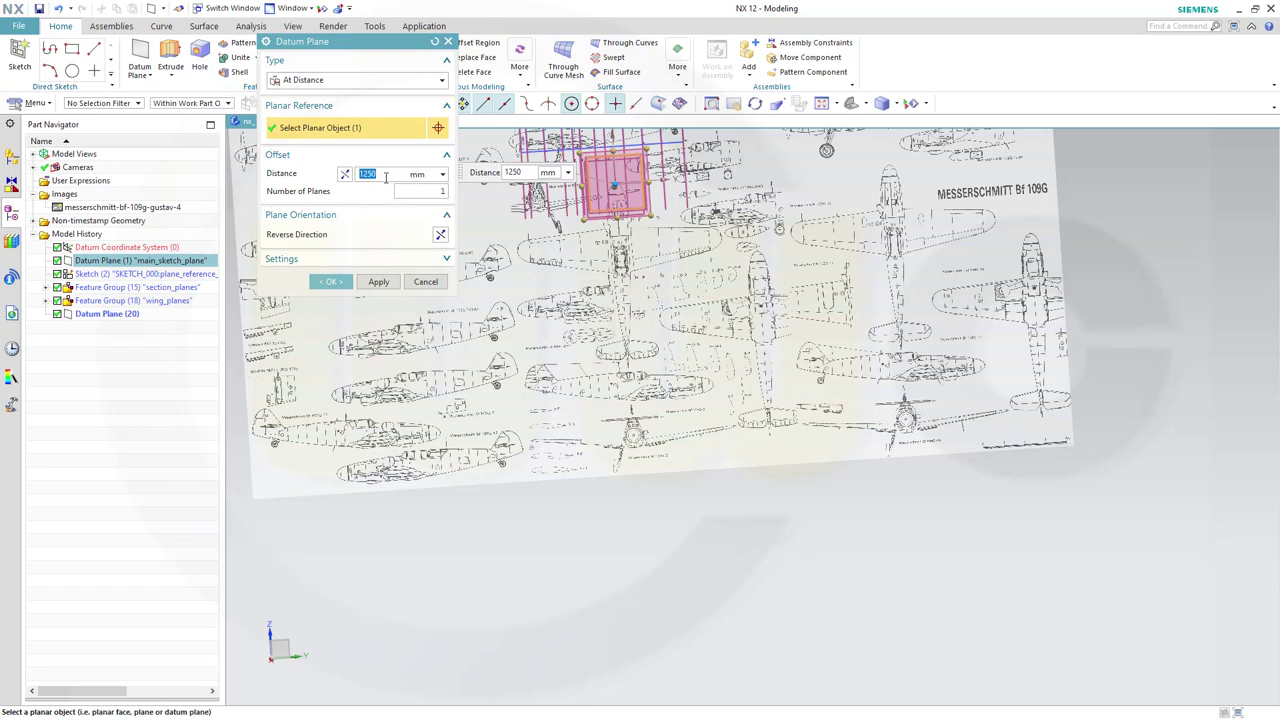
type("20")
double_click(385, 177)
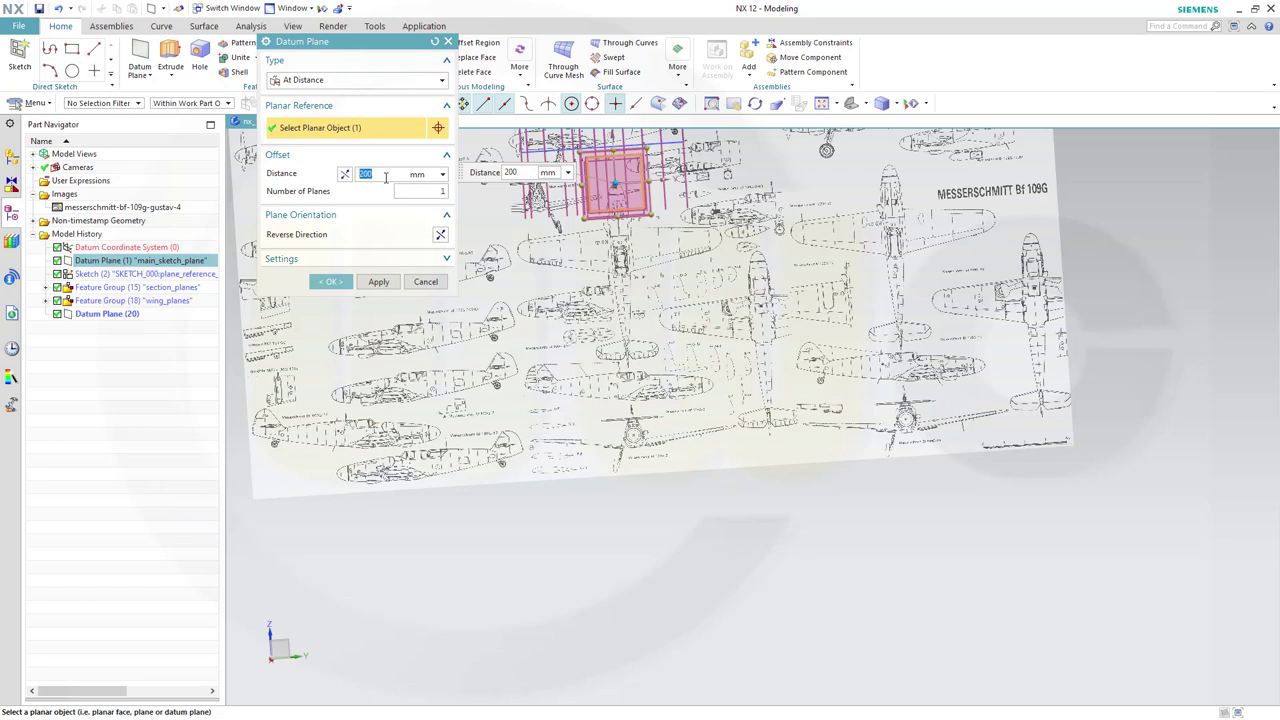
left_click(338, 283)
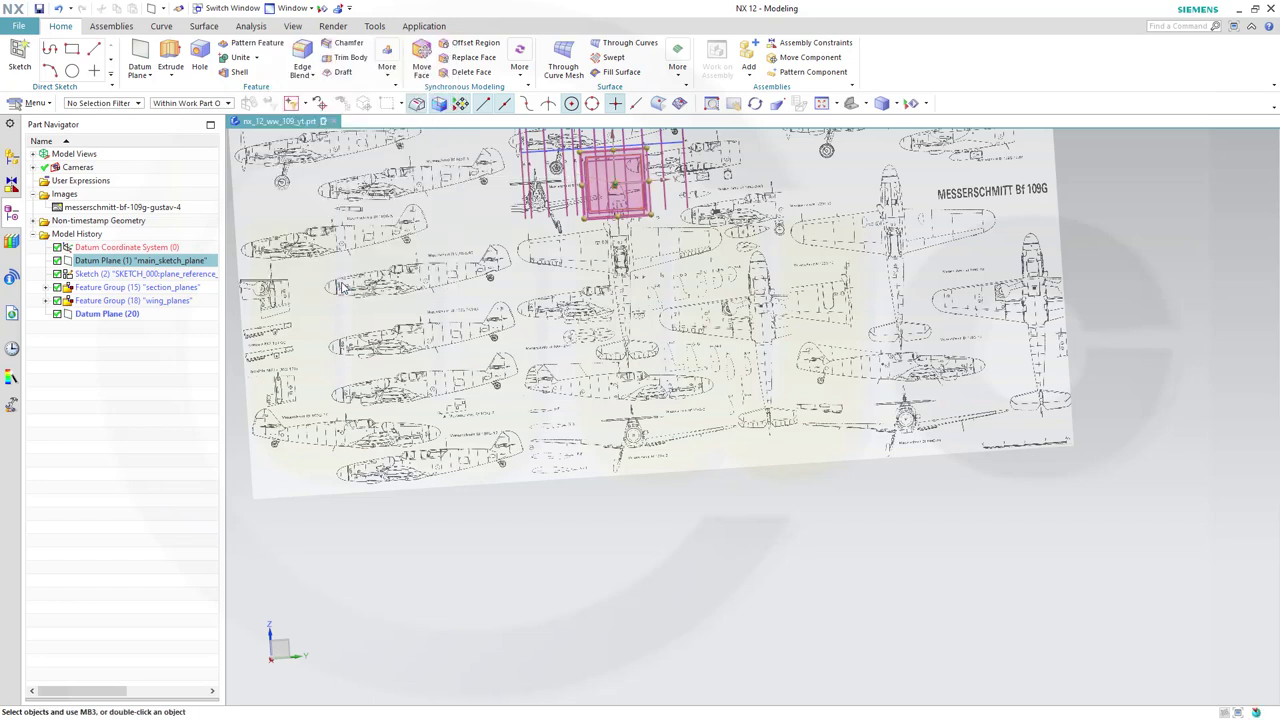
- Group Datum Plane (20) and Datum Plane (21) into a new feature group named height_rudder
left_click(115, 313)
left_click(128, 330, "ctrl")
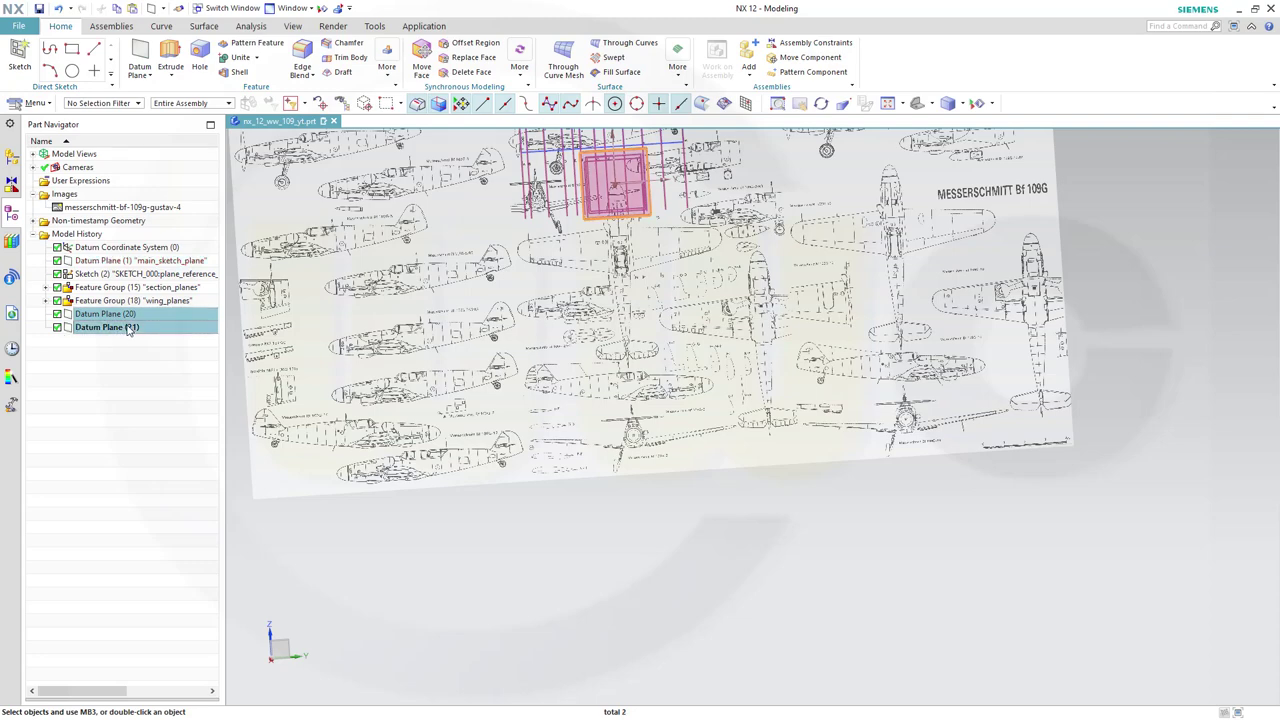
right_click(128, 330)
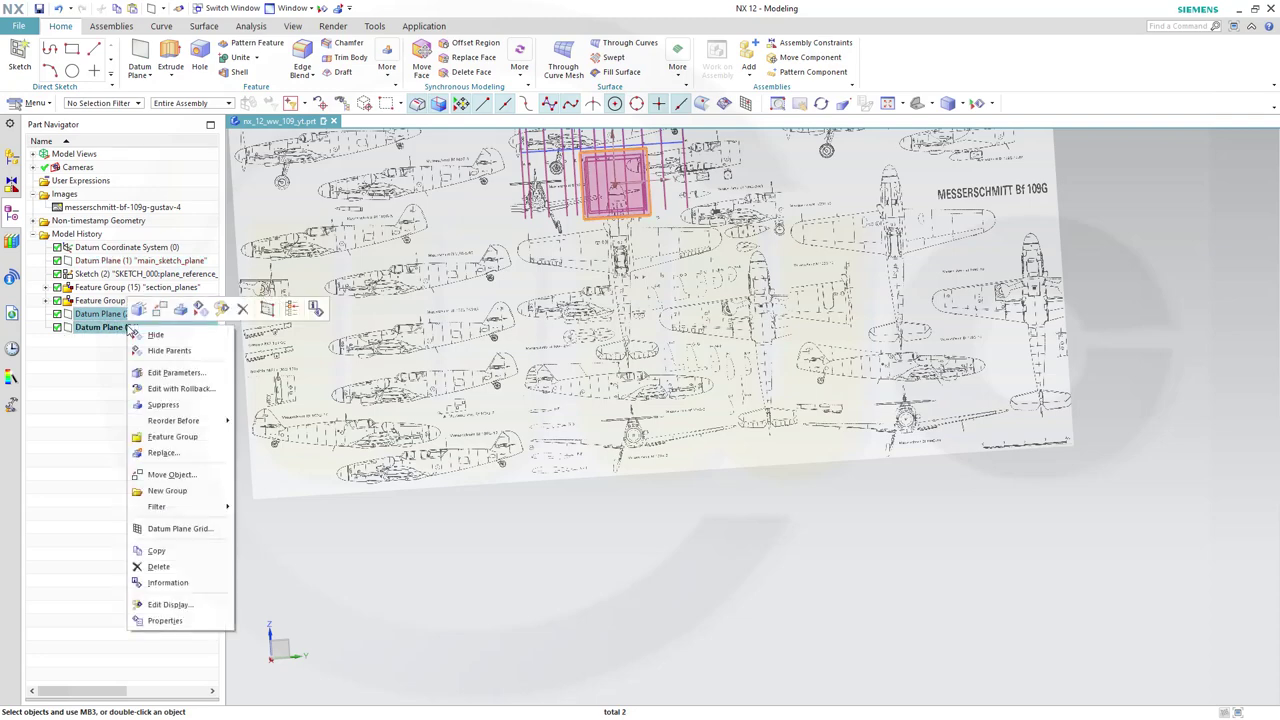
left_click(185, 437)
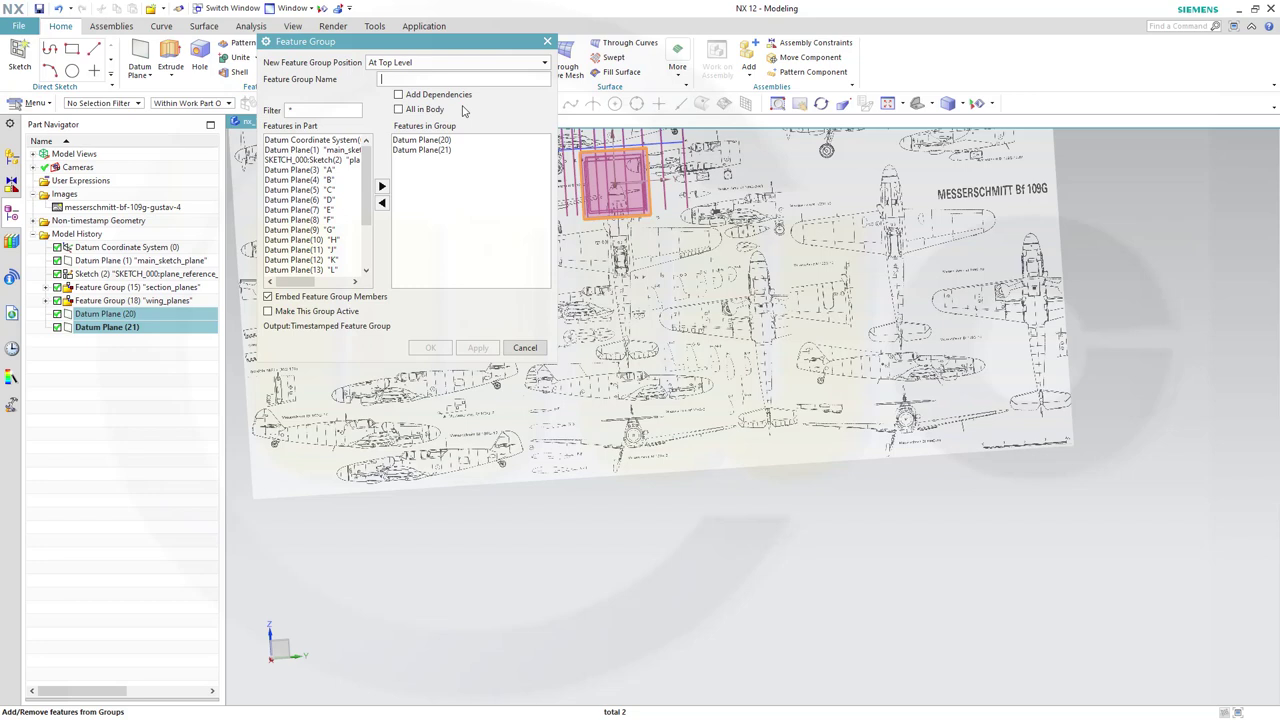
type("hi")
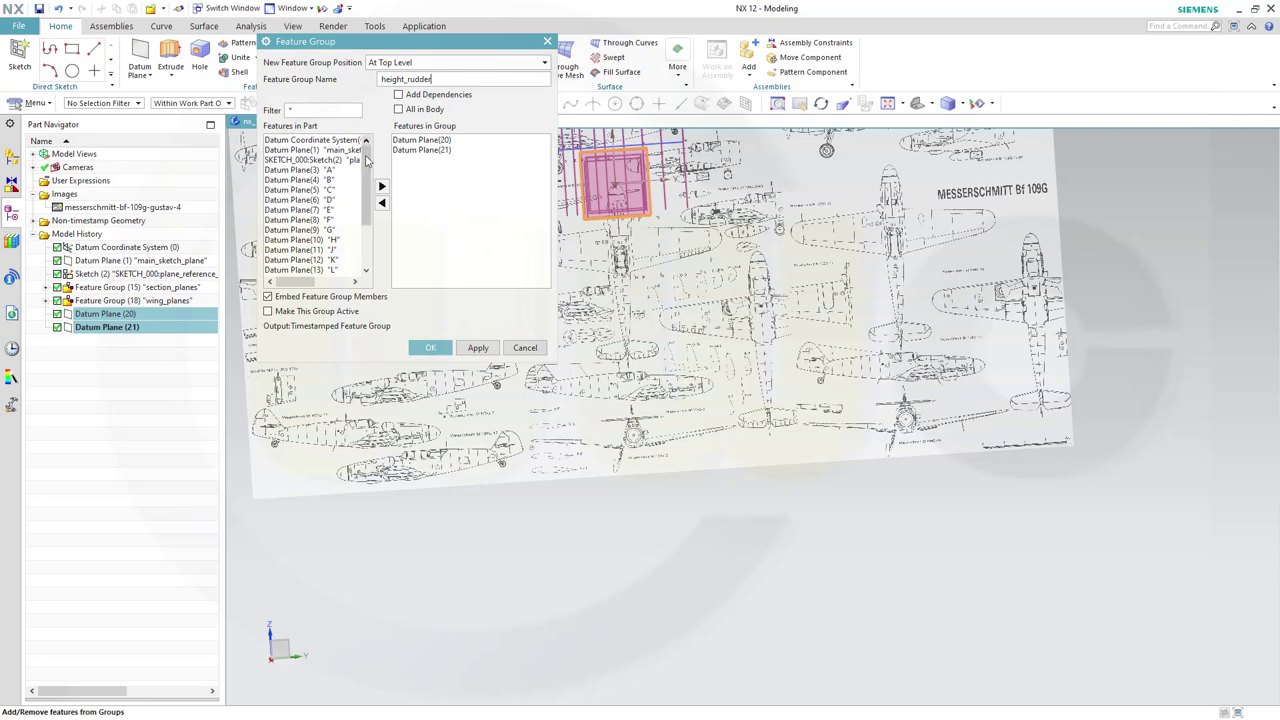
left_click(431, 348)
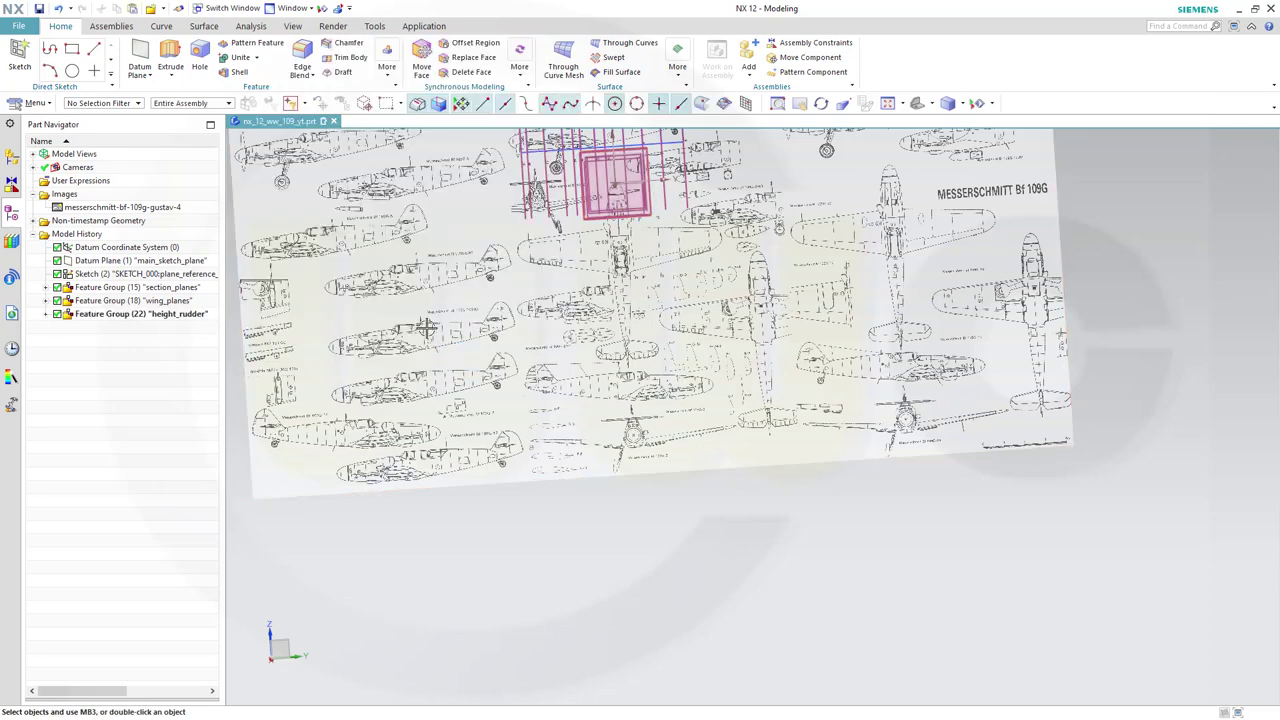
- Snap the blueprint to a square-on orthographic view, fit it, and expand wing_planes
middle_click_drag(427, 328, 617, 220)
scroll(617, 220, "up", 3)
scroll(618, 222, "down", 3)
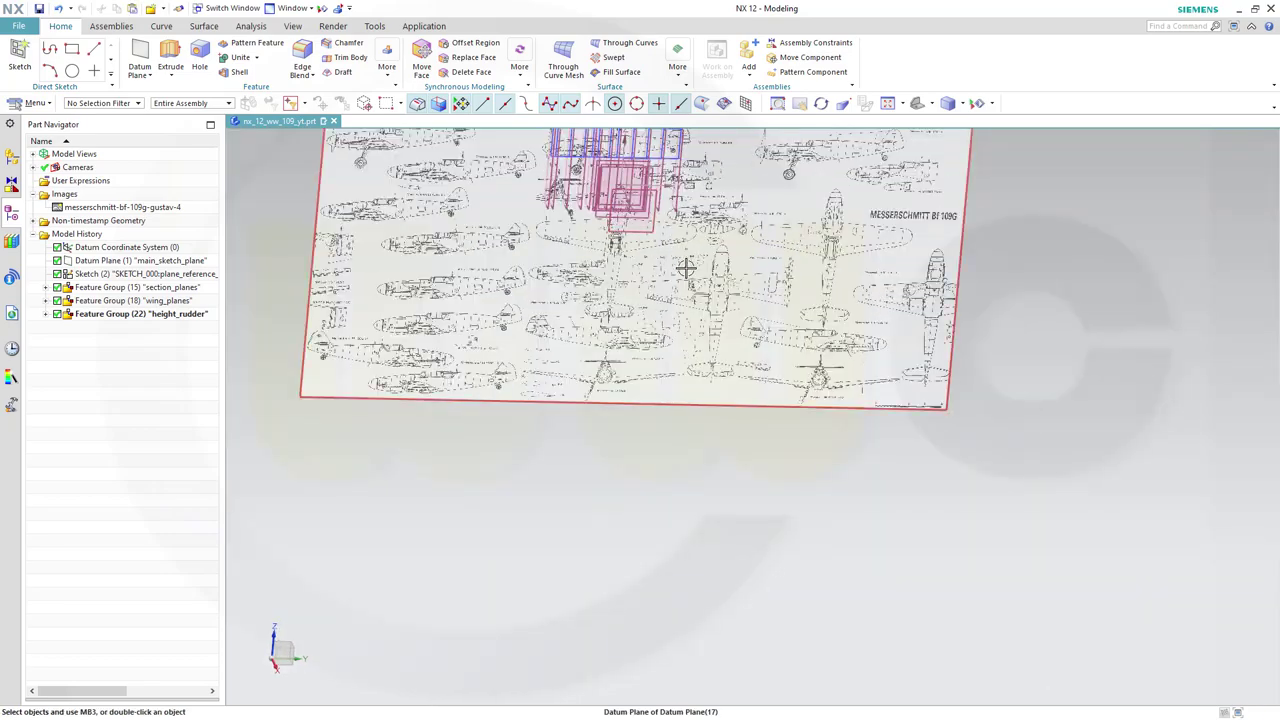
key("F8")
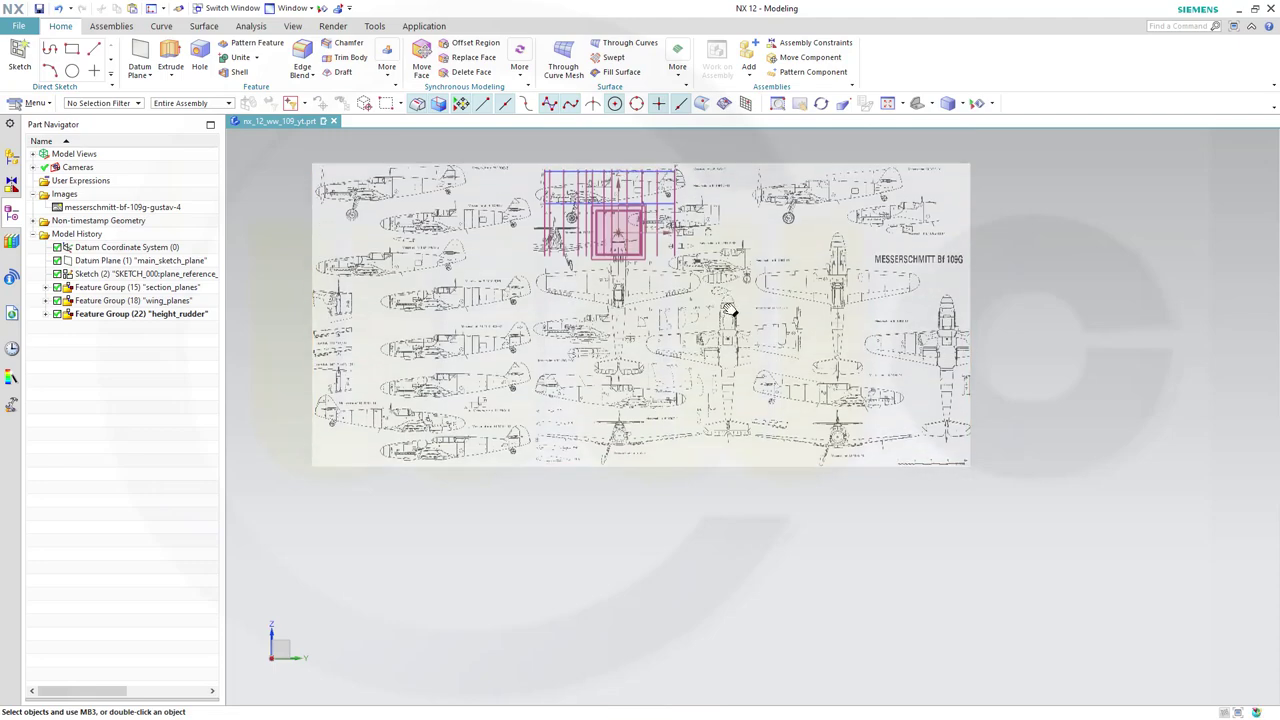
key("ctrl+f")
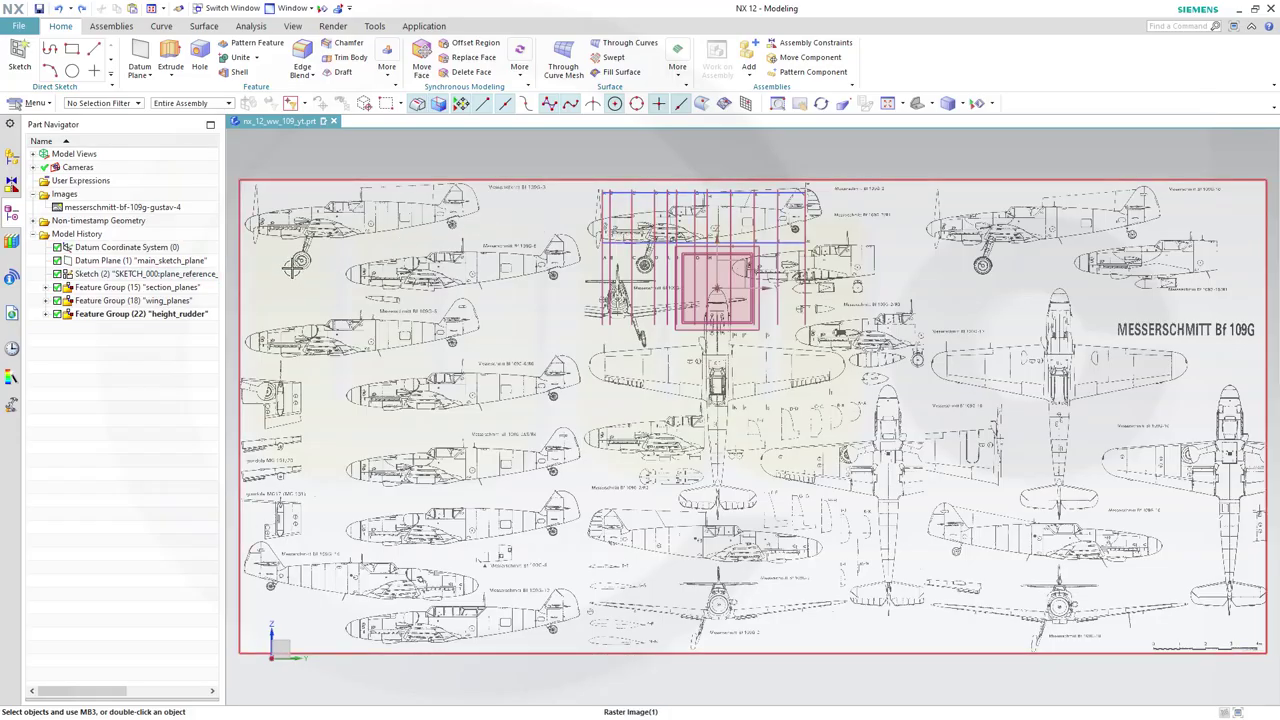
left_click(45, 301)
- Rename the wing_planes datum planes: Datum Plane (16) to inner and (17) to outer
left_click(116, 314)
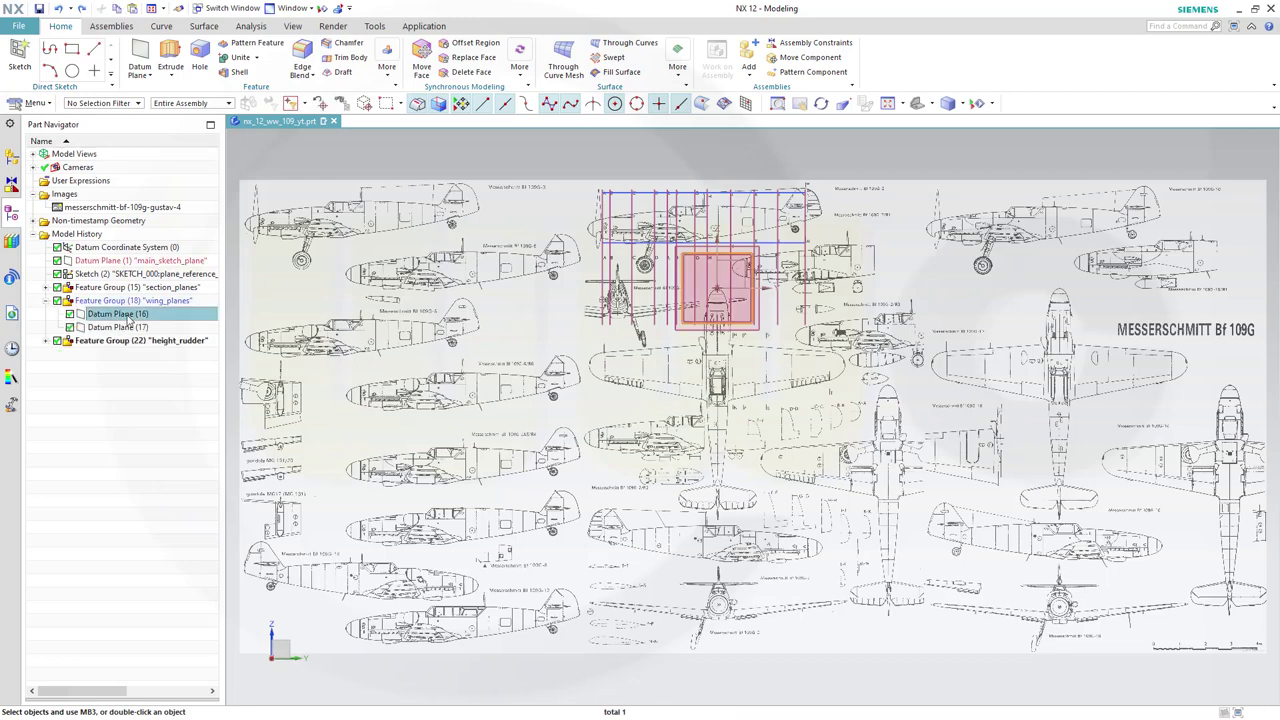
left_click(128, 317)
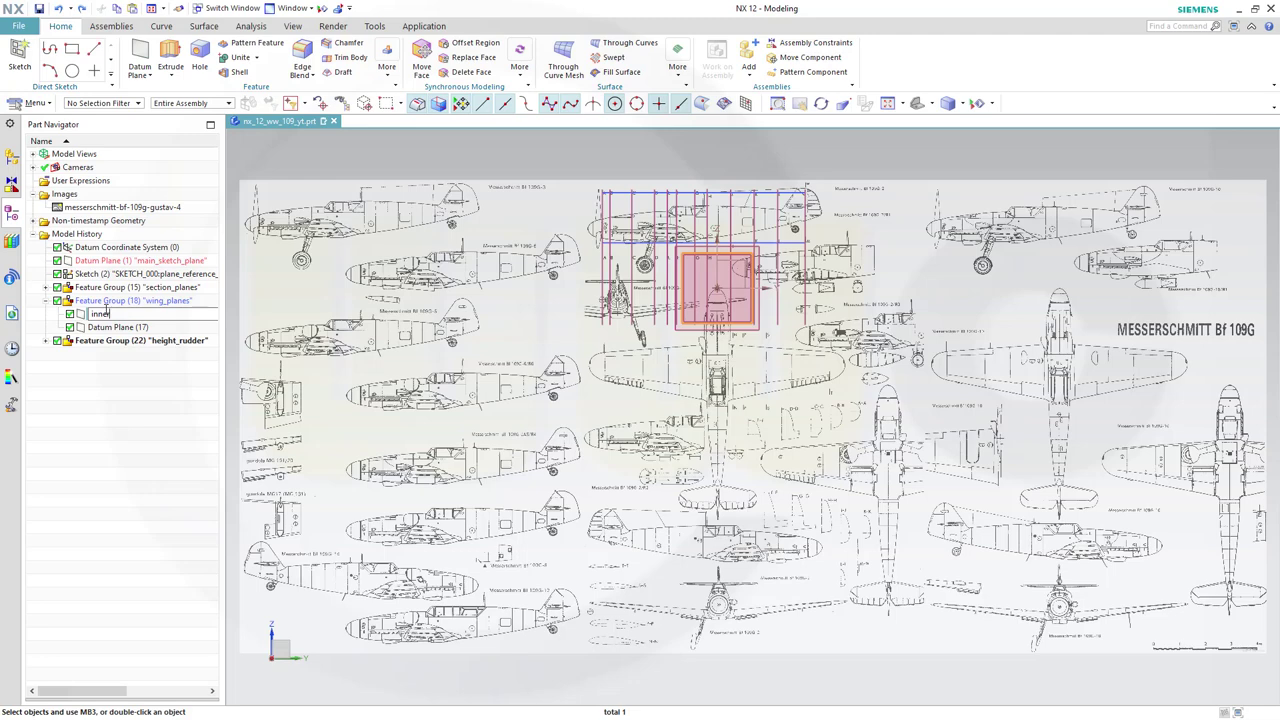
type("inner")
key("Return")
left_click(125, 329)
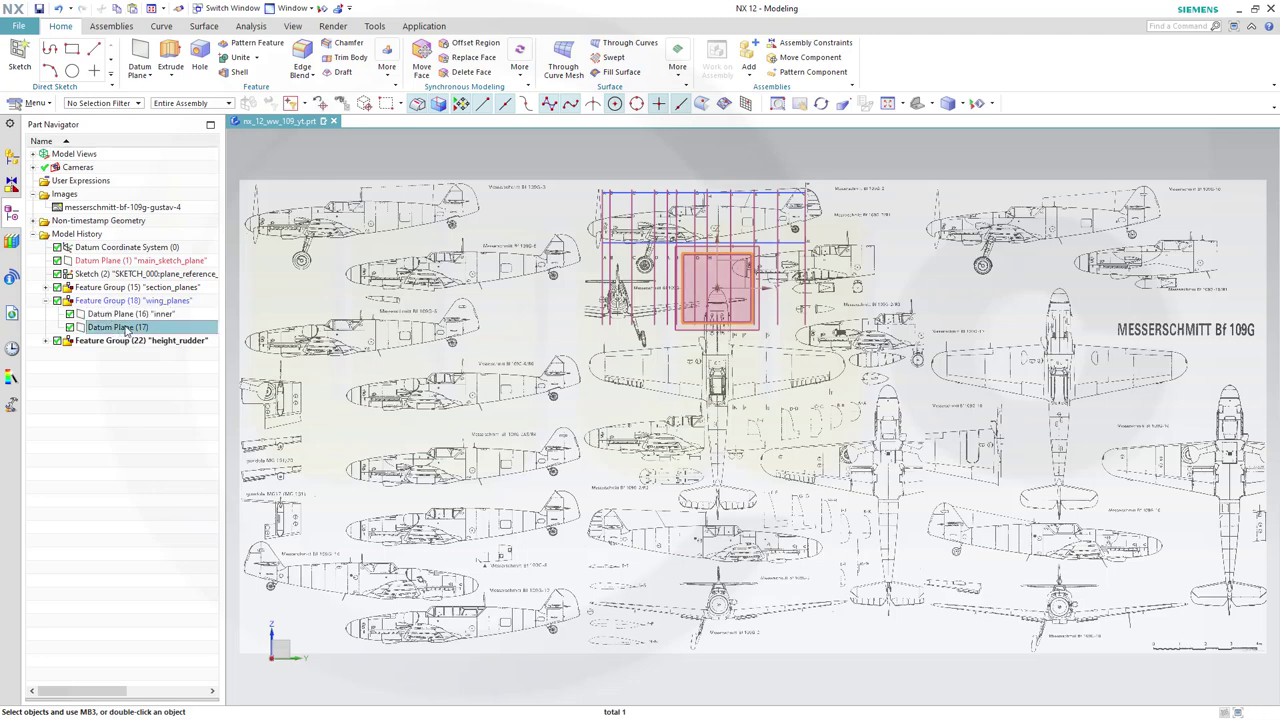
left_click(125, 330)
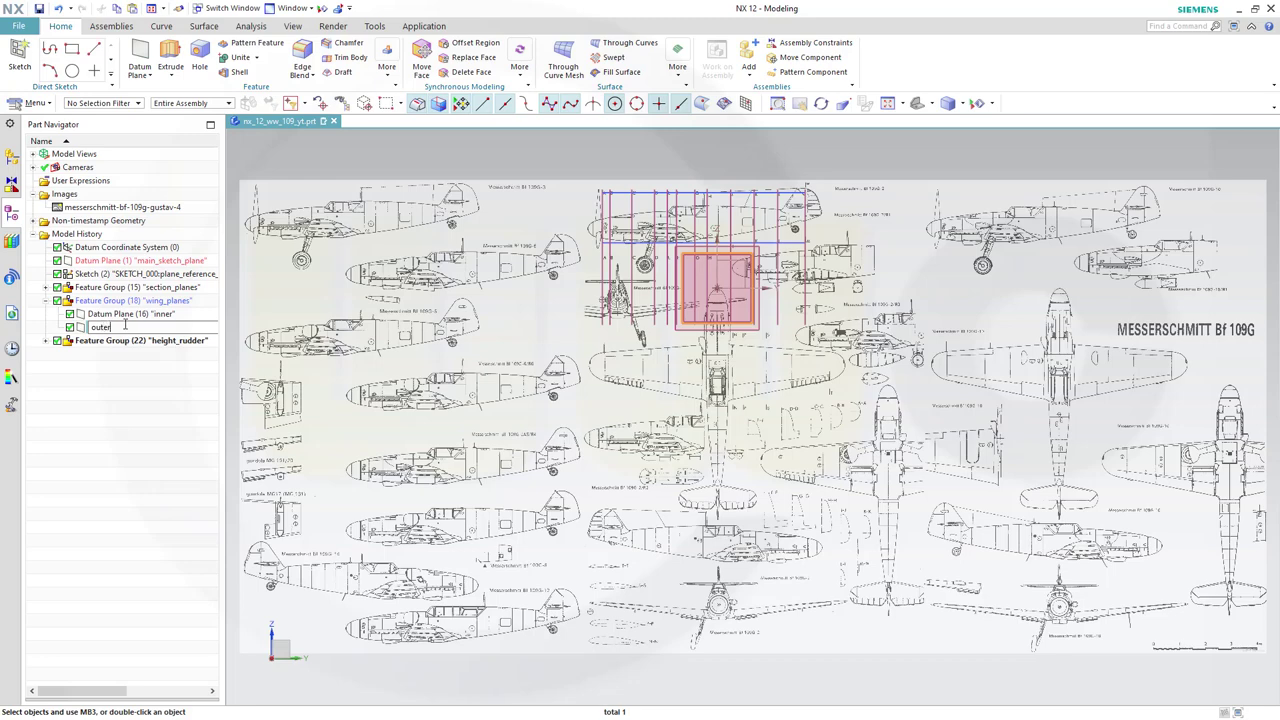
key("Return")
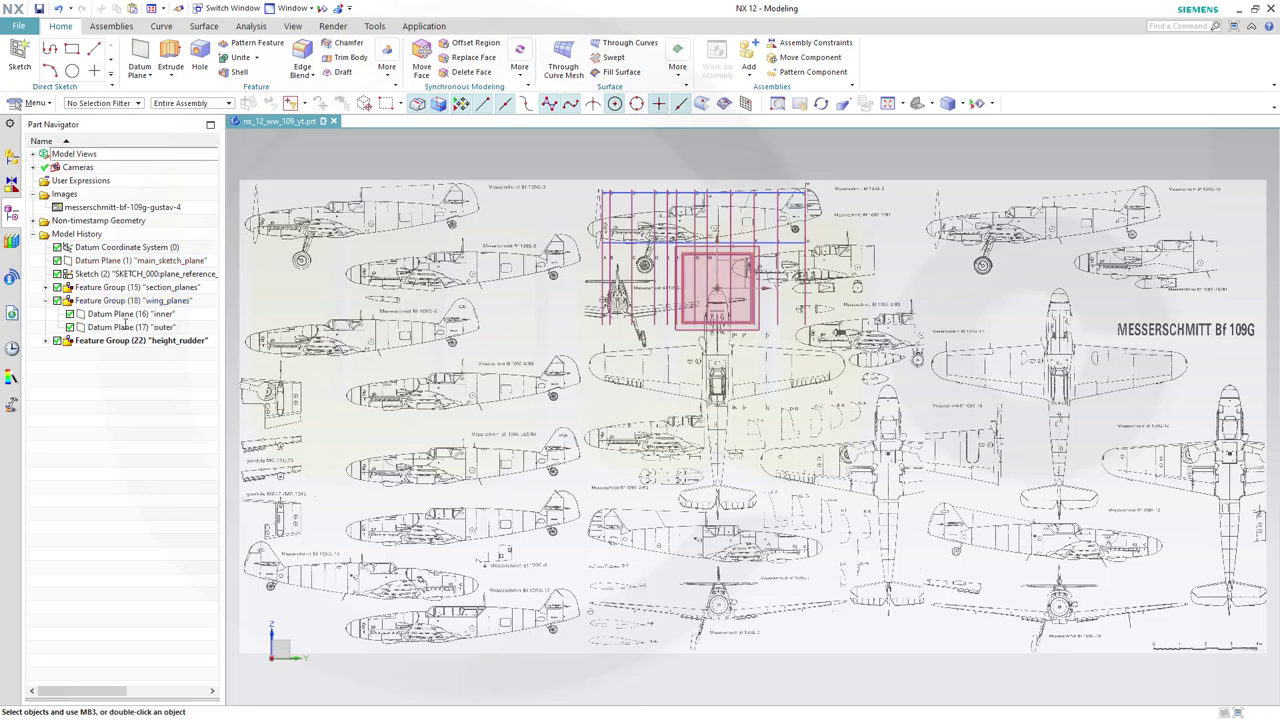
- In height_rudder, rename Datum Plane (20) to outer and Datum Plane (21) to inner
left_click(46, 341)
left_click(113, 355)
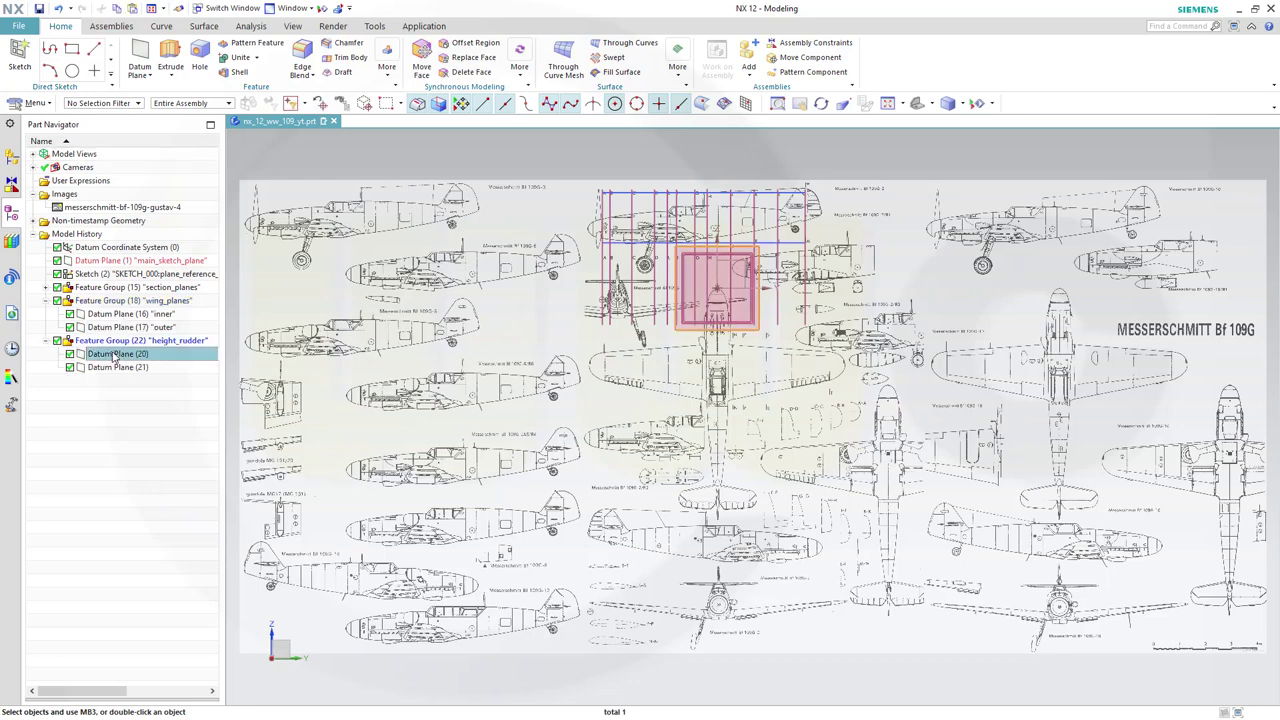
left_click(113, 355)
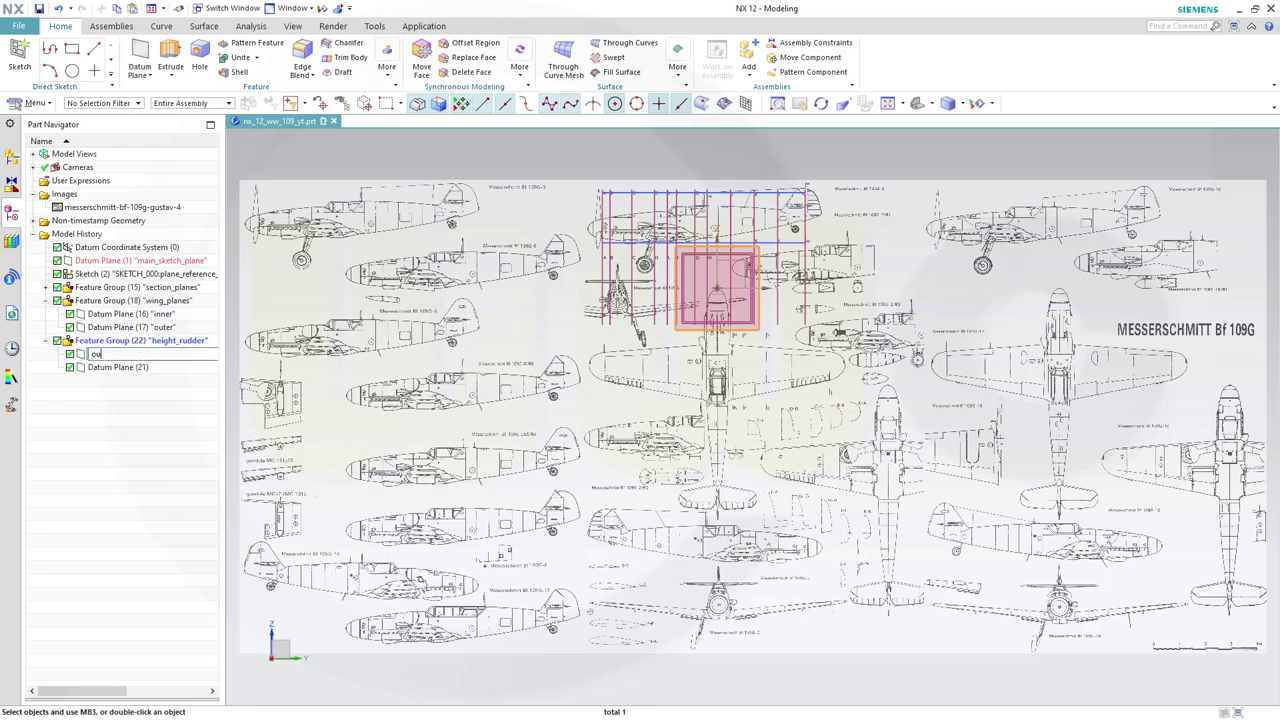
type("outer")
key("Return")
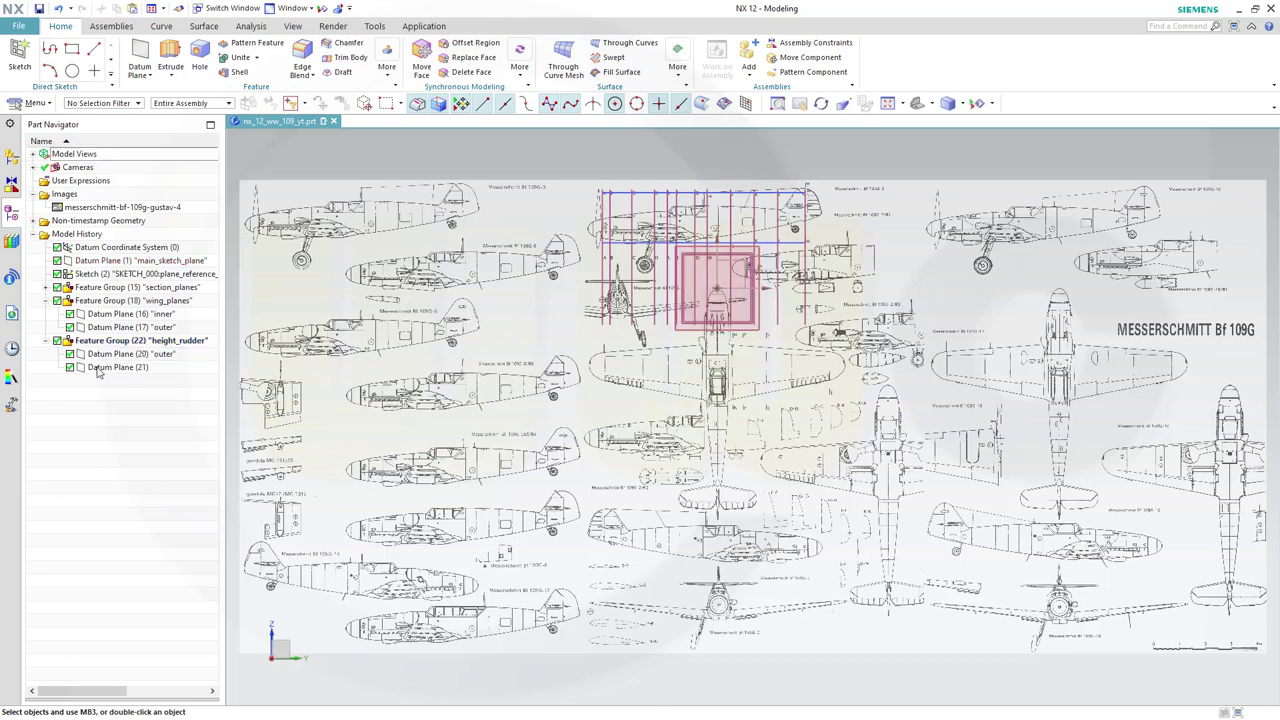
left_click(112, 368)
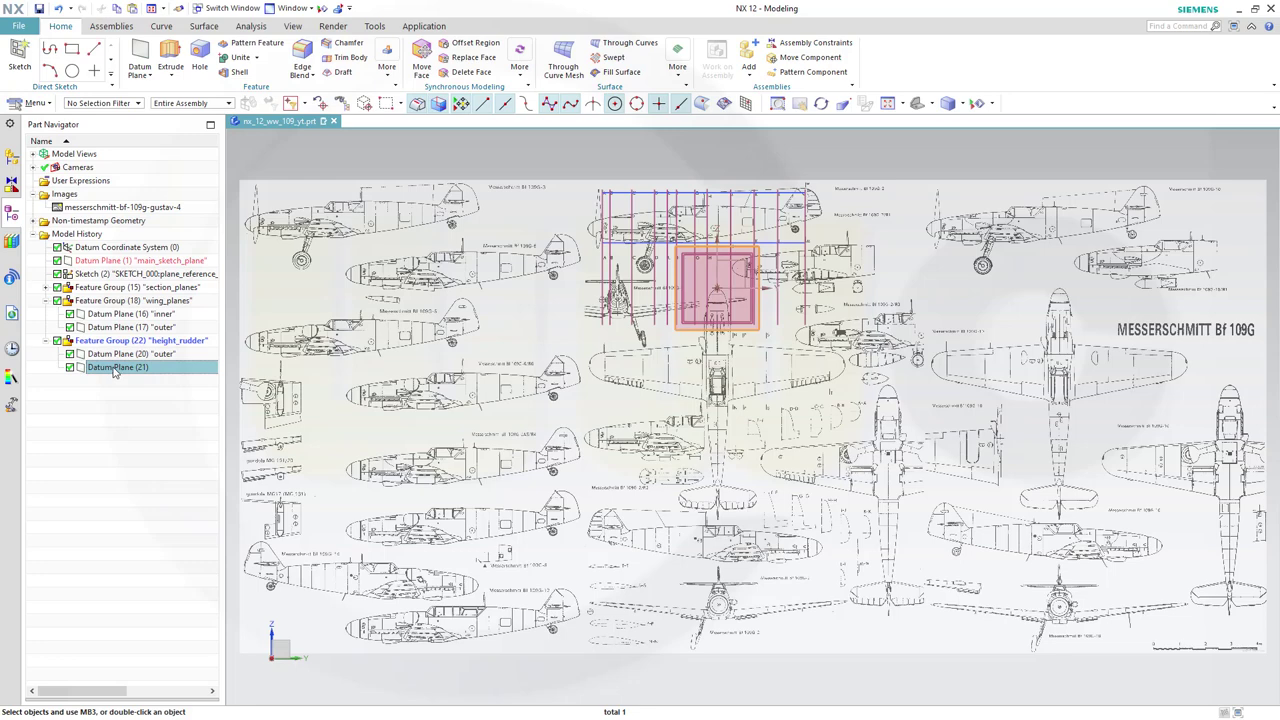
left_click(114, 368)
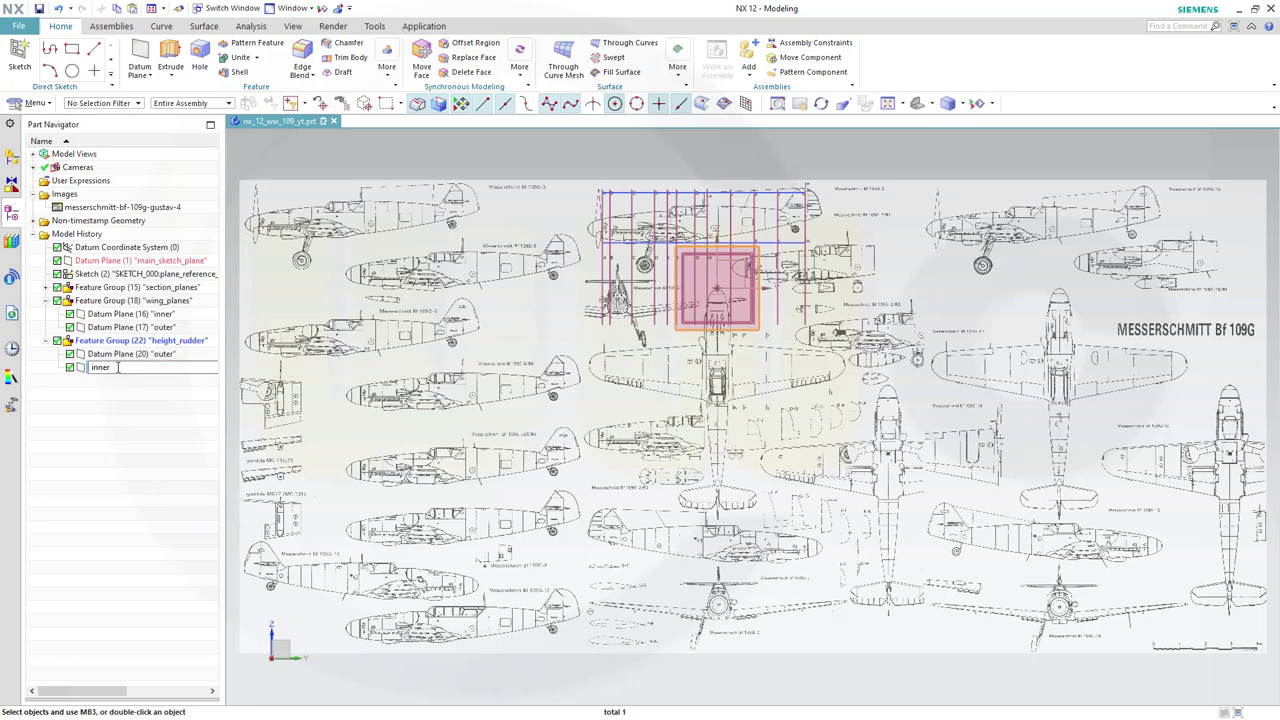
key("Return")
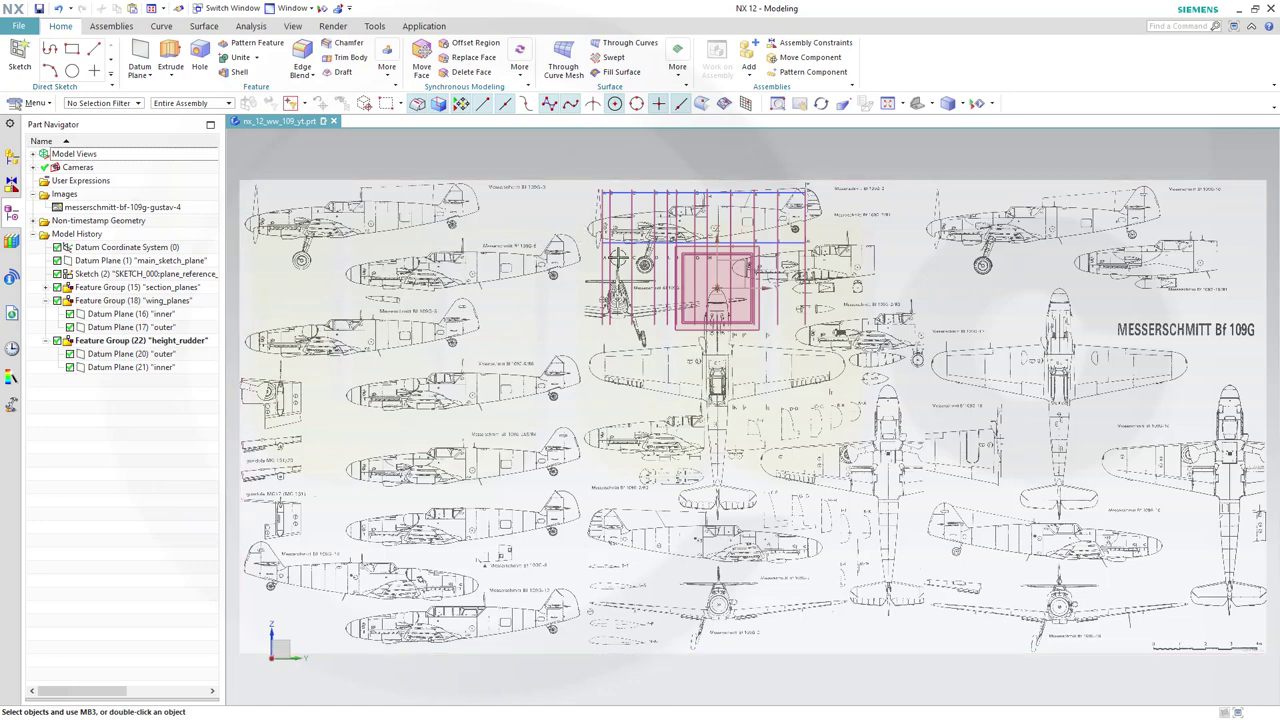
- Use Show and Hide to hide all datum planes and sketches, leaving the blueprint image
left_click(323, 9)
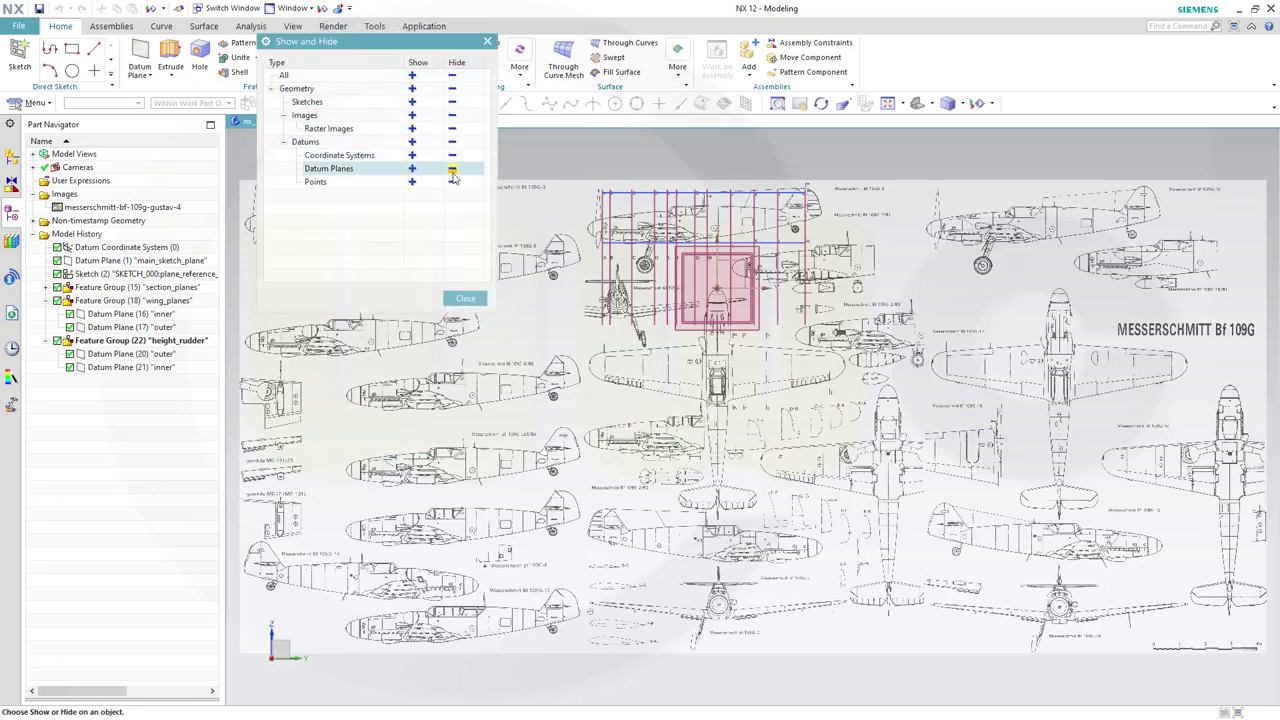
left_click(452, 170)
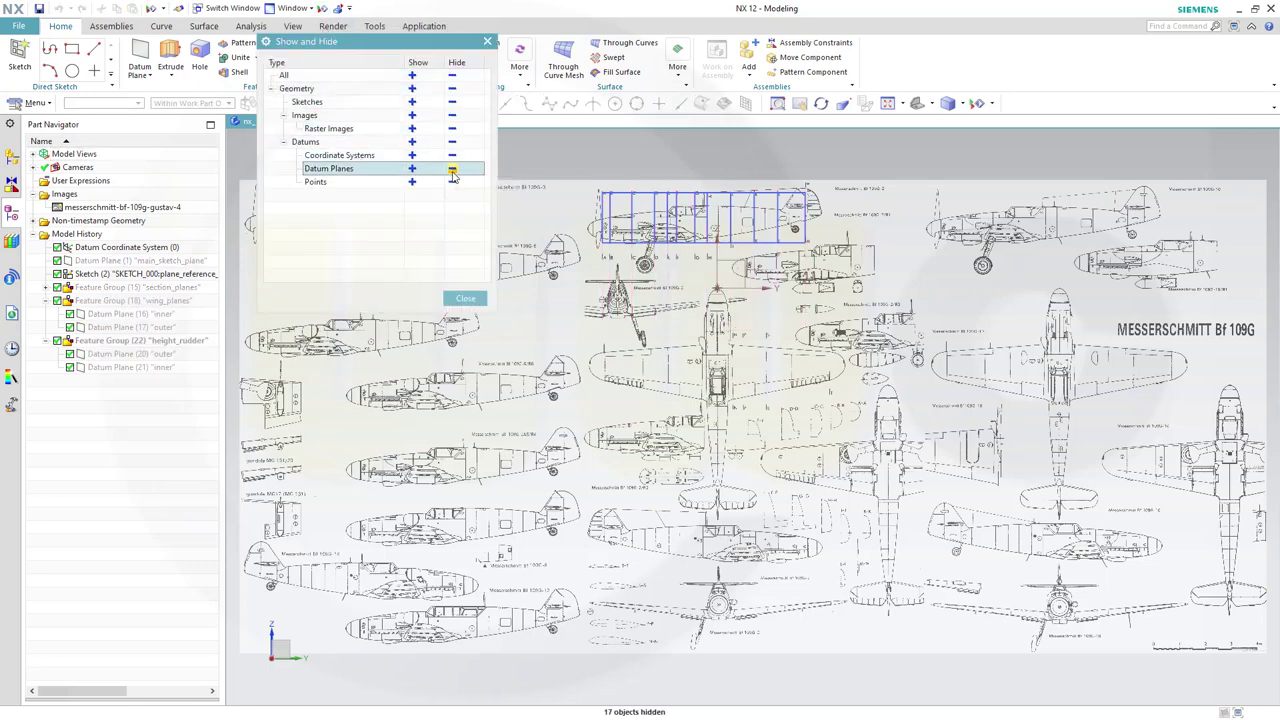
left_click(452, 105)
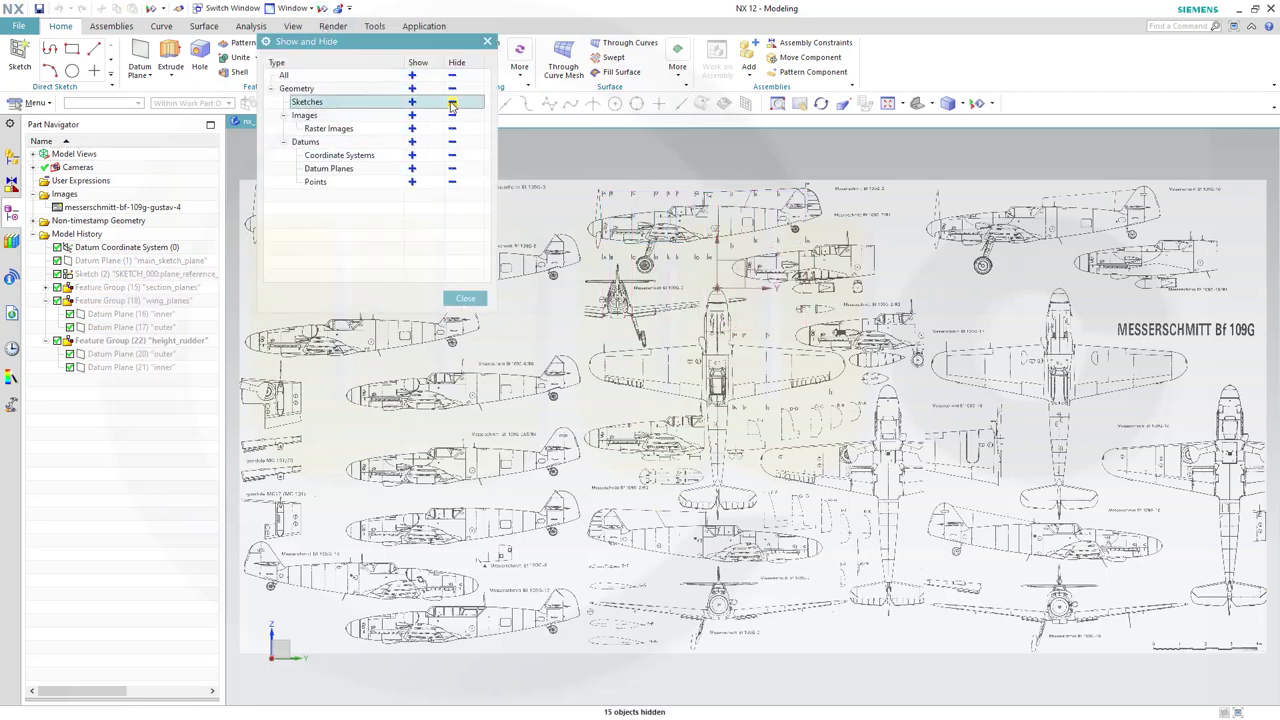
left_click(465, 298)
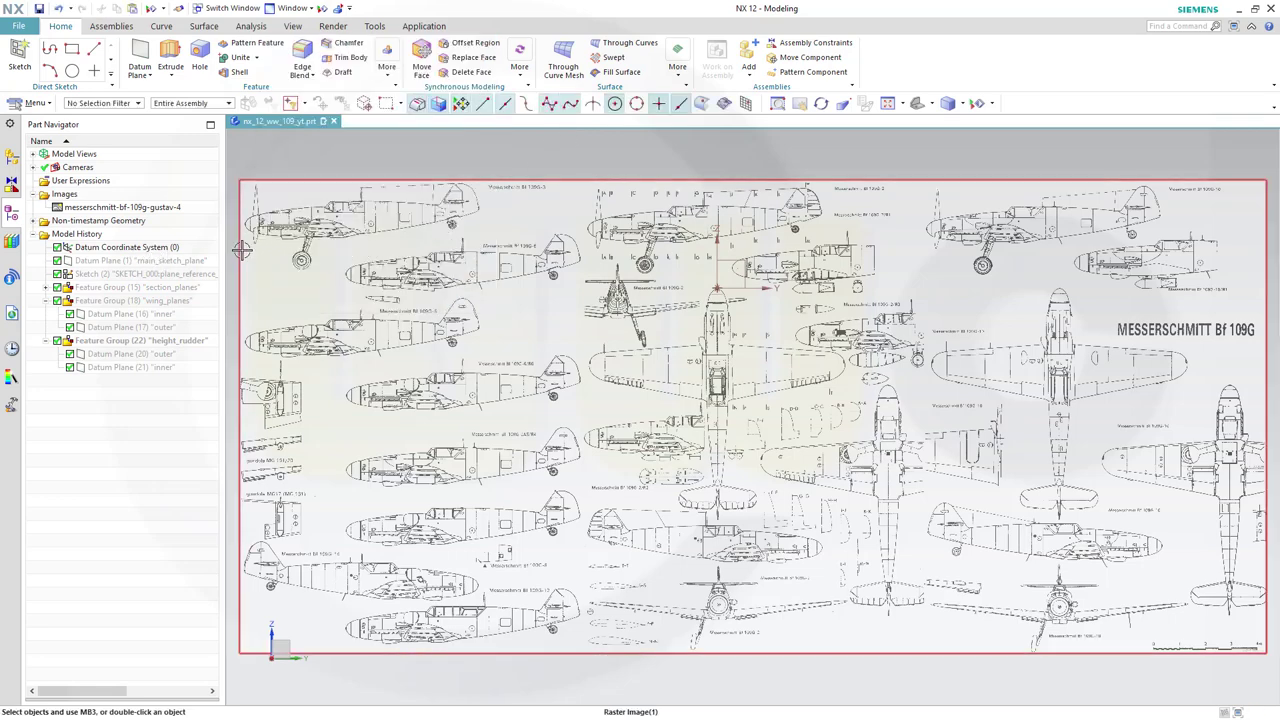
- Create an At Distance datum plane 2700 mm from the datum CSYS XY plane
left_click(140, 62)
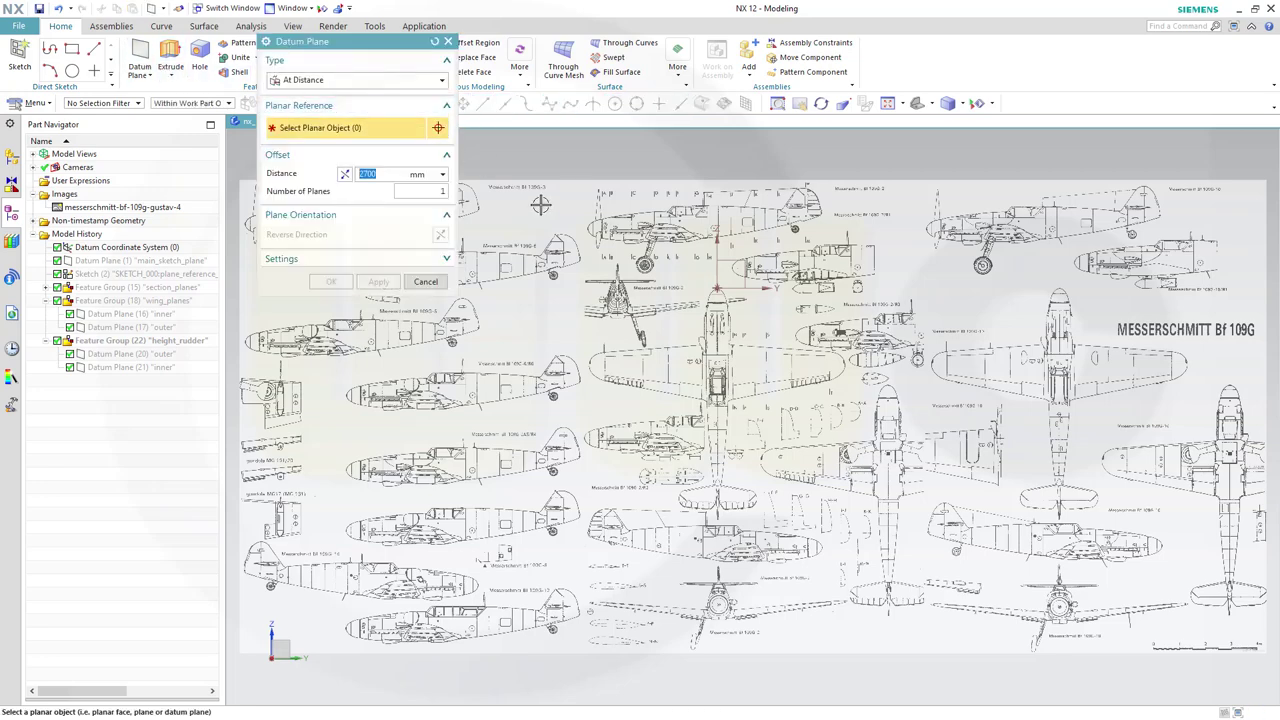
middle_click_drag(532, 231, 703, 190)
left_click(722, 306)
scroll(703, 190, "up", 3)
scroll(702, 190, "up", 2)
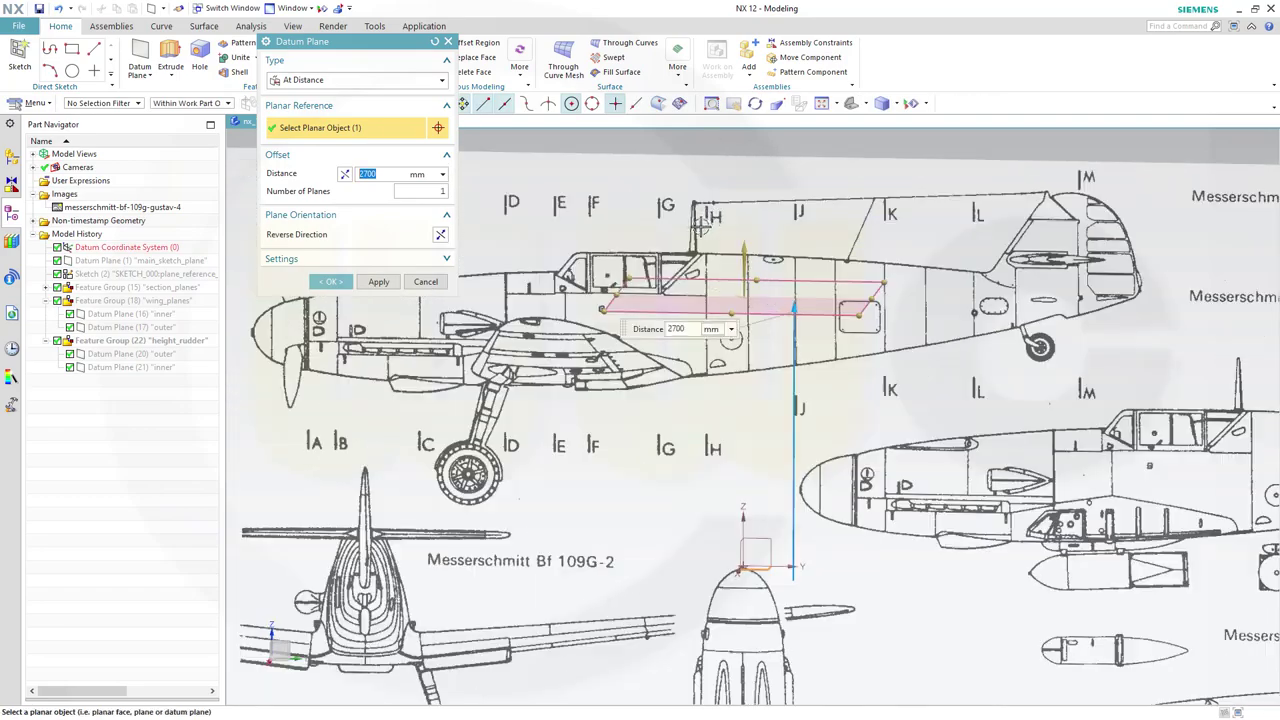
key("F8")
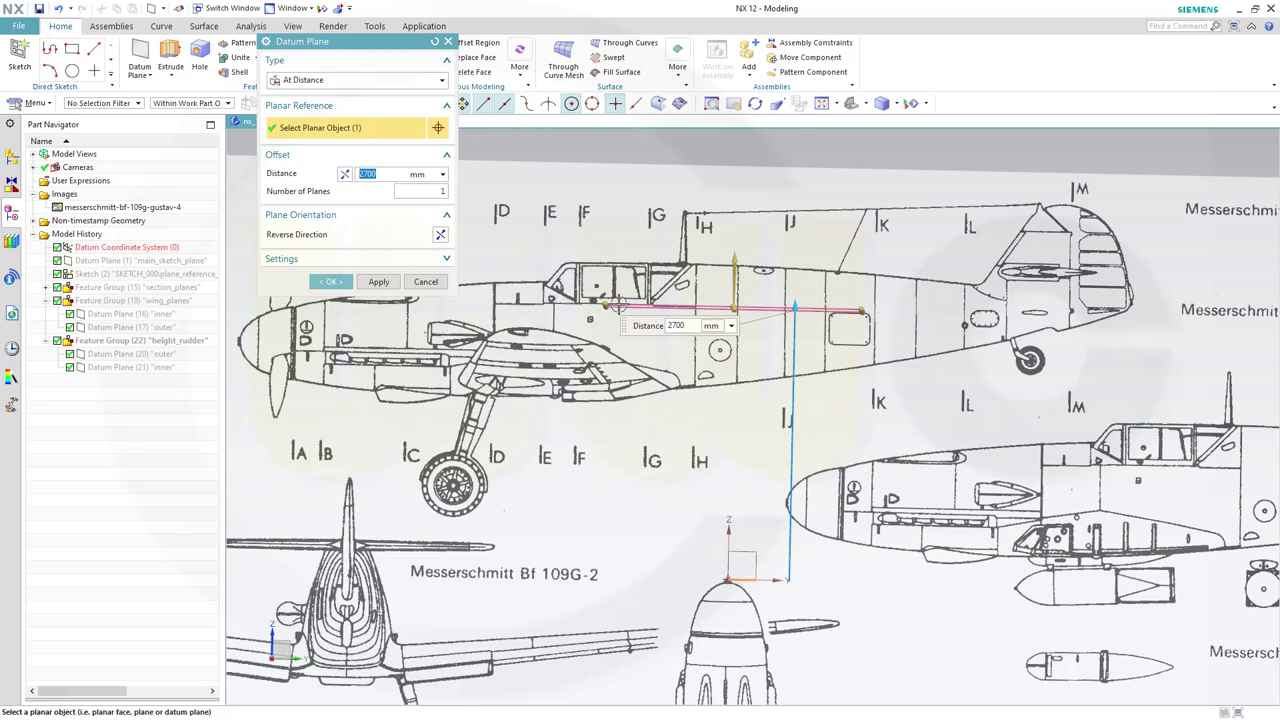
left_click(330, 283)
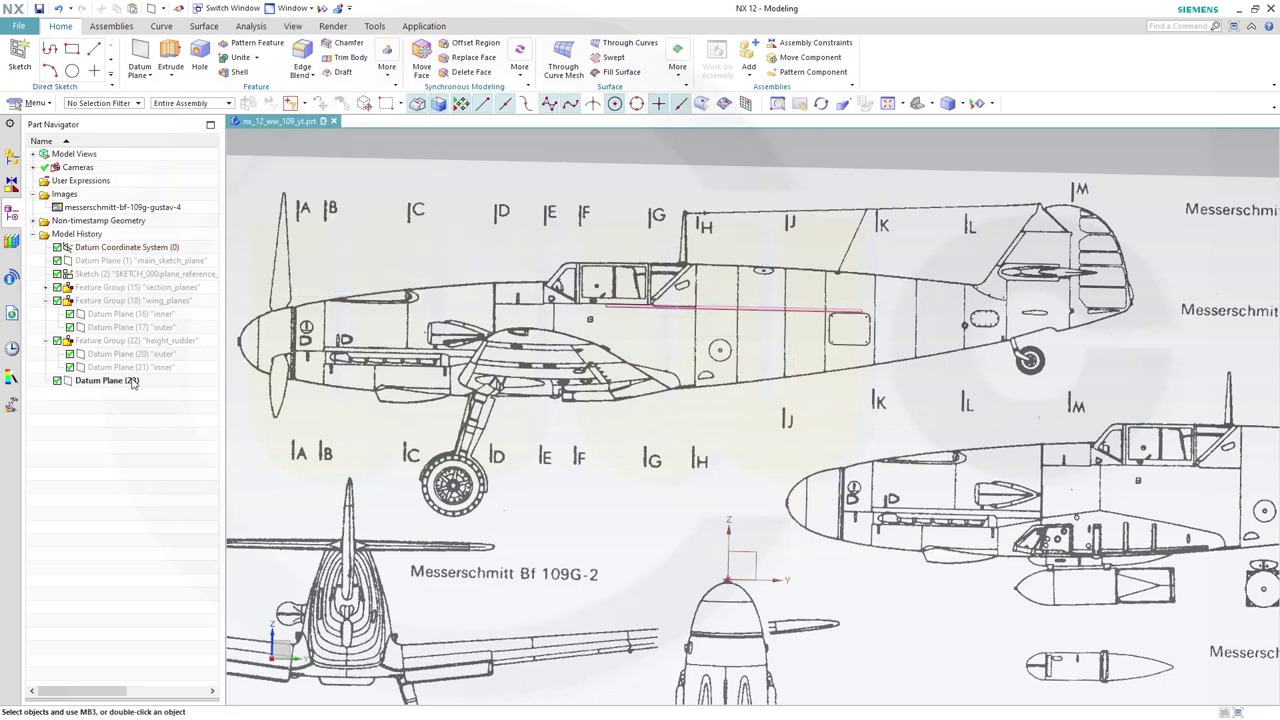
- Name the new Datum Plane (23) and move it up to follow the first sketch in history
left_click(130, 383)
left_click(132, 383)
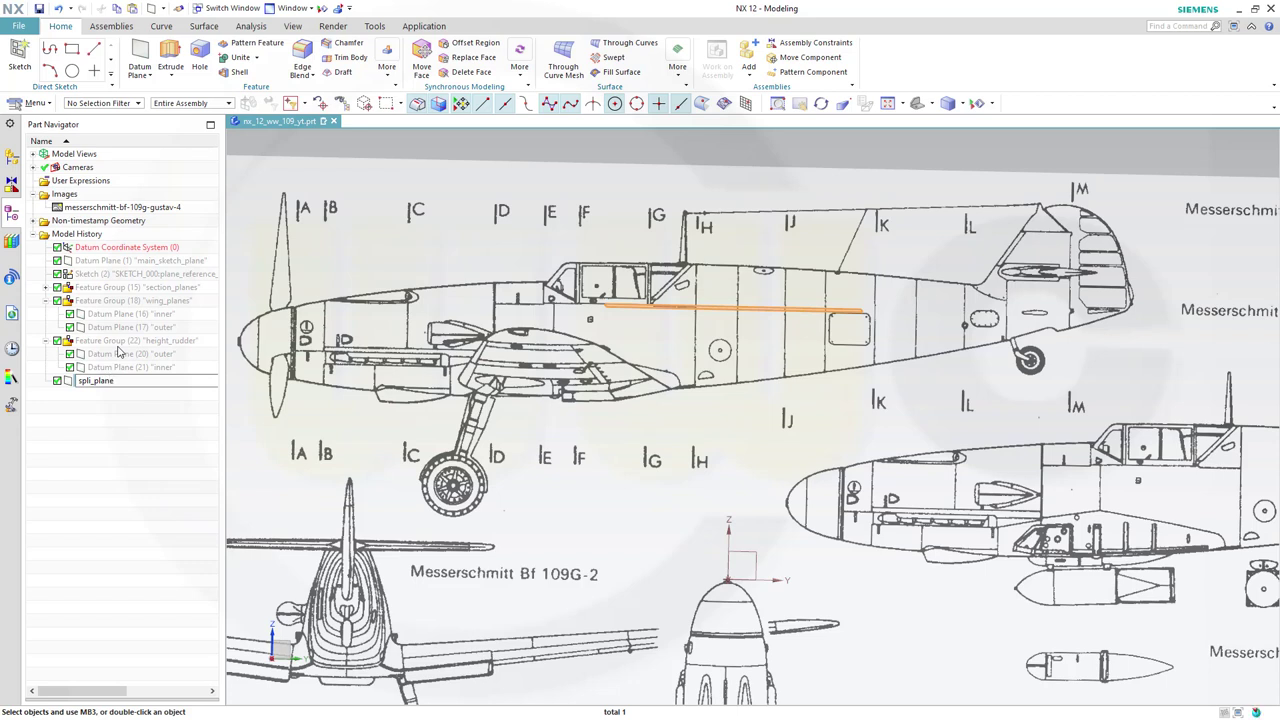
key("Return")
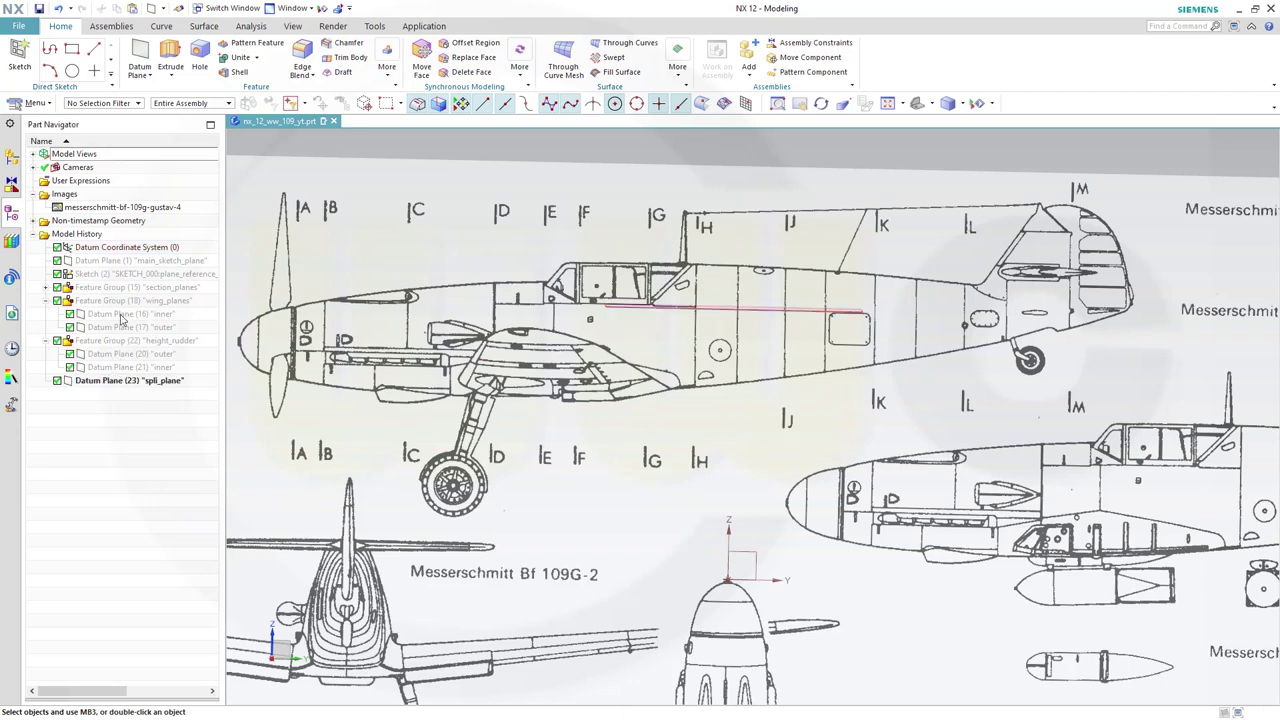
left_click_drag(121, 389, 131, 292)
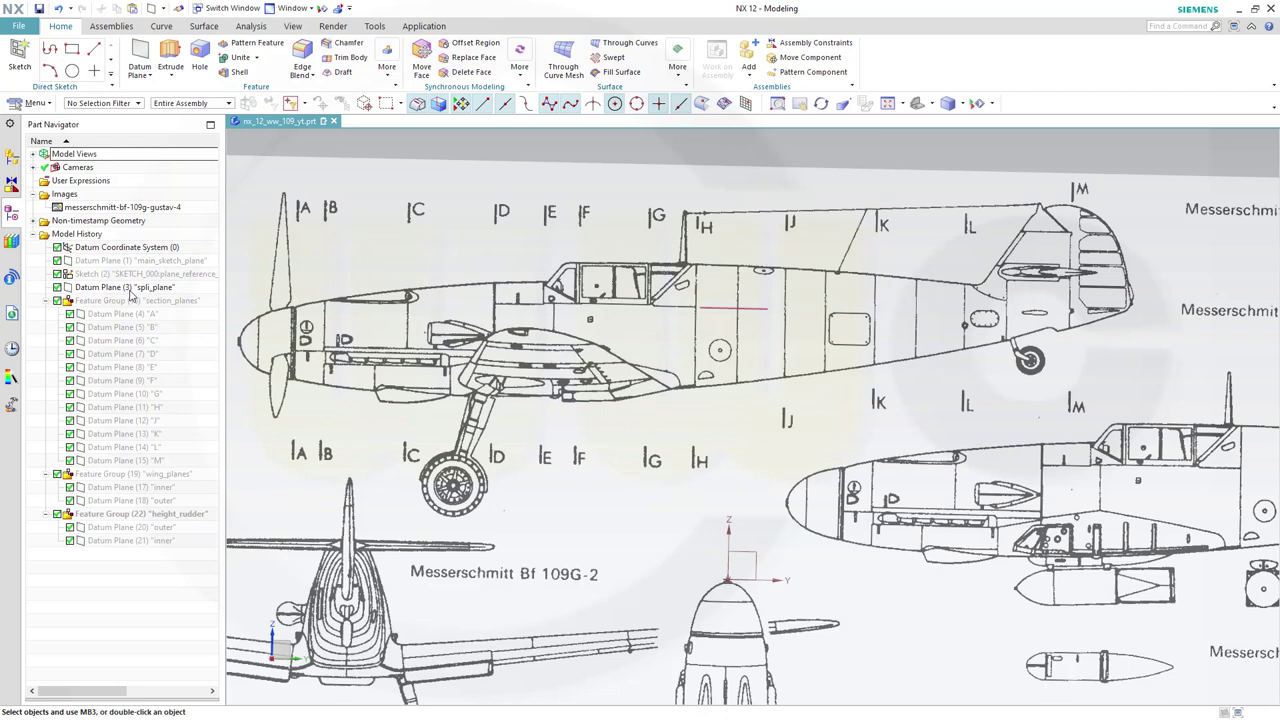
- Collapse the section_planes, wing_planes and height_rudder feature groups
left_click(46, 301)
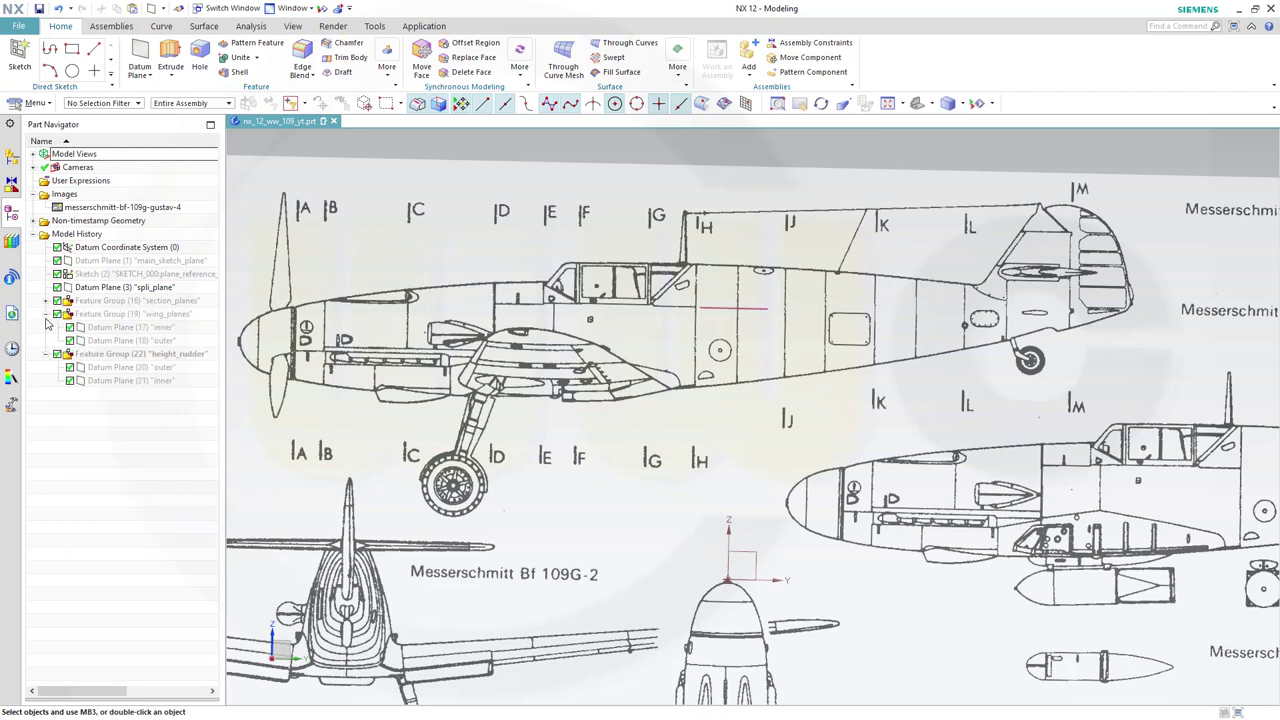
left_click(45, 315)
left_click(45, 328)
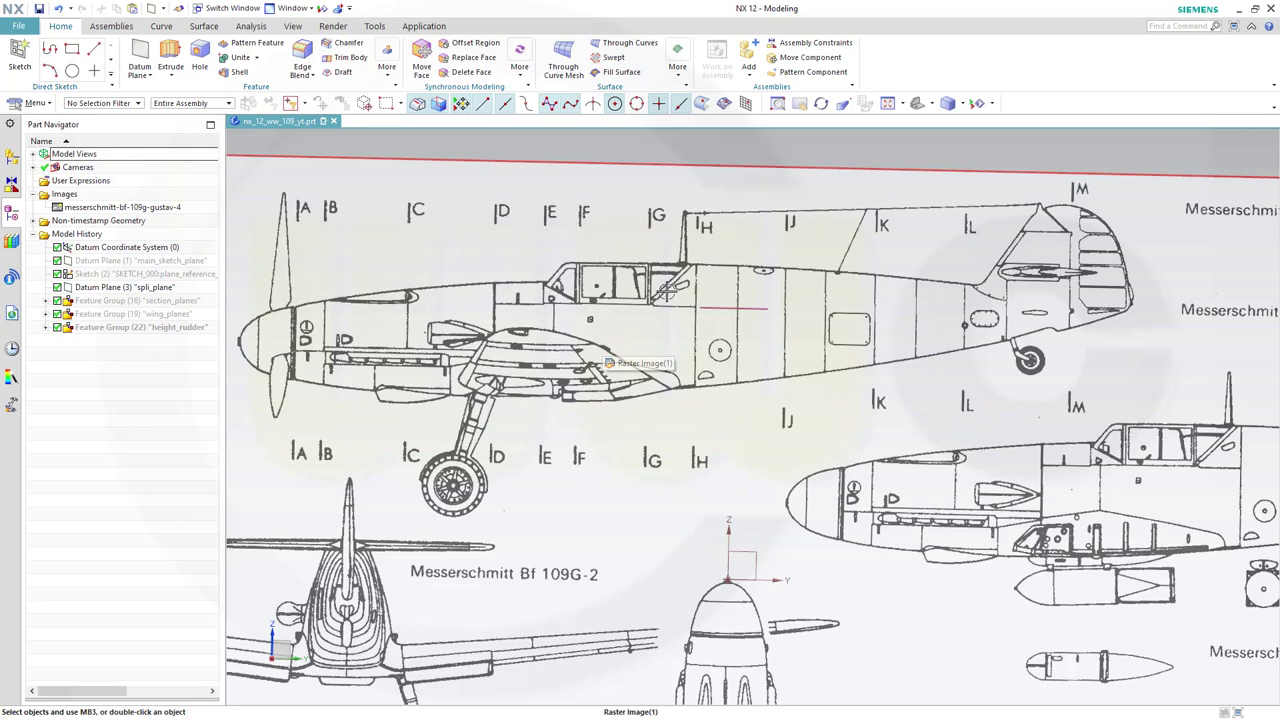
- Correct the misspelled plane name spli_plane to split_plane
right_click(160, 289)
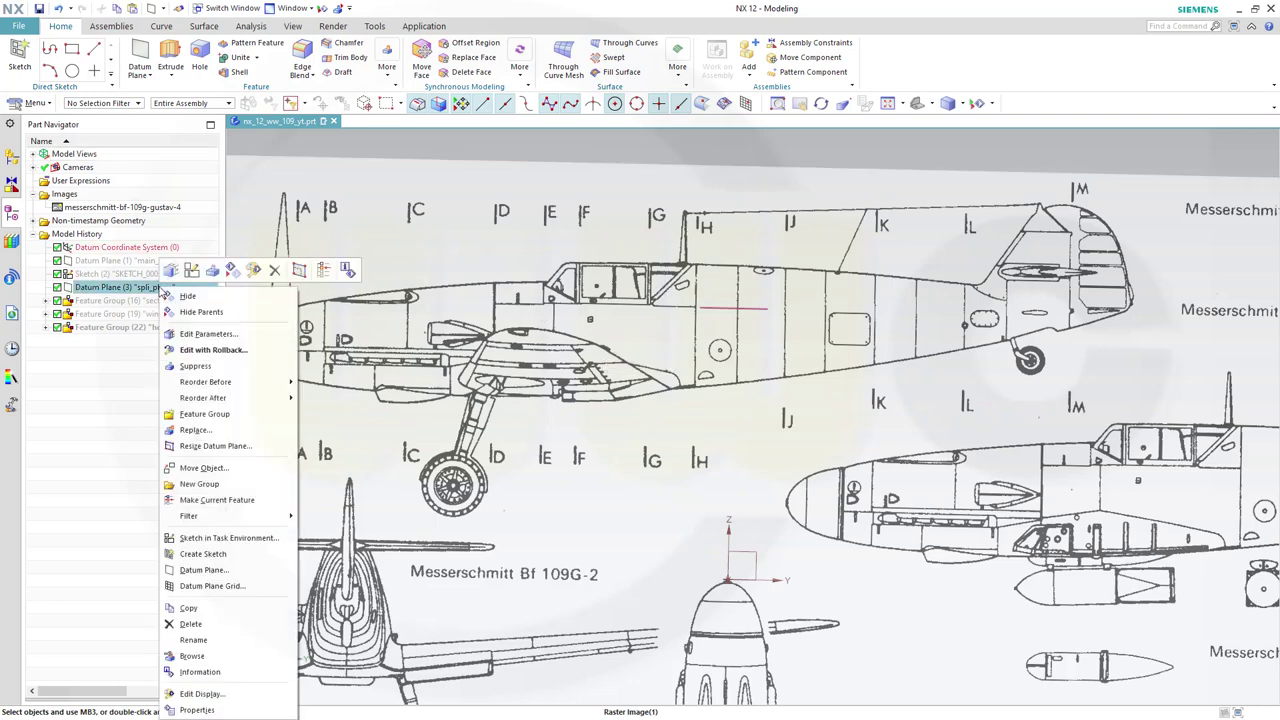
left_click(145, 288)
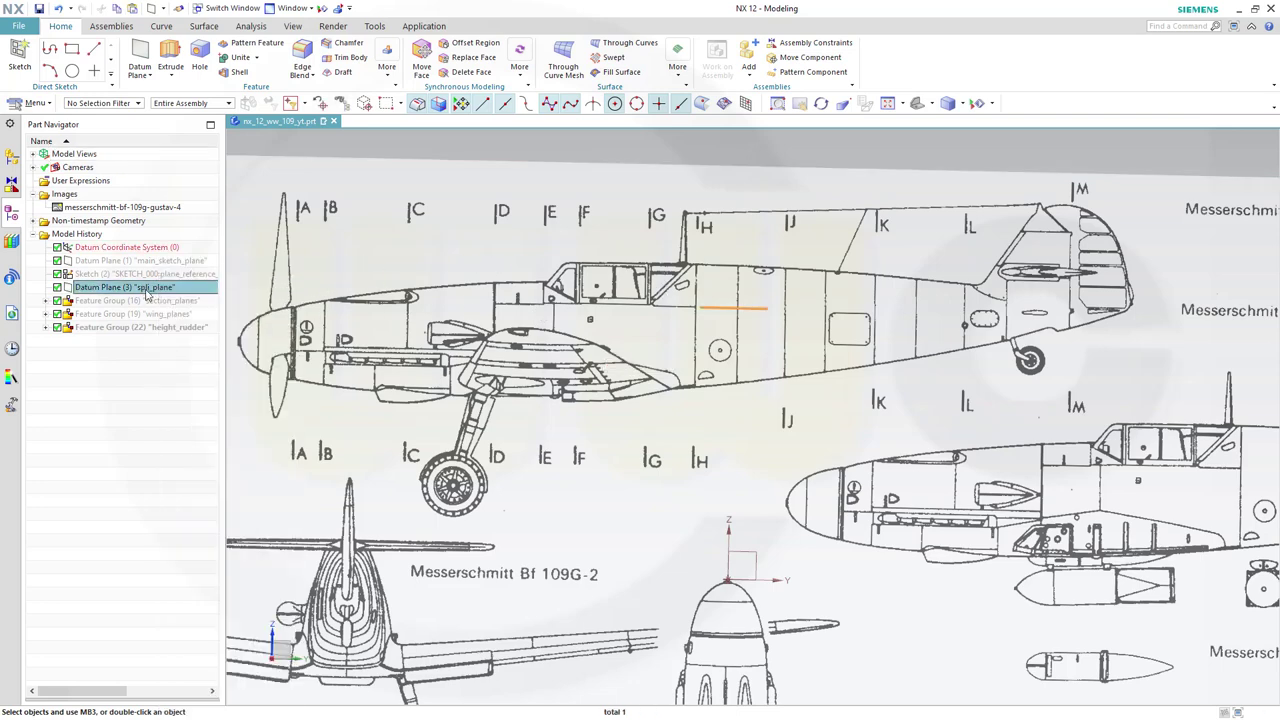
left_click(145, 289)
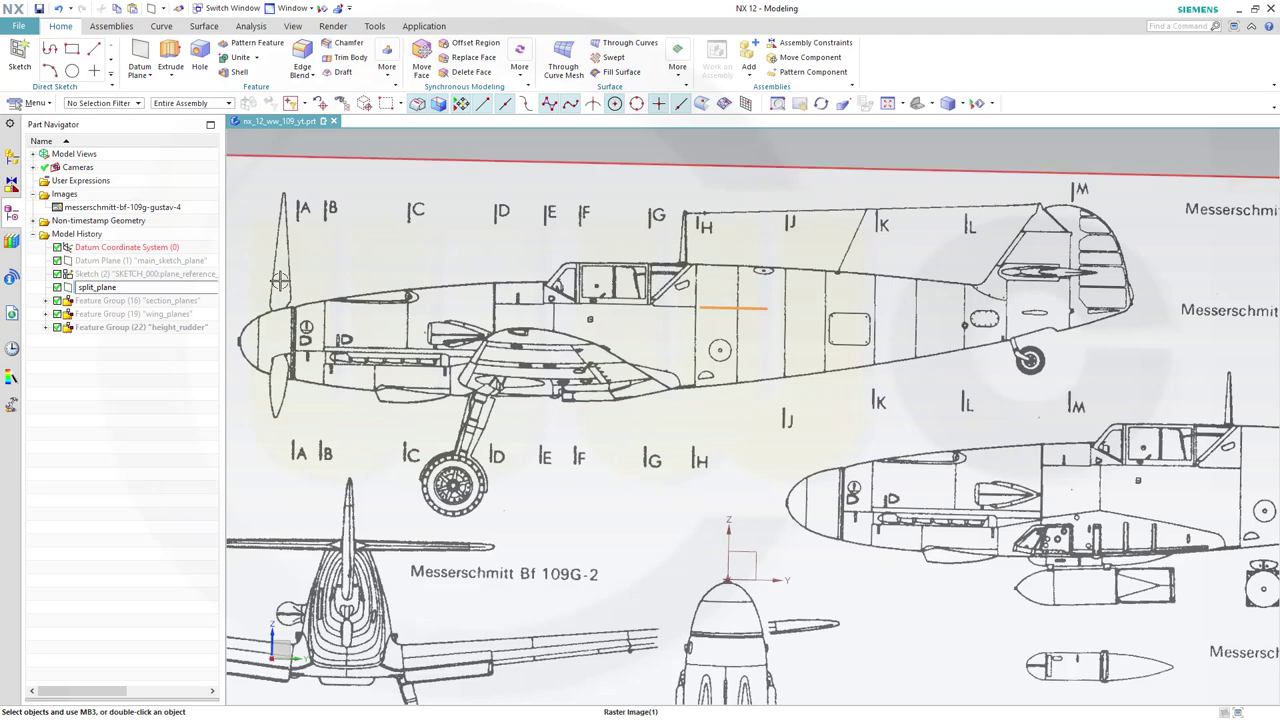
key("Return")
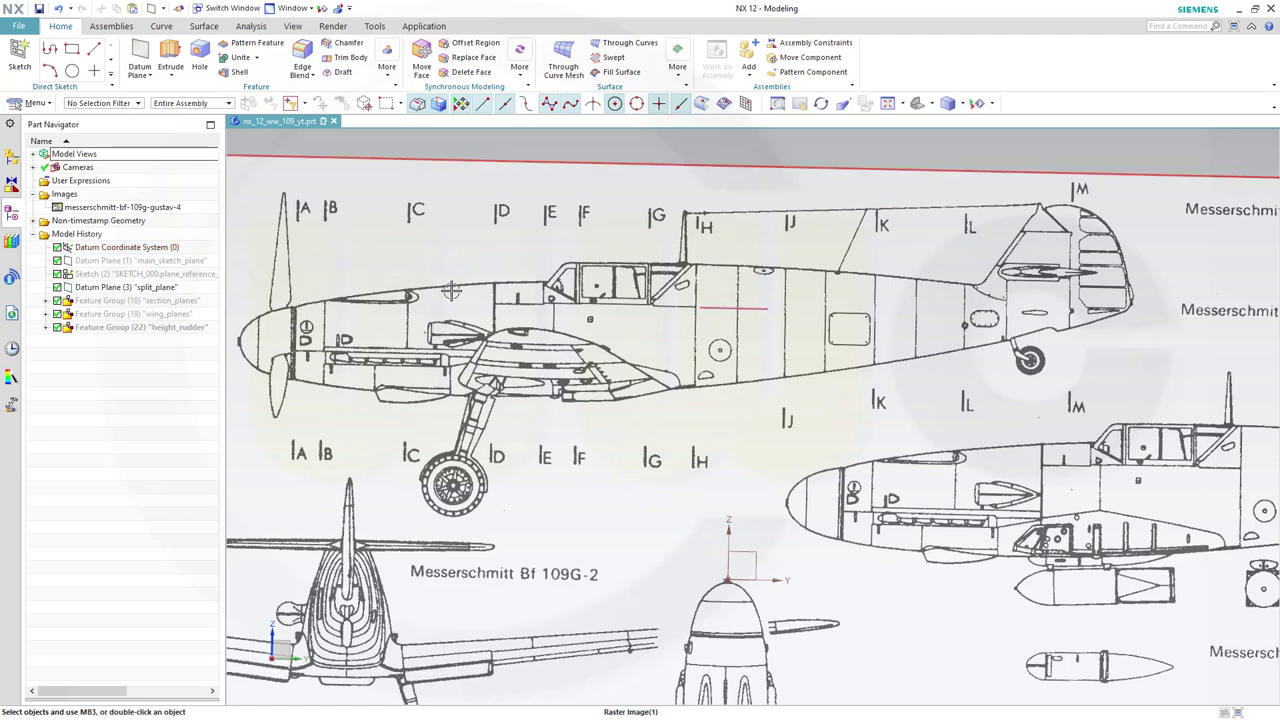
scroll(247, 372, "down", 3)
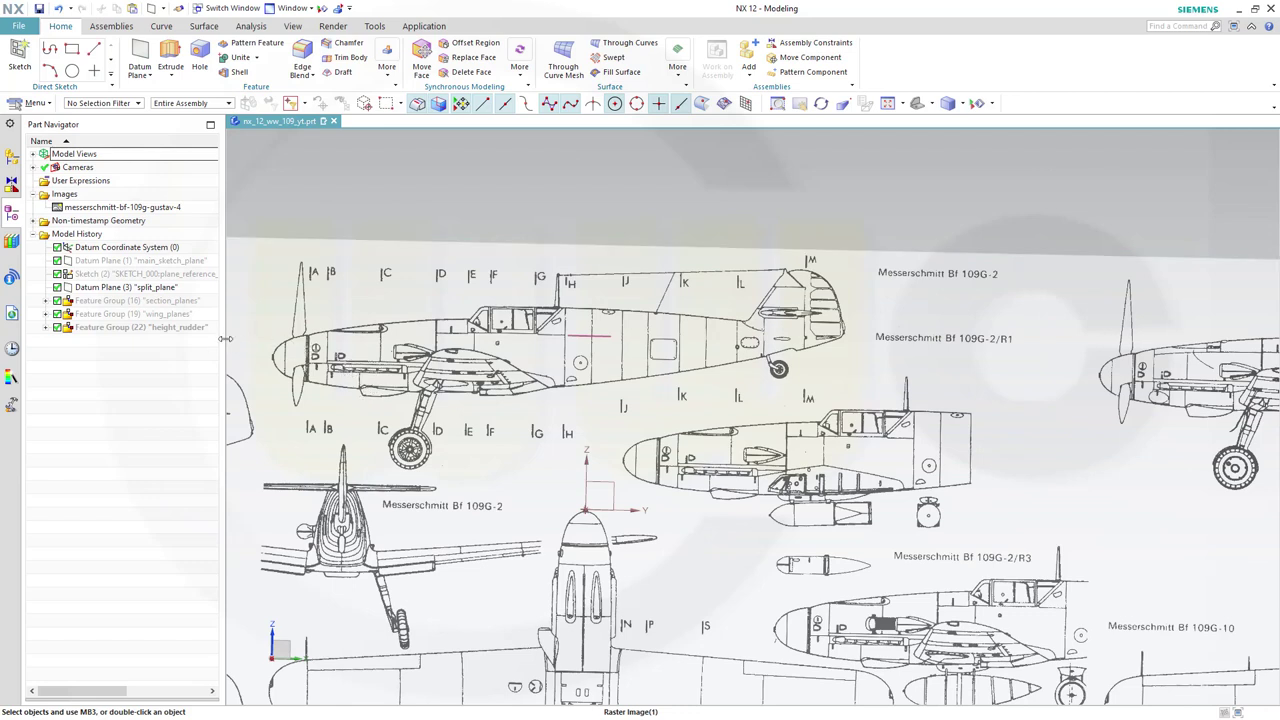
- Start sketch SKETCH_001 on Datum Plane (1) main_sketch_plane and enter the sketch environment
left_click(19, 55)
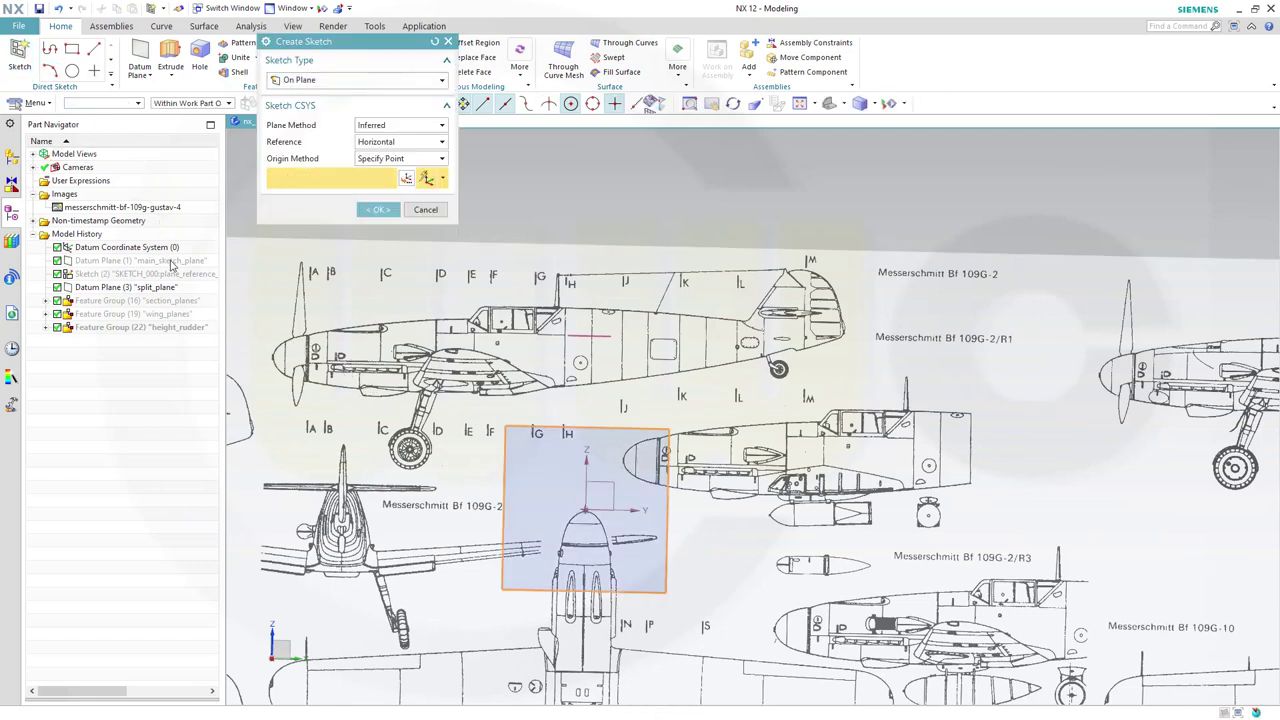
left_click(170, 262)
left_click(377, 210)
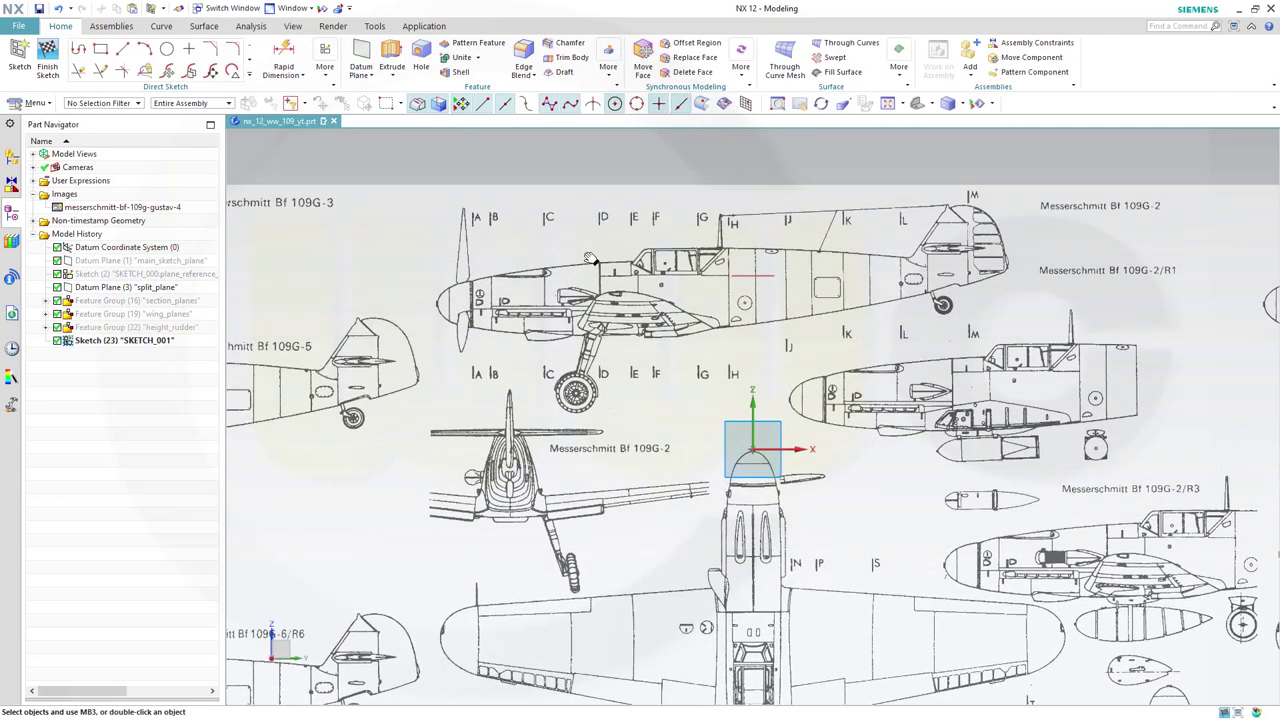
scroll(597, 190, "up", 2)
scroll(563, 441, "up", 2)
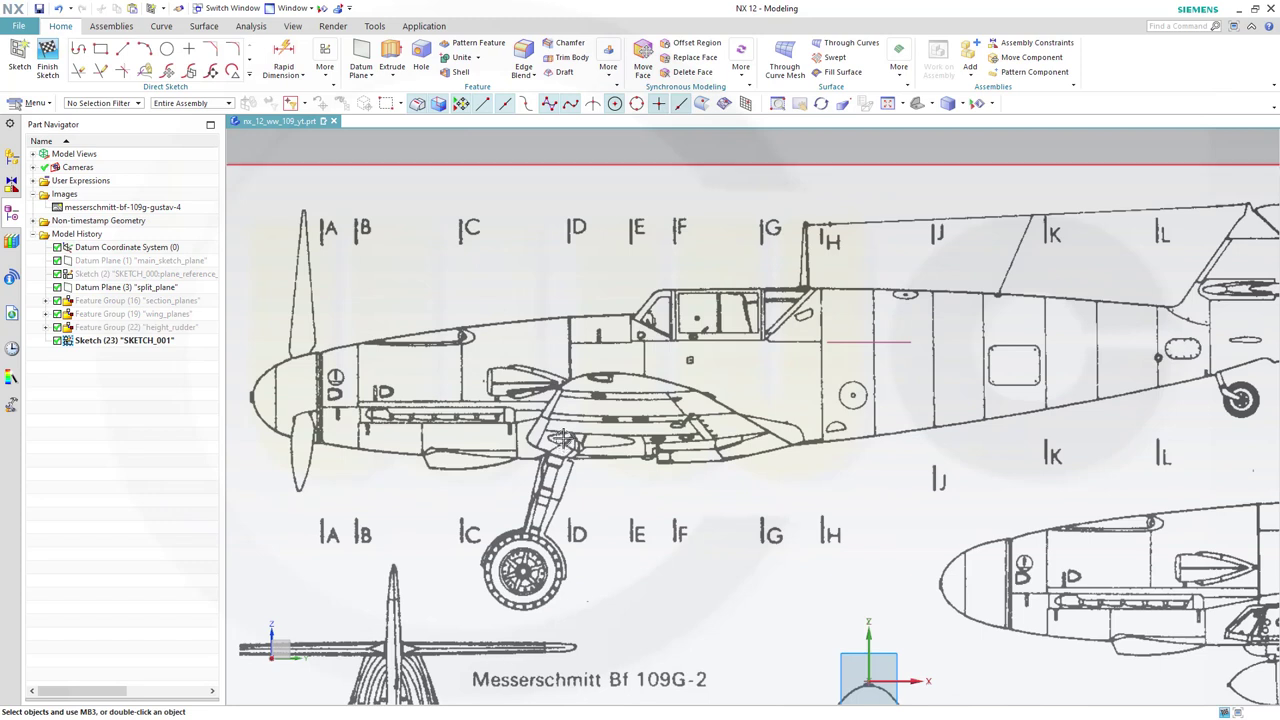
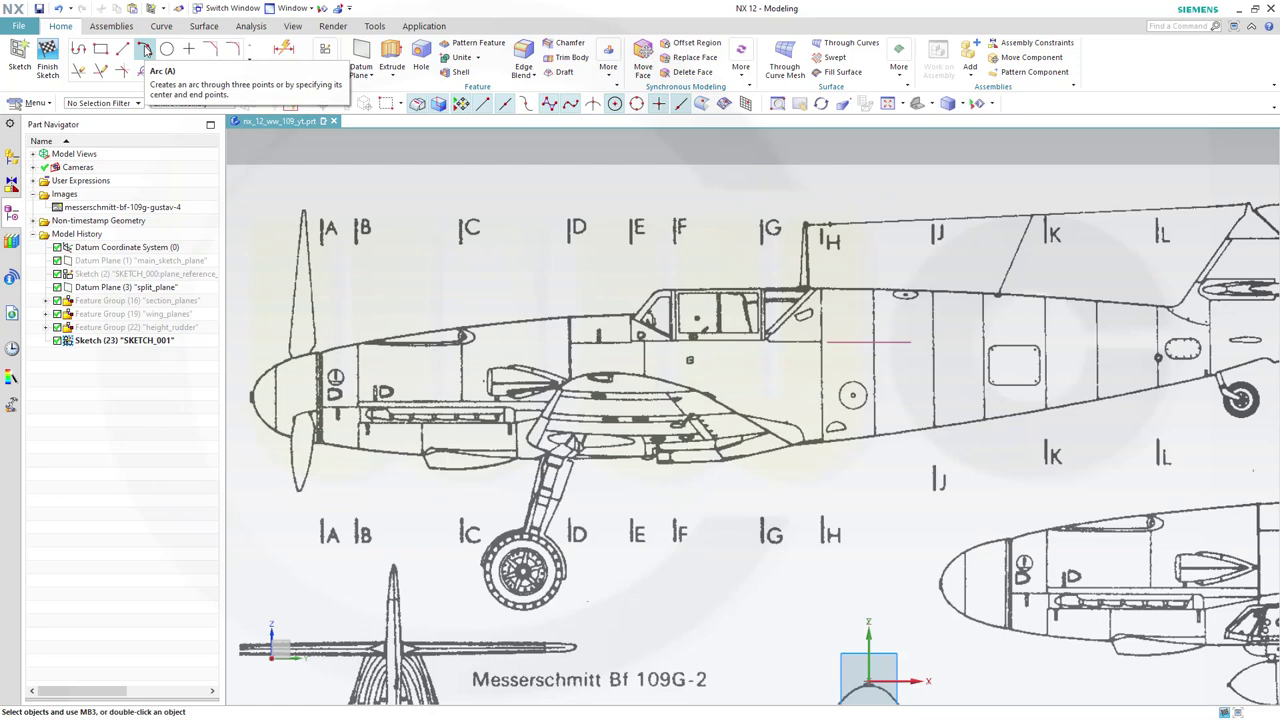
- Draw an arc from the lower nose to the tail tip, curving along the lower fuselage line
left_click(145, 50)
scroll(365, 476, "down", 2)
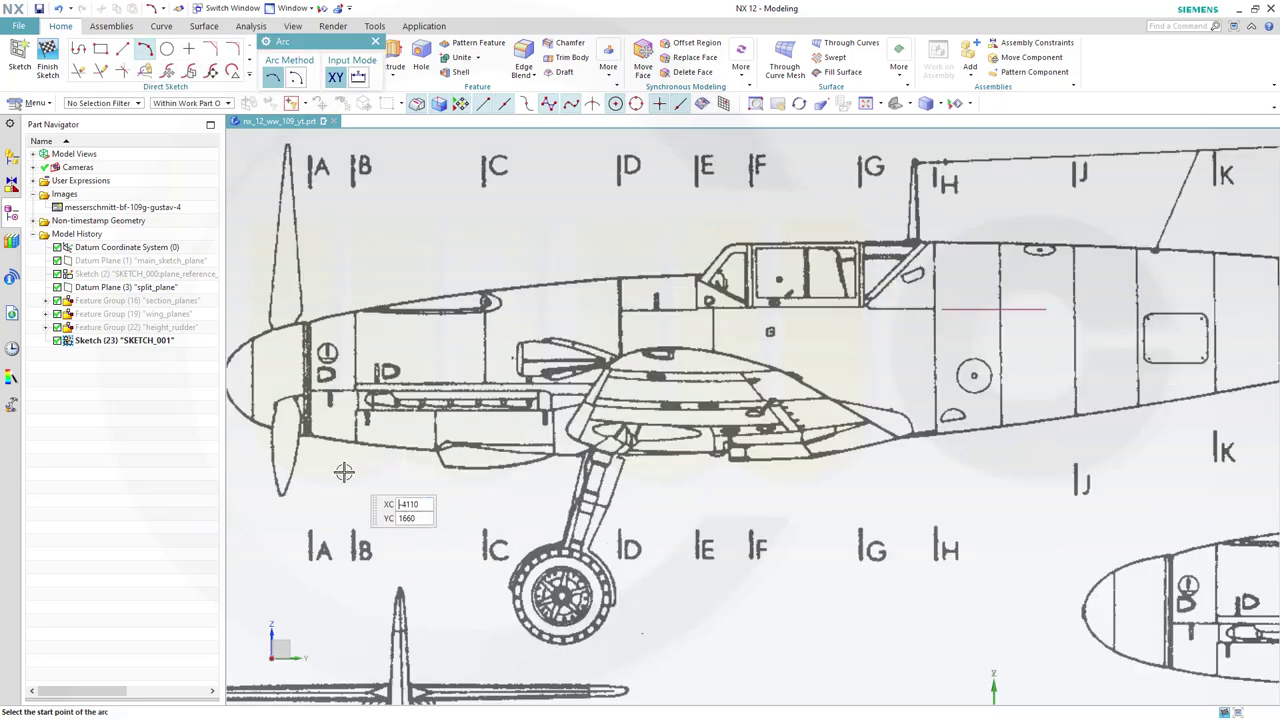
left_click(284, 428)
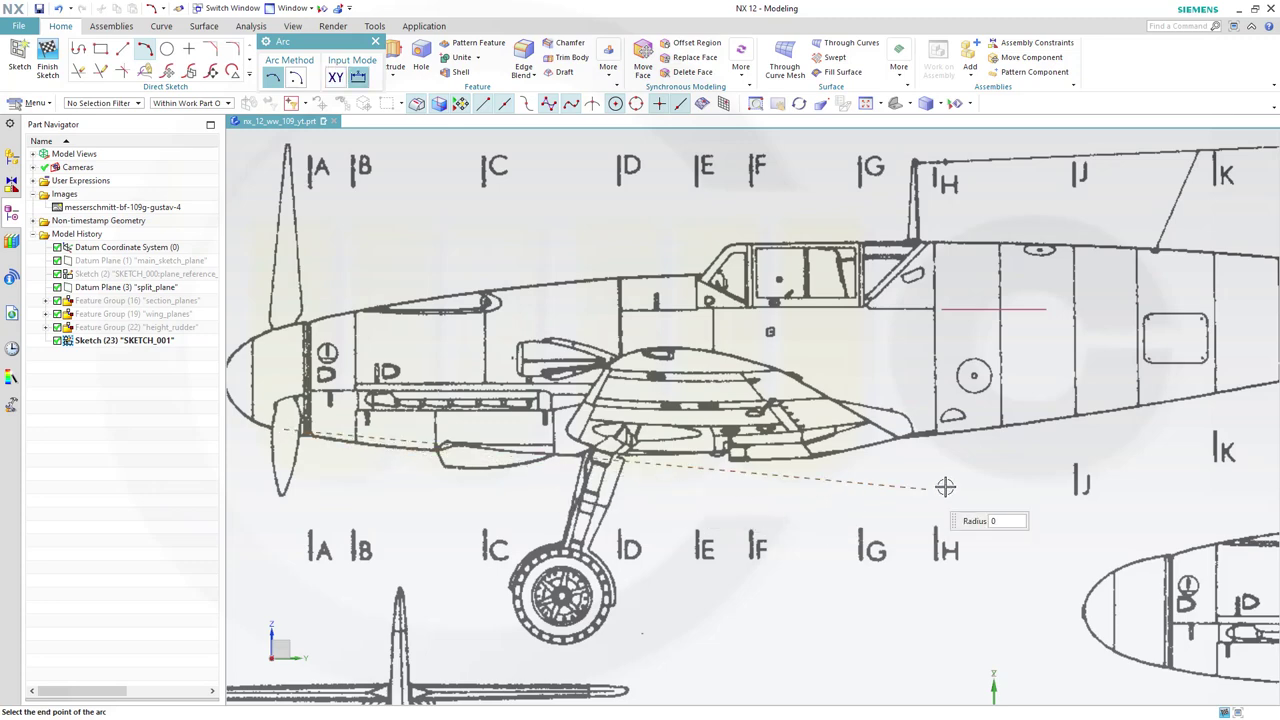
scroll(1081, 462, "up", 2)
scroll(1081, 462, "down", 3)
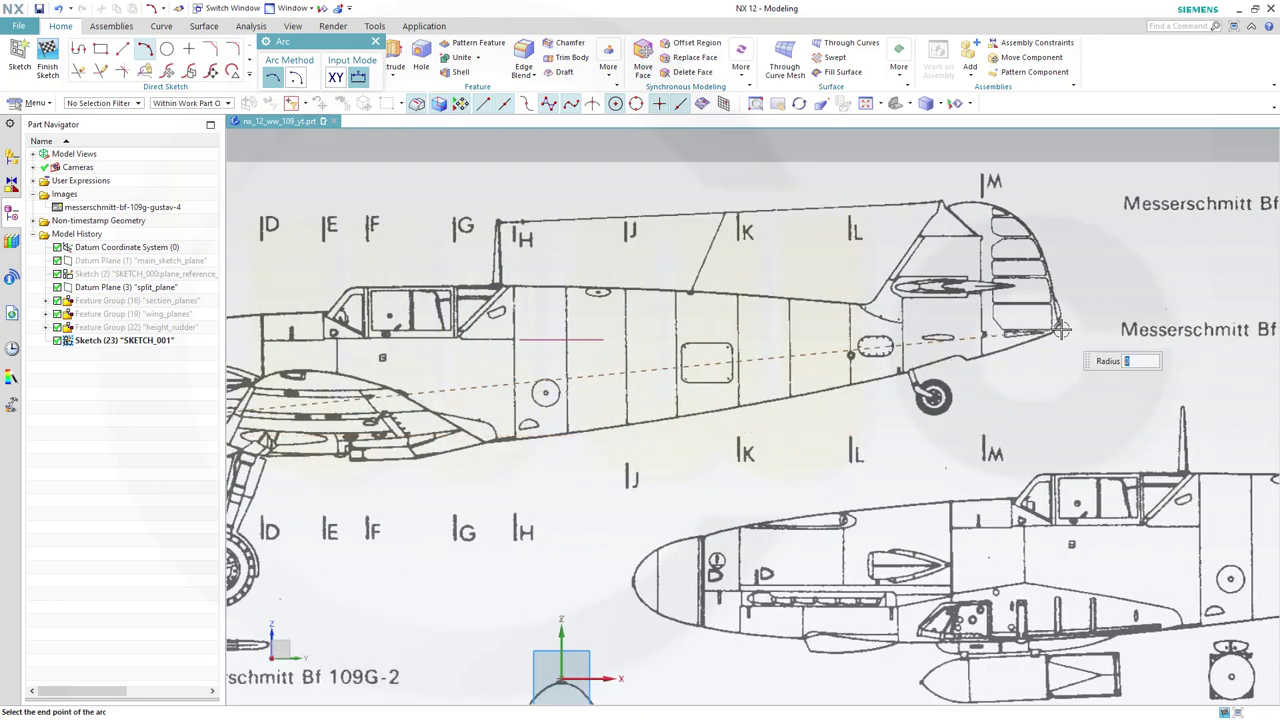
left_click(1060, 331)
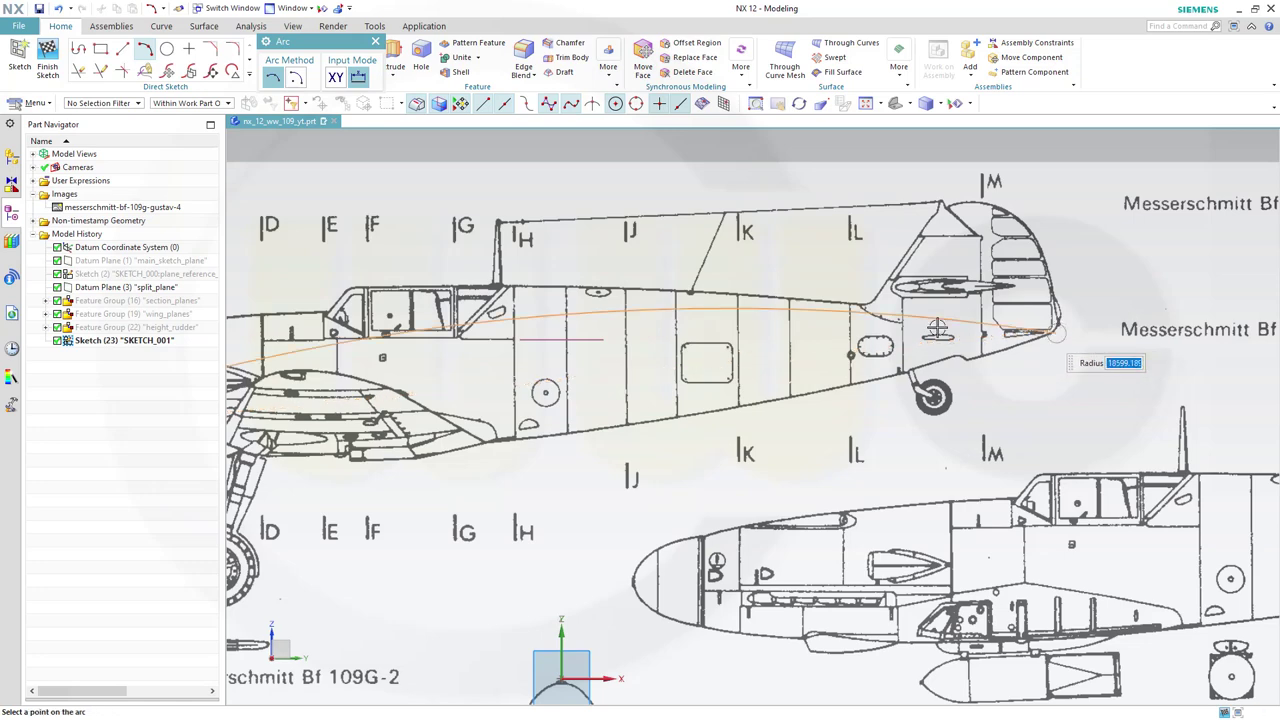
left_click(614, 424)
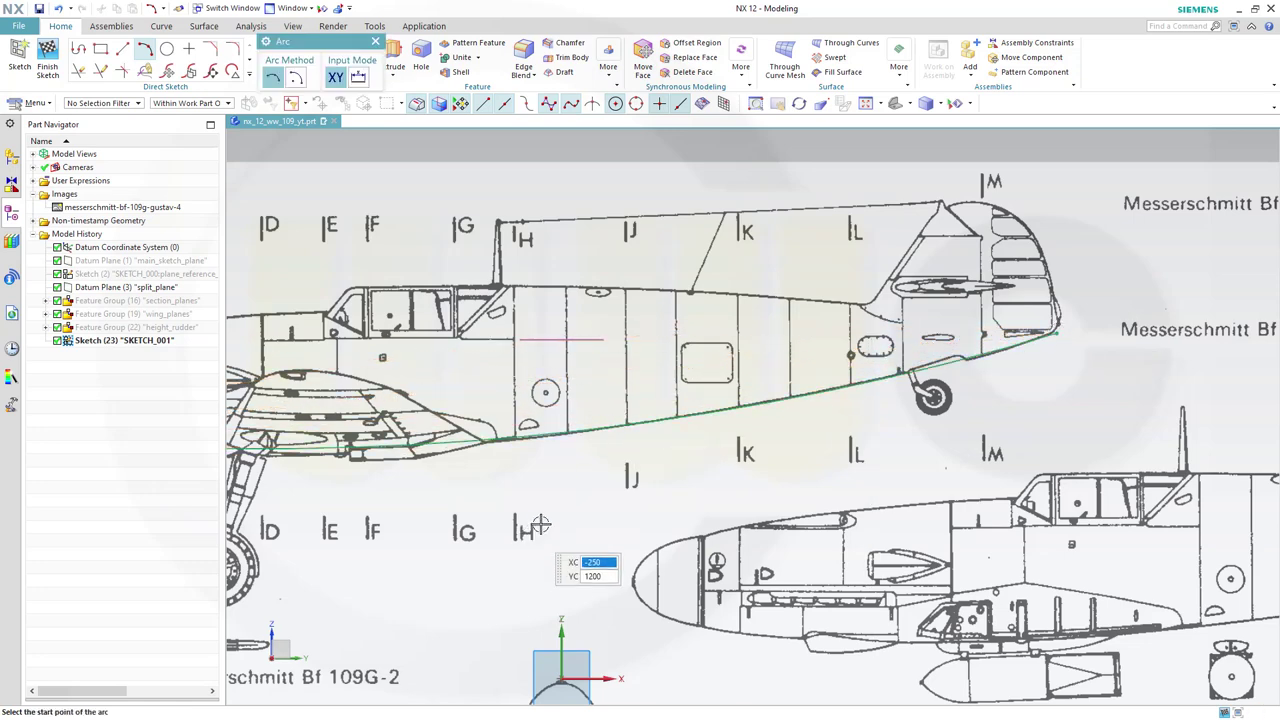
mouse_move(540, 525)
middle_mouse_down("shift")
mouse_move(880, 505)
mouse_move(930, 490)
middle_mouse_up("shift")
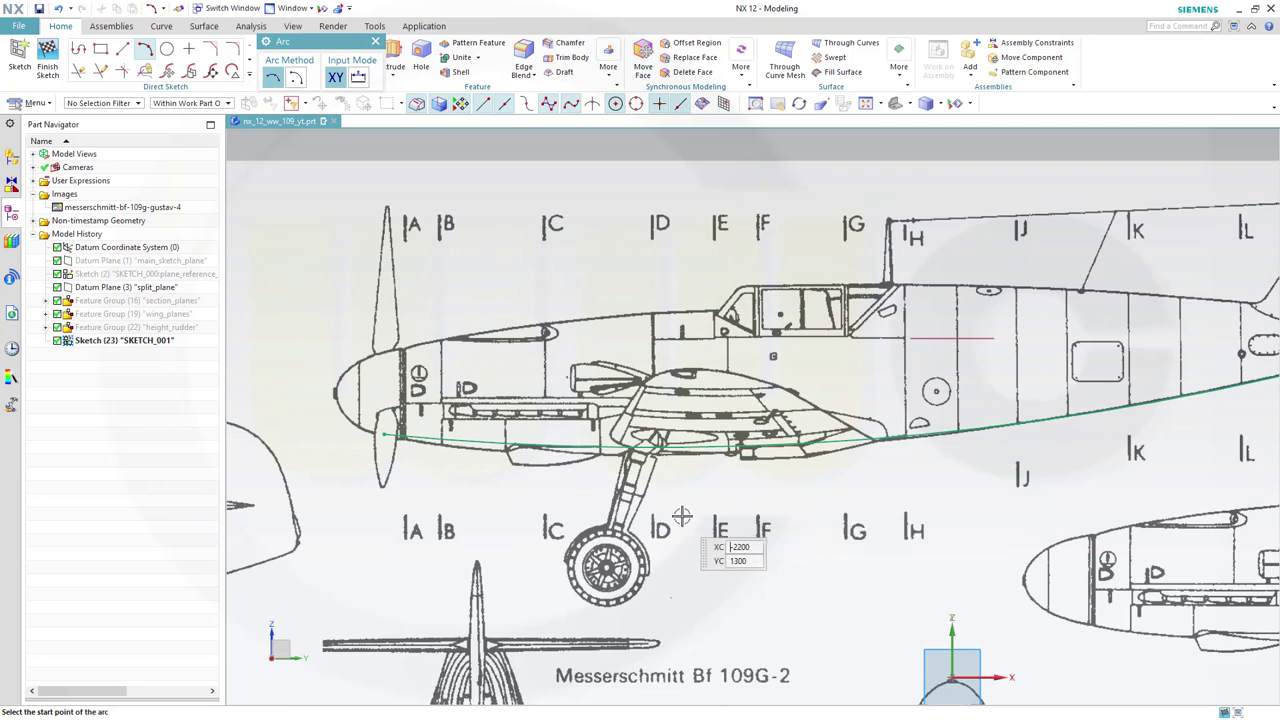
- End arc drawing and drag the arc's ends onto the nose and the fuselage underside at the tail
key("Escape")
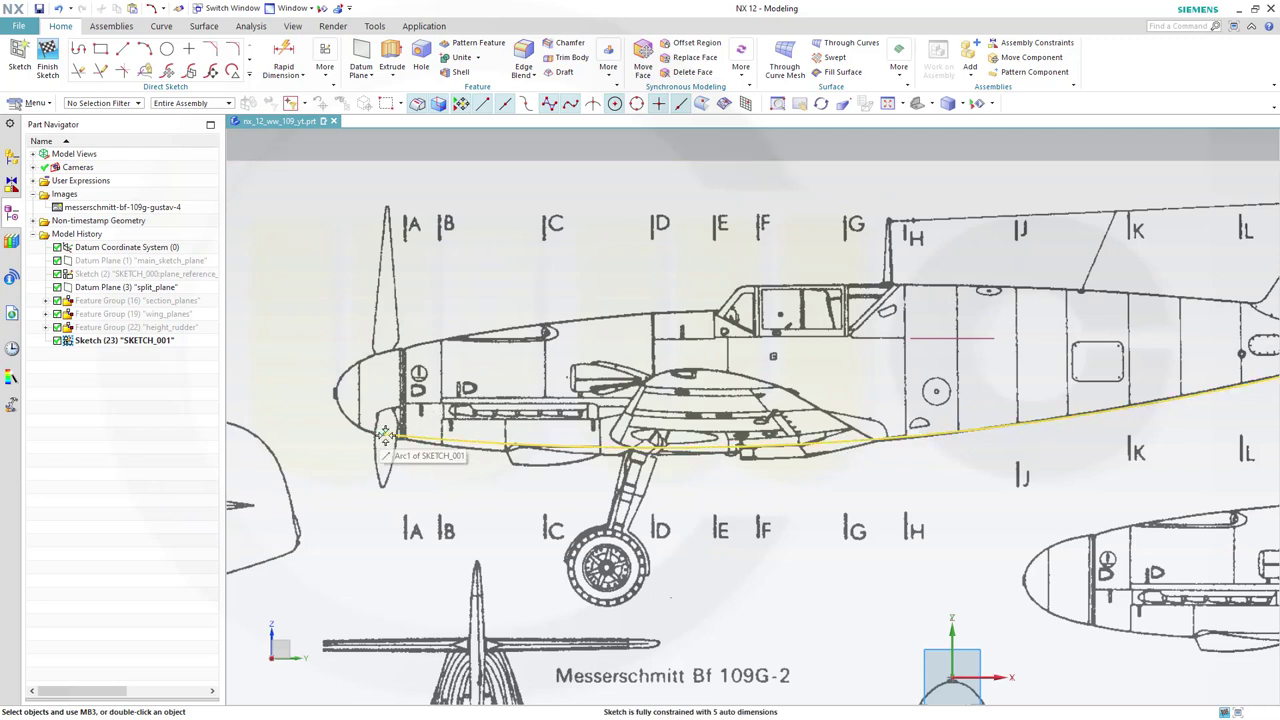
left_click_drag(385, 433, 383, 440)
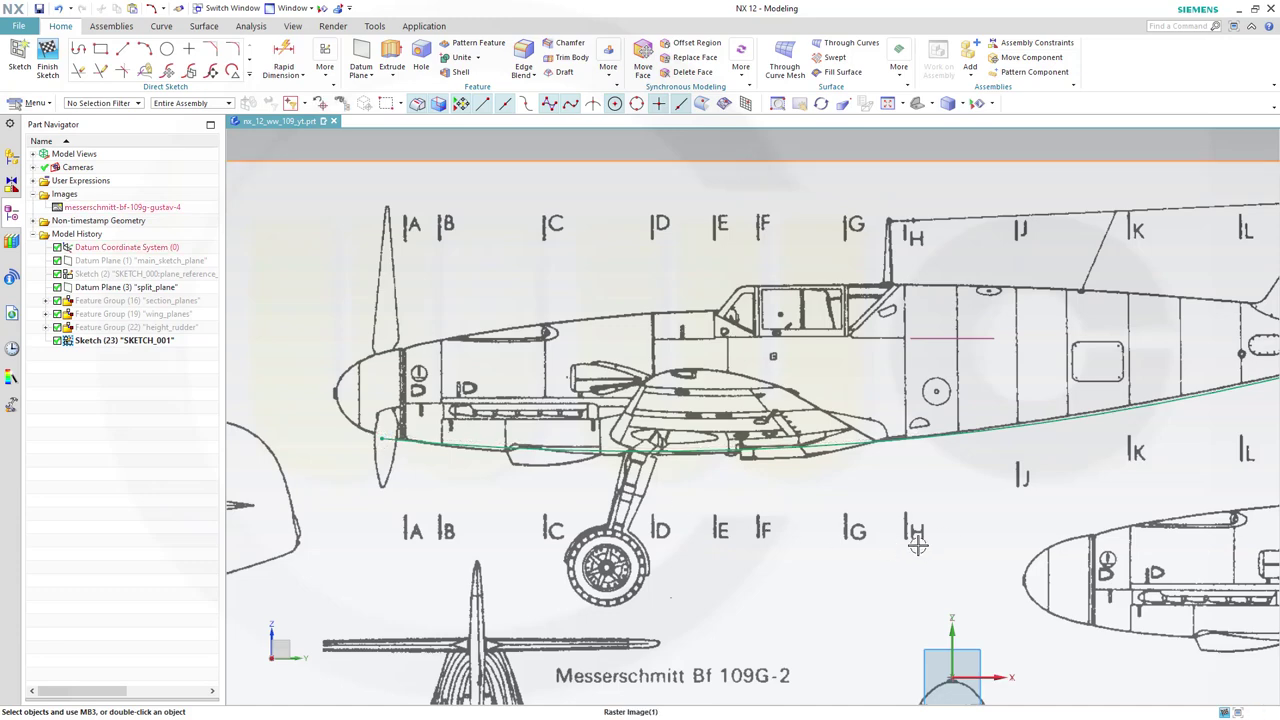
middle_click_drag(1080, 507, 899, 507, "shift")
mouse_move(1244, 350)
left_mouse_down()
mouse_move(1238, 341)
mouse_move(1276, 329)
left_mouse_up()
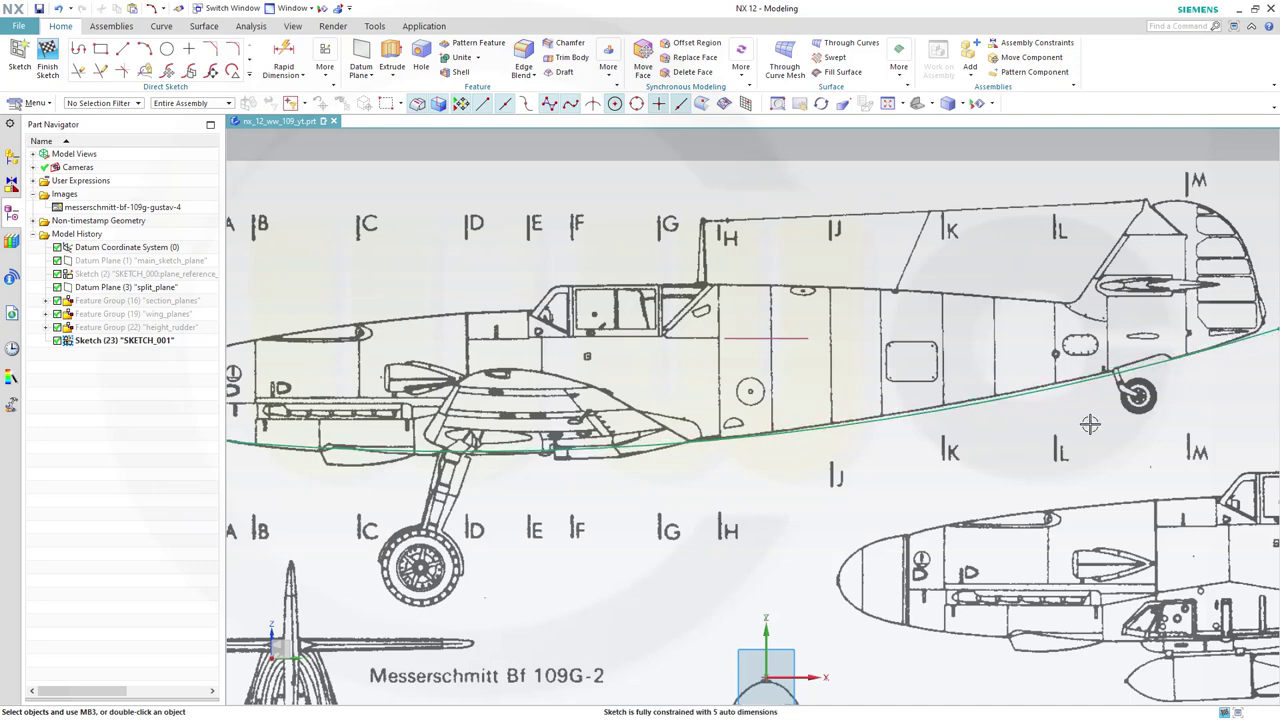
- Nudge the arc's start point onto the nose outline behind the spinner and recentre the fuselage
scroll(750, 472, "down", 2)
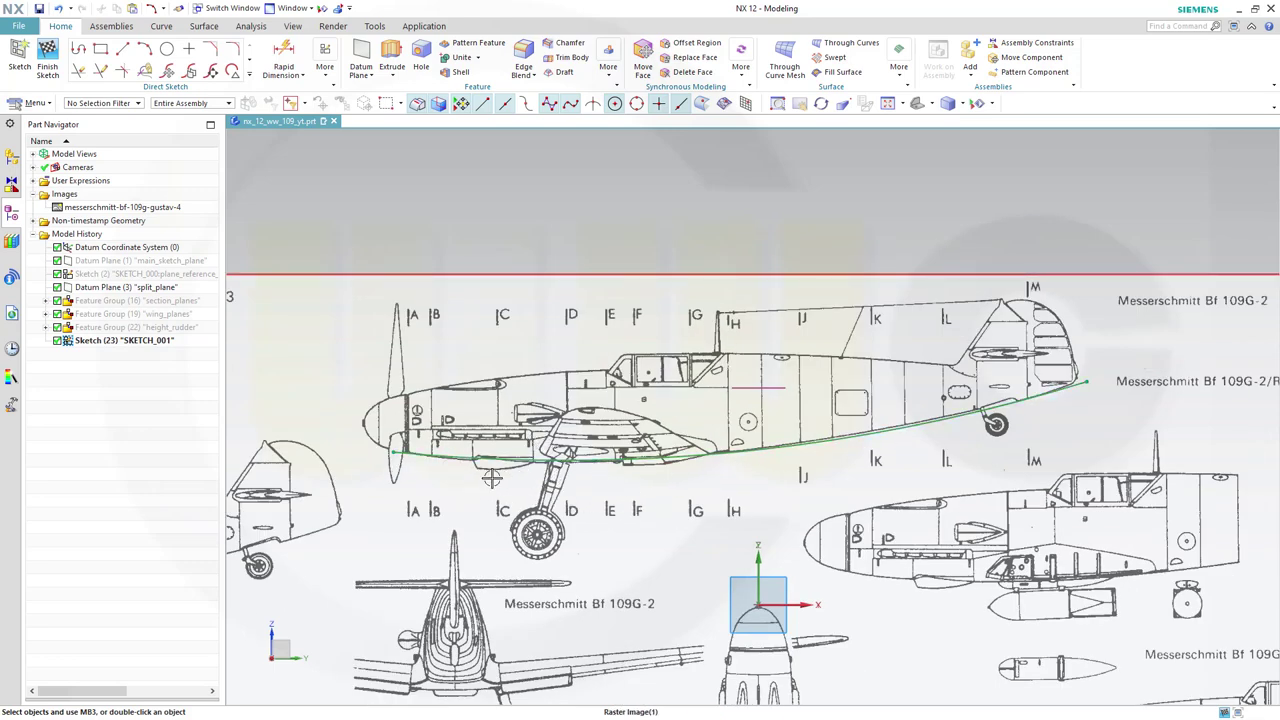
scroll(491, 478, "up", 5)
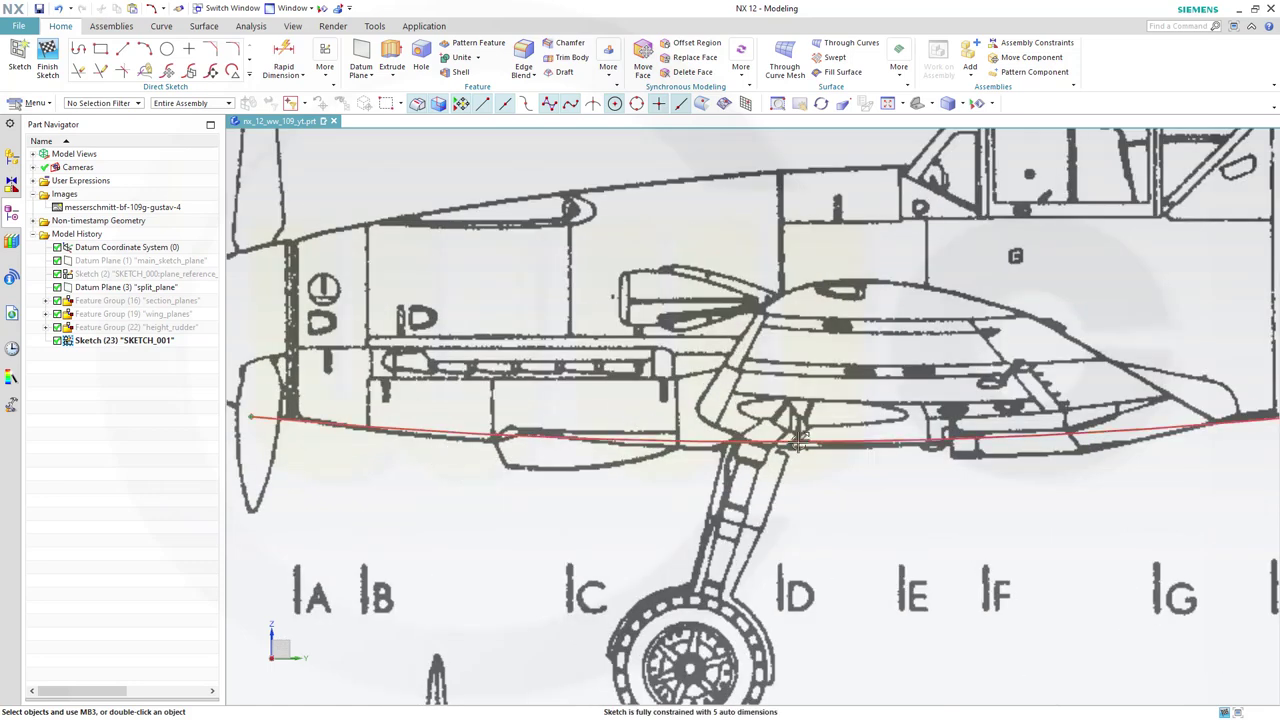
scroll(800, 440, "down", 5)
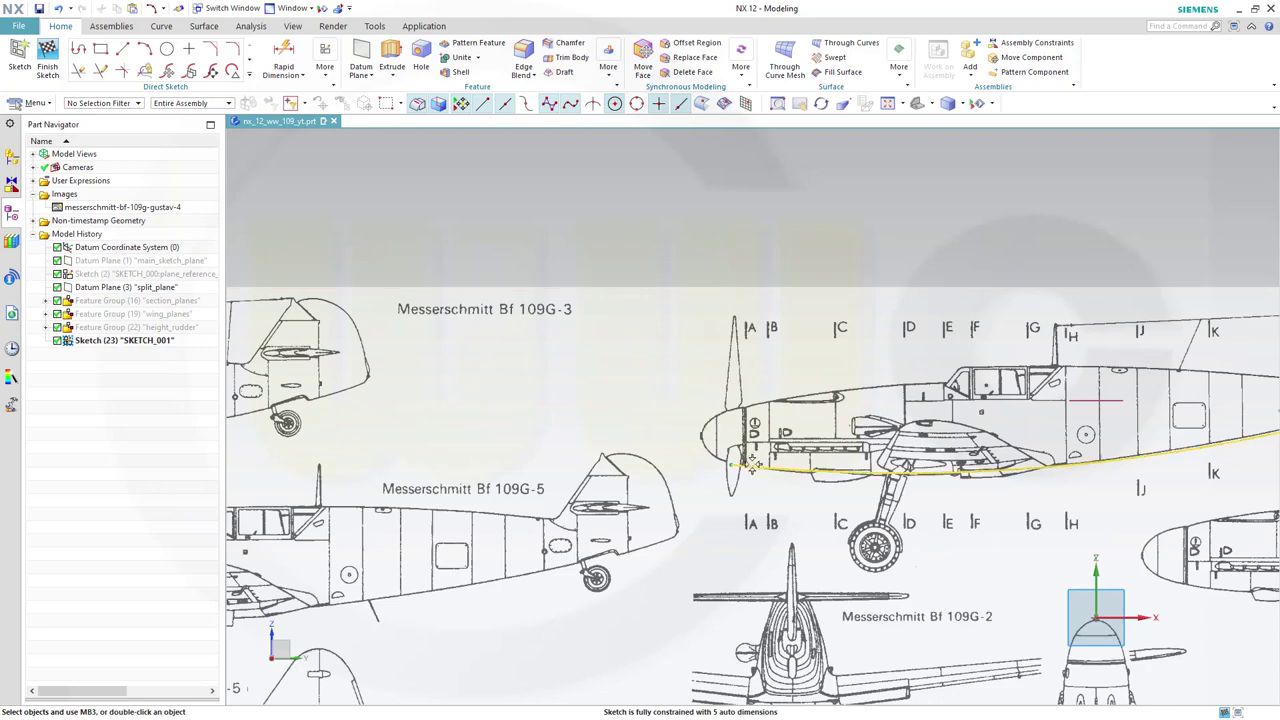
scroll(700, 460, "up", 5)
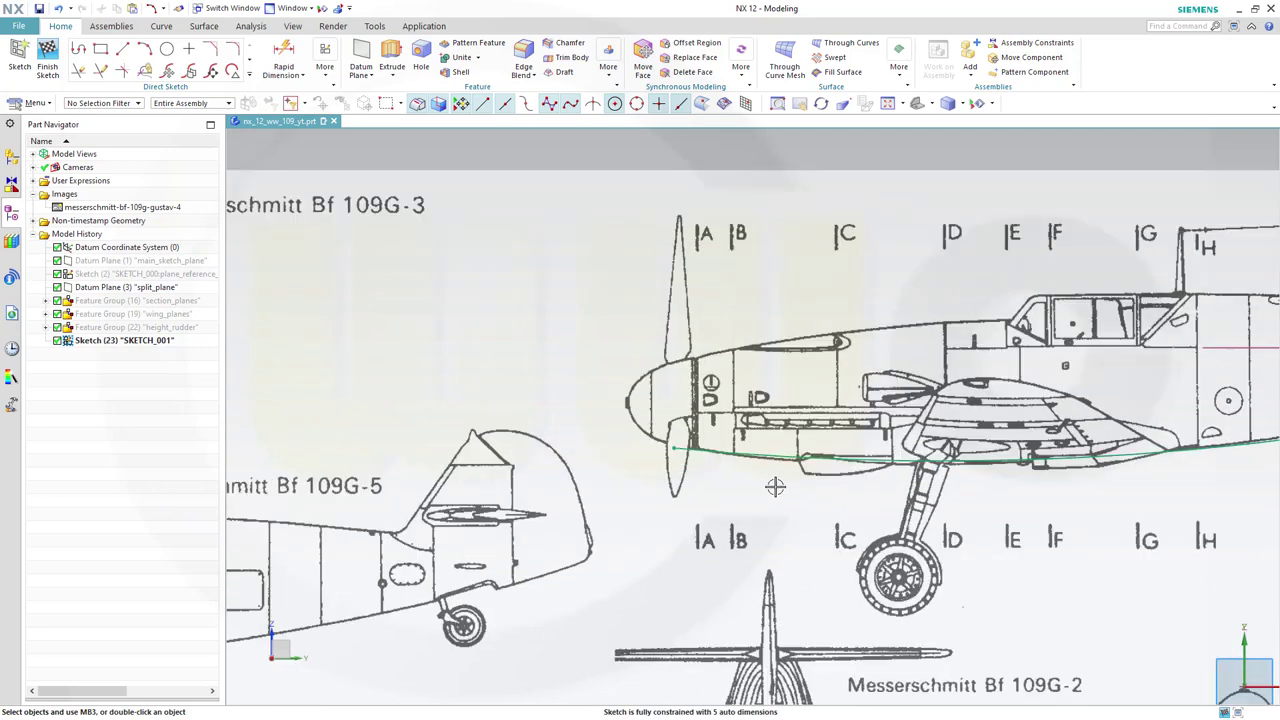
scroll(700, 460, "down", 3)
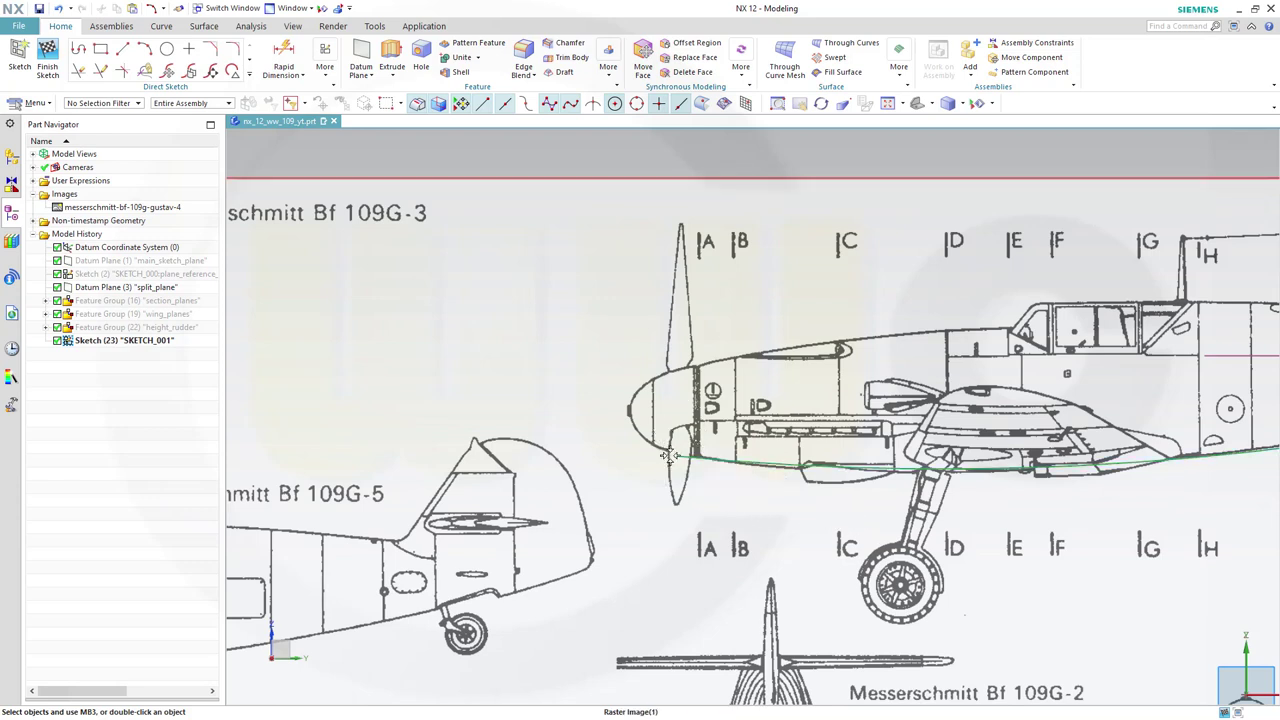
left_click_drag(680, 455, 689, 457)
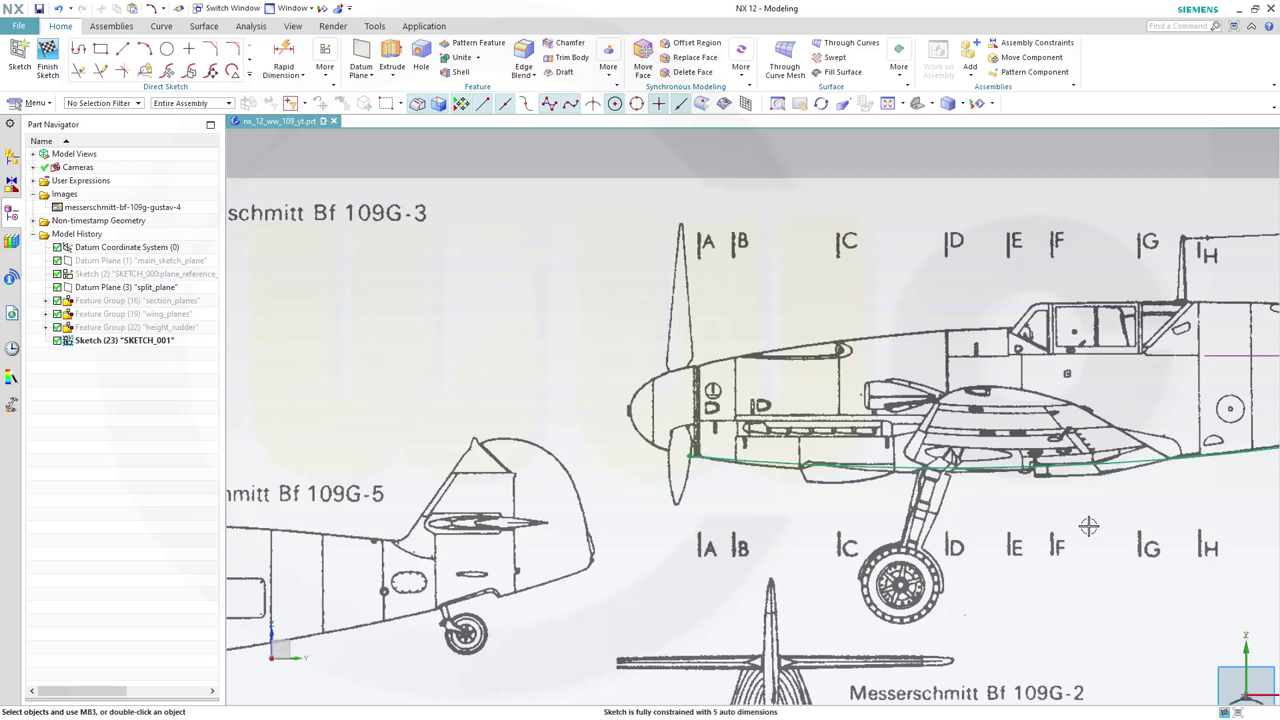
middle_click_drag(1089, 523, 664, 516, "shift")
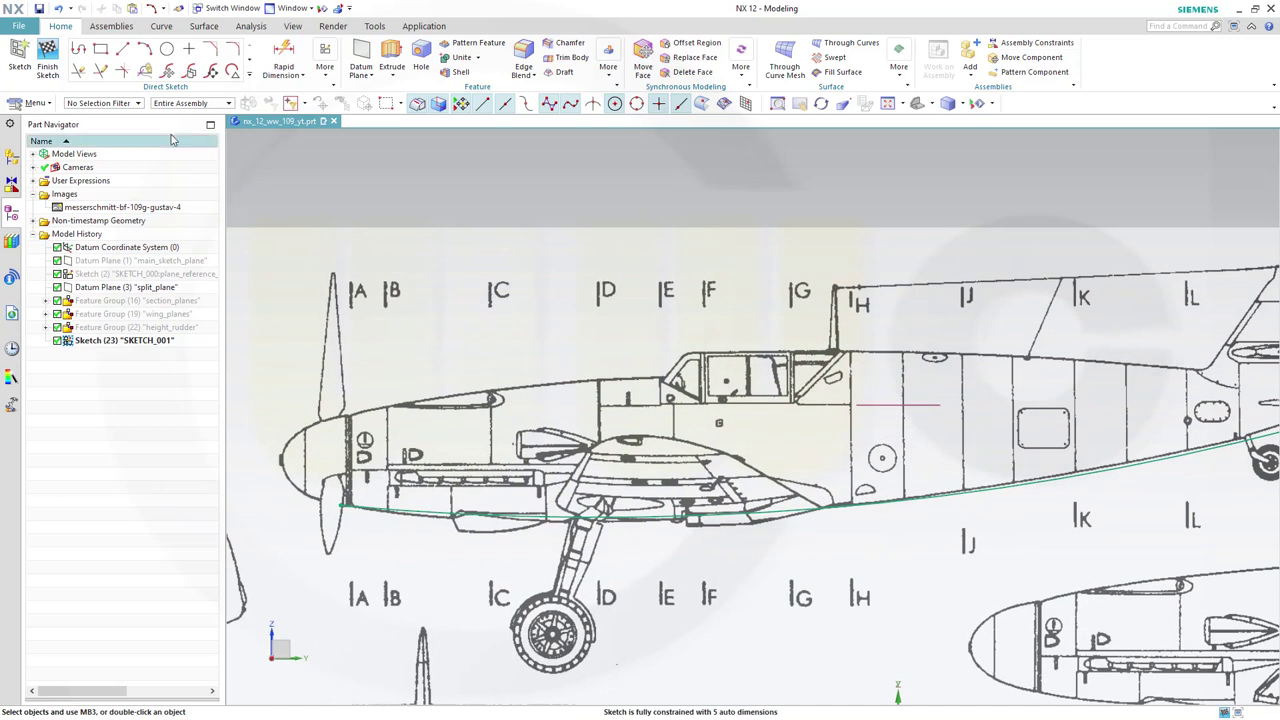
- Draw a second arc from the nose top to the windscreen front, following the upper nose outline
left_click(146, 50)
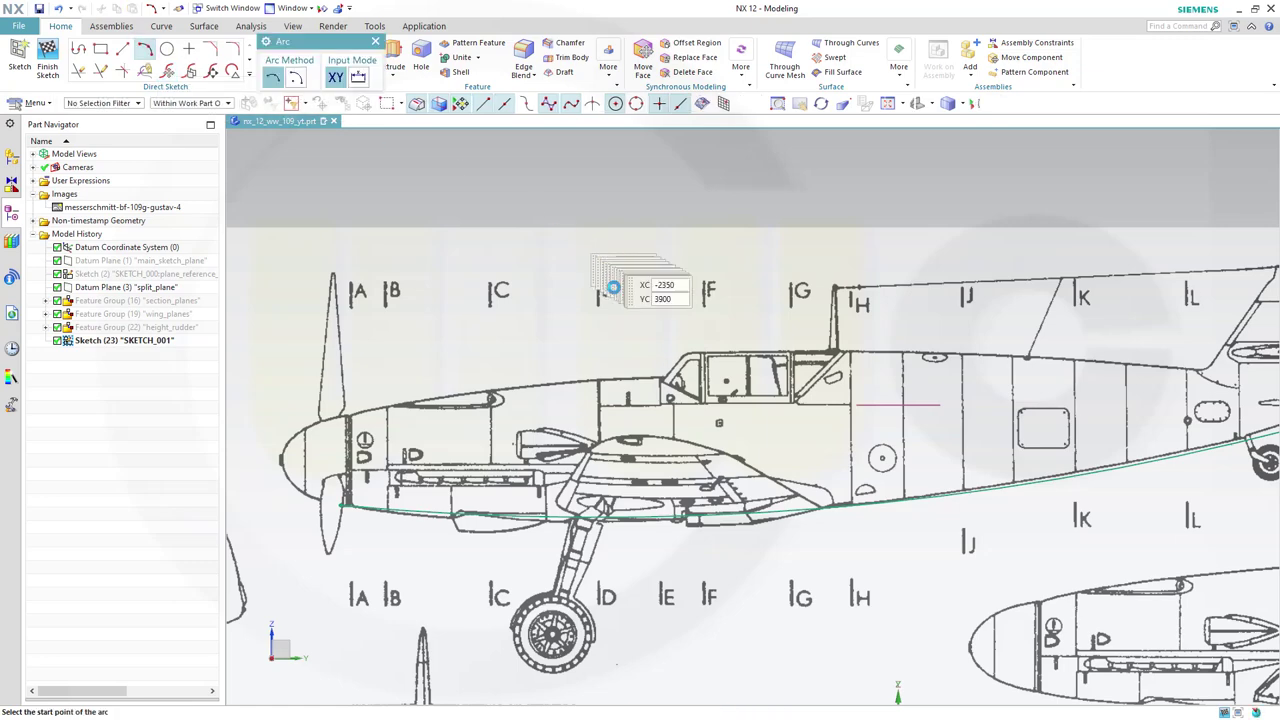
scroll(590, 370, "up", 1)
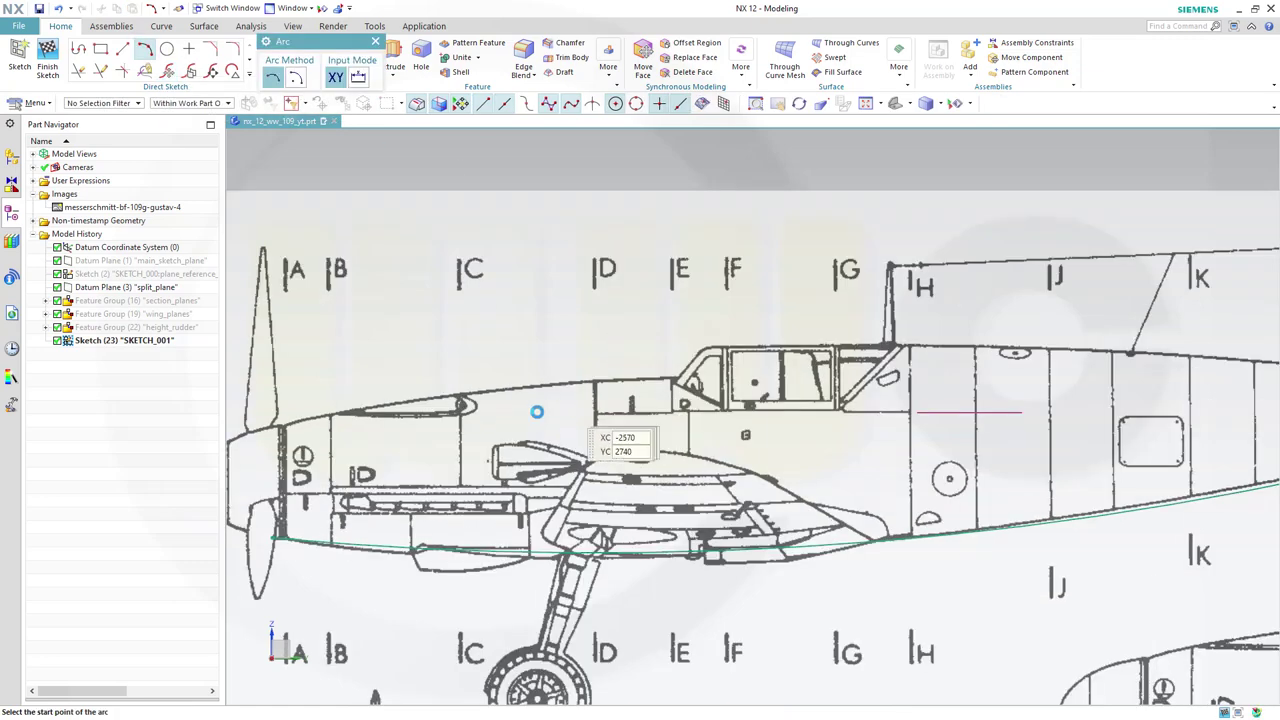
left_click(281, 429)
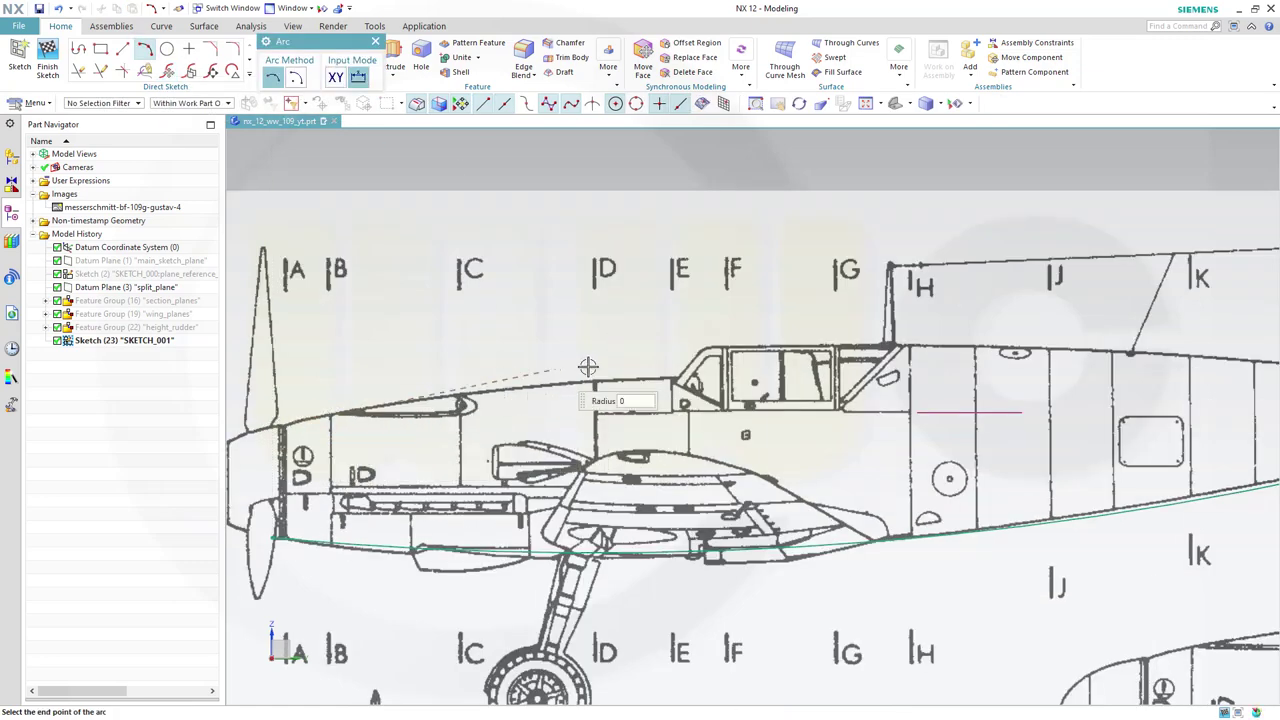
left_click(699, 376)
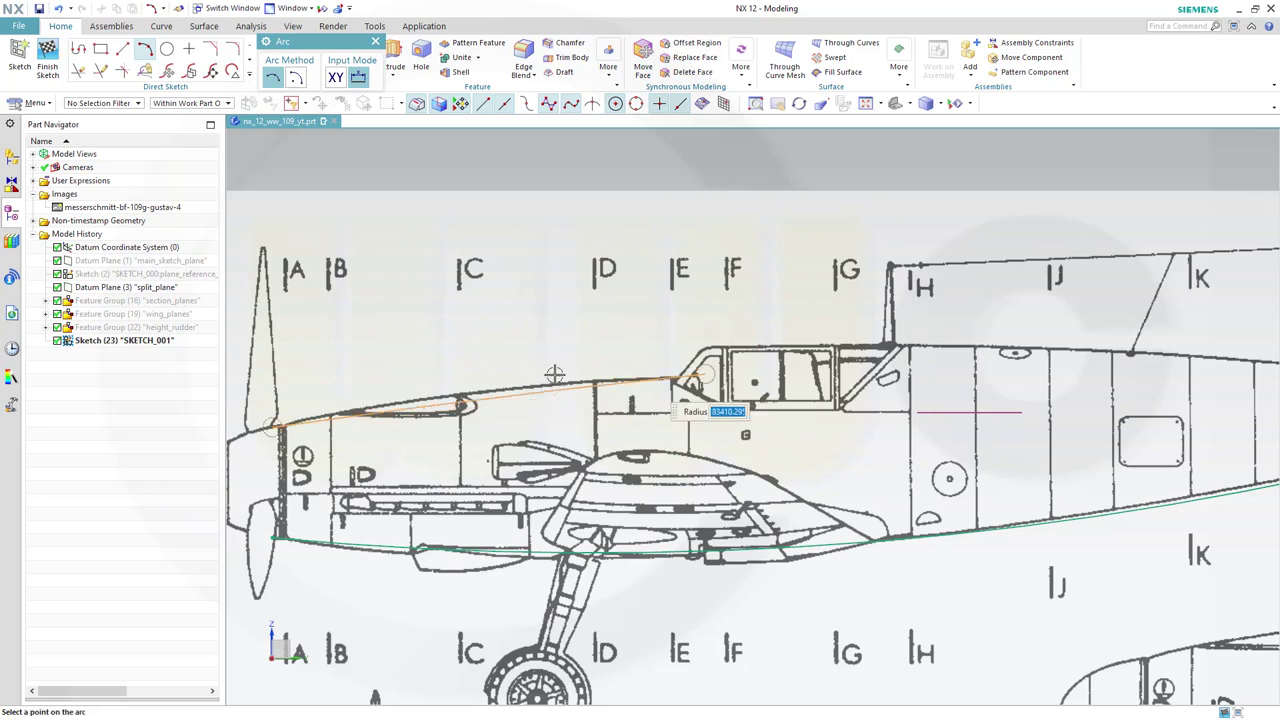
left_click(503, 388)
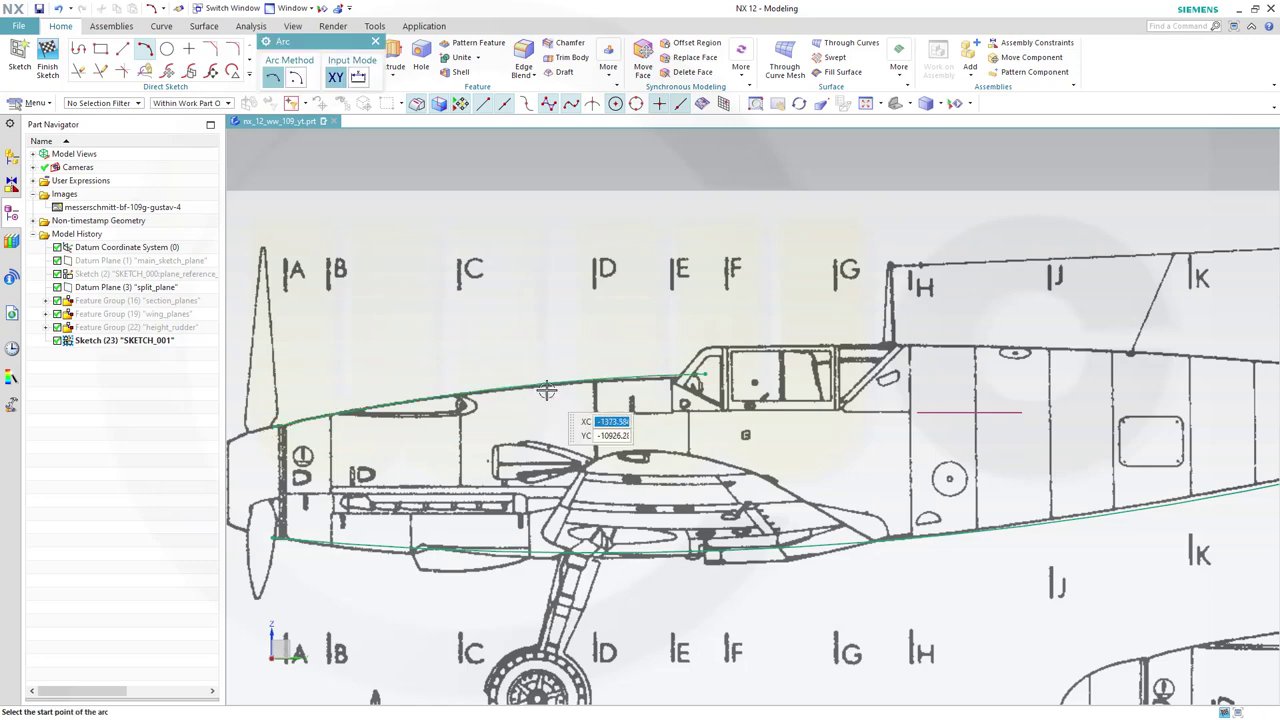
key("Escape")
- Zoom the view and select the blueprint raster image
scroll(726, 391, "down", 4)
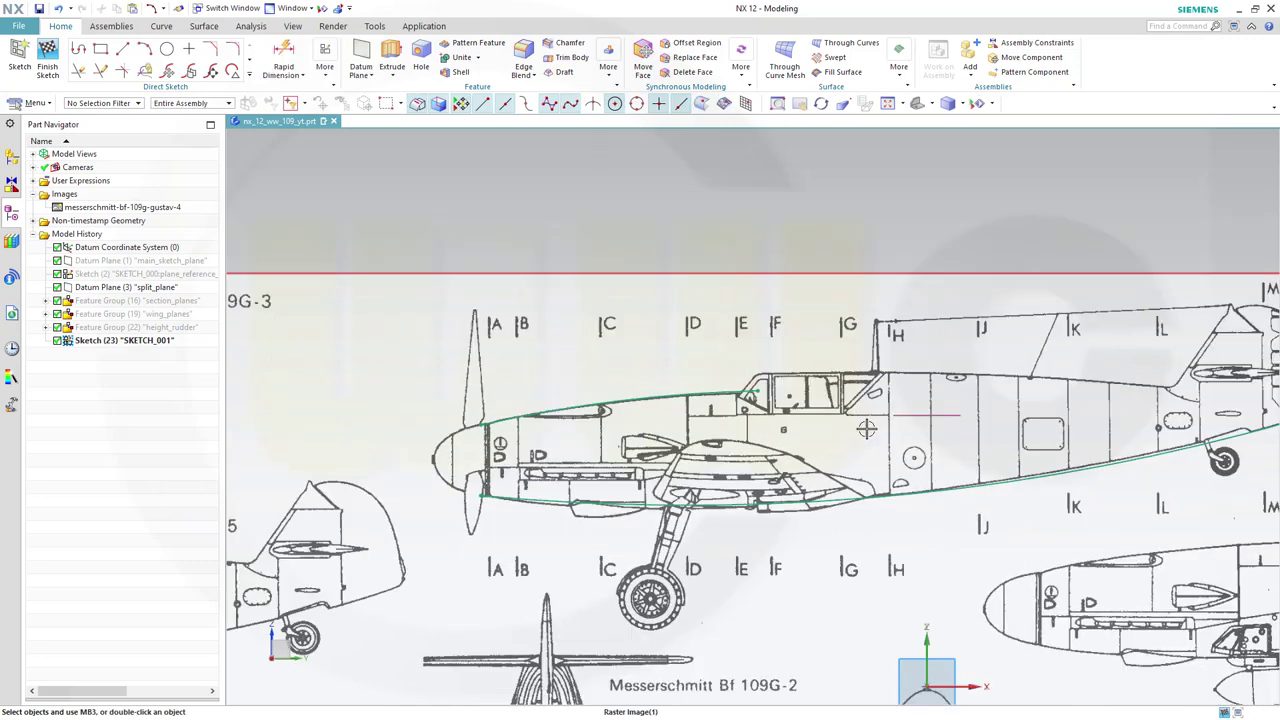
scroll(495, 389, "up", 2)
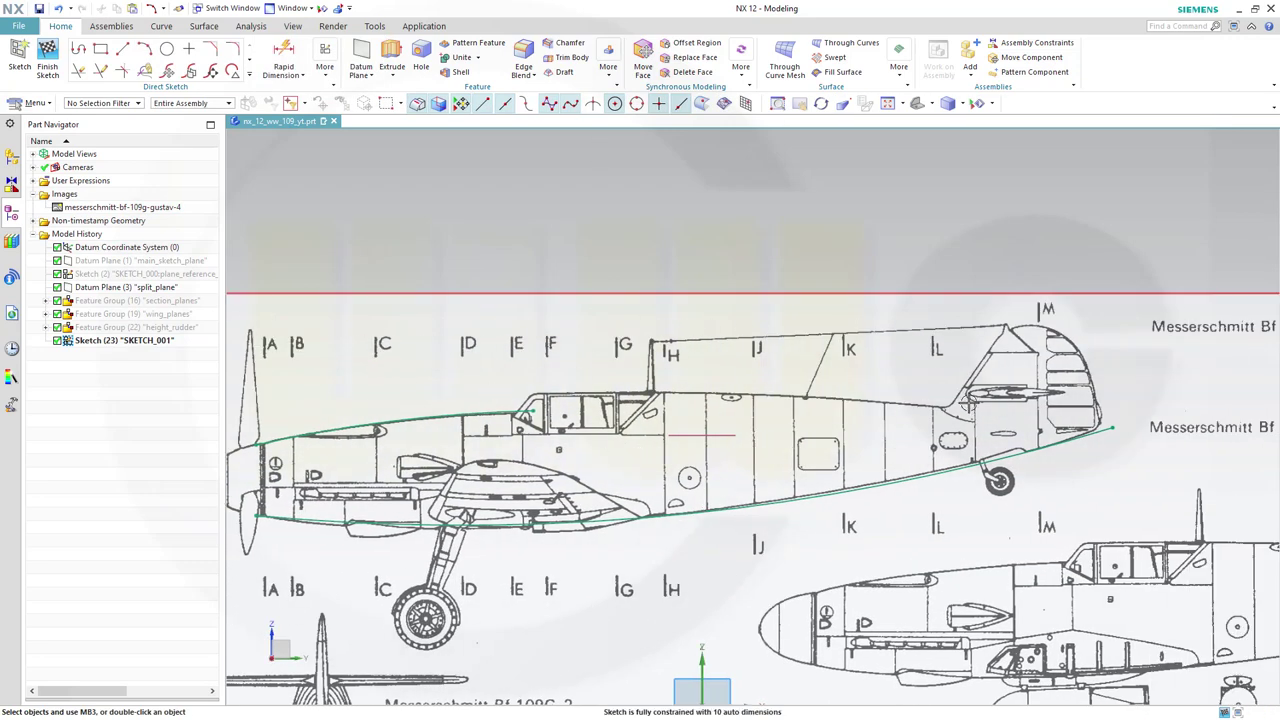
scroll(970, 410, "up", 2)
left_click(986, 408)
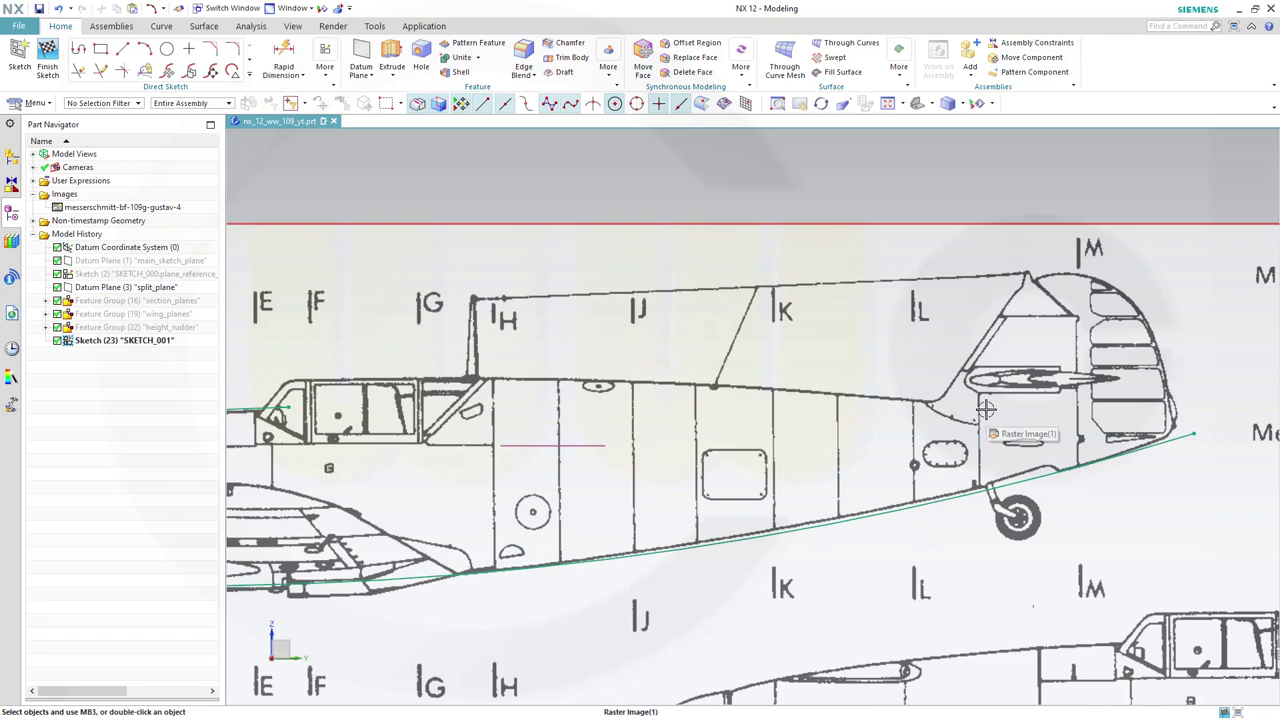
- Draw a third arc from the rear upper fuselage to ahead of the windscreen
left_click(145, 48)
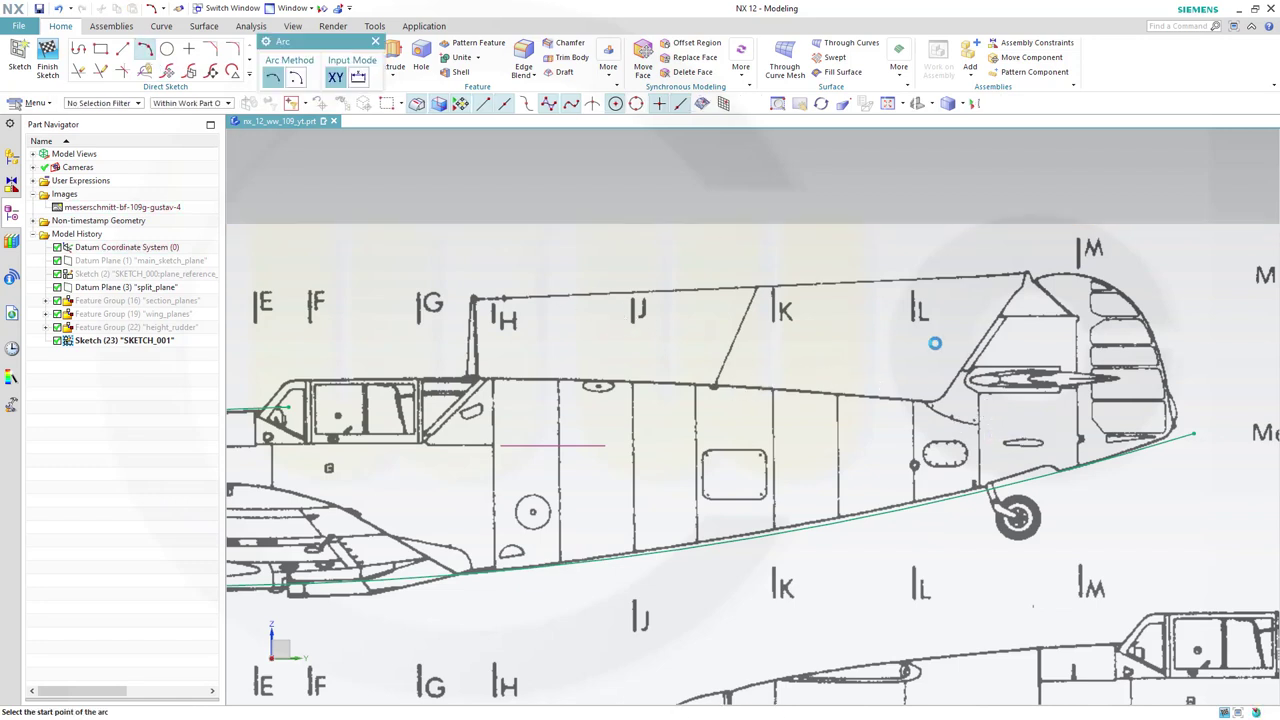
left_click(990, 405)
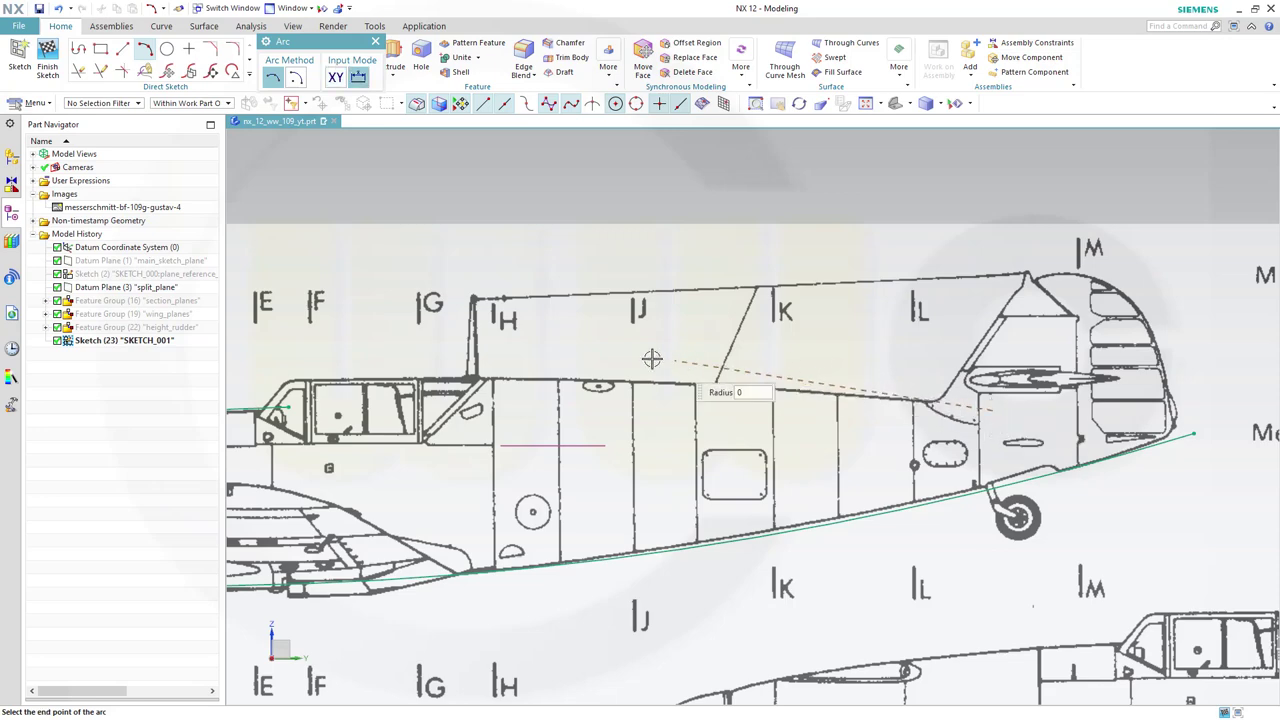
middle_click_drag(355, 404, 691, 410, "shift")
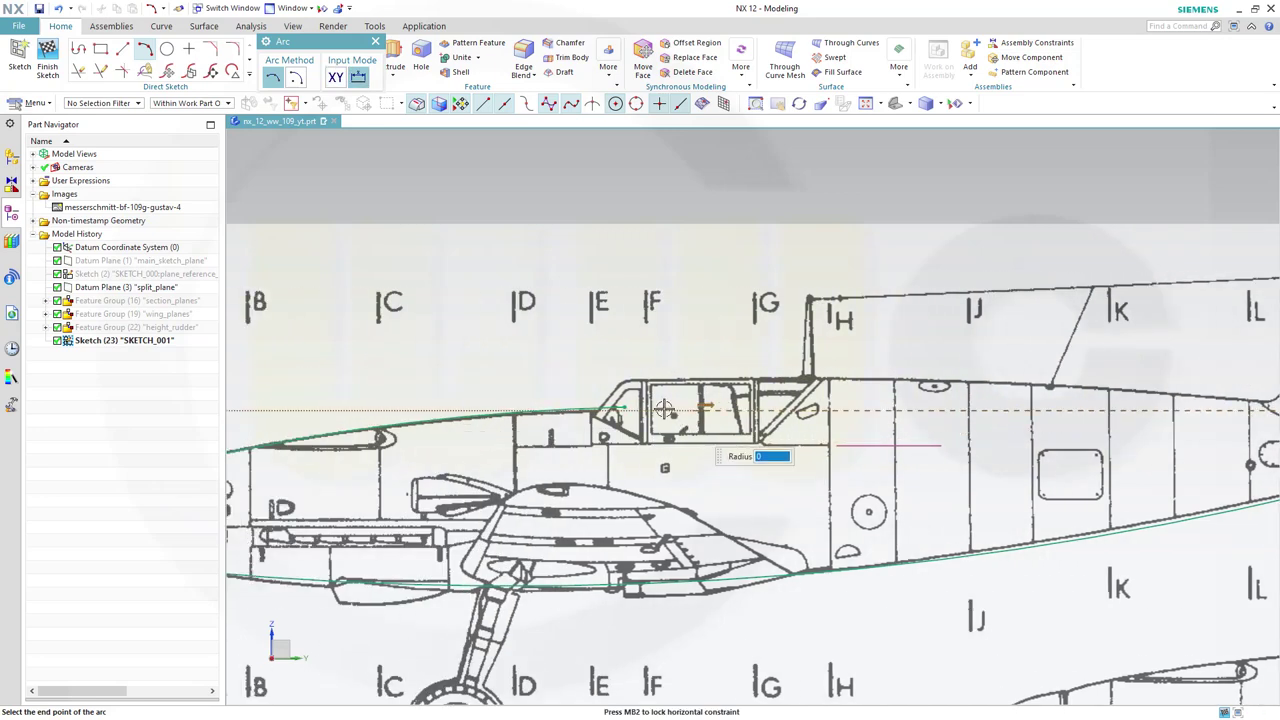
left_click(556, 377)
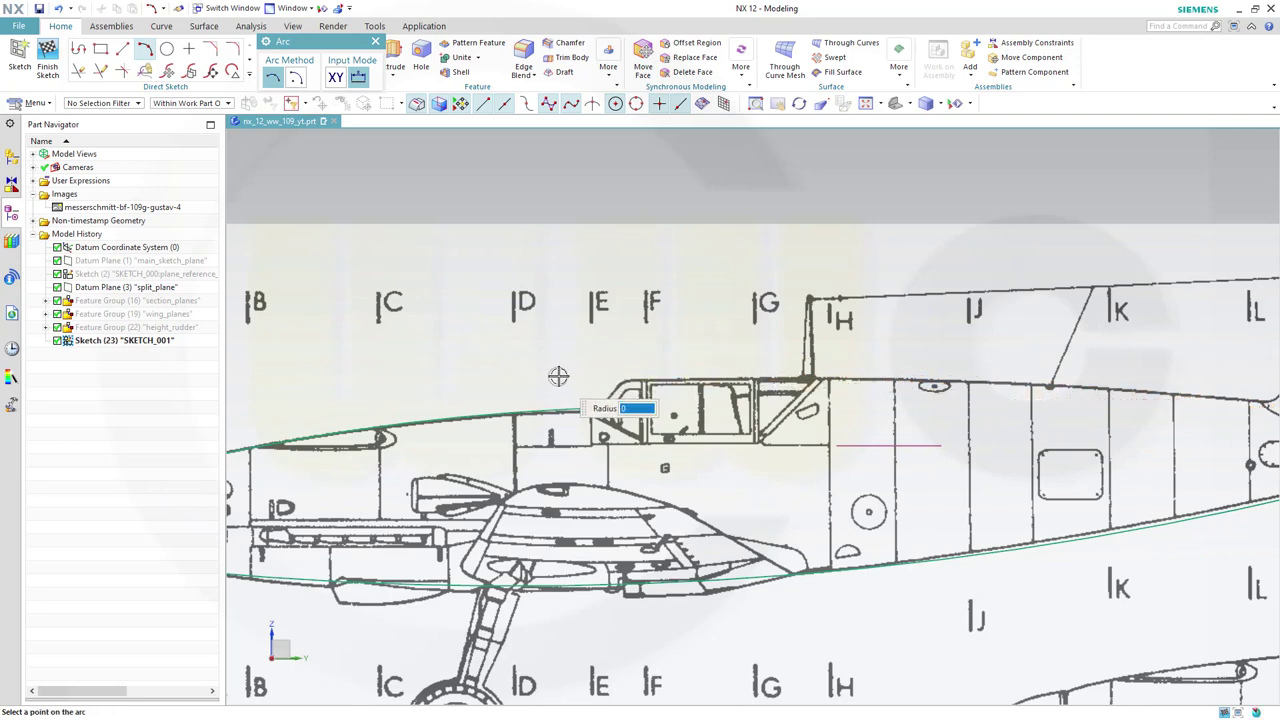
left_click(932, 381)
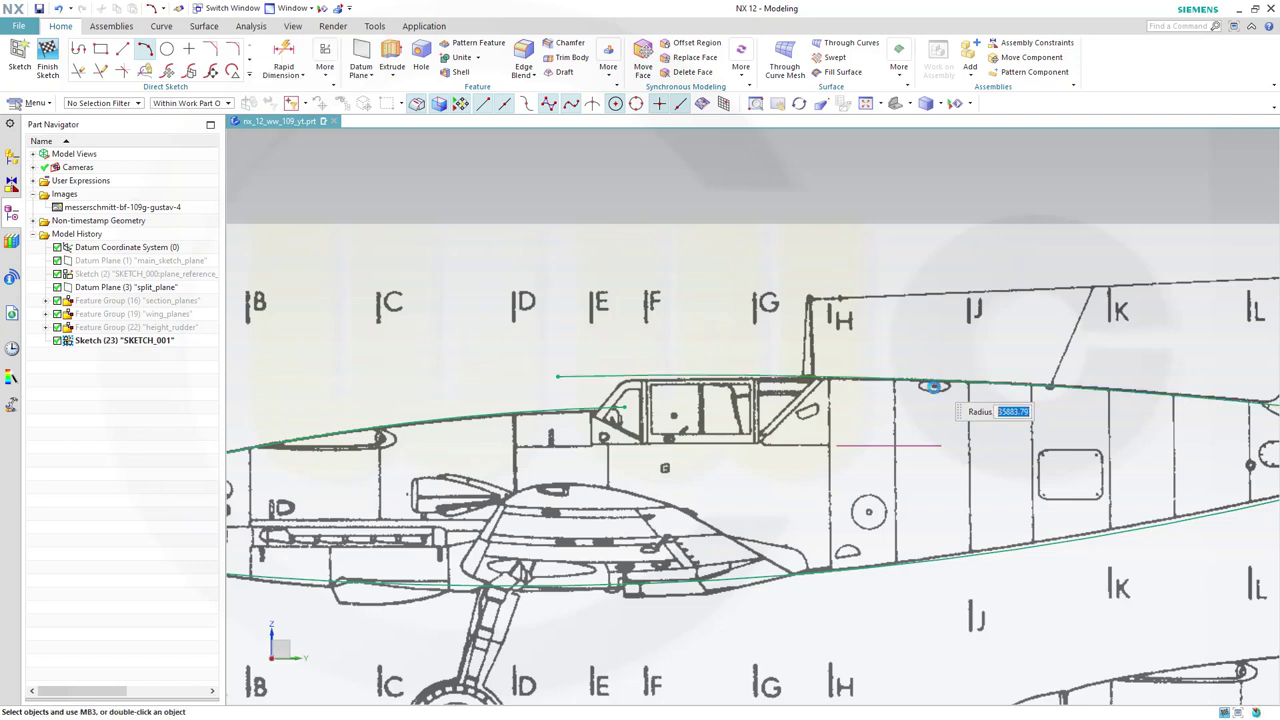
key("Escape")
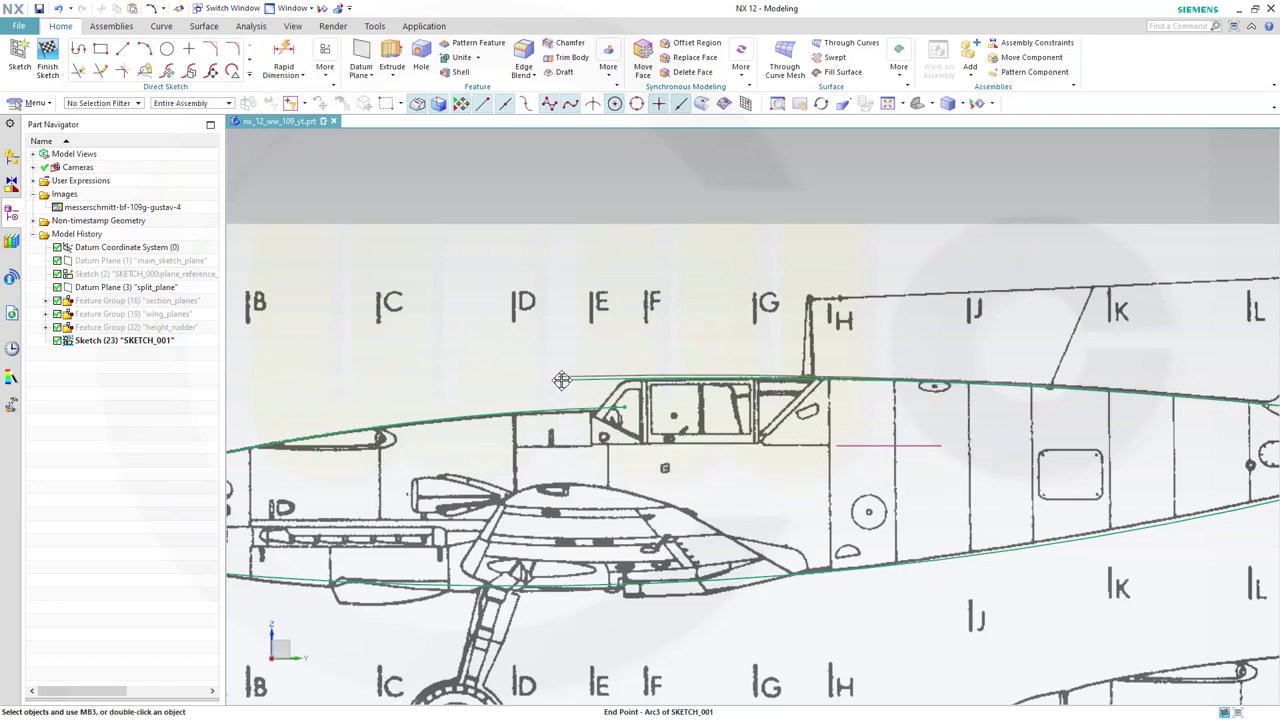
- Pan and zoom out to show the tail, then finish the sketch
middle_click_drag(913, 413, 633, 393, "shift")
scroll(808, 524, "down", 3)
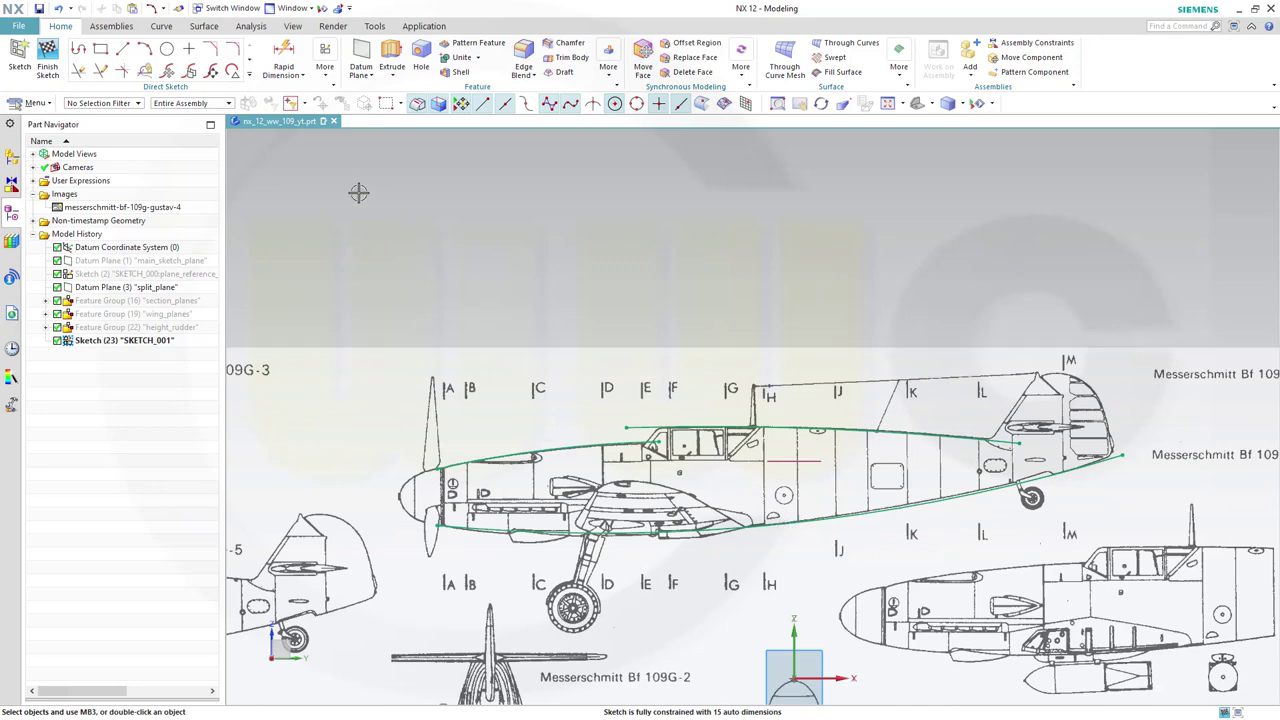
left_click(48, 57)
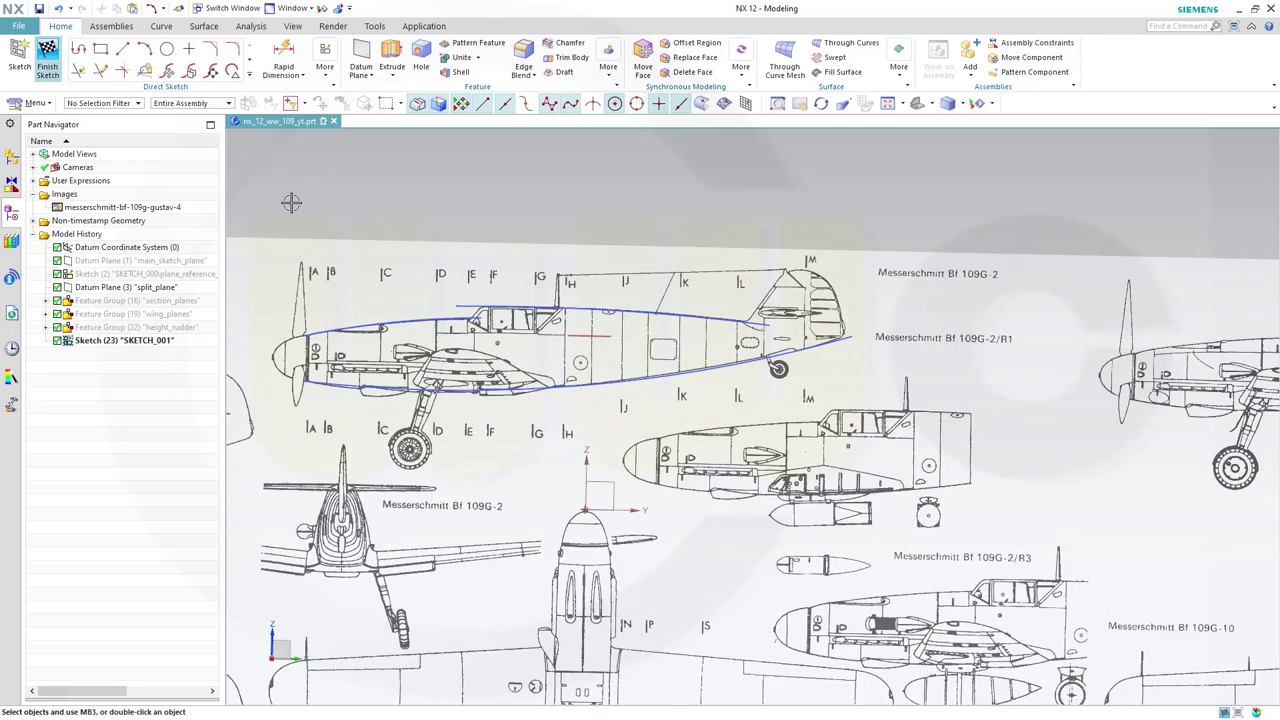
- Rename Sketch (23) in the Part Navigator to main_body_reference_sketch
left_click(150, 341)
left_click(162, 340)
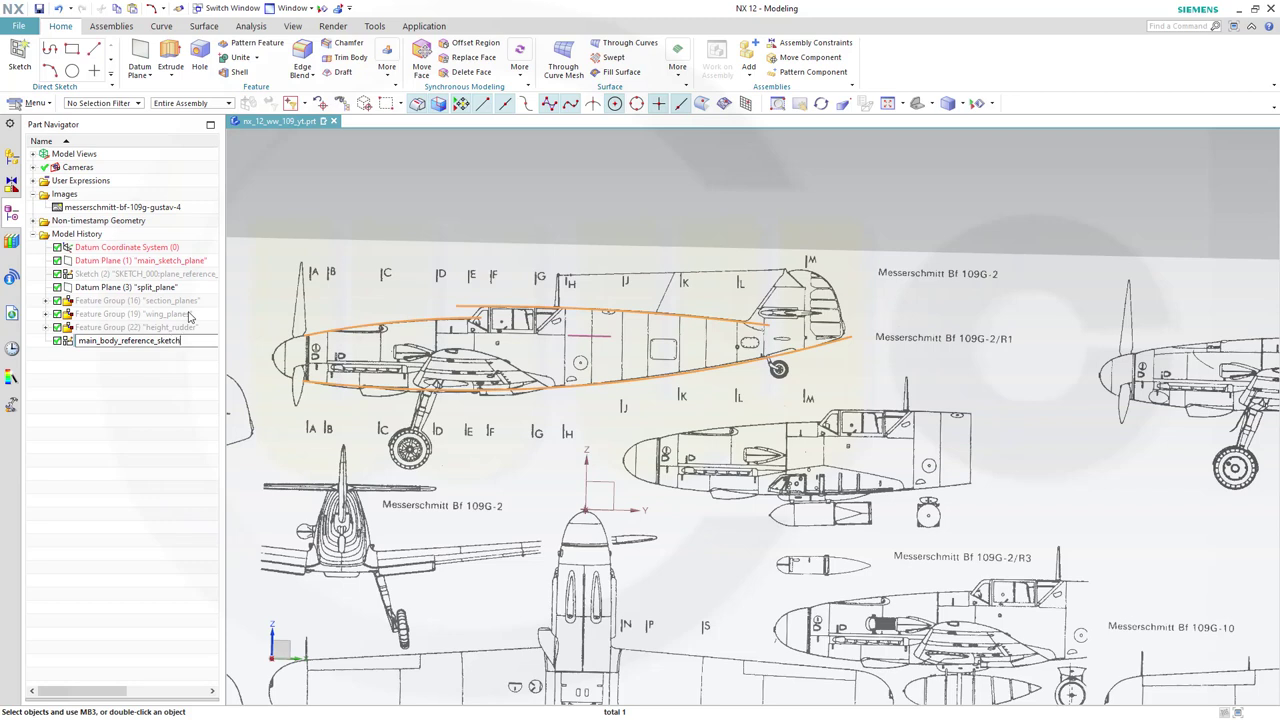
key("Return")
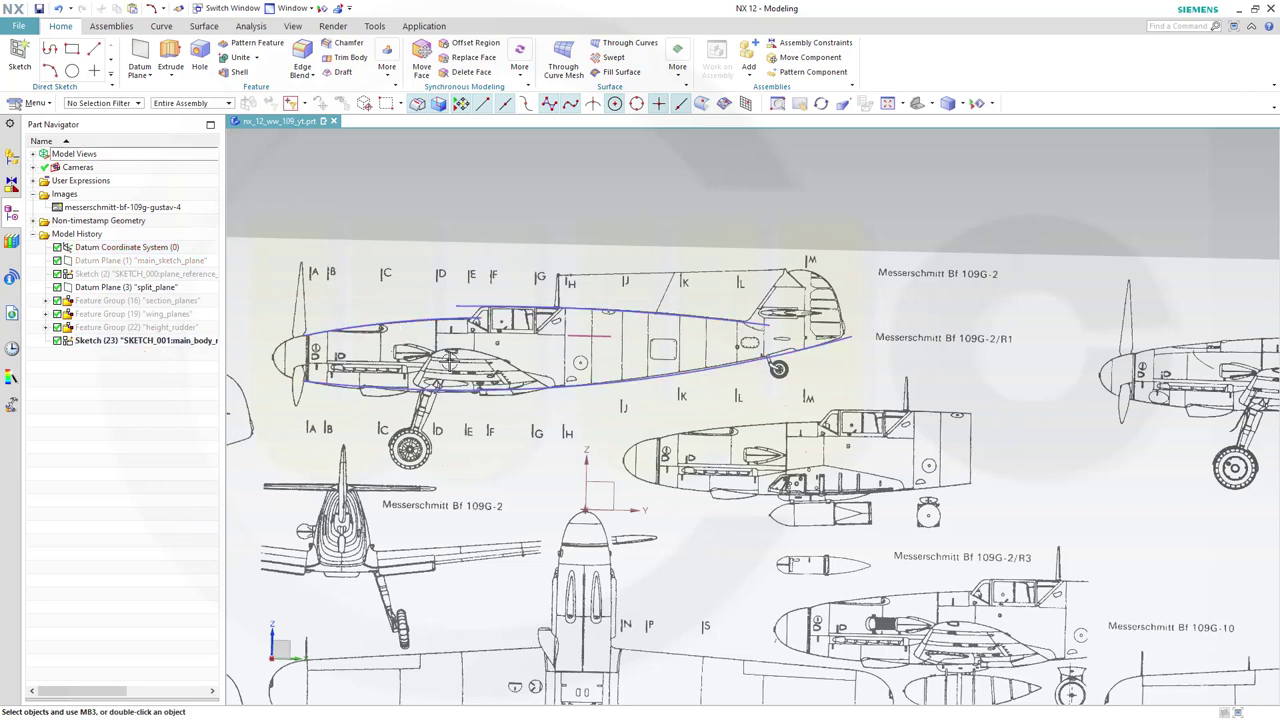
- Extrude the upper fuselage curve 50 mm as the first body
left_click(170, 60)
mouse_move(547, 453)
middle_mouse_down()
mouse_move(596, 452)
mouse_move(787, 375)
middle_mouse_up()
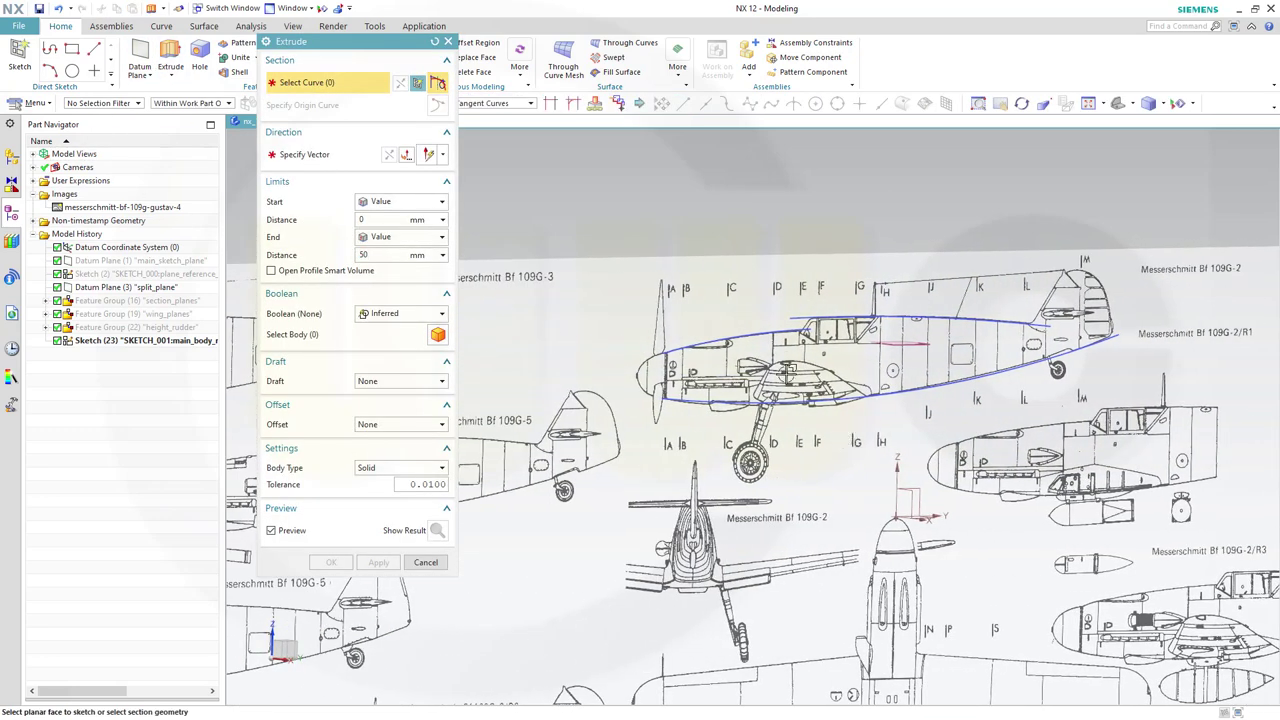
left_click(736, 338)
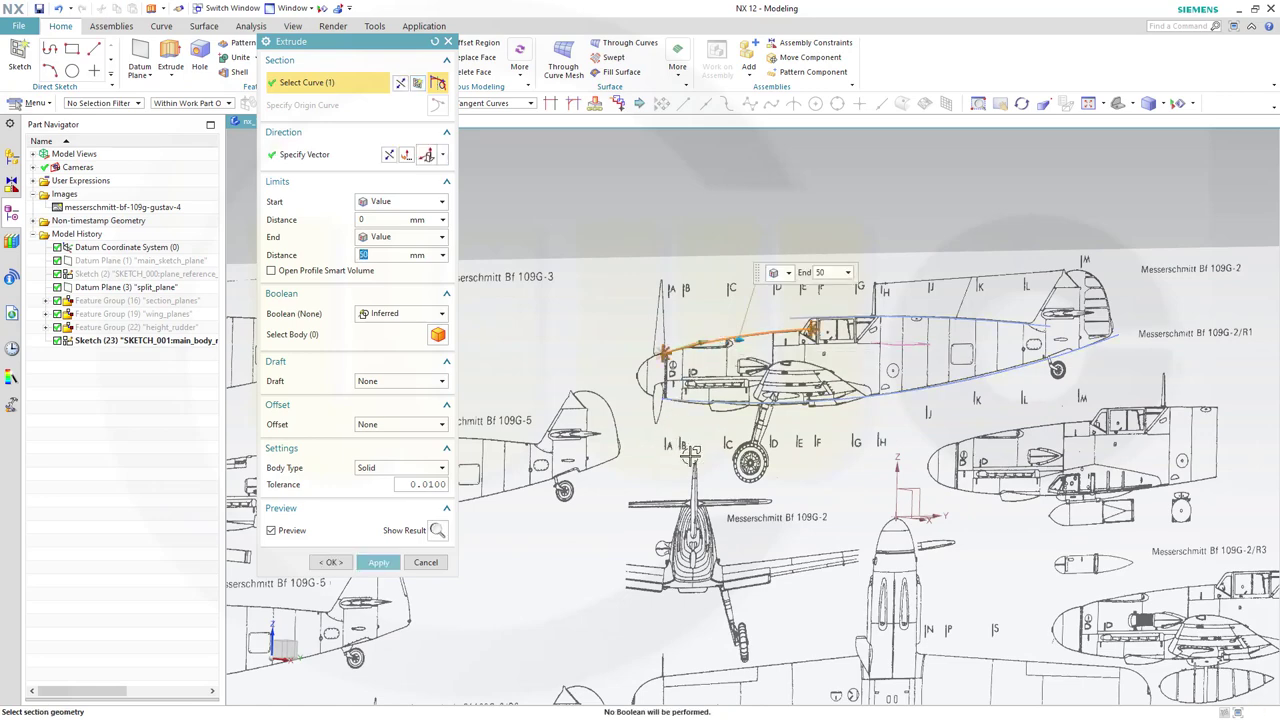
mouse_move(690, 456)
middle_mouse_down()
mouse_move(714, 476)
mouse_move(735, 470)
middle_mouse_up()
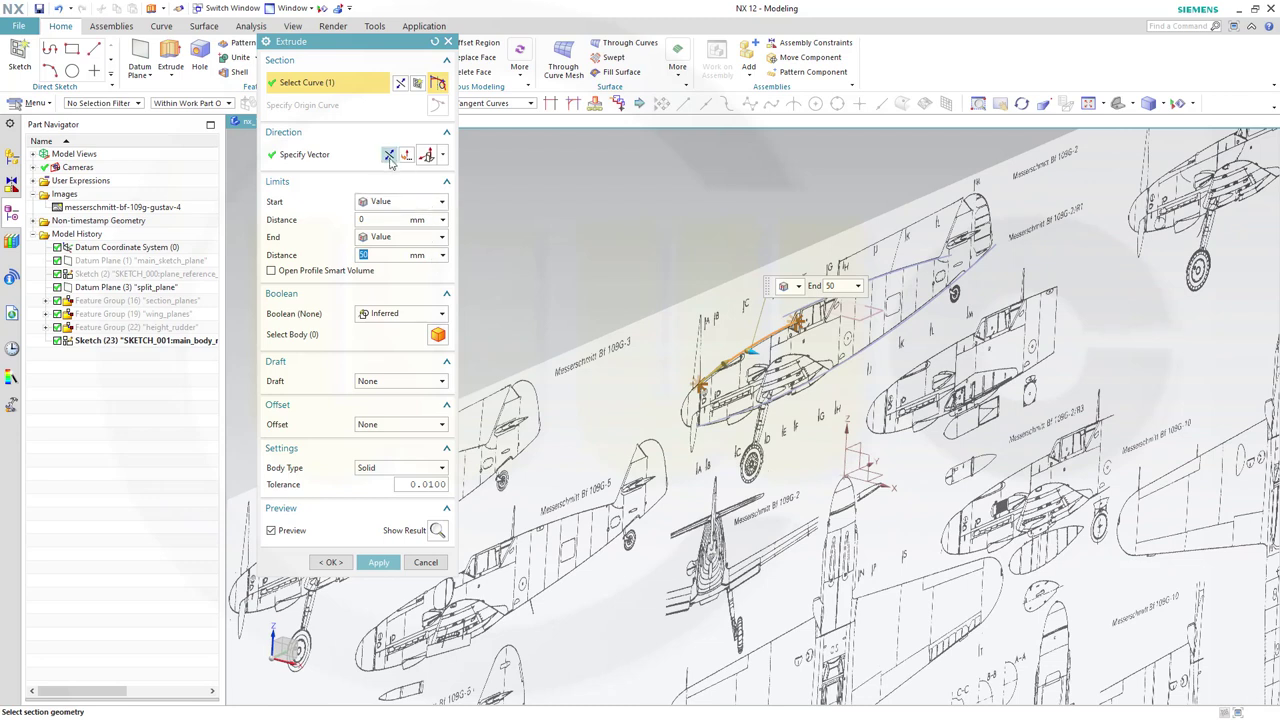
left_click(382, 254)
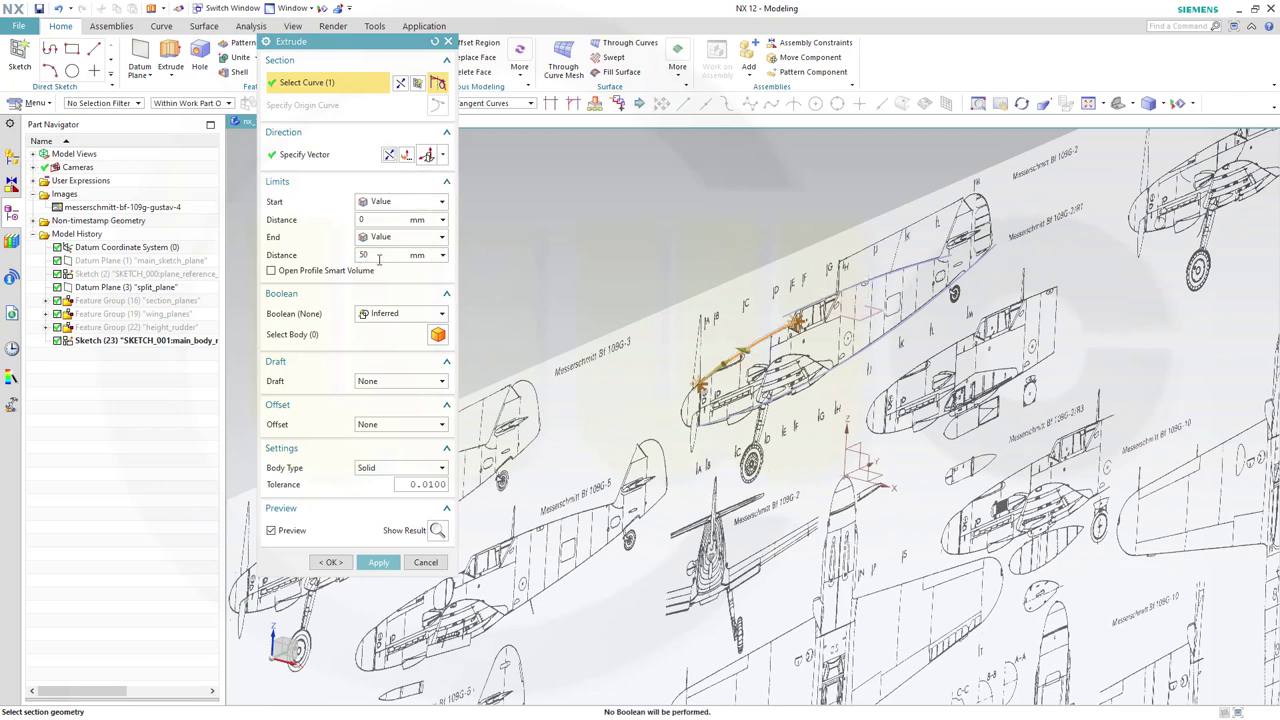
left_click(378, 562)
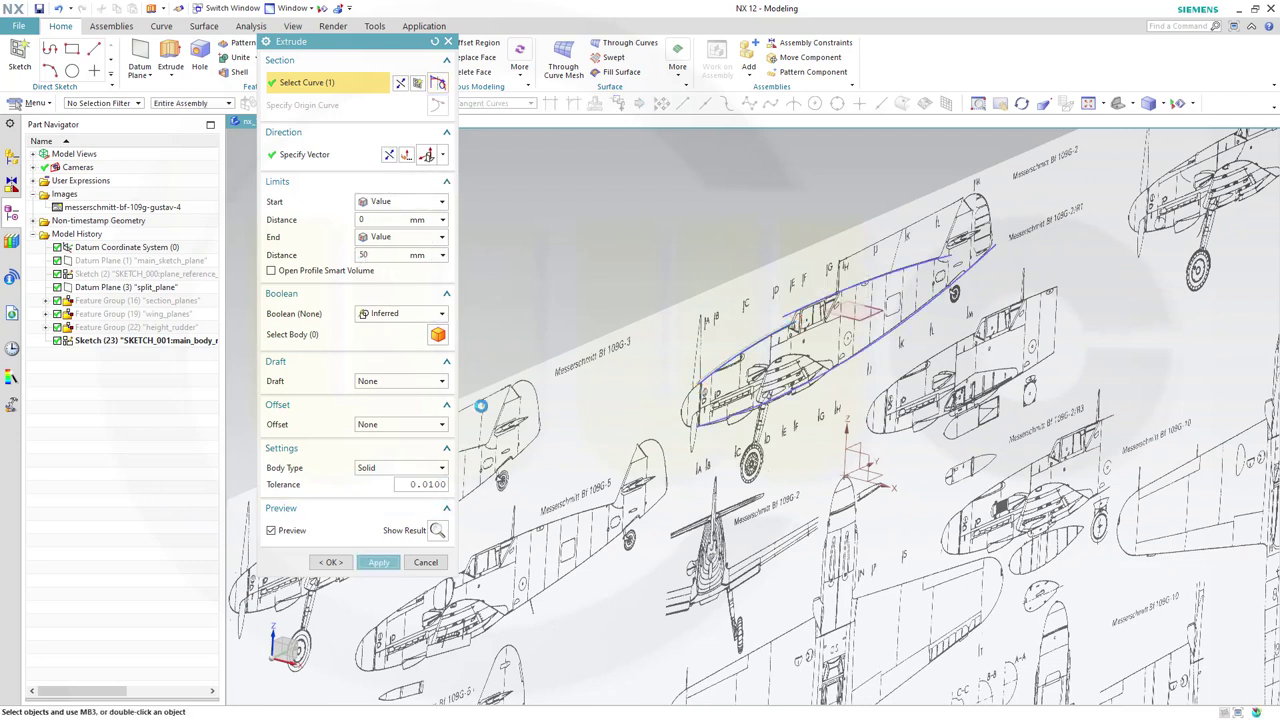
- Extrude the next fuselage curve and the lower fuselage curve 200 mm each
left_click(810, 298)
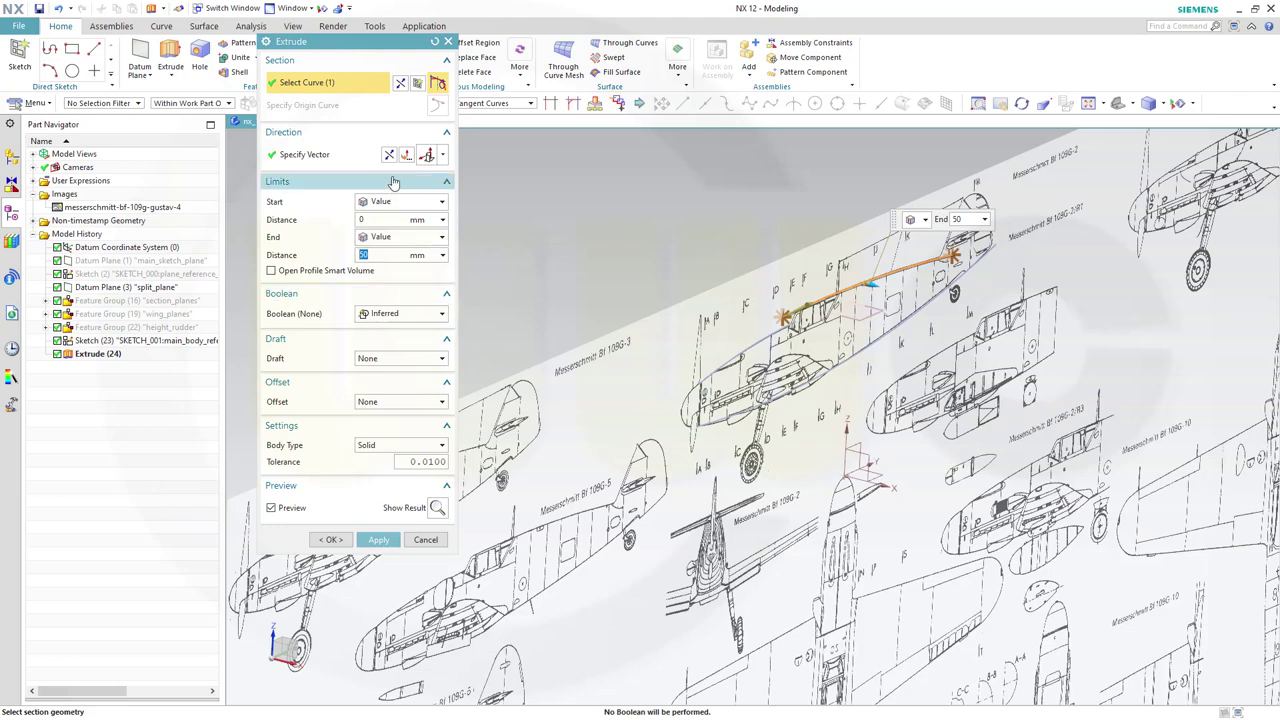
left_click(379, 254)
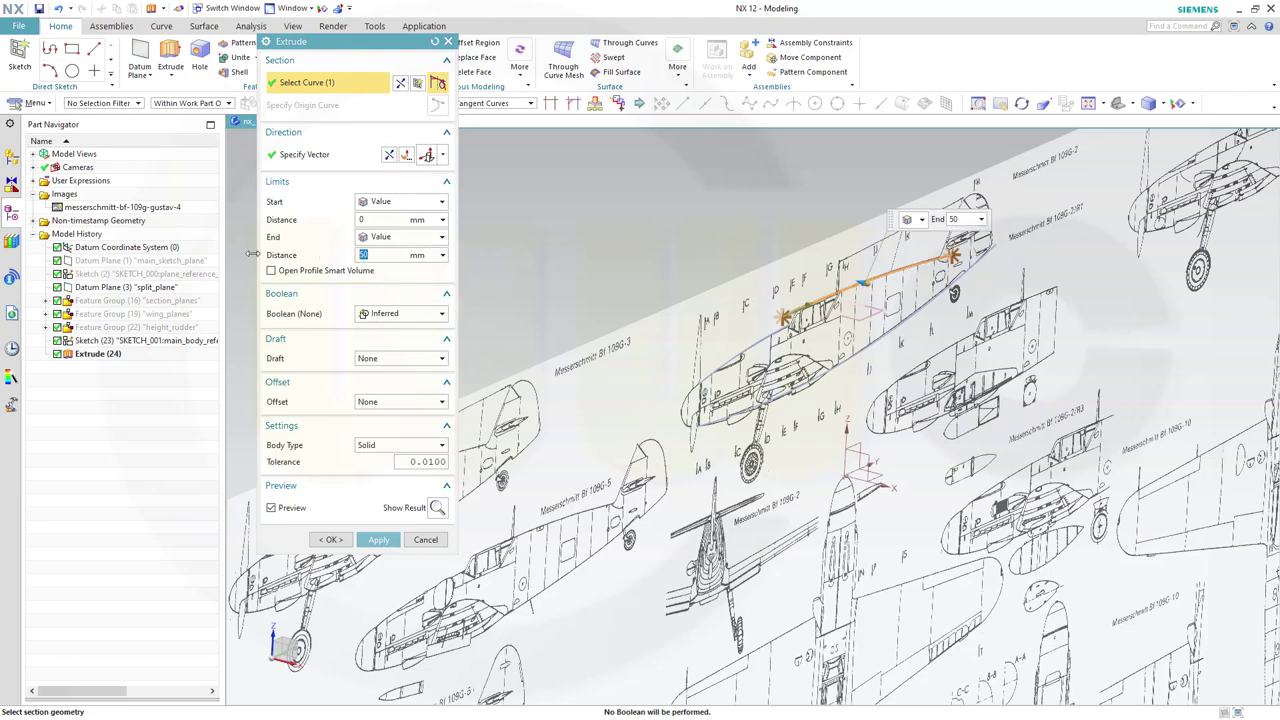
type("200")
key("Return")
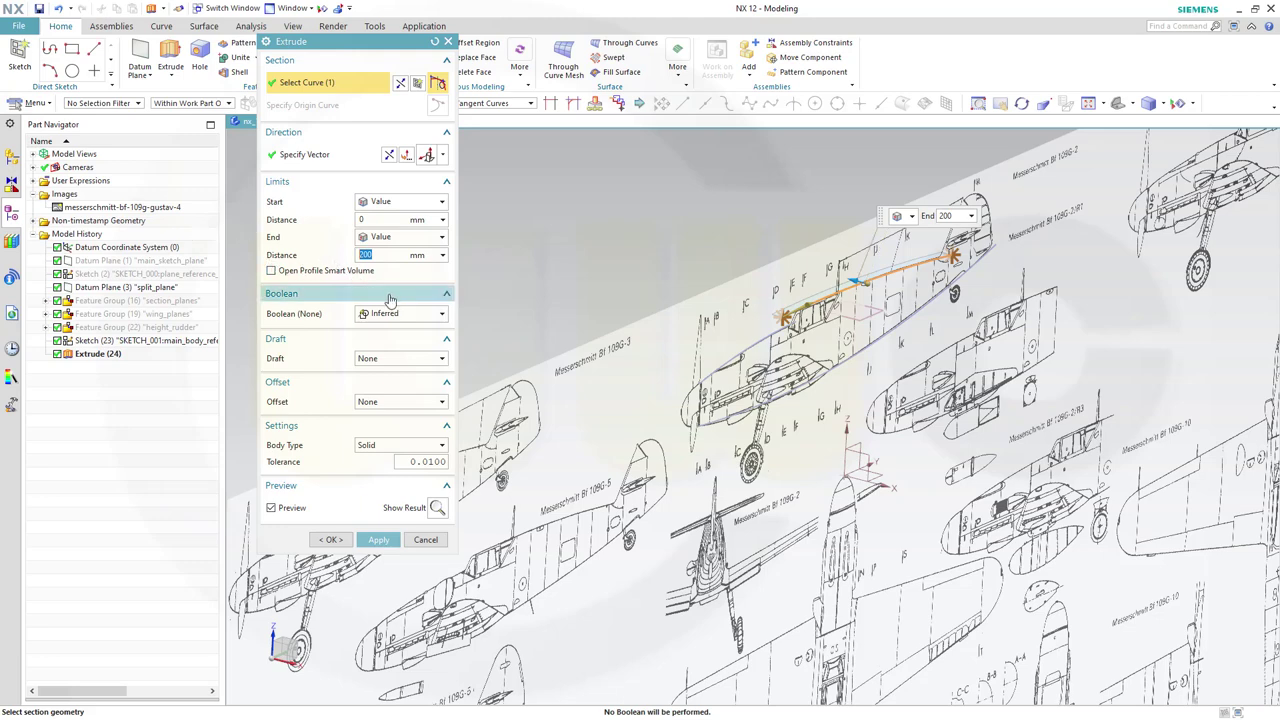
left_click(379, 540)
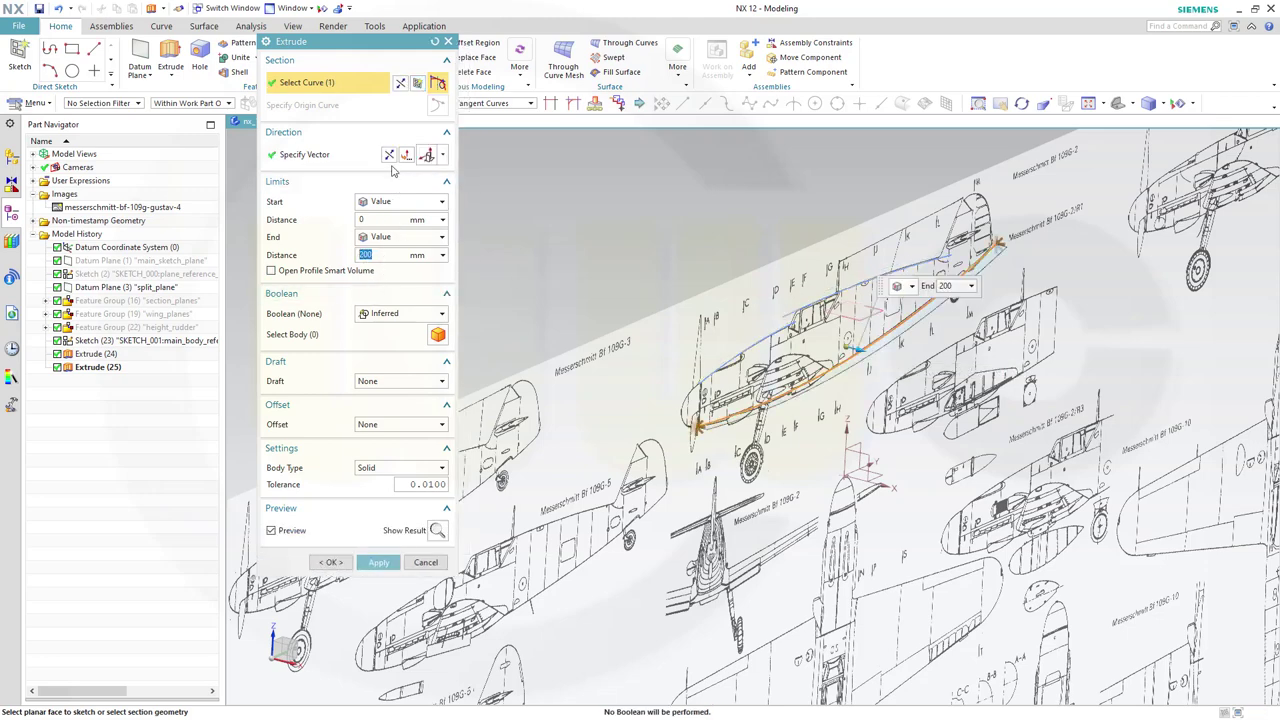
left_click(389, 156)
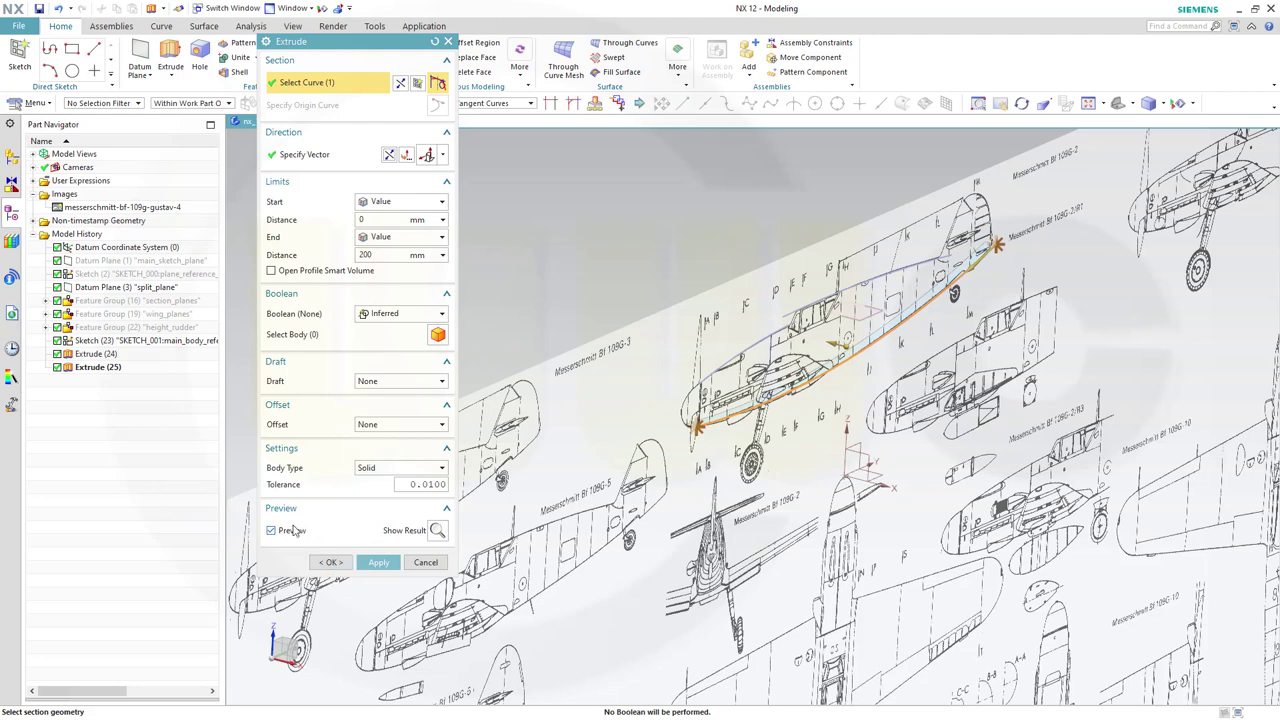
left_click(336, 564)
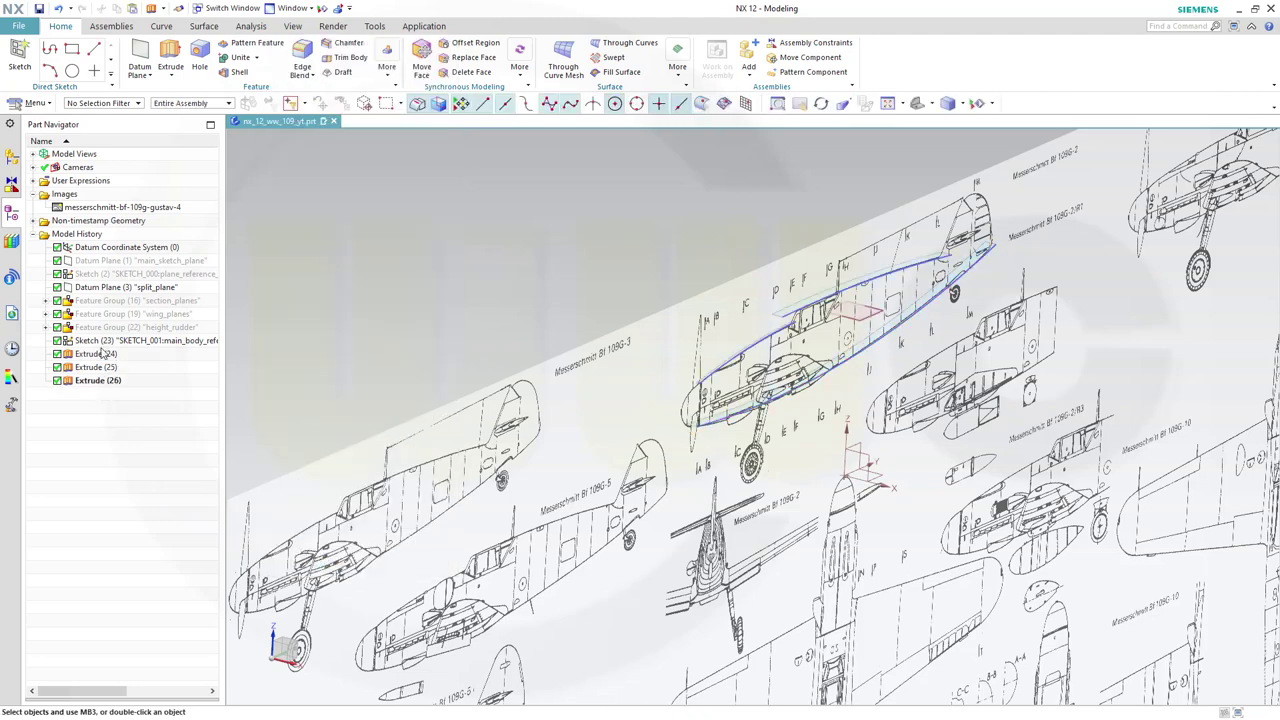
- Change Extrude (24)'s End Limit expression from 50 to 200 mm in the Details panel
left_click(103, 353)
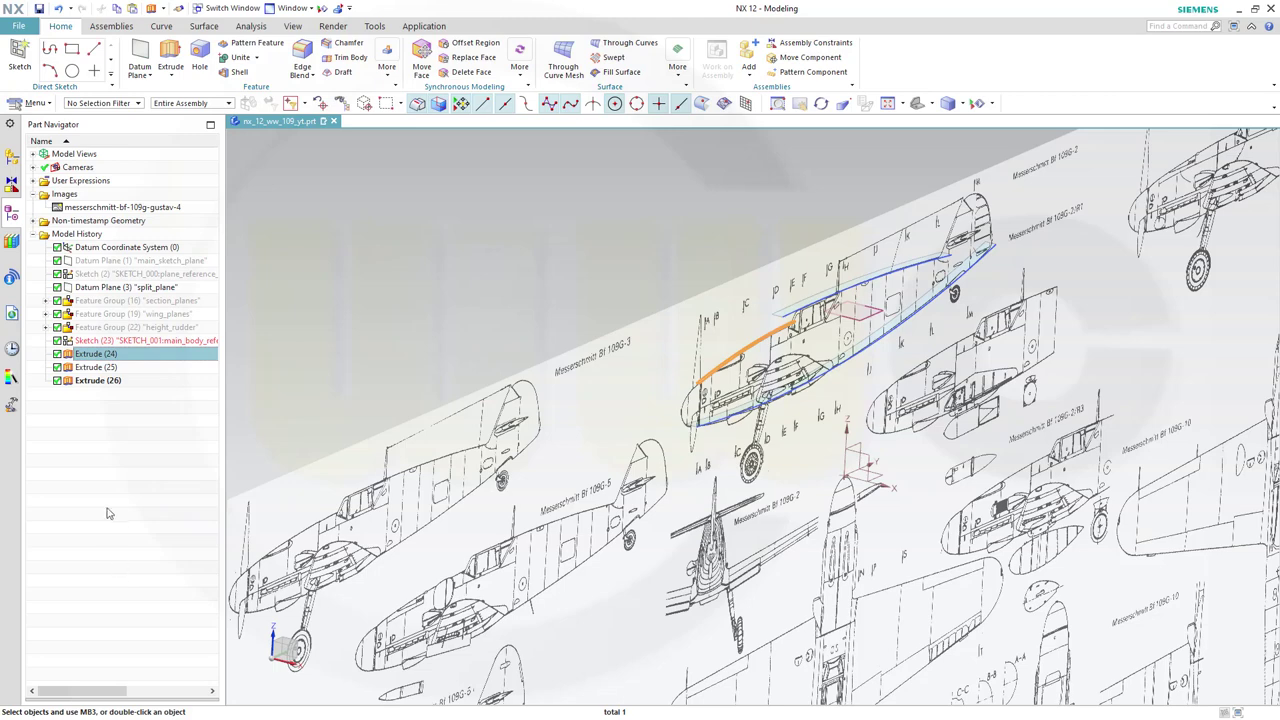
left_click(150, 700)
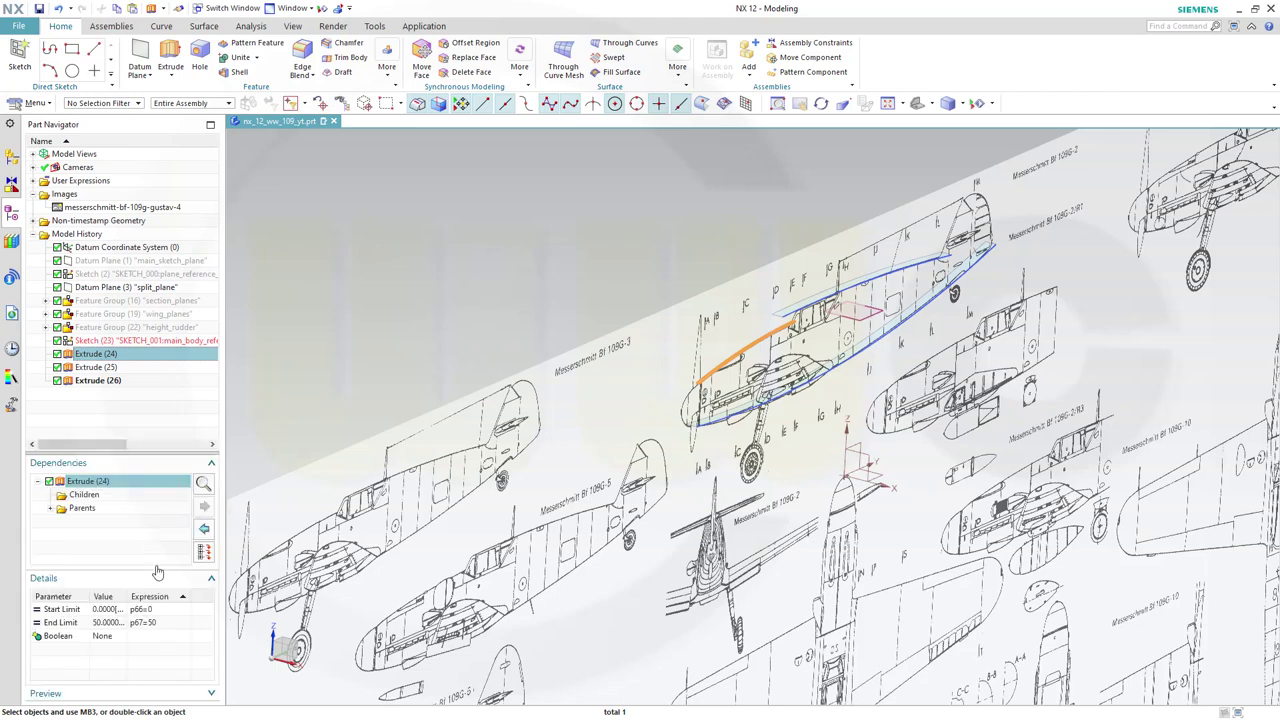
left_click(160, 625)
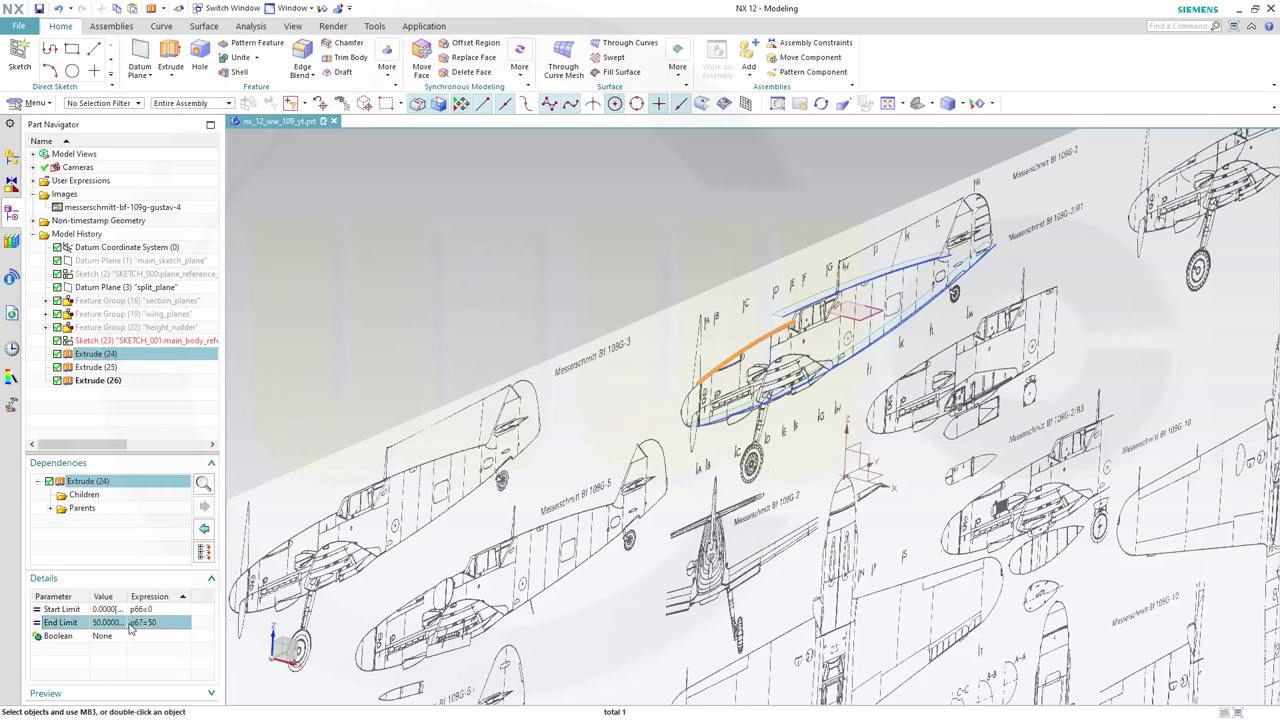
left_click(115, 625)
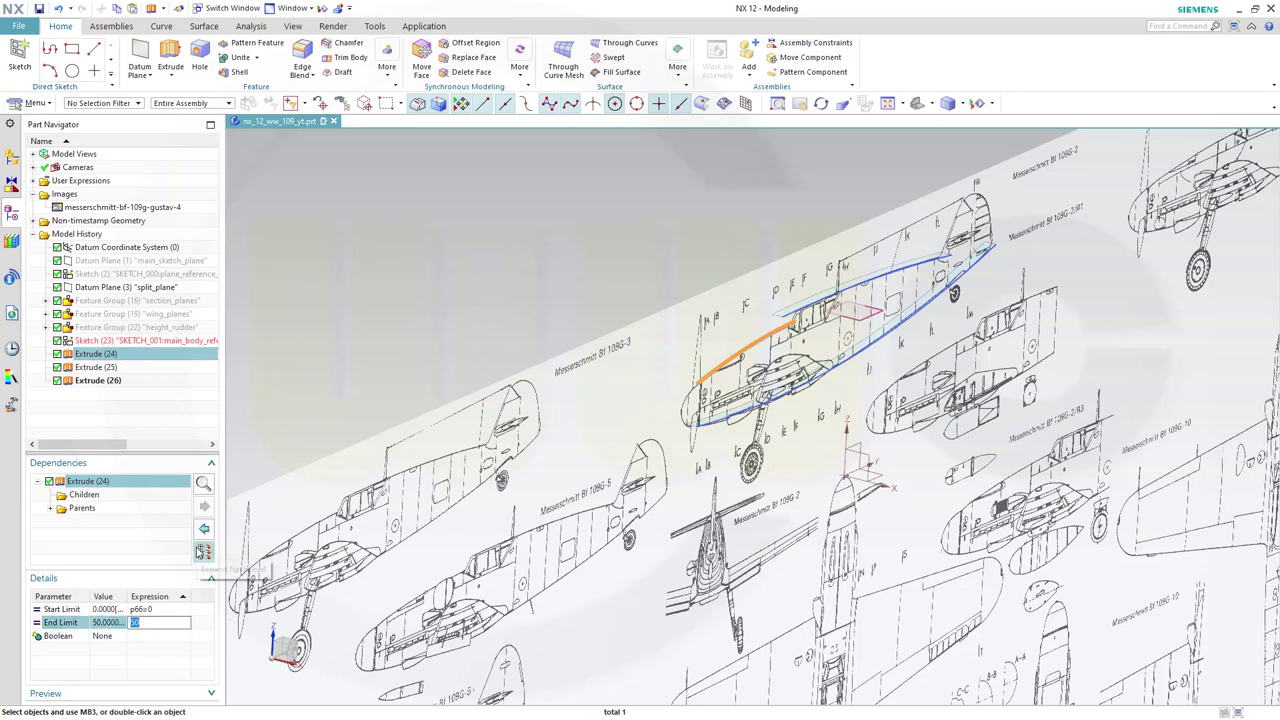
type("200")
key("Return")
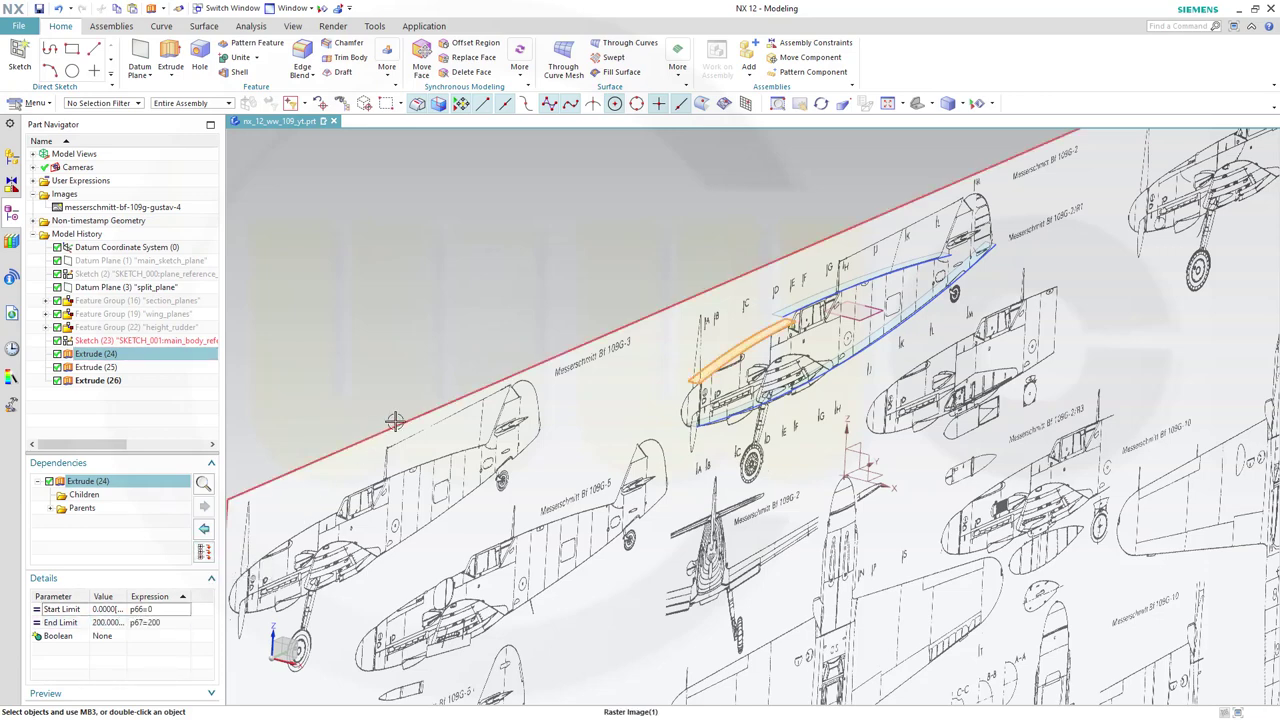
key("Escape")
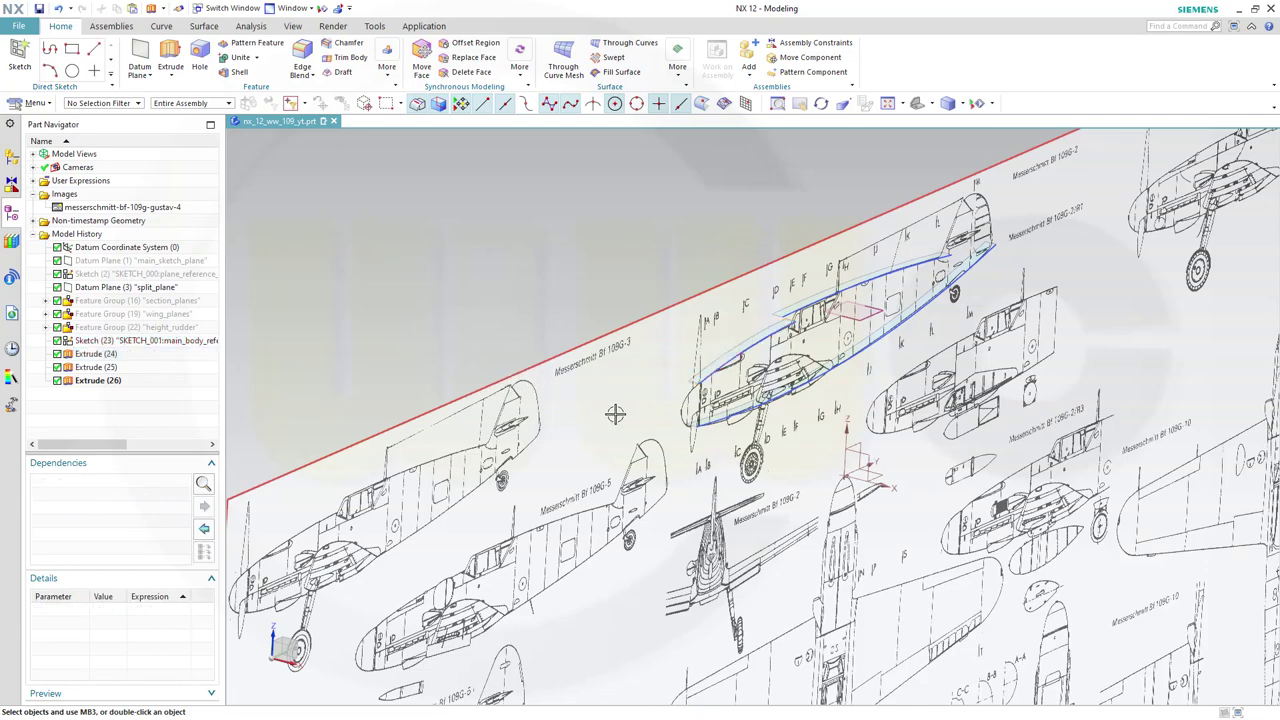
- Orbit and zoom out, snap square-on with F8, and fit the whole blueprint sheet in view
scroll(778, 372, "up", 3)
middle_click_drag(775, 392, 735, 405)
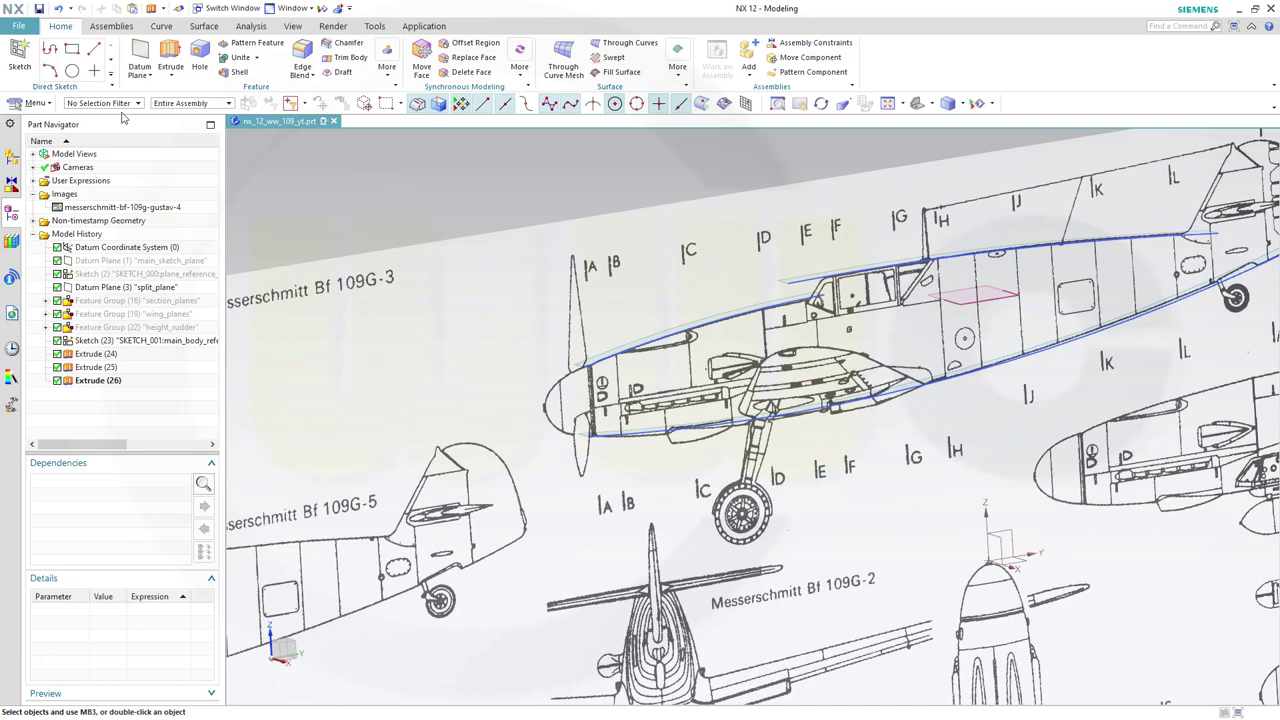
scroll(416, 190, "down", 3)
scroll(414, 190, "down", 3)
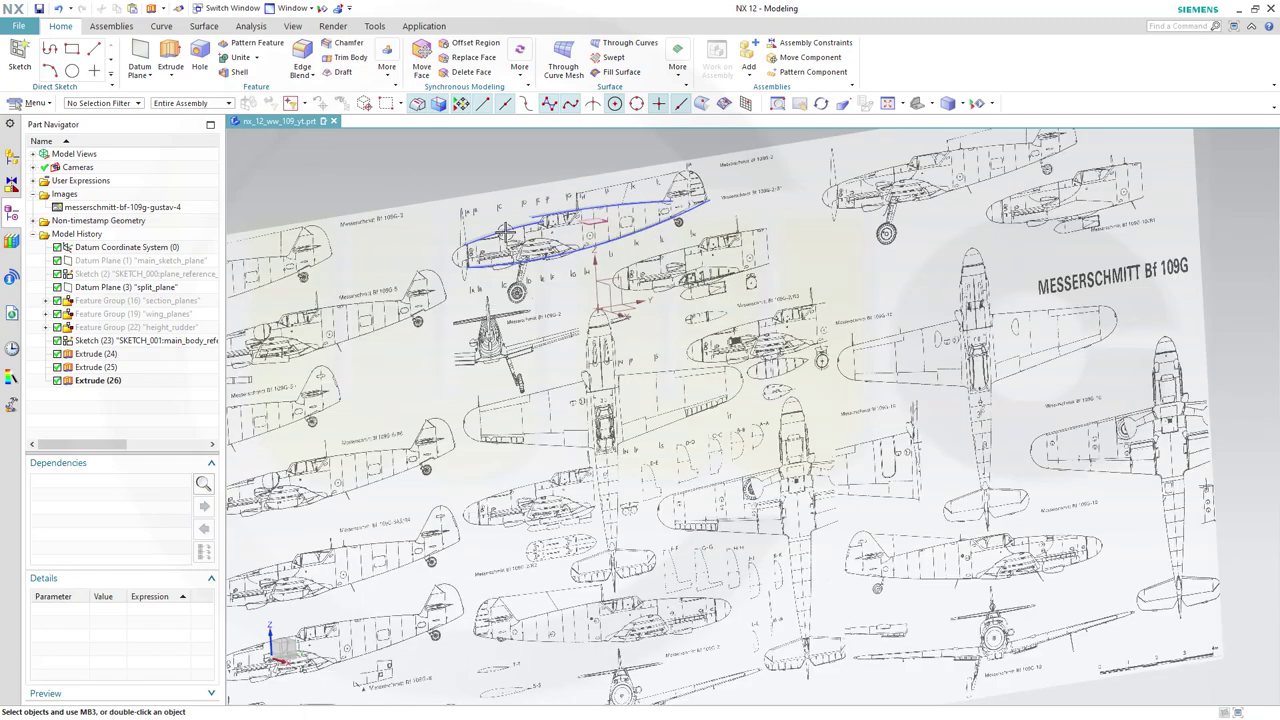
scroll(573, 259, "down", 1)
key("F8")
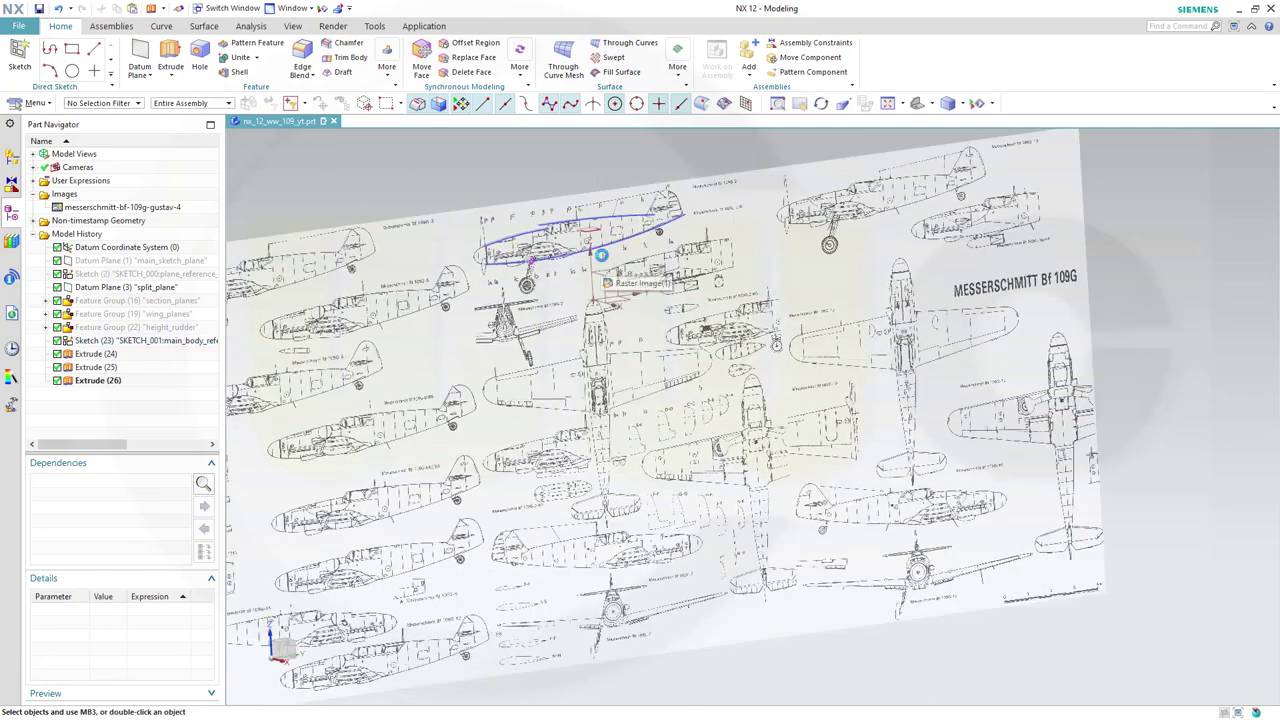
left_click(888, 103)
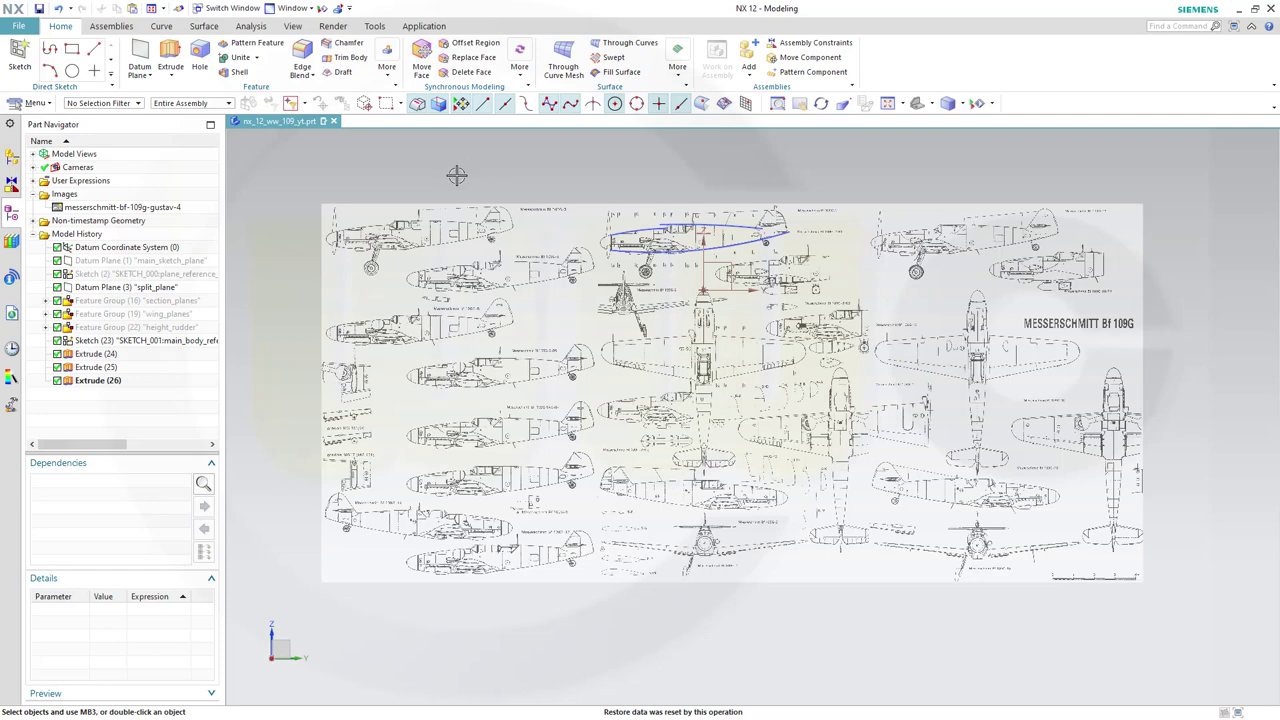
scroll(470, 170, "up", 2)
scroll(620, 235, "down", 2)
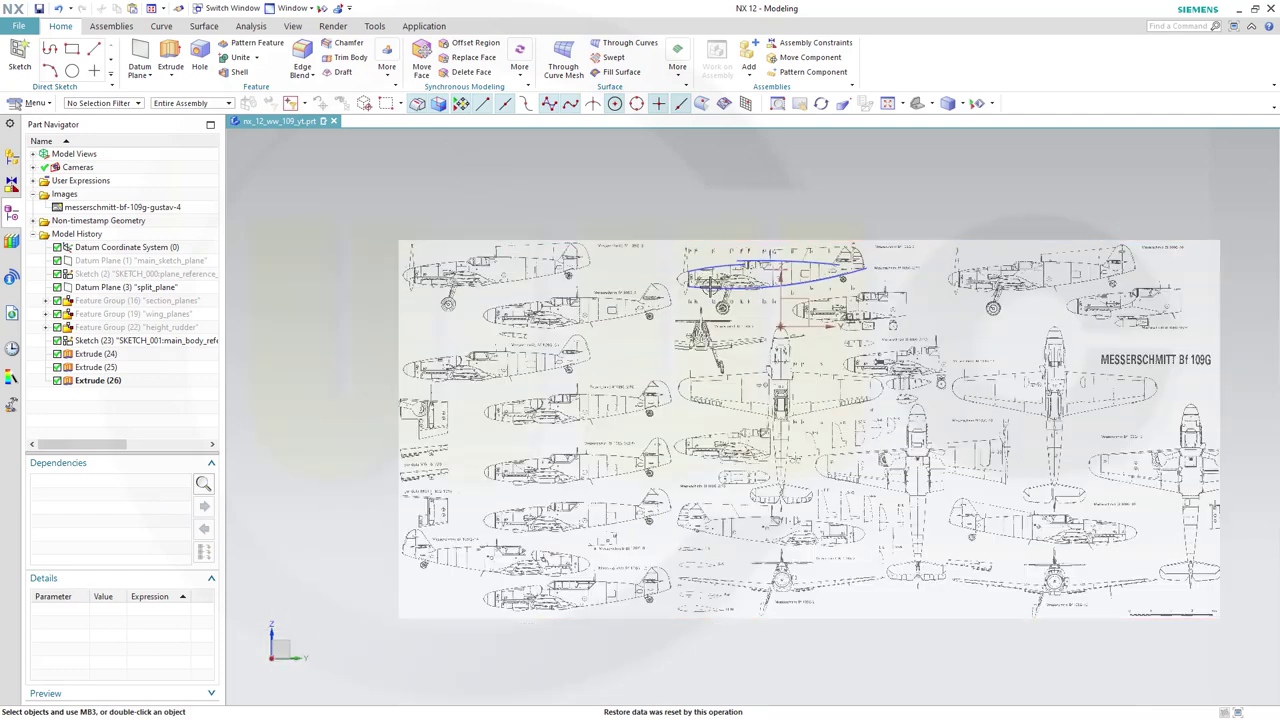